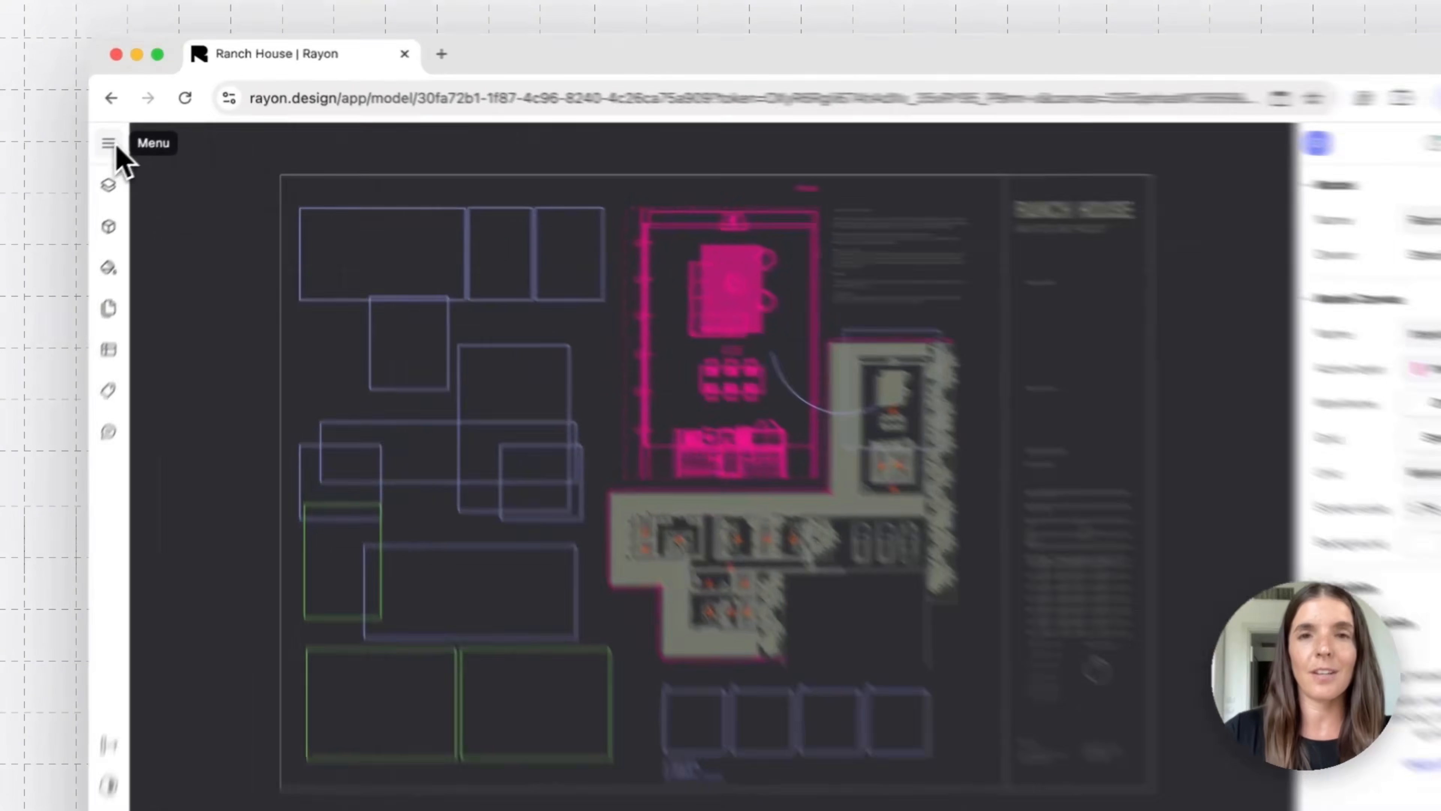
Turn off the wireframe display and hide the grid in the model's display preferences.
{"action": "left_click", "coordinate": [139, 132]}
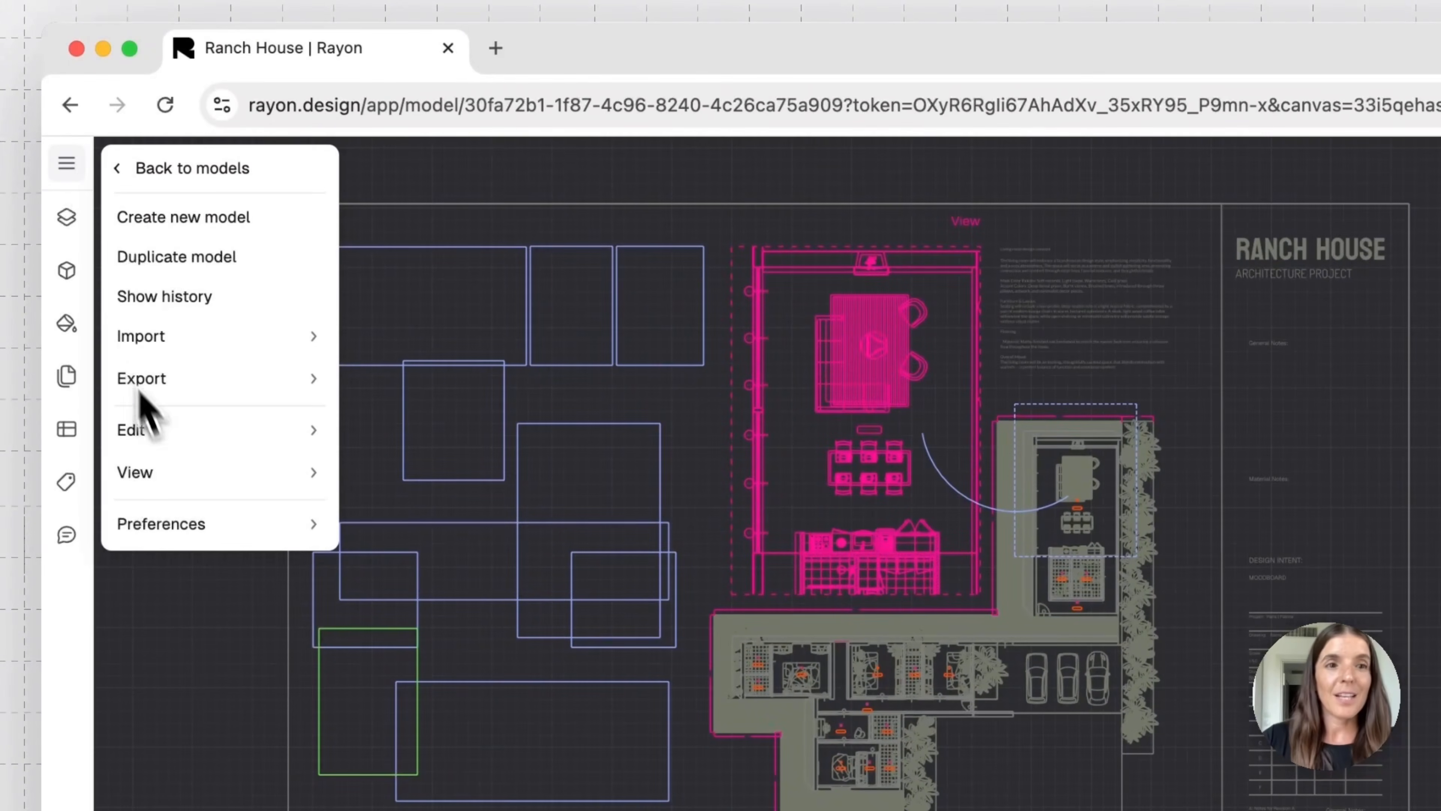
{"action": "mouse_move", "coordinate": [208, 528]}
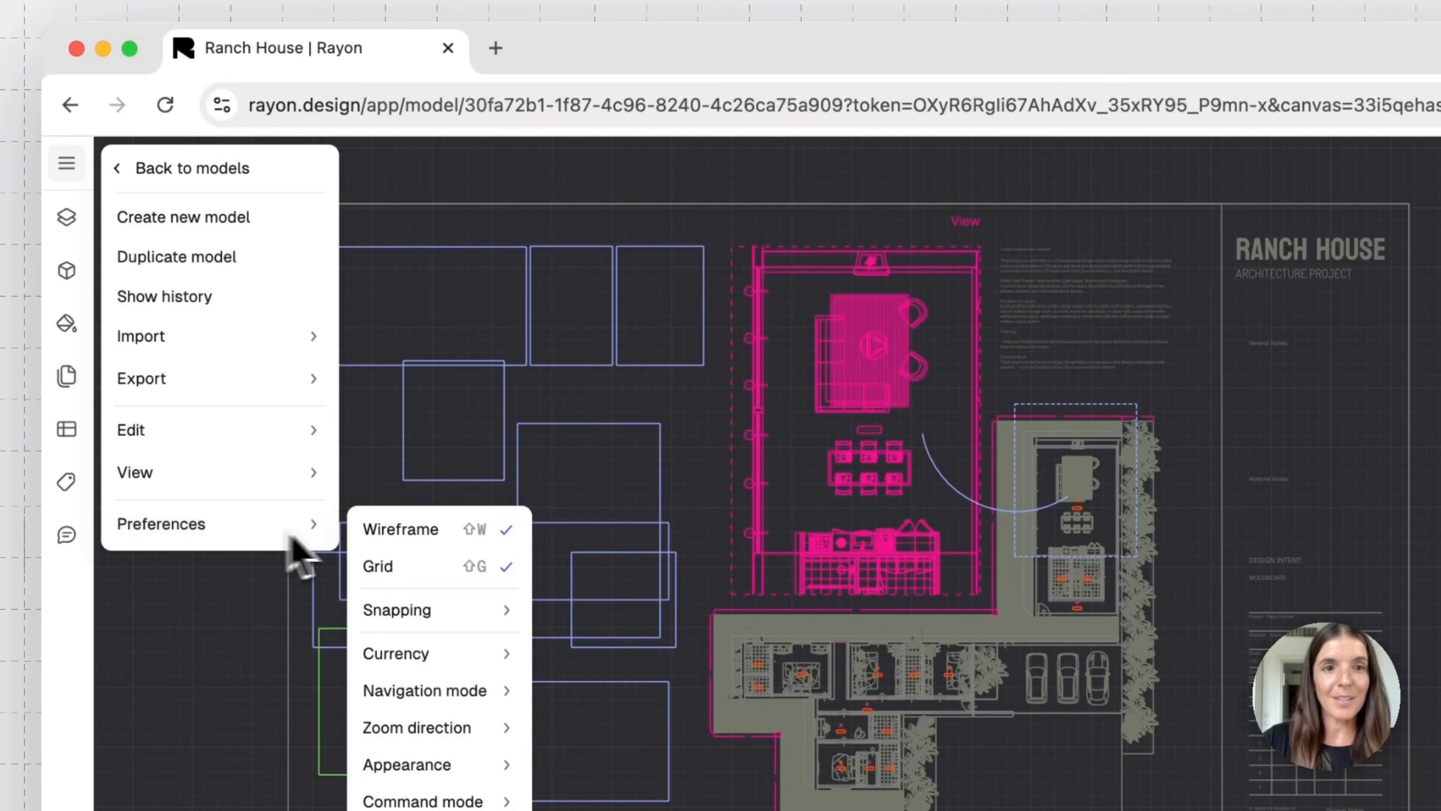
{"action": "left_click", "coordinate": [386, 536]}
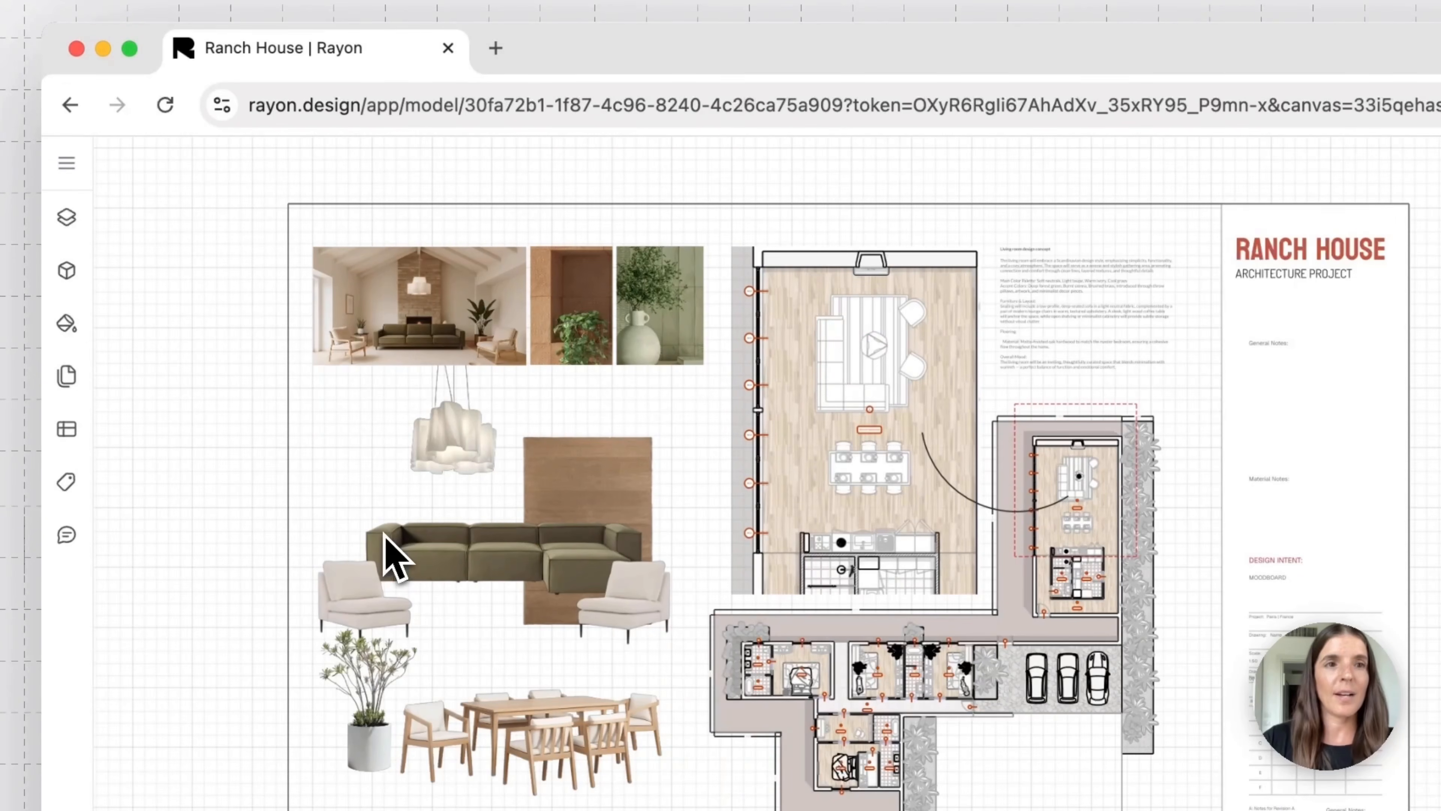
{"action": "left_click", "coordinate": [66, 165]}
{"action": "mouse_move", "coordinate": [233, 530]}
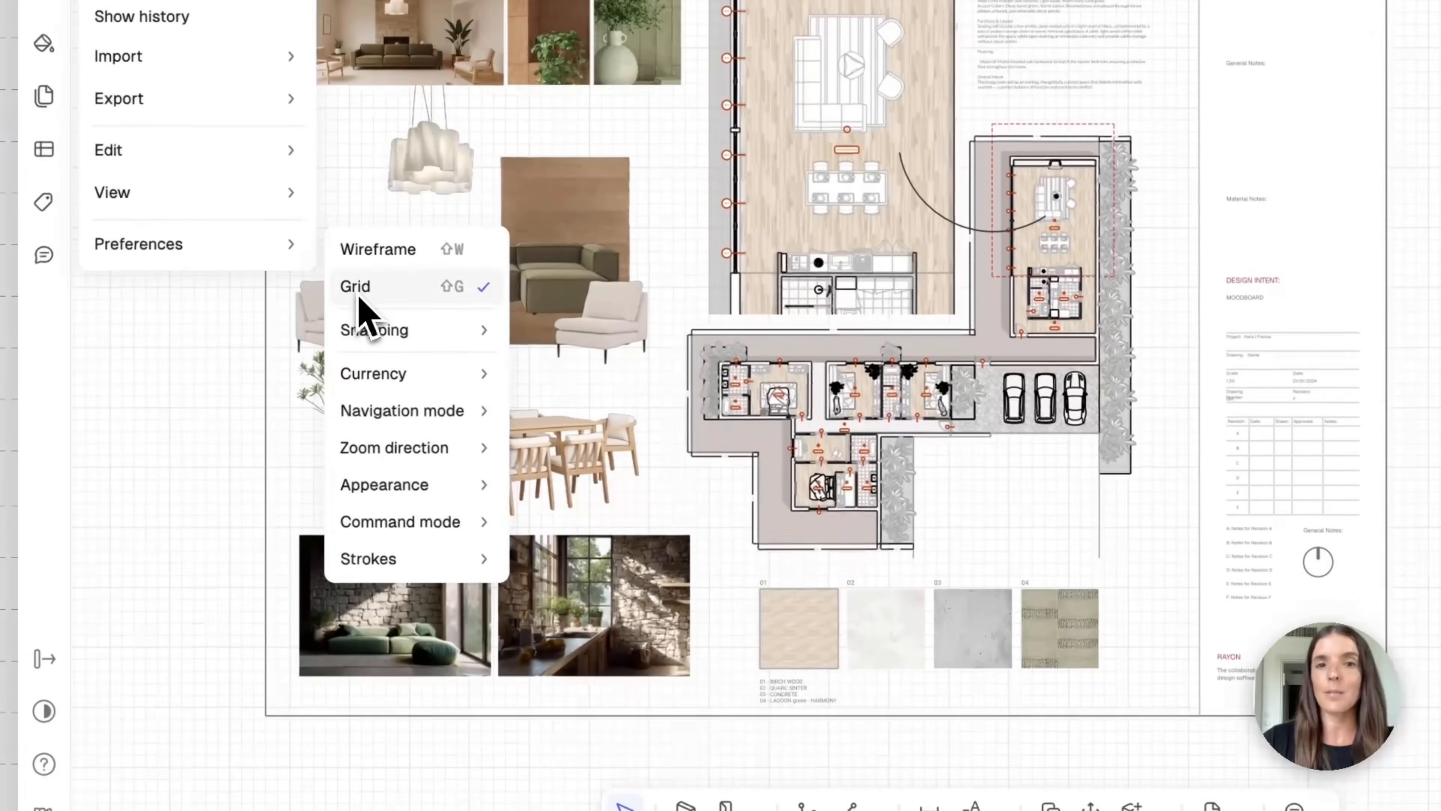
{"action": "left_click", "coordinate": [379, 566]}
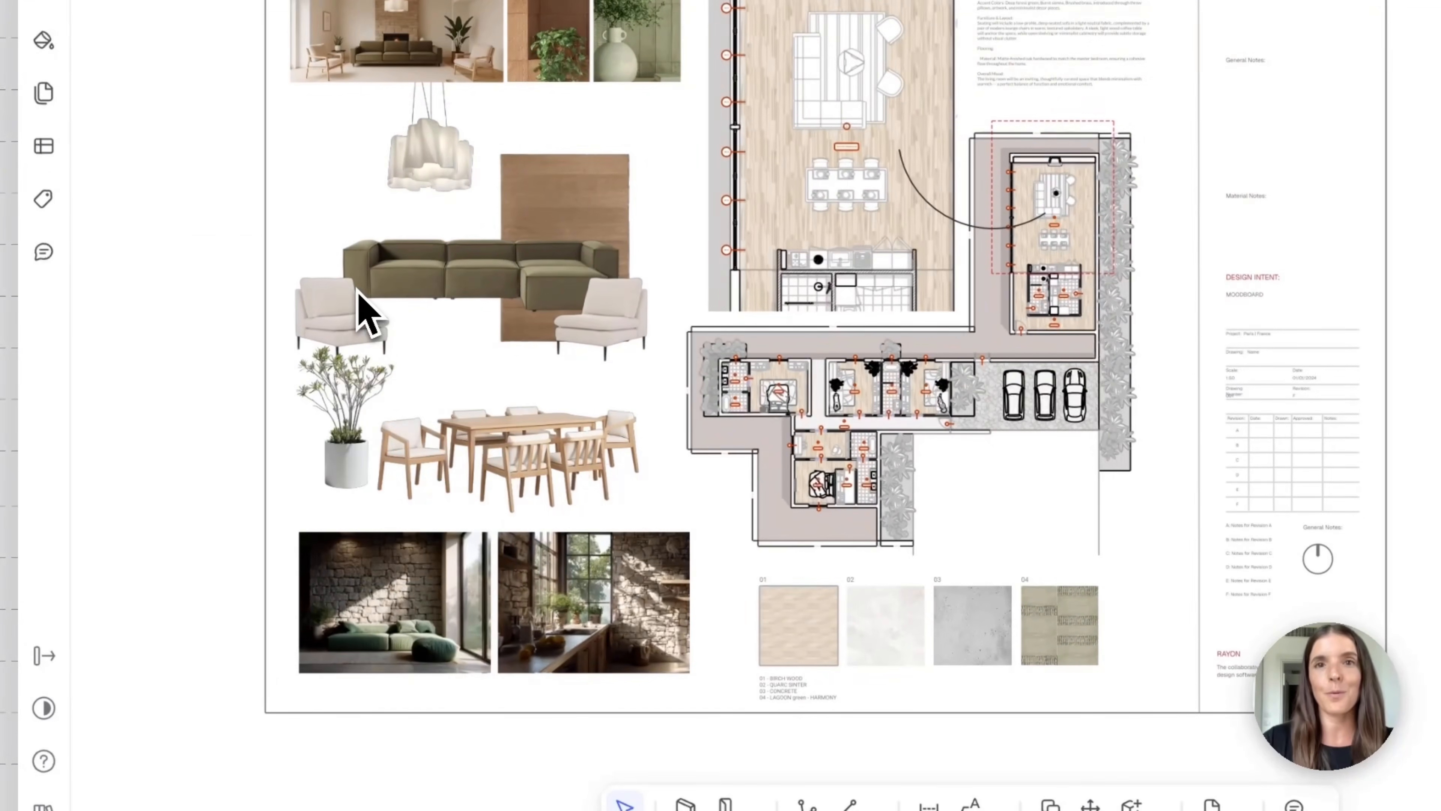
Examine the bedroom wing, the living and kitchen plans, and the overall layout of the presentation sheet.
{"action": "scroll", "coordinate": [722, 516], "scroll_direction": "up", "scroll_amount": 8}
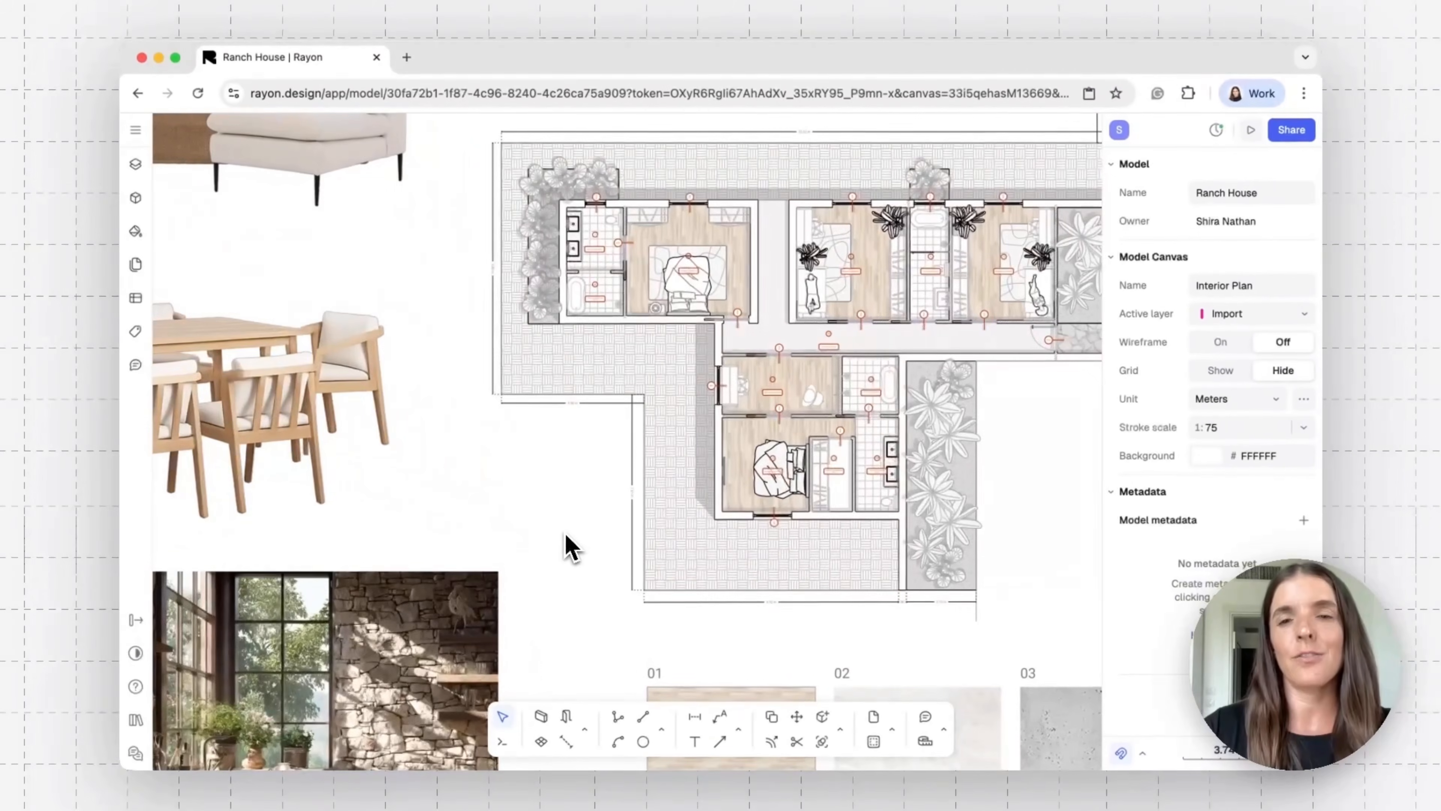
{"action": "scroll", "coordinate": [569, 547], "scroll_direction": "up", "scroll_amount": 5}
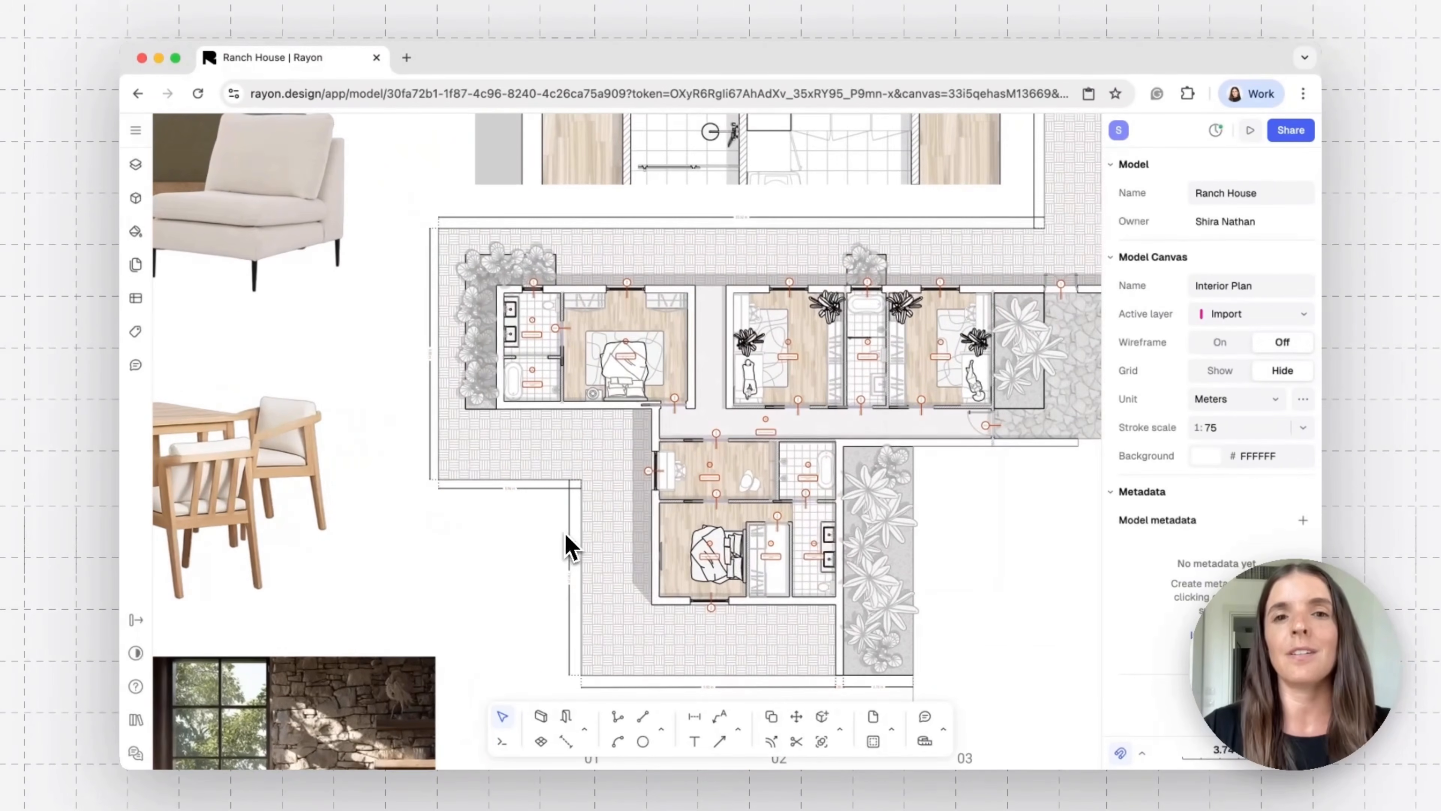
{"action": "scroll", "coordinate": [569, 547], "scroll_direction": "up", "scroll_amount": 5}
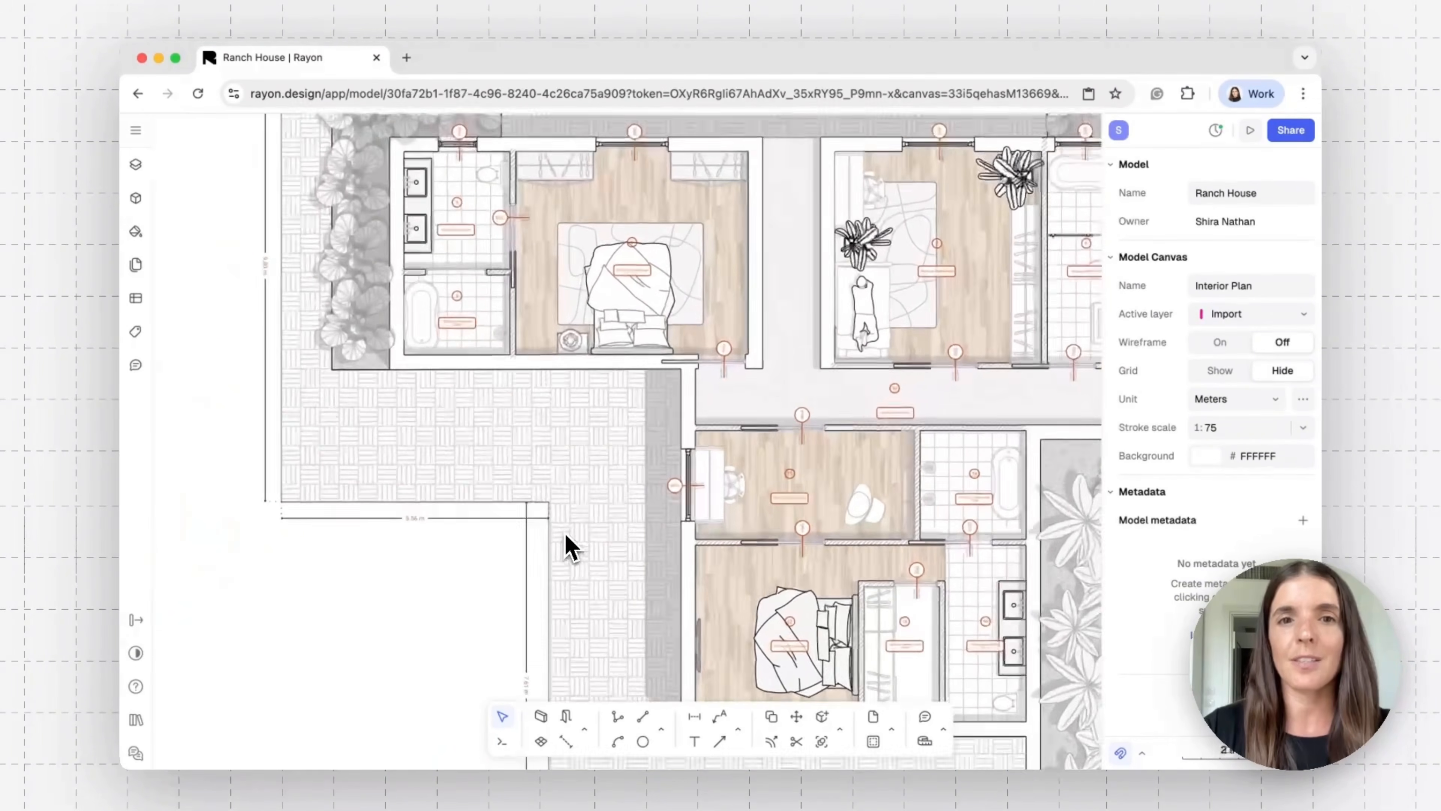
{"action": "scroll", "coordinate": [566, 535], "scroll_direction": "right", "scroll_amount": 6}
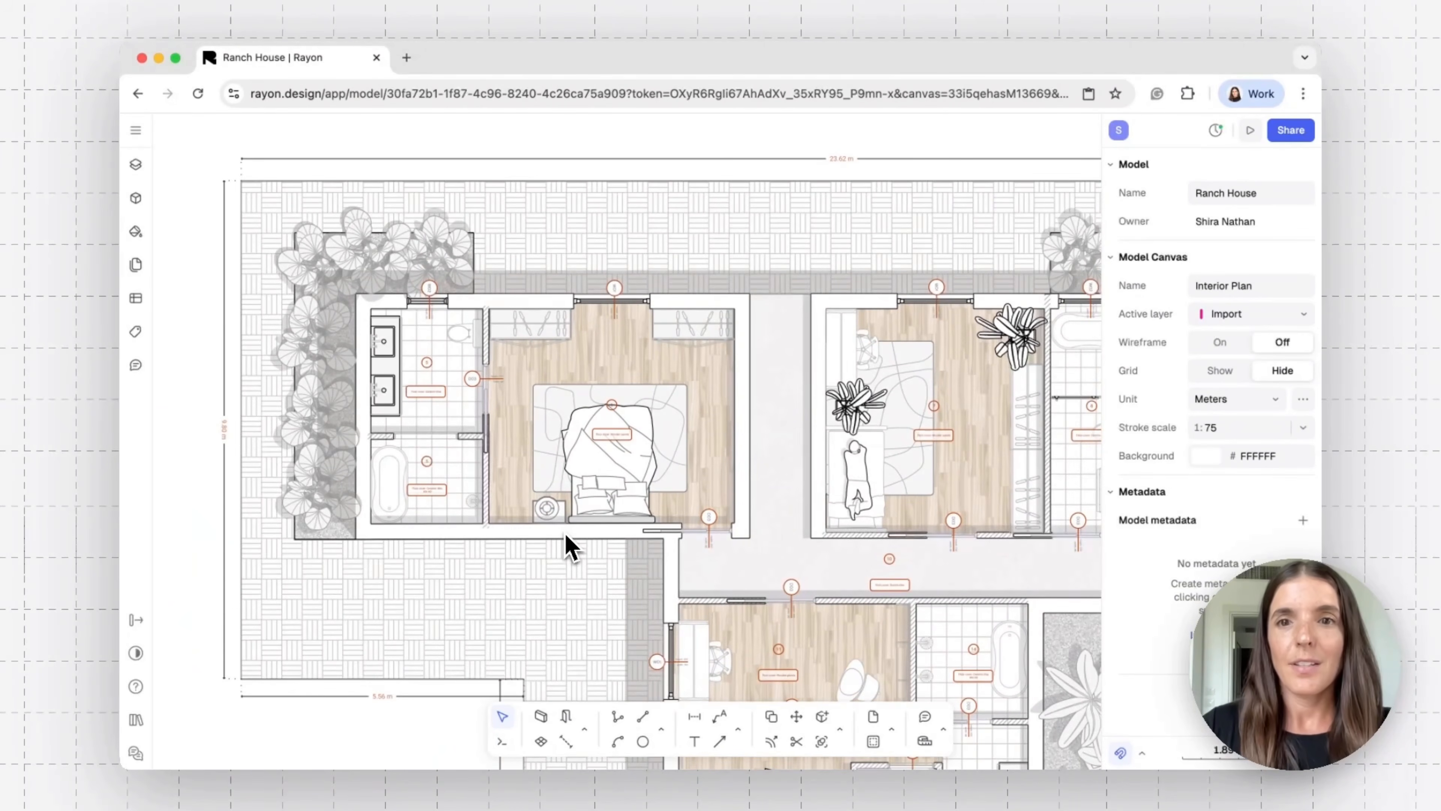
{"action": "scroll", "coordinate": [567, 539], "scroll_direction": "up", "scroll_amount": 6}
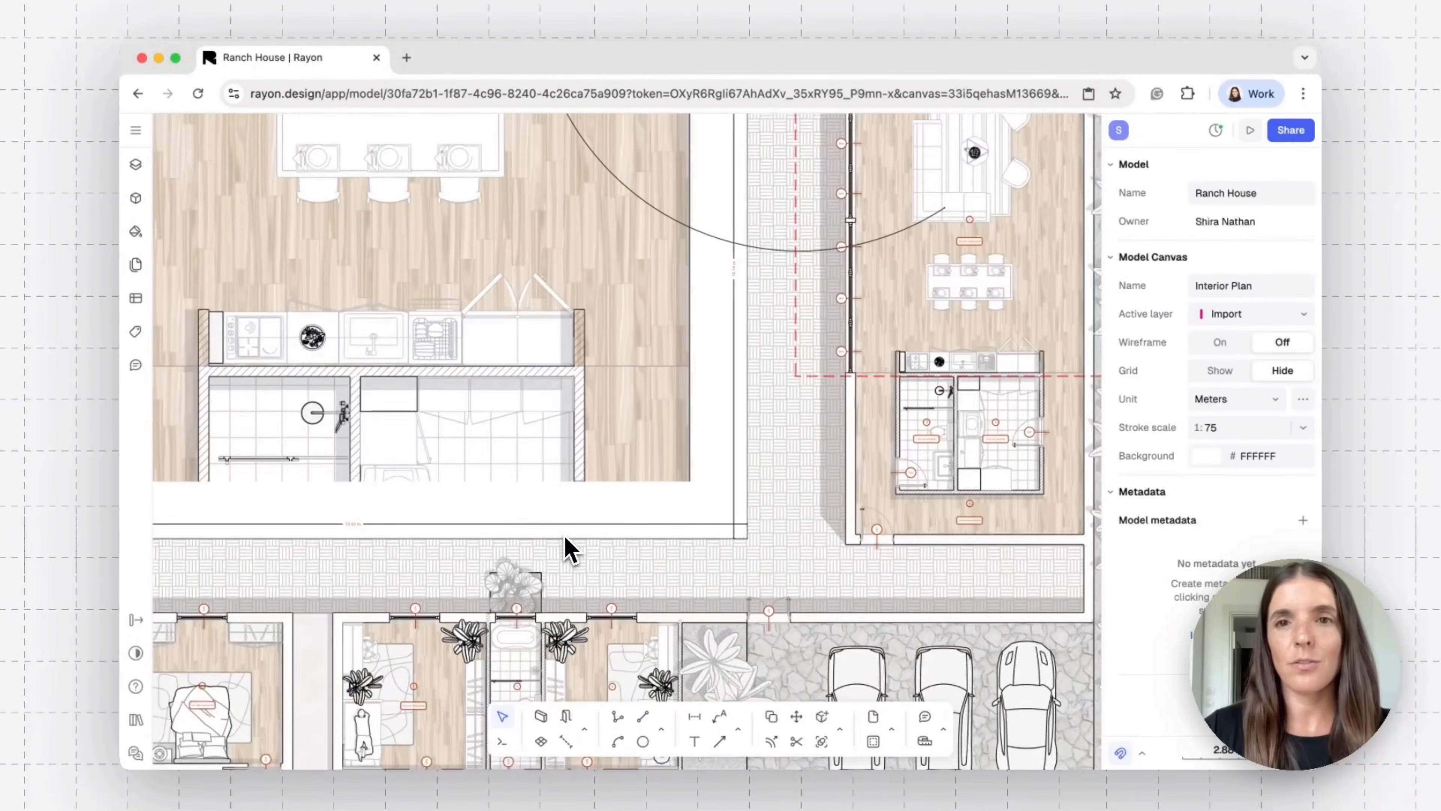
{"action": "scroll", "coordinate": [569, 547], "scroll_direction": "up", "scroll_amount": 4}
{"action": "scroll", "coordinate": [569, 547], "scroll_direction": "right", "scroll_amount": 2}
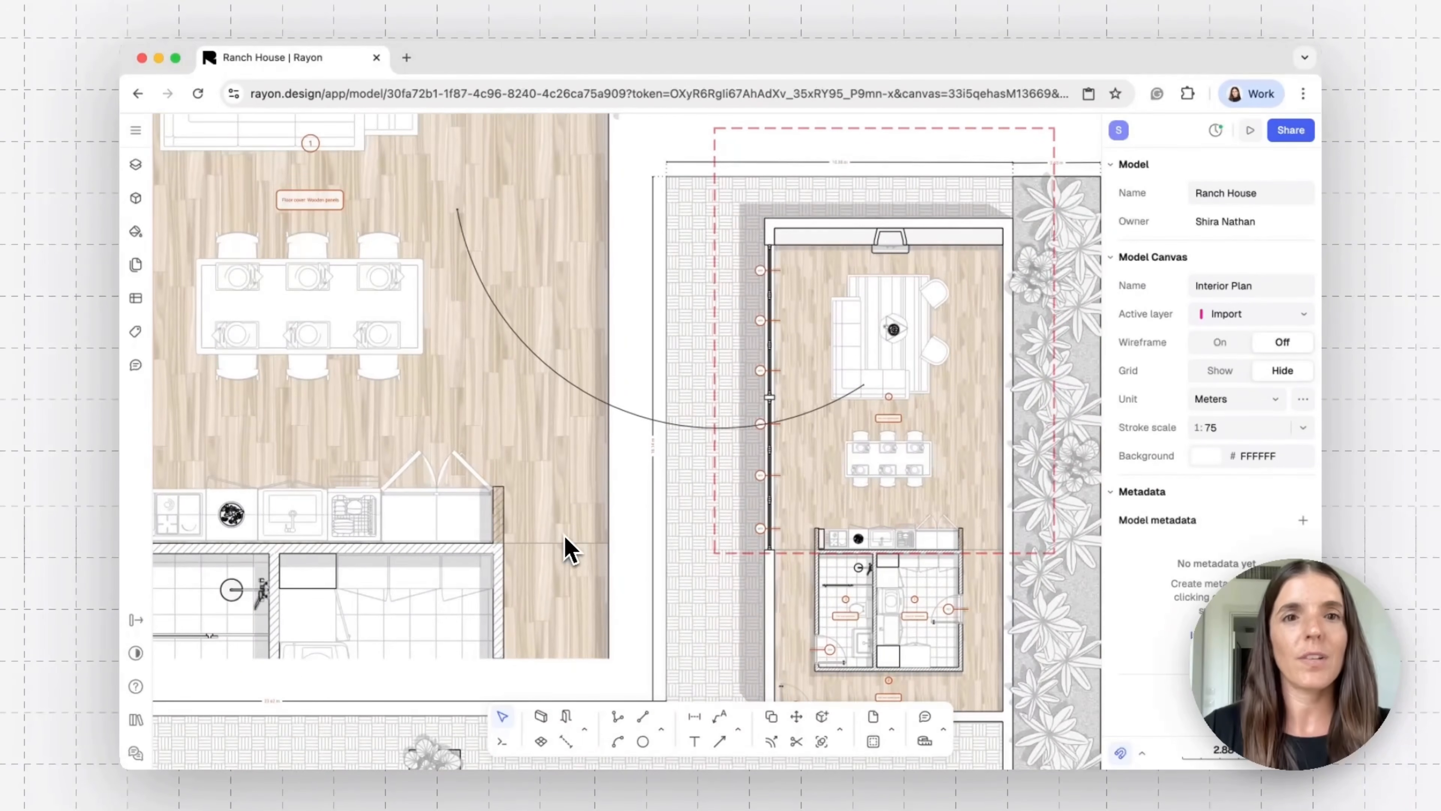
{"action": "scroll", "coordinate": [569, 547], "scroll_direction": "down", "scroll_amount": 5, "text": "ctrl"}
{"action": "scroll", "coordinate": [569, 547], "scroll_direction": "down", "scroll_amount": 8}
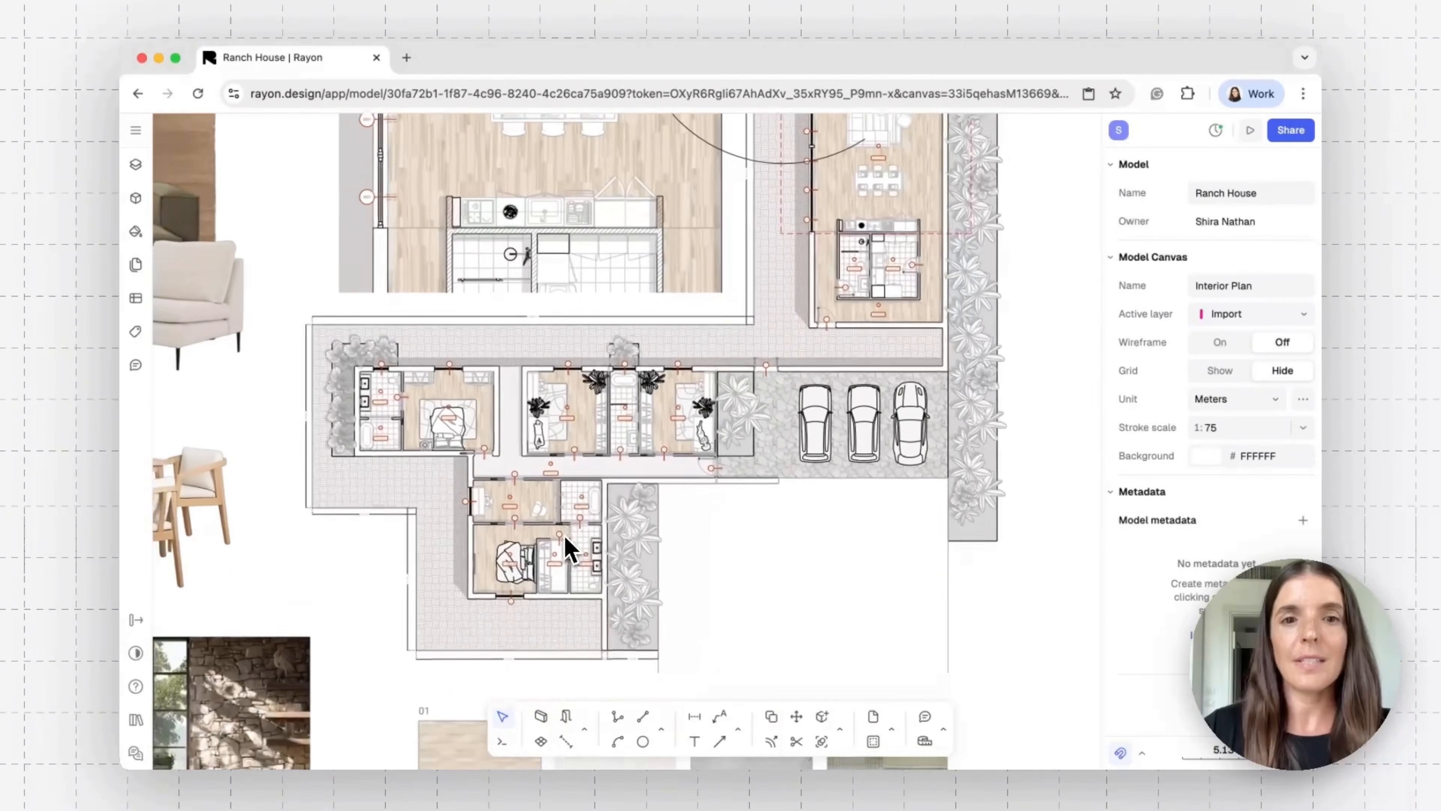
{"action": "scroll", "coordinate": [569, 547], "scroll_direction": "down", "scroll_amount": 5, "text": "ctrl"}
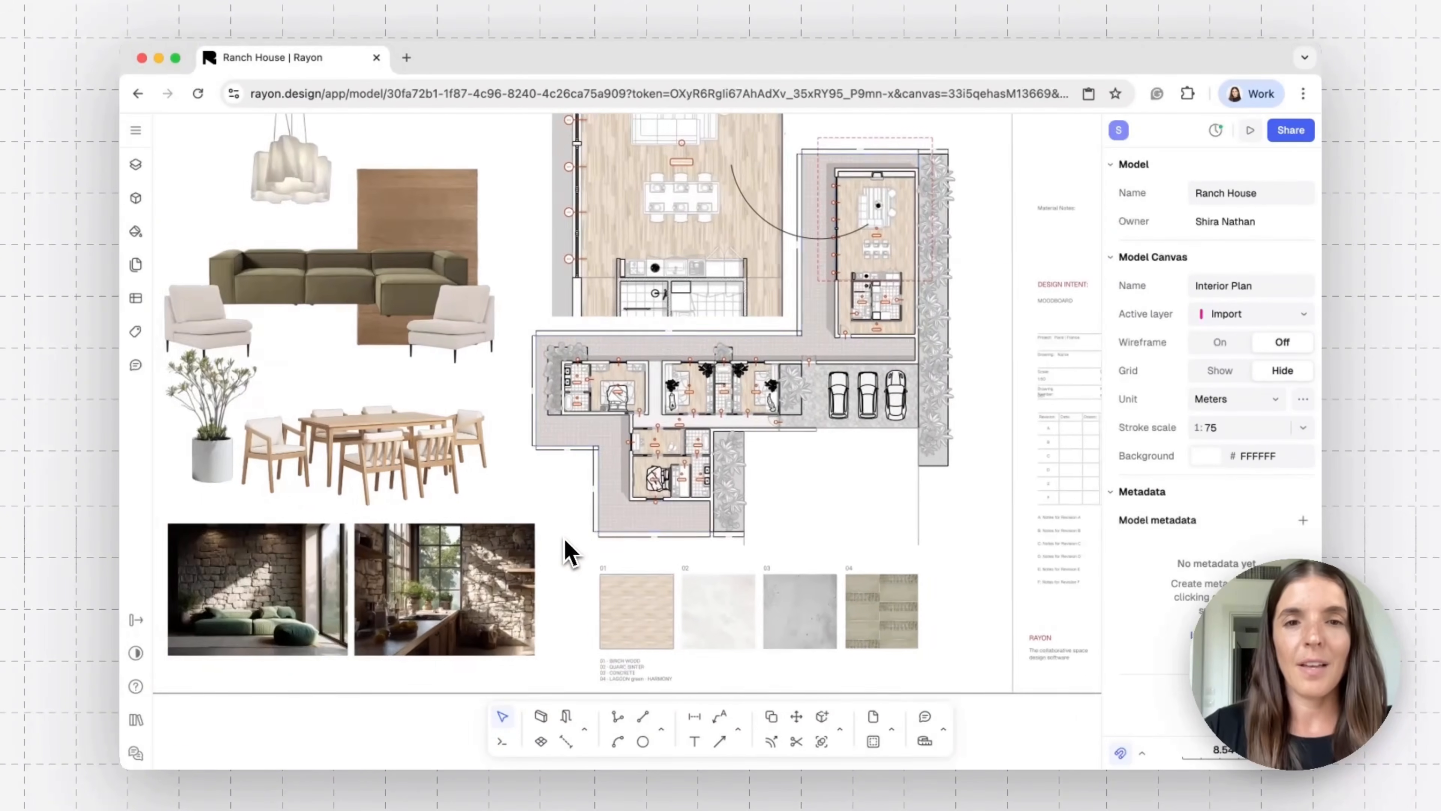
{"action": "scroll", "coordinate": [569, 547], "scroll_direction": "down", "scroll_amount": 3, "text": "ctrl"}
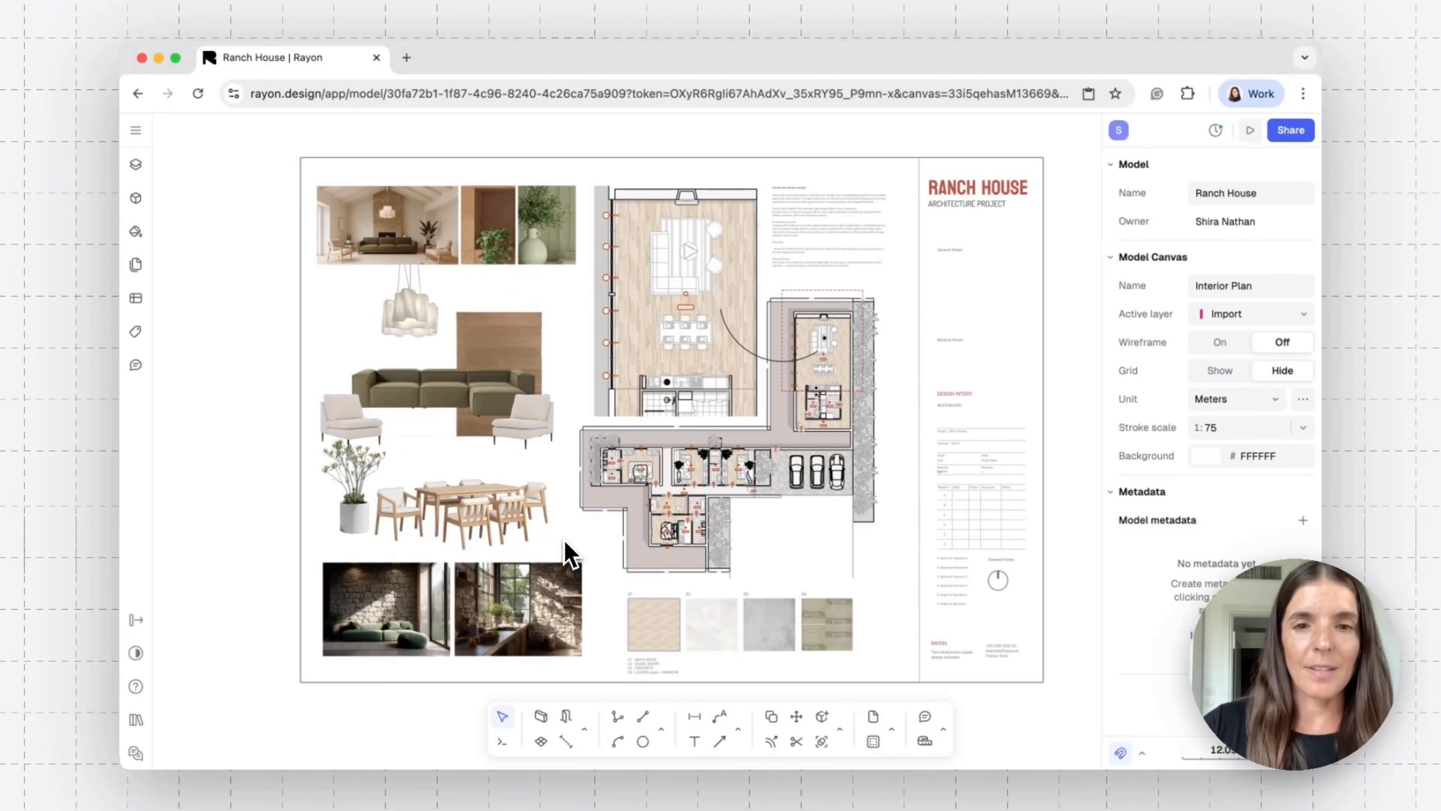
Examine the patio paving, shadows, dimensions, wall hatches and room tags around the bedroom wing and corridor.
{"action": "scroll", "coordinate": [762, 539], "scroll_direction": "up", "scroll_amount": 10, "text": "ctrl"}
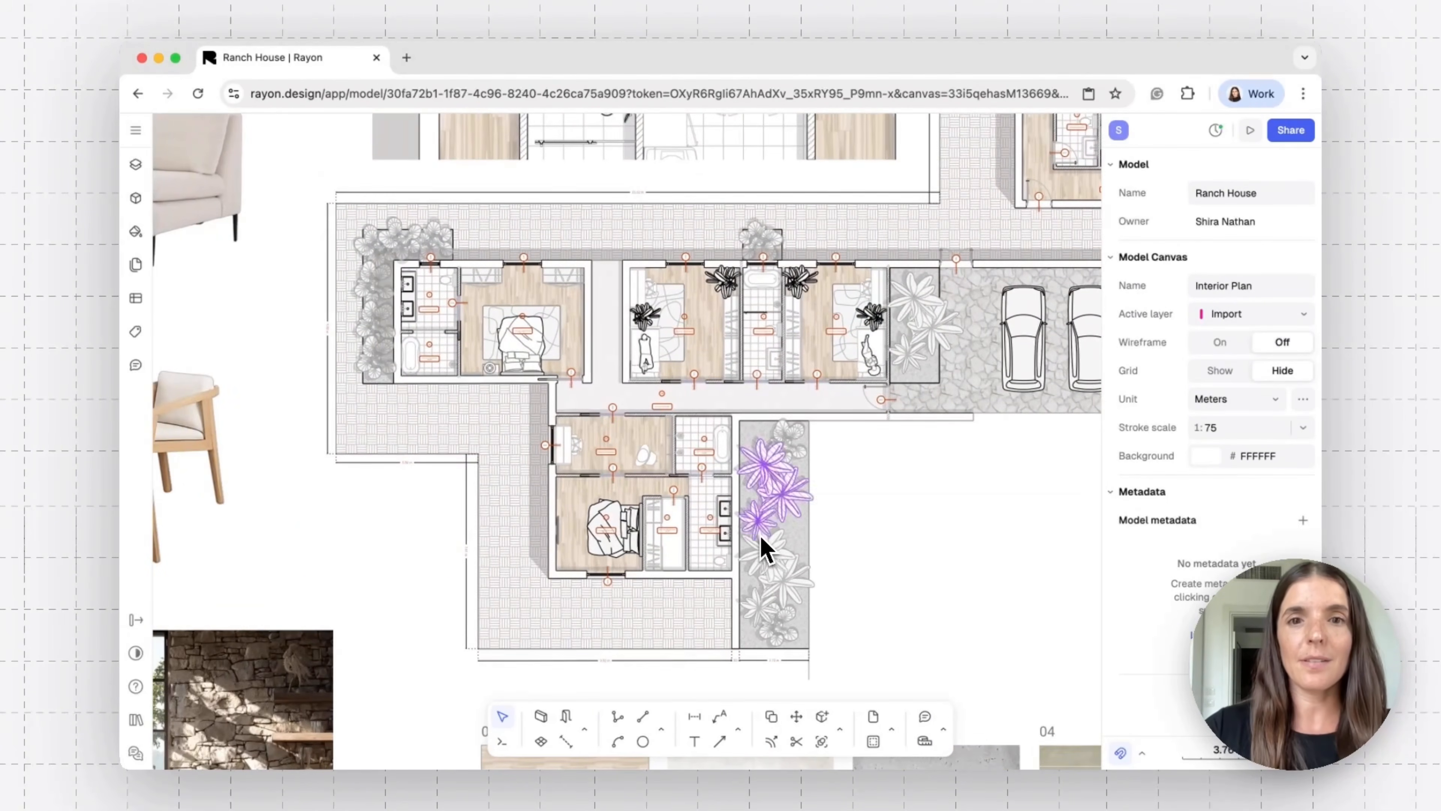
{"action": "scroll", "coordinate": [762, 539], "scroll_direction": "up", "scroll_amount": 5, "text": "ctrl"}
{"action": "scroll", "coordinate": [765, 548], "scroll_direction": "left", "scroll_amount": 3}
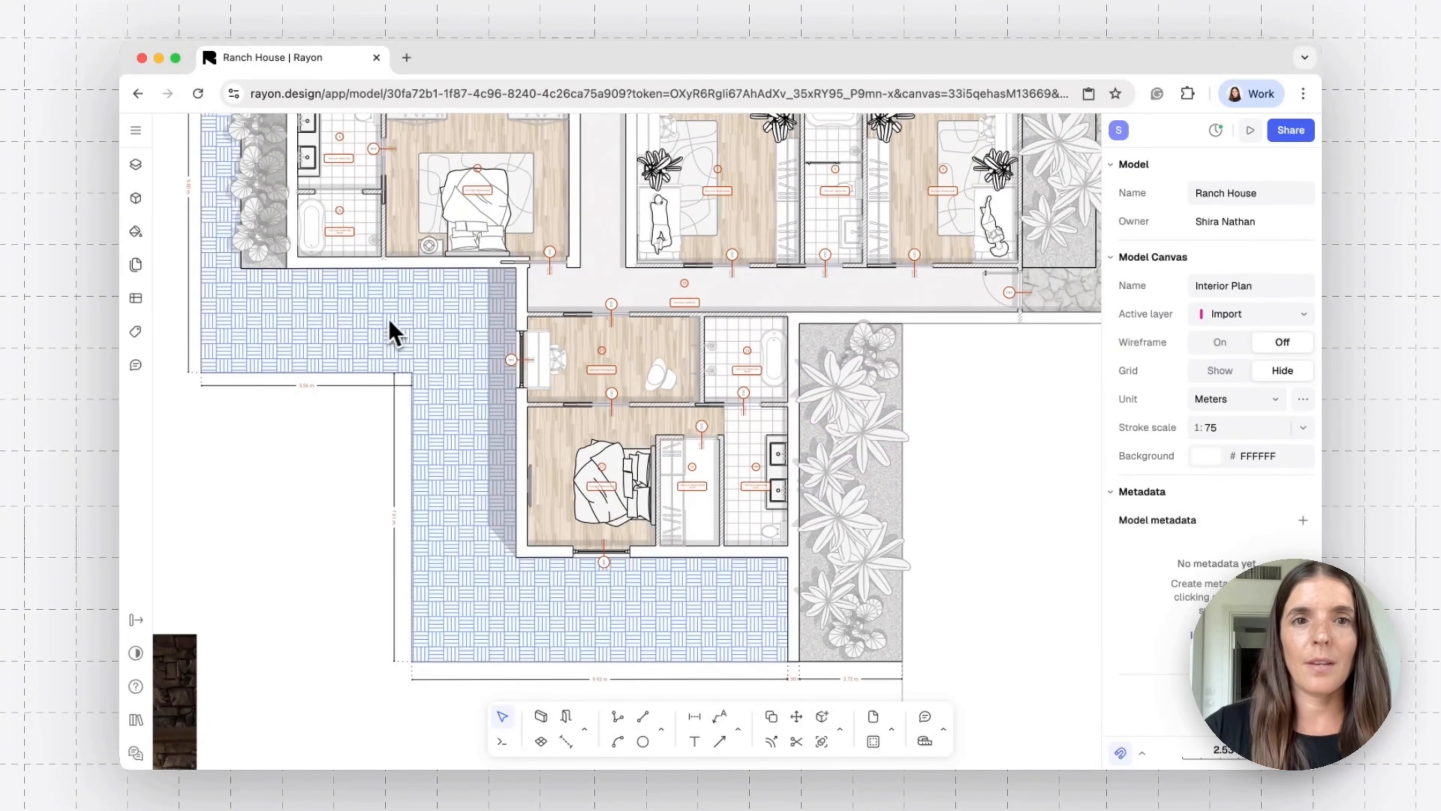
{"action": "scroll", "coordinate": [400, 267], "scroll_direction": "up", "scroll_amount": 3}
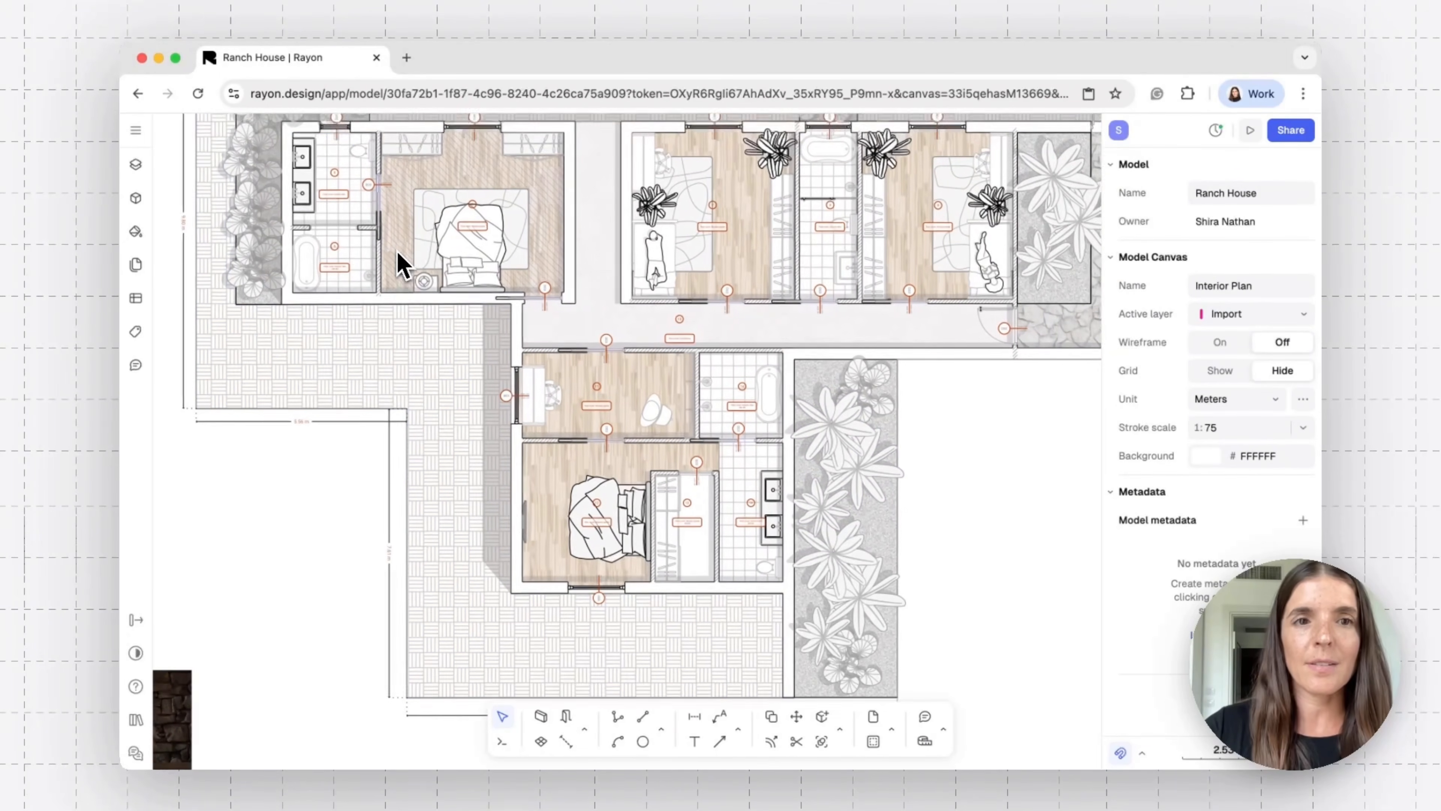
{"action": "scroll", "coordinate": [375, 279], "scroll_direction": "up", "scroll_amount": 5, "text": "ctrl"}
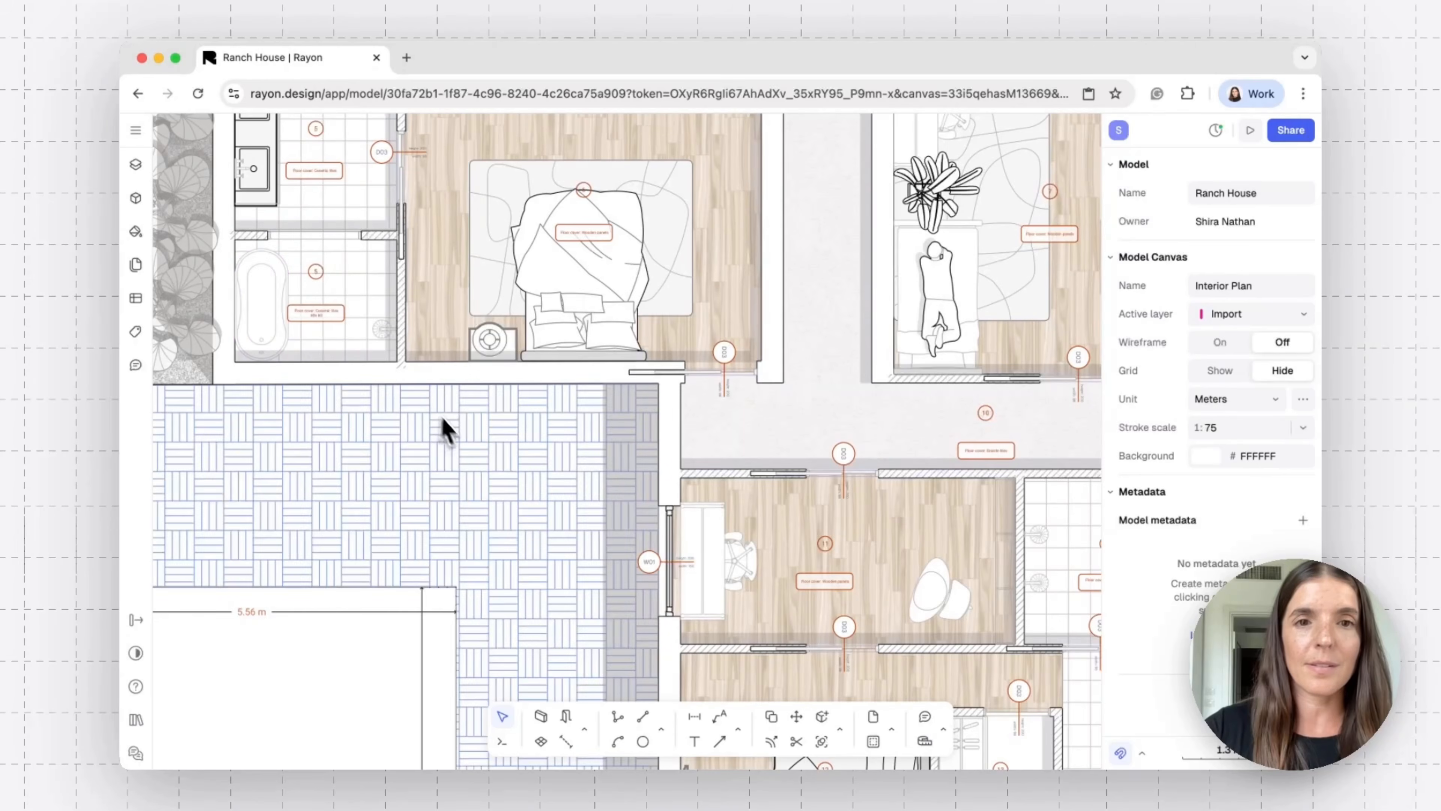
{"action": "scroll", "coordinate": [448, 434], "scroll_direction": "down", "scroll_amount": 5, "text": "ctrl"}
{"action": "scroll", "coordinate": [462, 446], "scroll_direction": "down", "scroll_amount": 4}
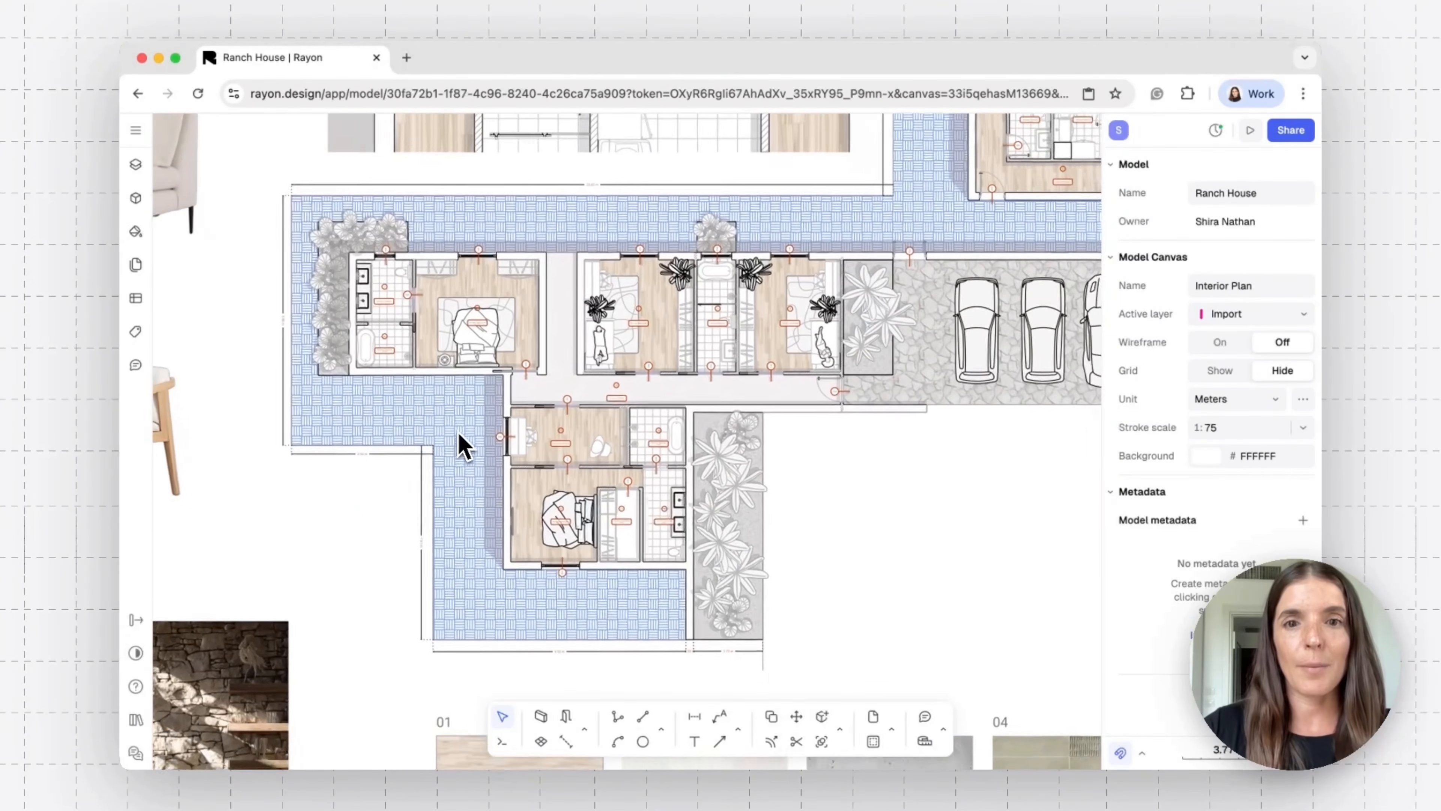
{"action": "scroll", "coordinate": [463, 446], "scroll_direction": "up", "scroll_amount": 10, "text": "ctrl"}
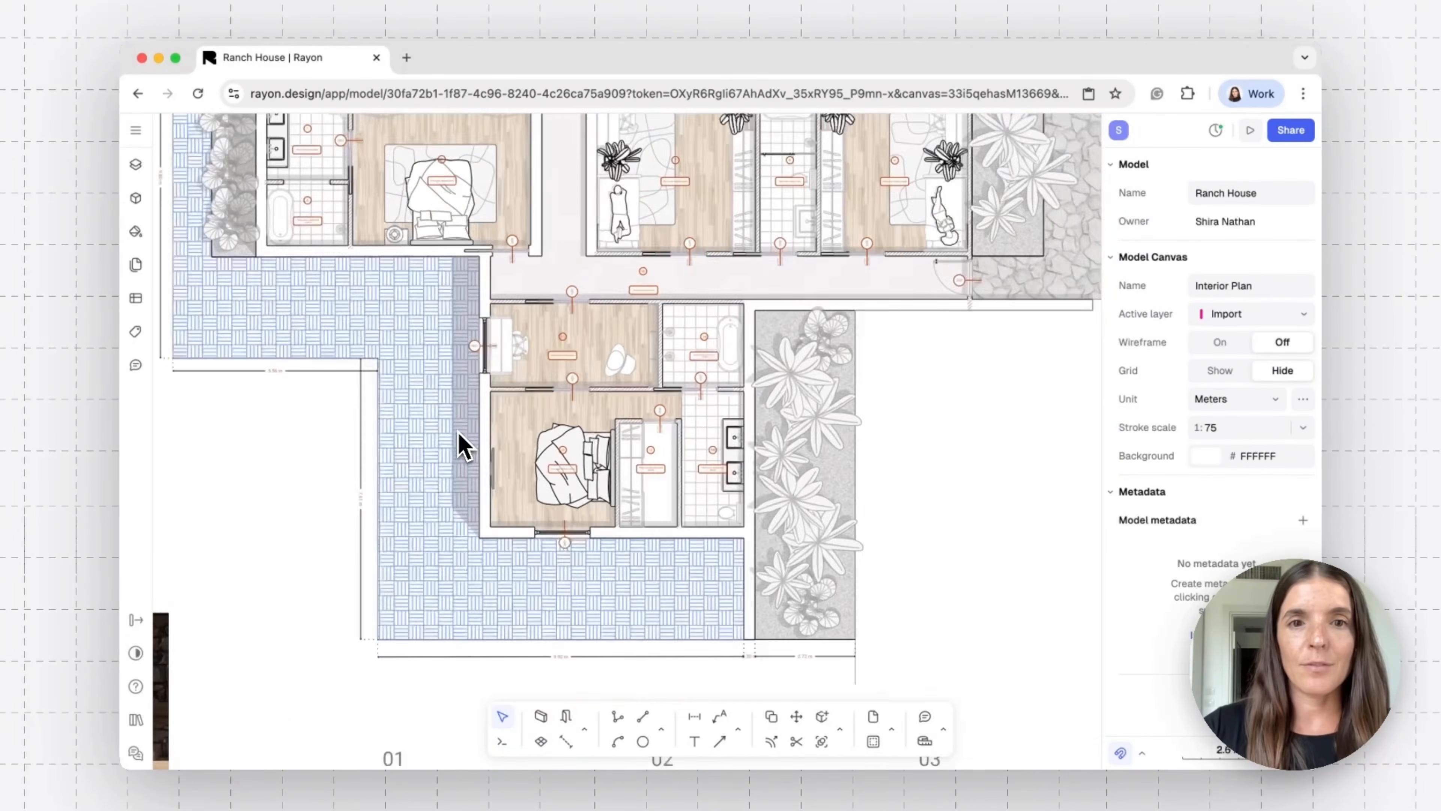
{"action": "scroll", "coordinate": [462, 446], "scroll_direction": "right", "scroll_amount": 2}
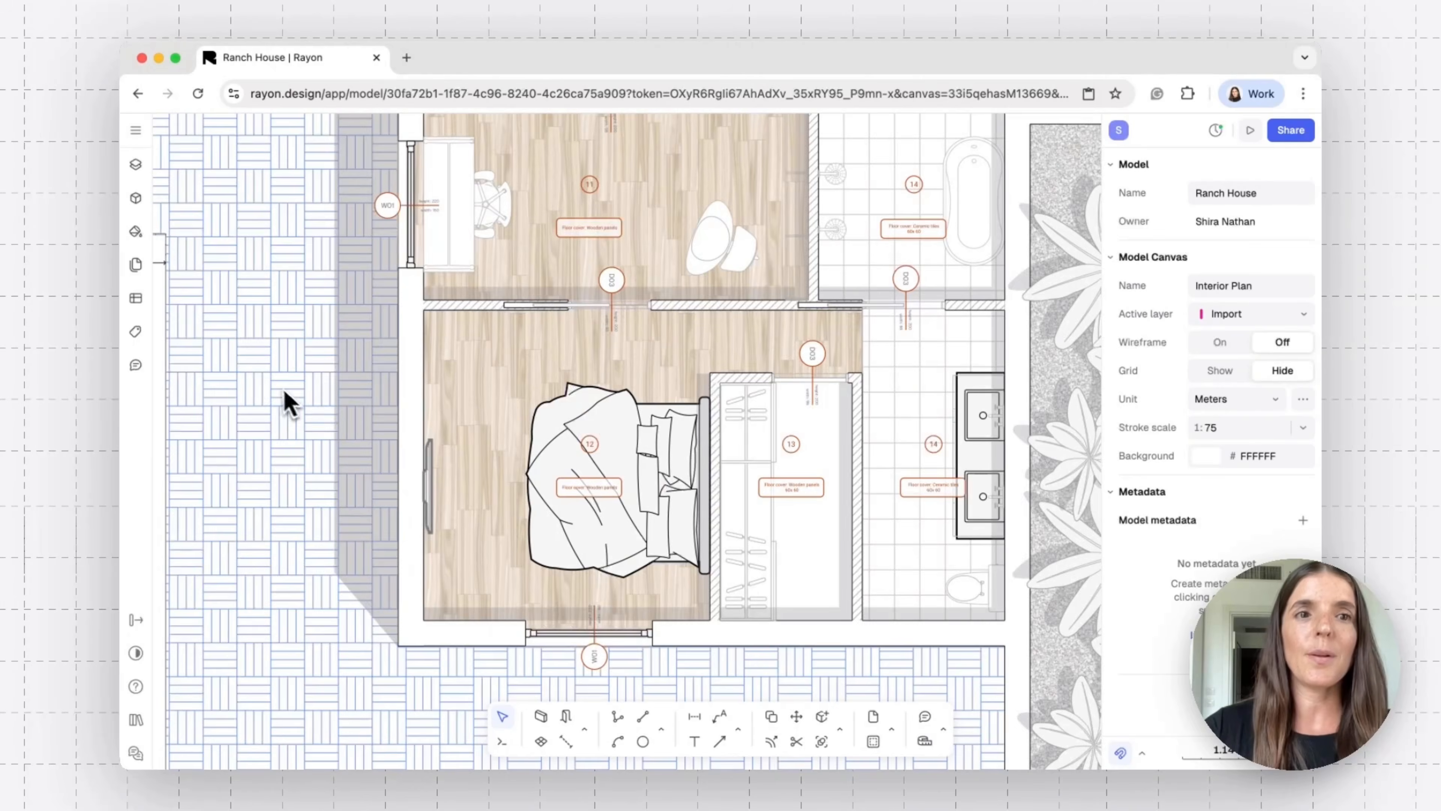
{"action": "scroll", "coordinate": [281, 397], "scroll_direction": "down", "scroll_amount": 10, "text": "ctrl"}
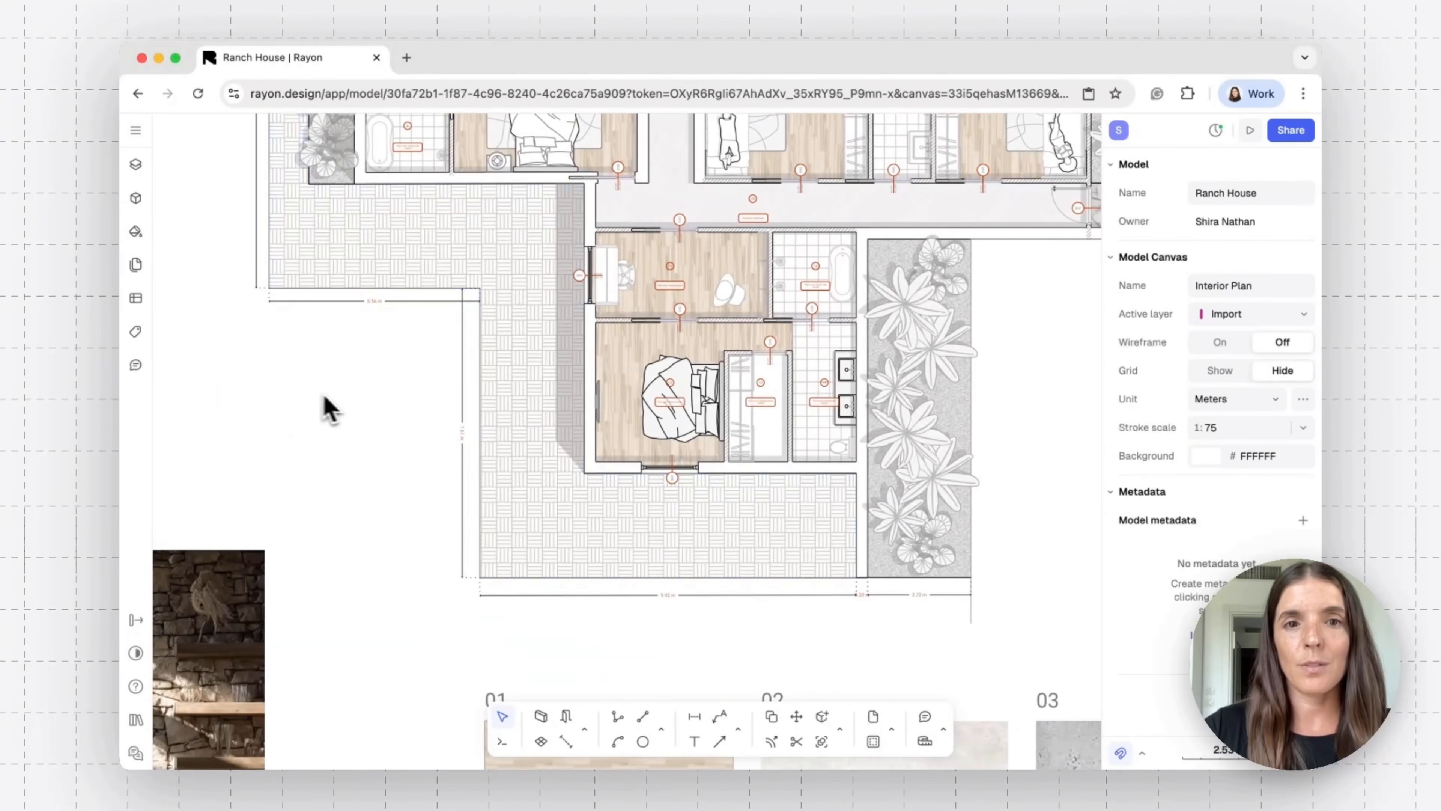
{"action": "scroll", "coordinate": [344, 409], "scroll_direction": "up", "scroll_amount": 6, "text": "ctrl"}
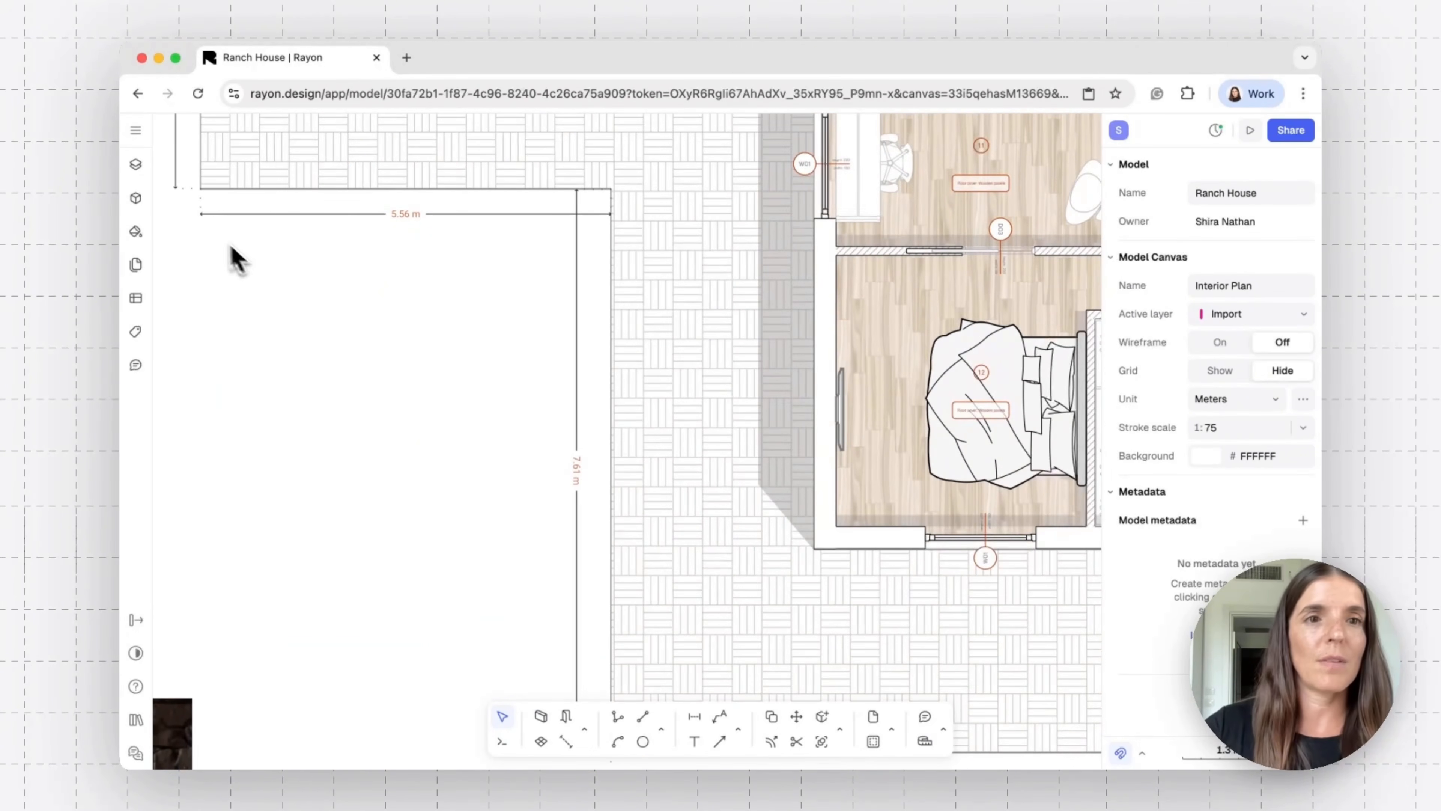
{"action": "scroll", "coordinate": [394, 344], "scroll_direction": "down", "scroll_amount": 5, "text": "ctrl"}
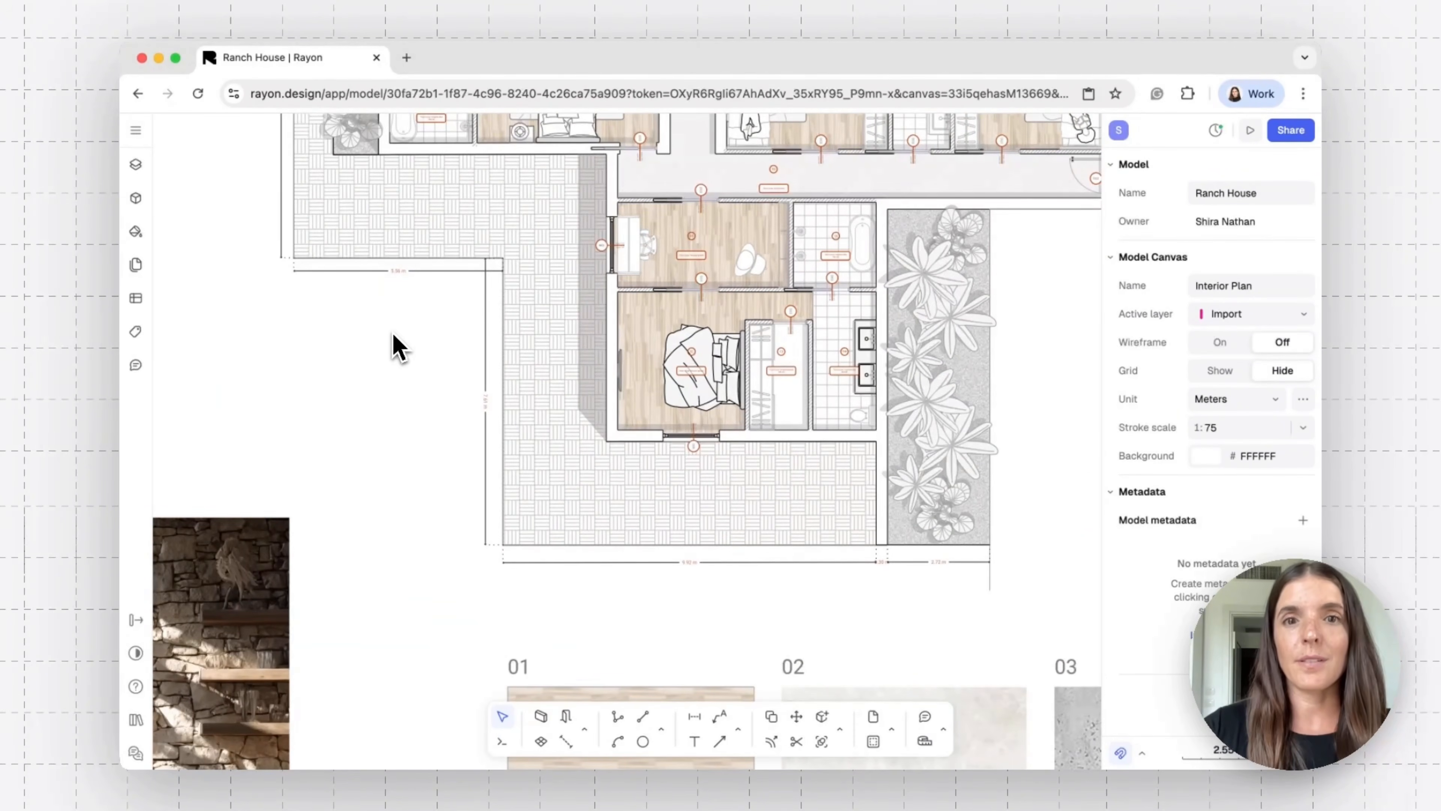
{"action": "scroll", "coordinate": [399, 347], "scroll_direction": "up", "scroll_amount": 4}
{"action": "scroll", "coordinate": [399, 346], "scroll_direction": "right", "scroll_amount": 4}
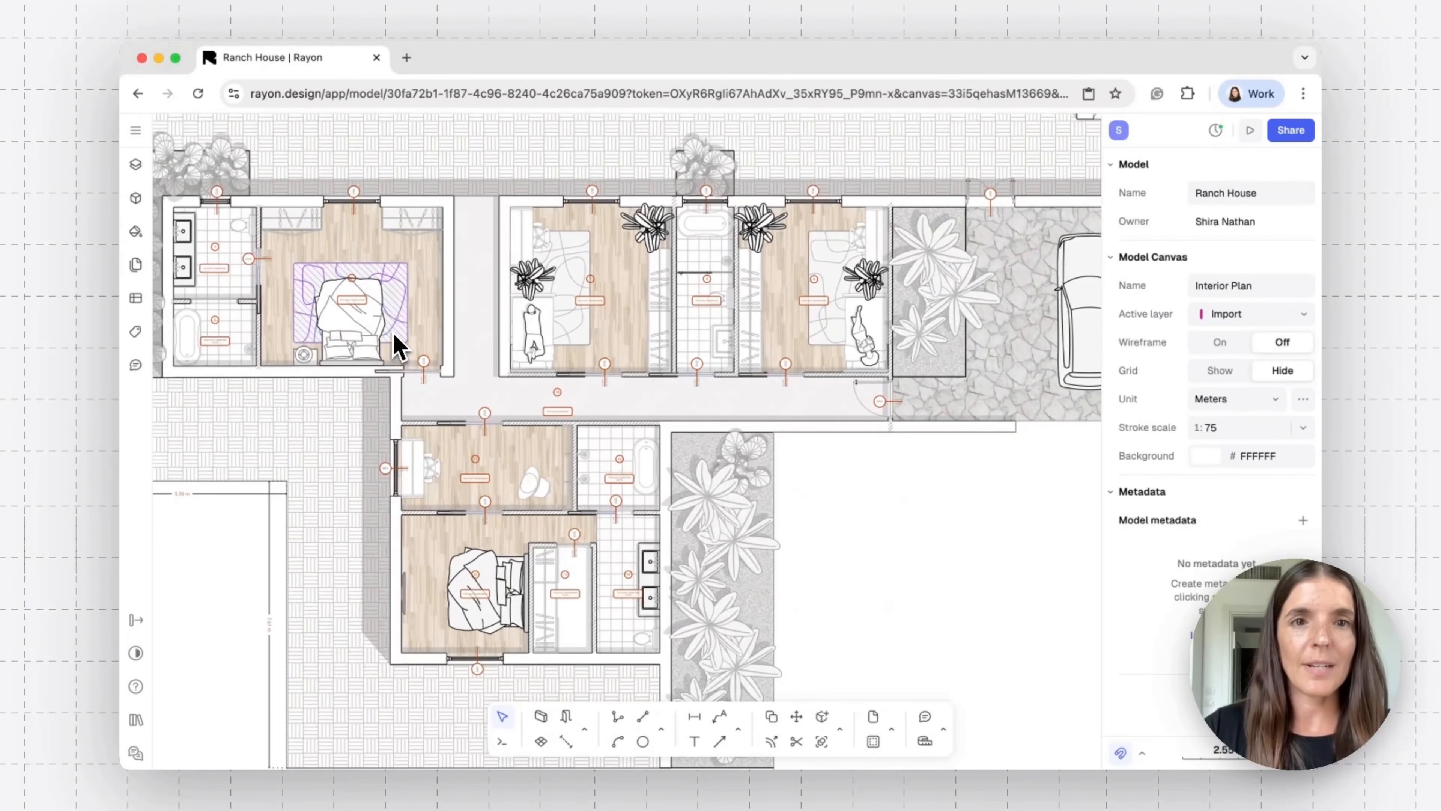
{"action": "scroll", "coordinate": [502, 367], "scroll_direction": "up", "scroll_amount": 8, "text": "ctrl"}
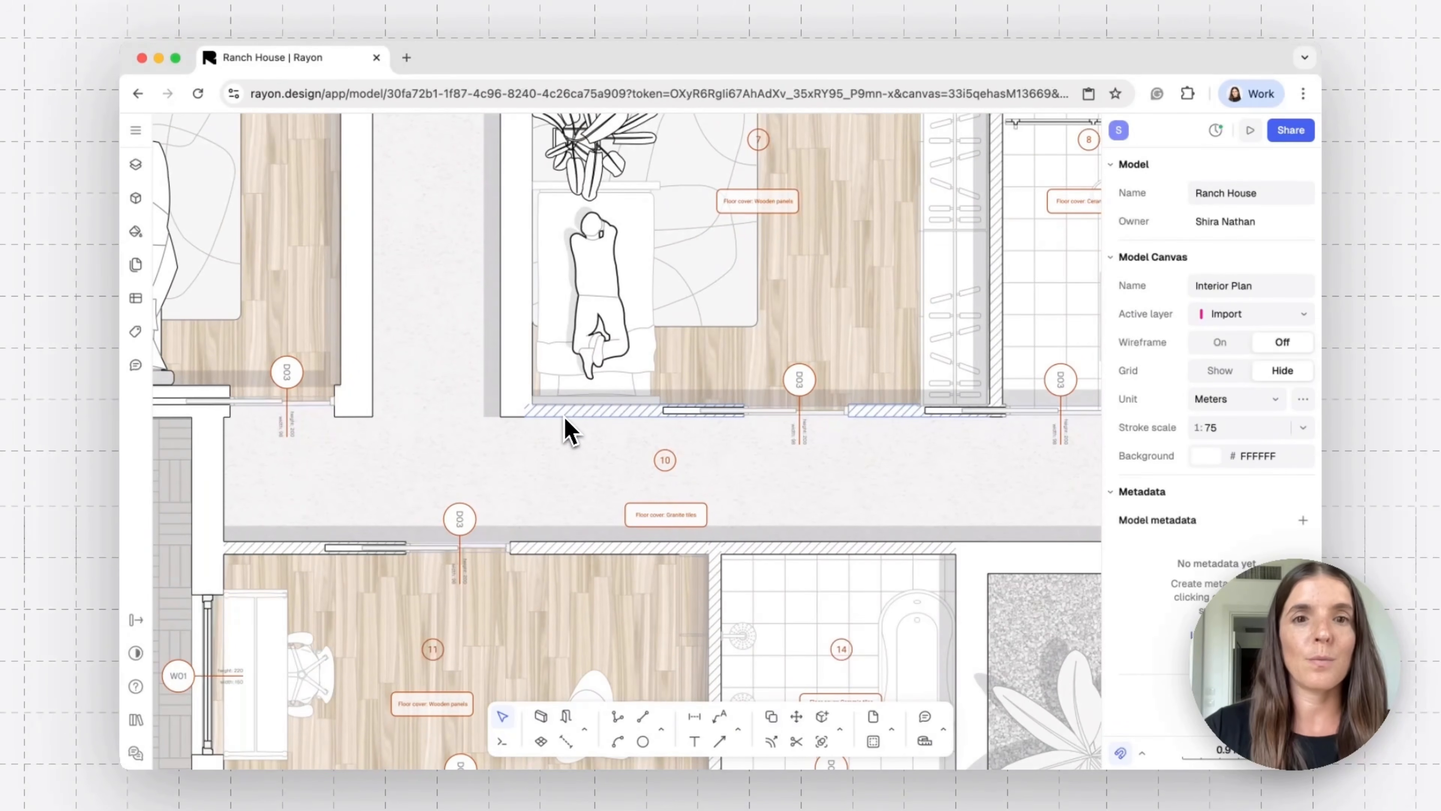
{"action": "scroll", "coordinate": [564, 417], "scroll_direction": "down", "scroll_amount": 10, "text": "ctrl"}
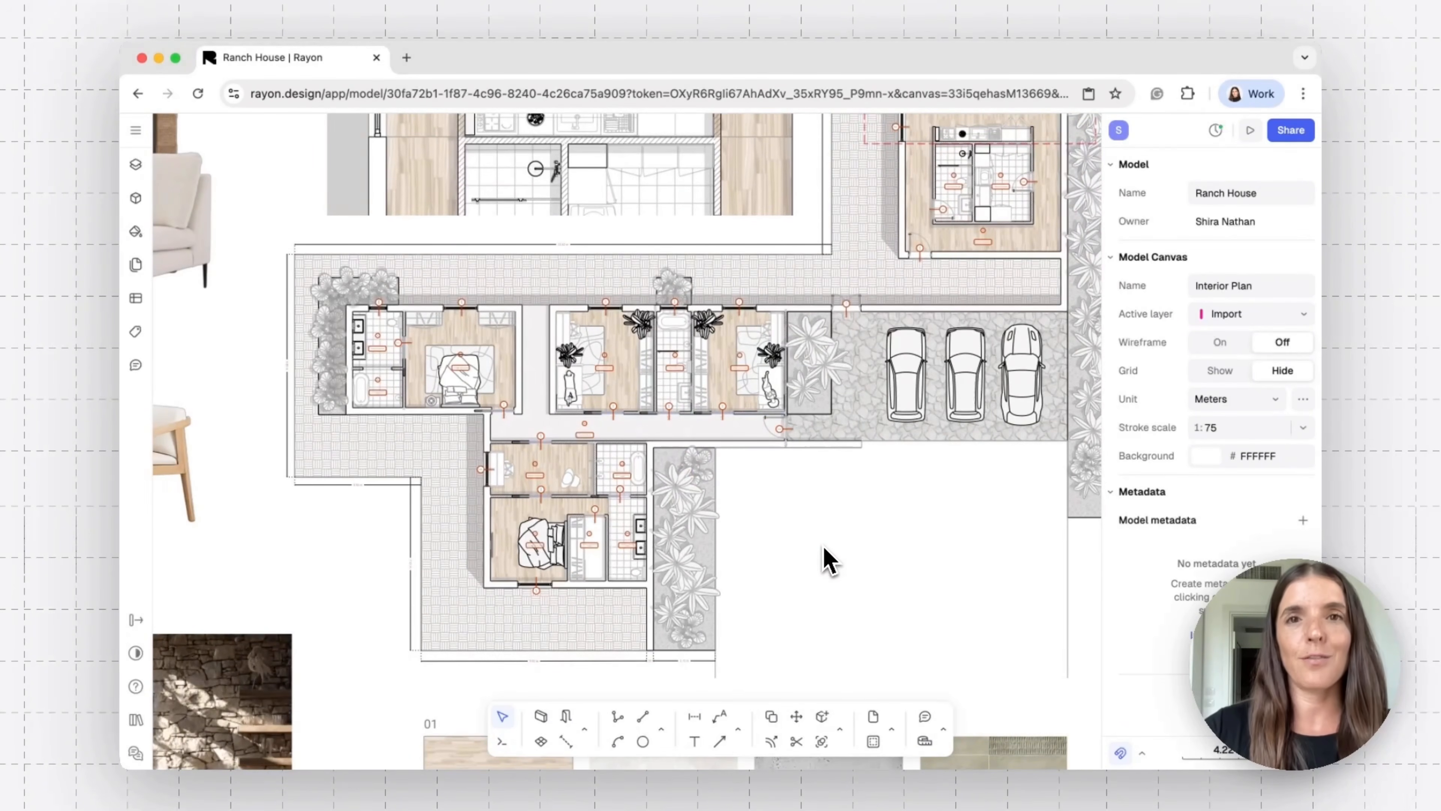
Draw a rectangle about 5.31 m by 5.01 m in the empty area between the planting beds, below the parking.
{"action": "scroll", "coordinate": [823, 545], "scroll_direction": "down", "scroll_amount": 5}
{"action": "scroll", "coordinate": [823, 545], "scroll_direction": "right", "scroll_amount": 4}
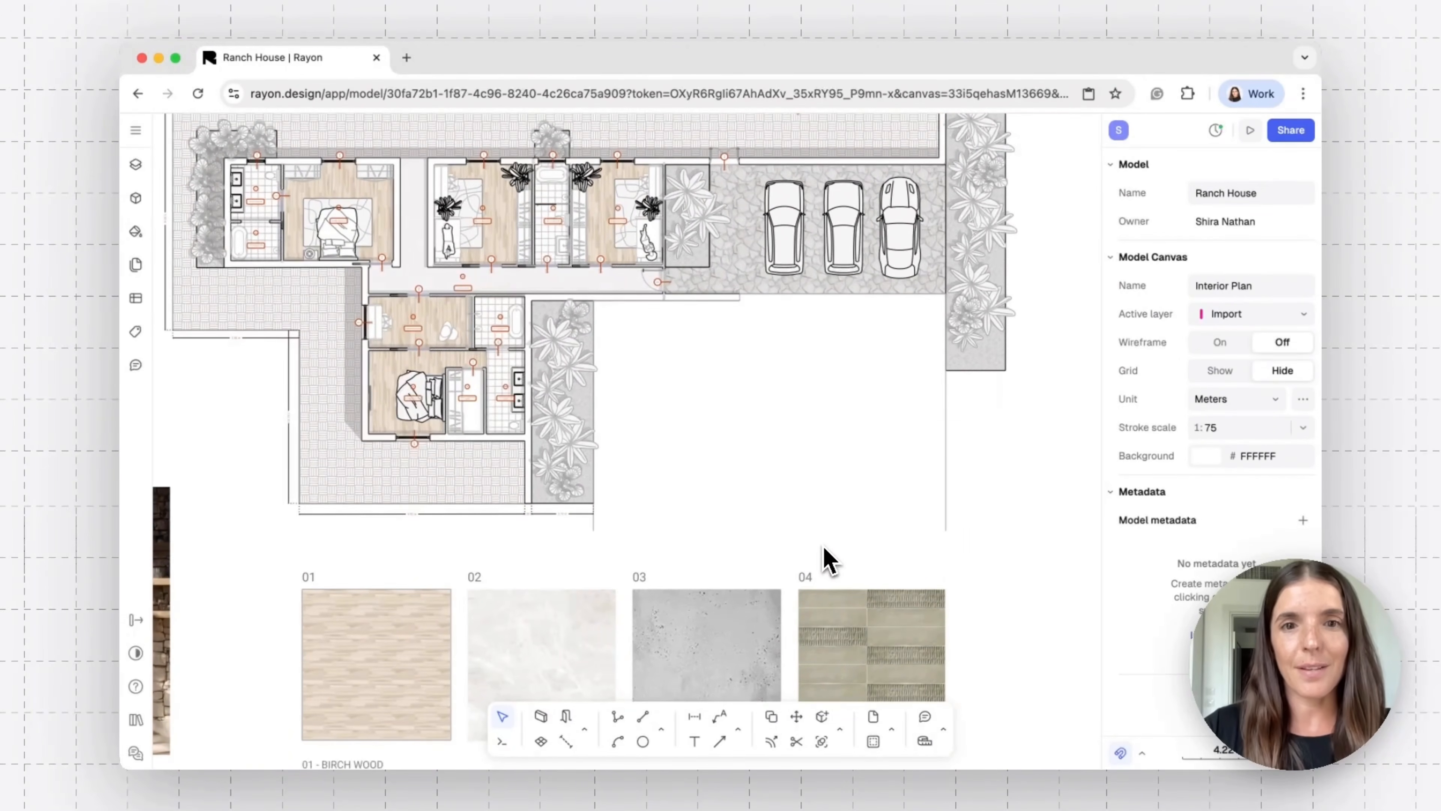
{"action": "scroll", "coordinate": [702, 448], "scroll_direction": "down", "scroll_amount": 2}
{"action": "scroll", "coordinate": [702, 448], "scroll_direction": "left", "scroll_amount": 1}
{"action": "scroll", "coordinate": [702, 448], "scroll_direction": "up", "scroll_amount": 5, "text": "ctrl"}
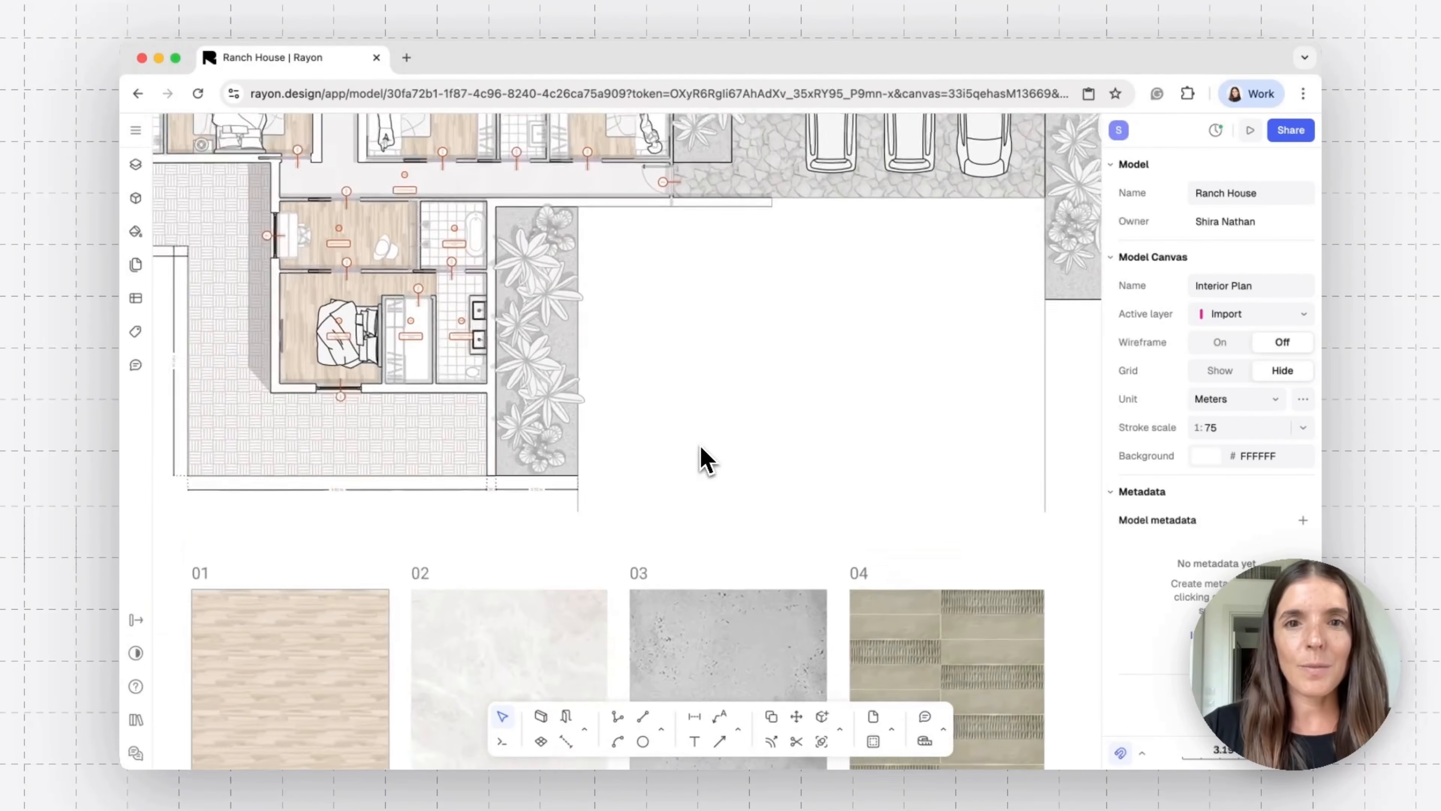
{"action": "scroll", "coordinate": [704, 459], "scroll_direction": "up", "scroll_amount": 4}
{"action": "scroll", "coordinate": [704, 459], "scroll_direction": "right", "scroll_amount": 5}
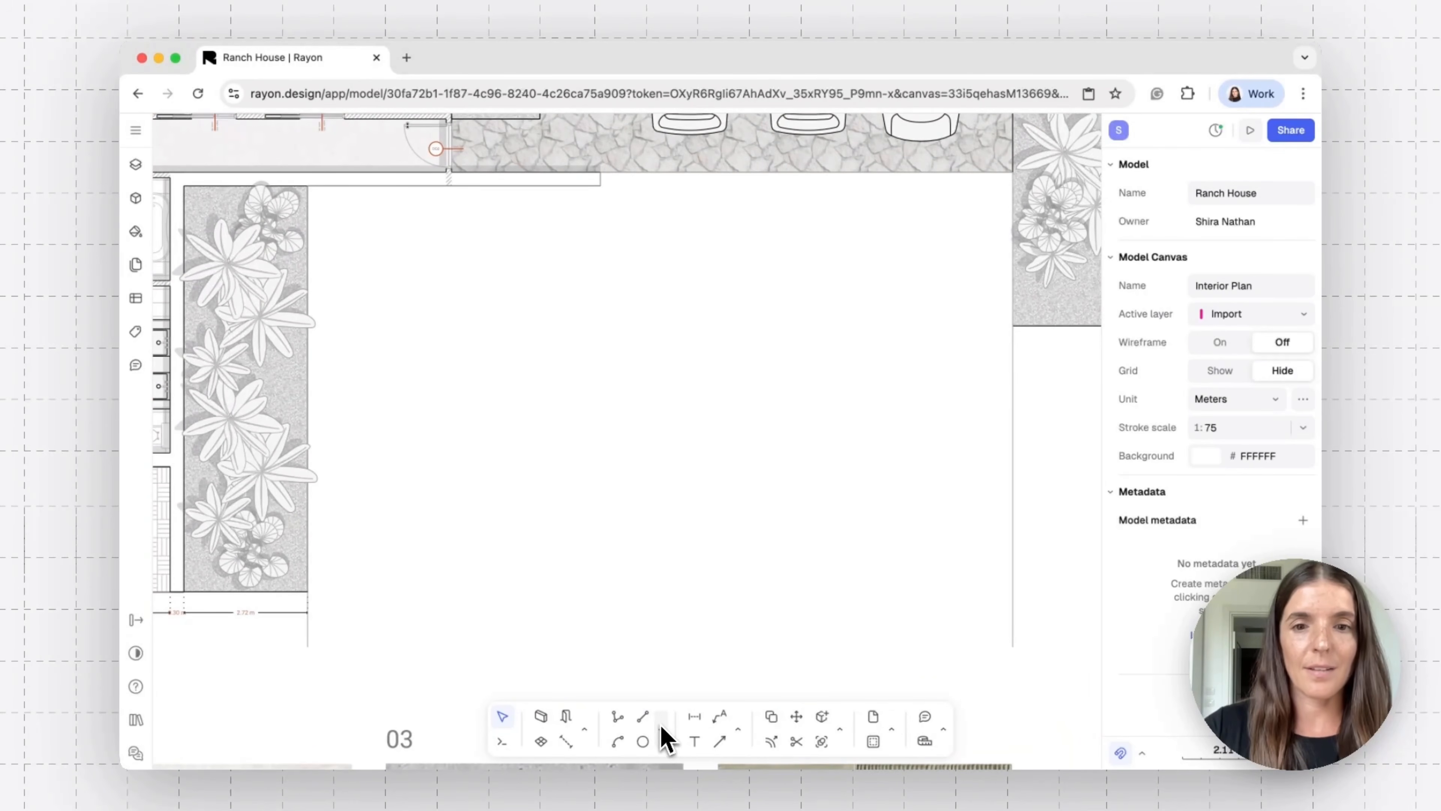
{"action": "left_click", "coordinate": [697, 668]}
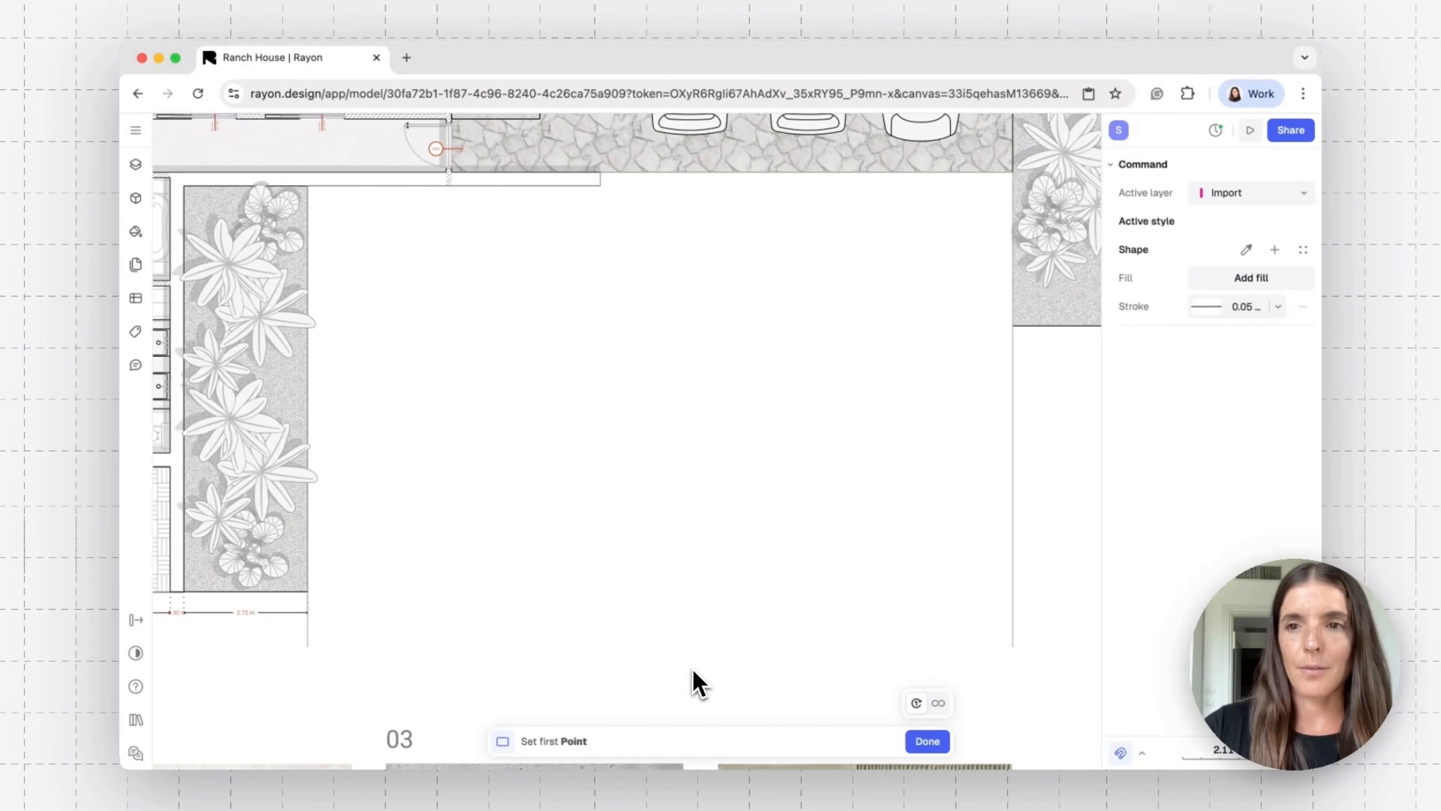
{"action": "left_click", "coordinate": [517, 337]}
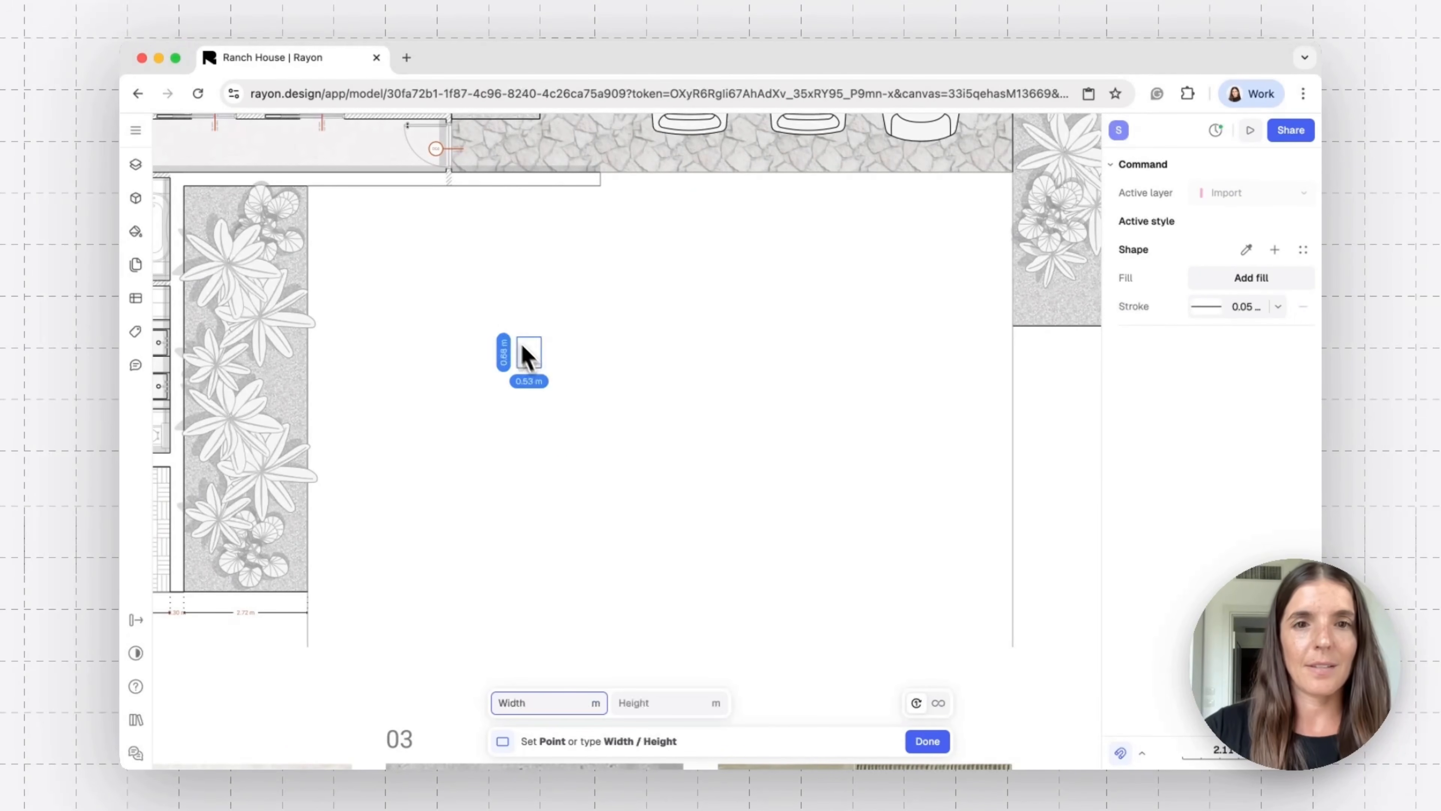
{"action": "left_click", "coordinate": [759, 565]}
{"action": "scroll", "coordinate": [766, 582], "scroll_direction": "left", "scroll_amount": 2}
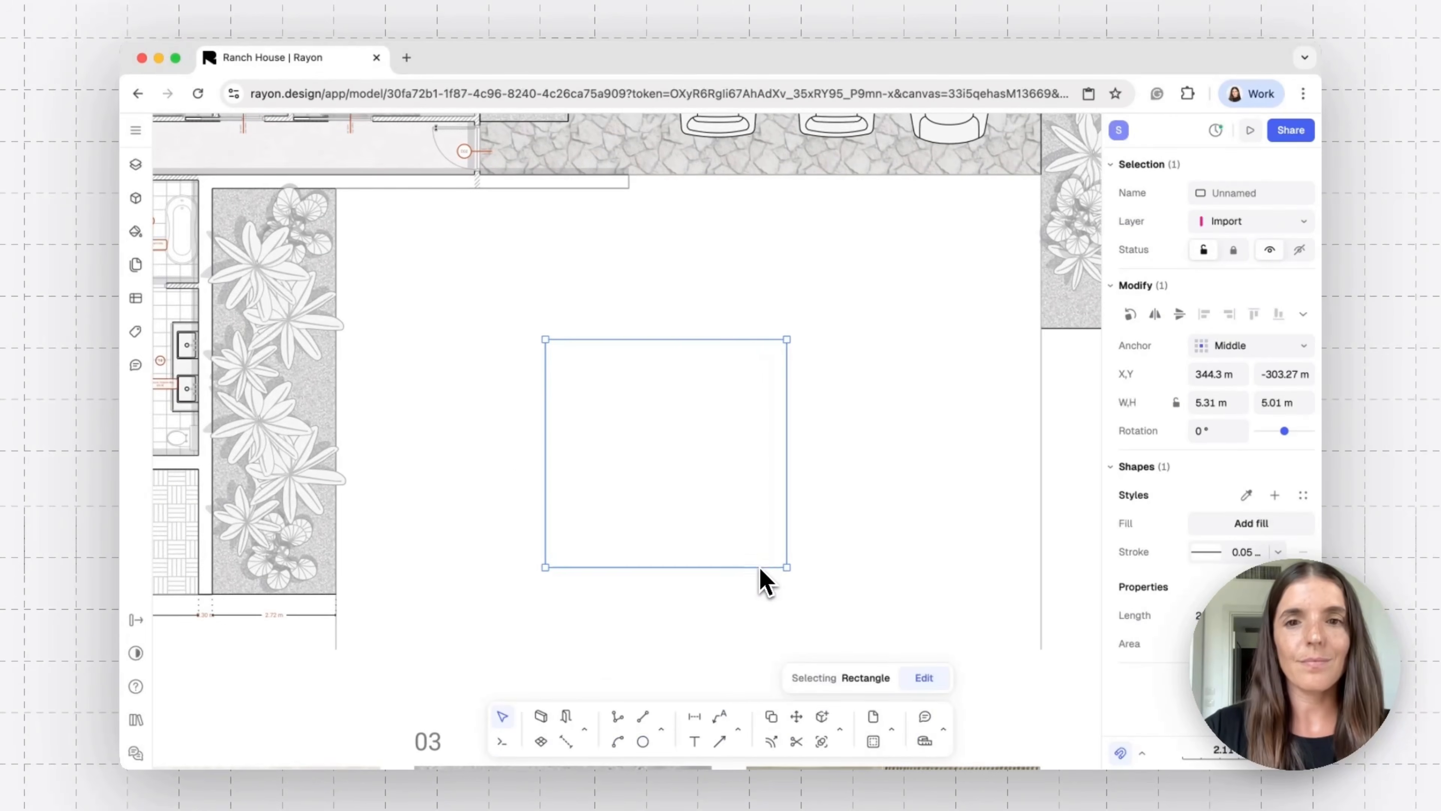
{"action": "left_click", "coordinate": [921, 483]}
{"action": "scroll", "coordinate": [727, 515], "scroll_direction": "up", "scroll_amount": 5}
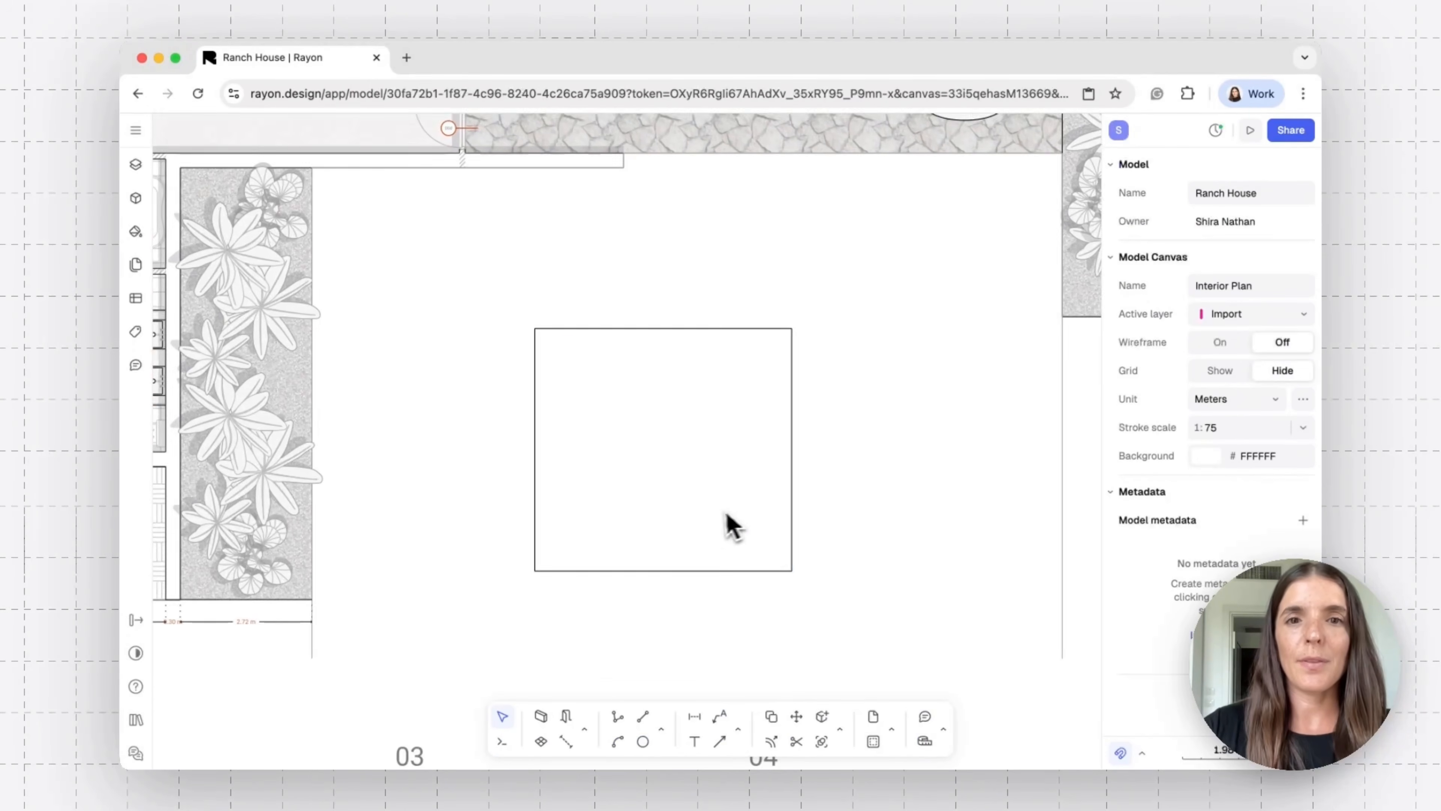
{"action": "scroll", "coordinate": [713, 514], "scroll_direction": "down", "scroll_amount": 3}
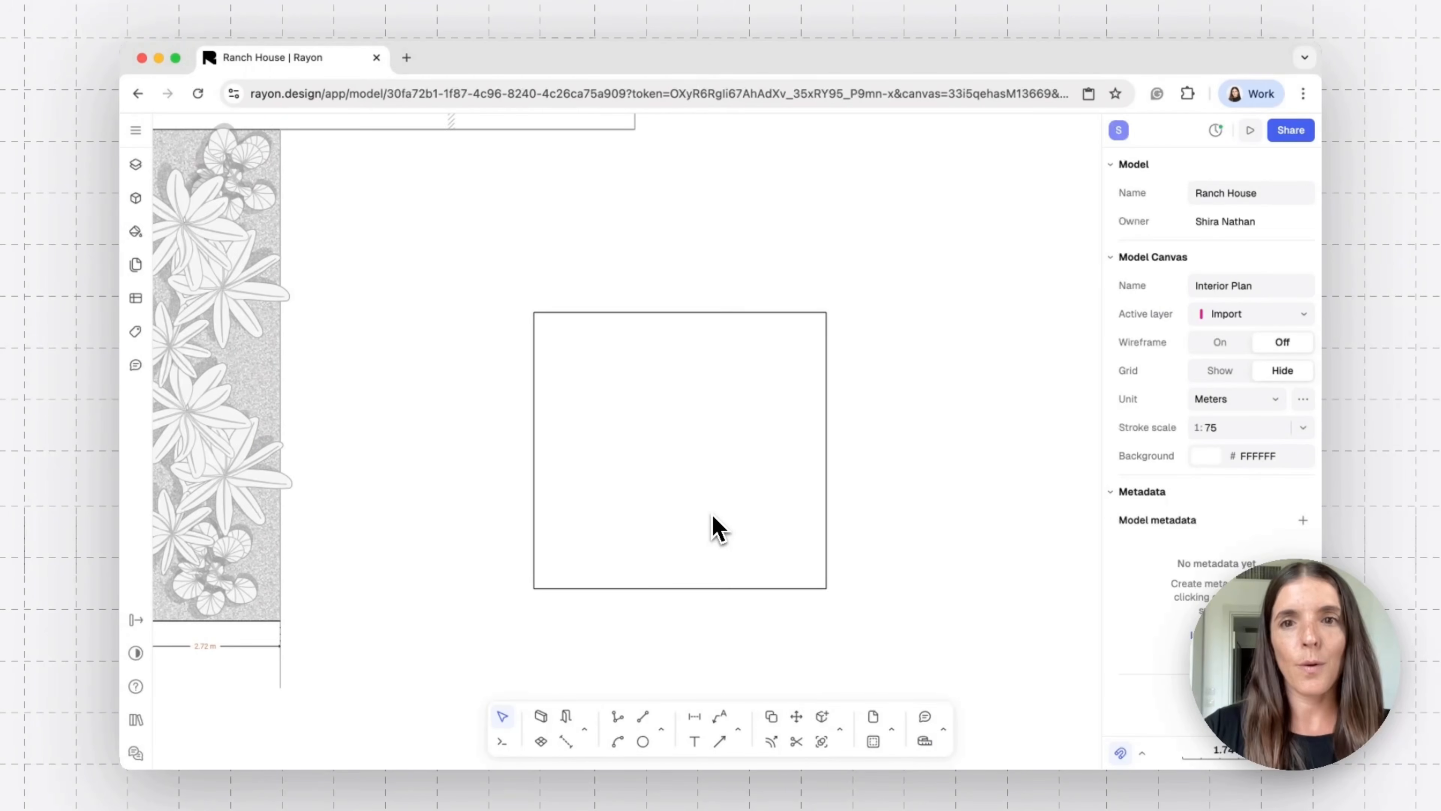
Select the rectangle beside the planting bed and add a fill to it.
{"action": "scroll", "coordinate": [717, 528], "scroll_direction": "left", "scroll_amount": 2}
{"action": "scroll", "coordinate": [718, 529], "scroll_direction": "up", "scroll_amount": 2}
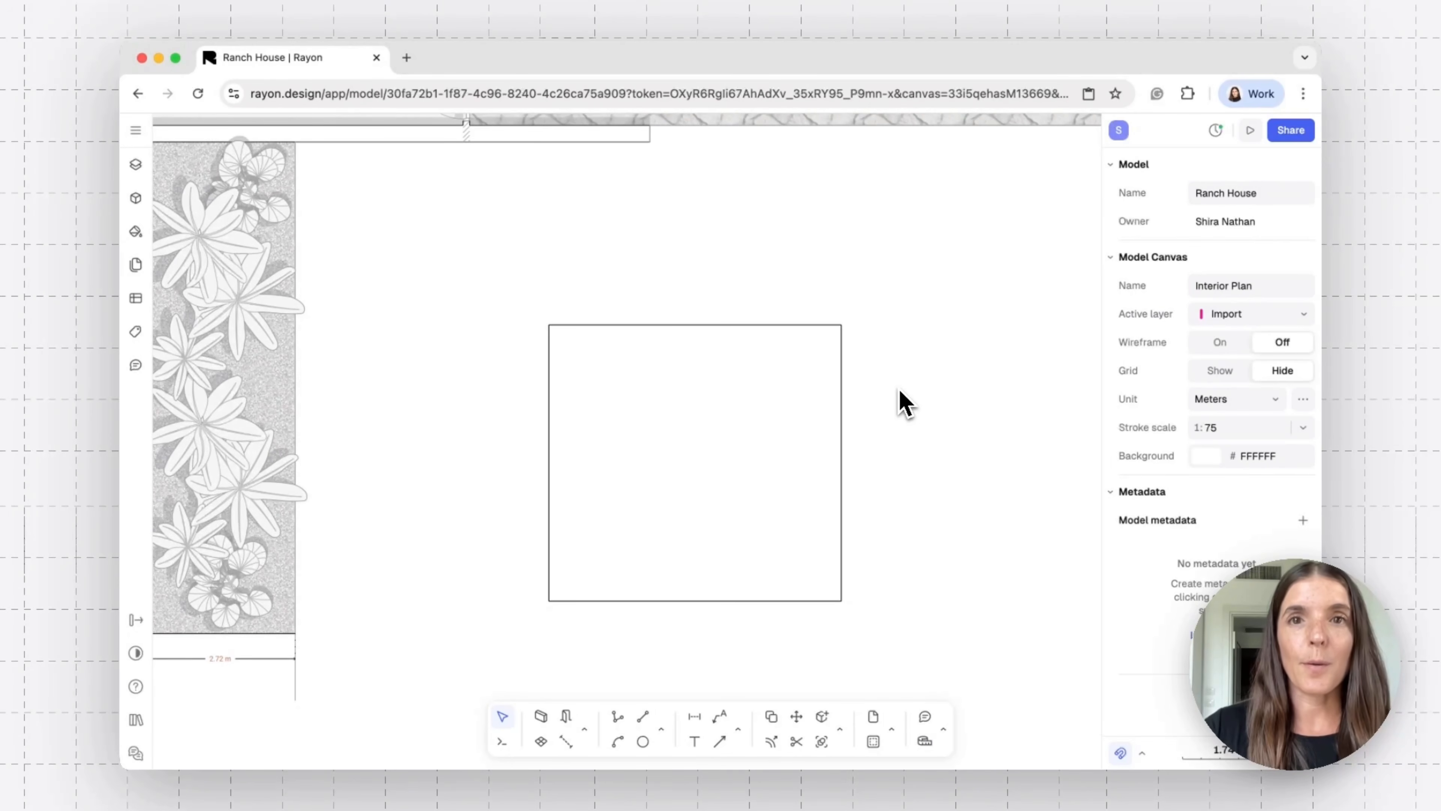
{"action": "left_click", "coordinate": [805, 473]}
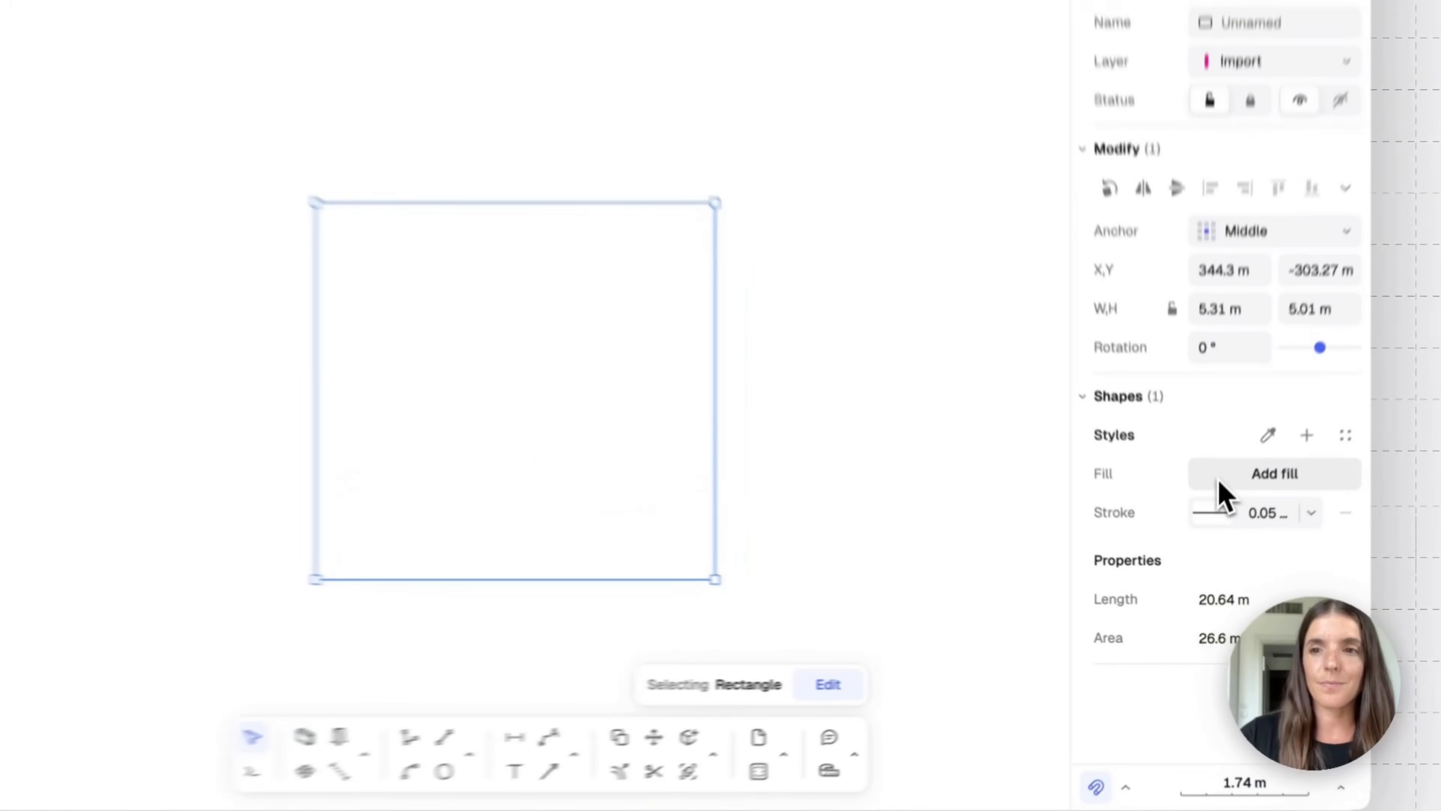
{"action": "left_click", "coordinate": [1211, 530]}
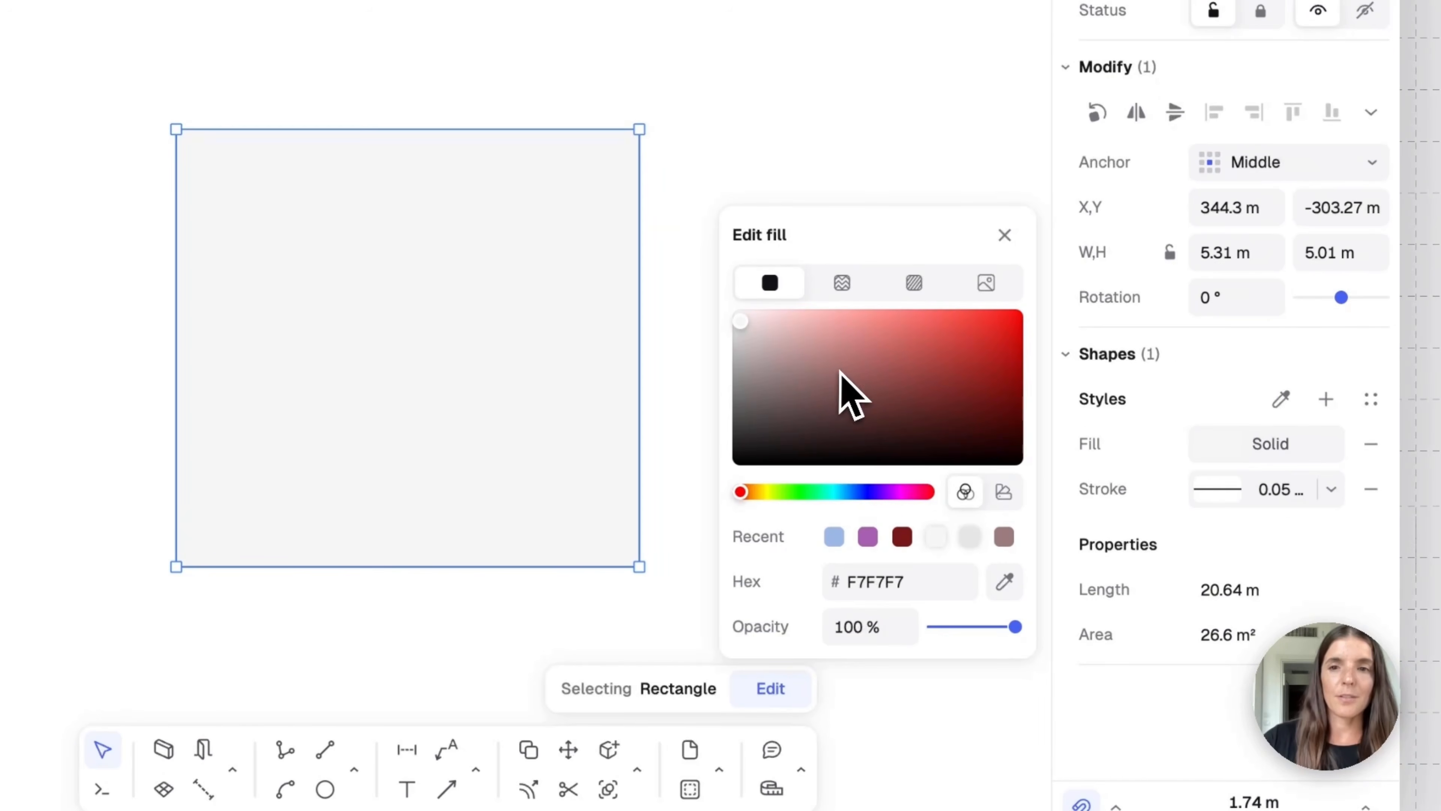
Set the rectangle's solid fill to purple 5C3C6F with 35% opacity.
{"action": "left_click", "coordinate": [874, 356]}
{"action": "left_click", "coordinate": [964, 391]}
{"action": "left_click", "coordinate": [866, 397]}
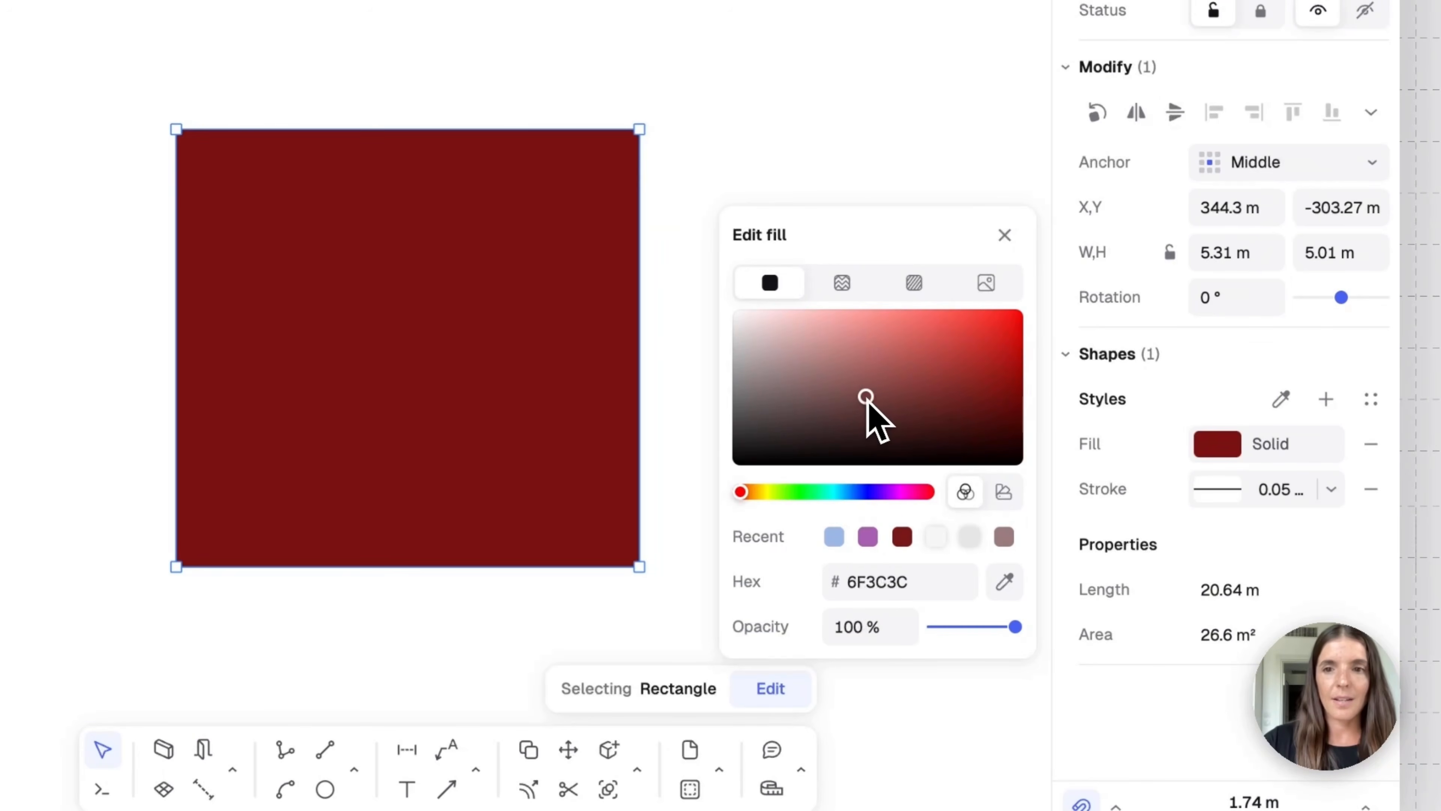
{"action": "left_click", "coordinate": [884, 492]}
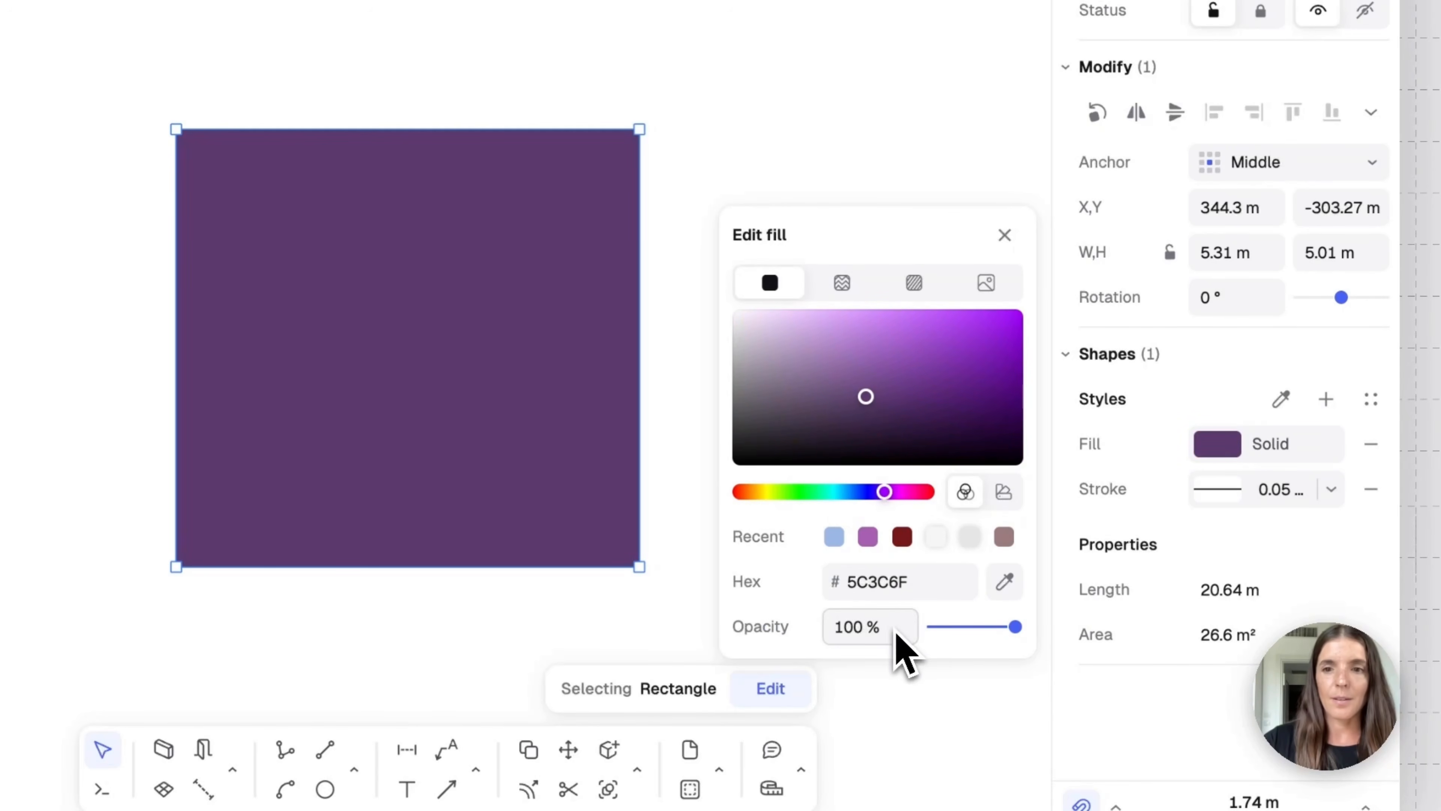
{"action": "left_click_drag", "start_coordinate": [999, 627], "coordinate": [963, 627]}
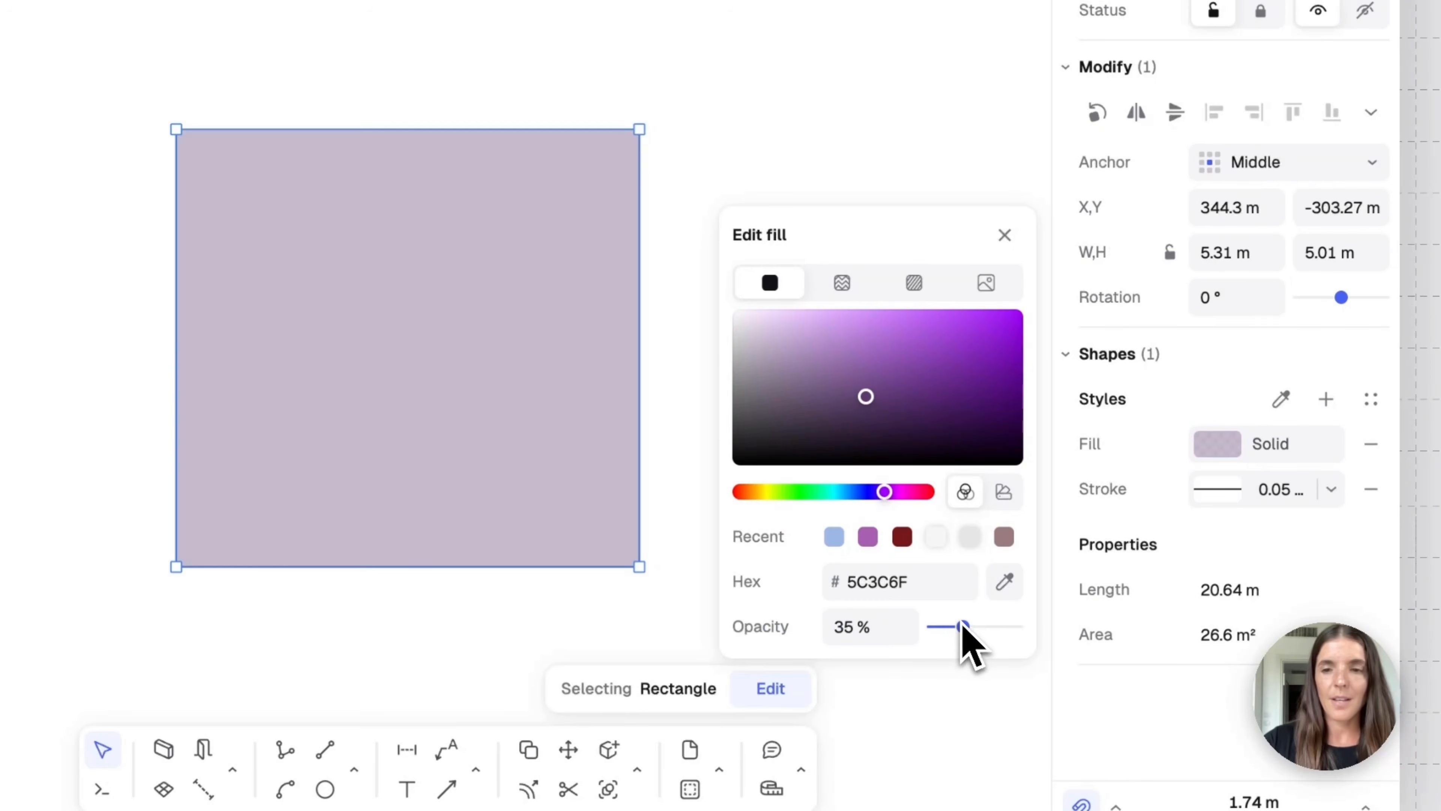
View the Natural preset colour palette and the palette choices for the fill, and return to the custom colour picker.
{"action": "left_click", "coordinate": [1003, 491]}
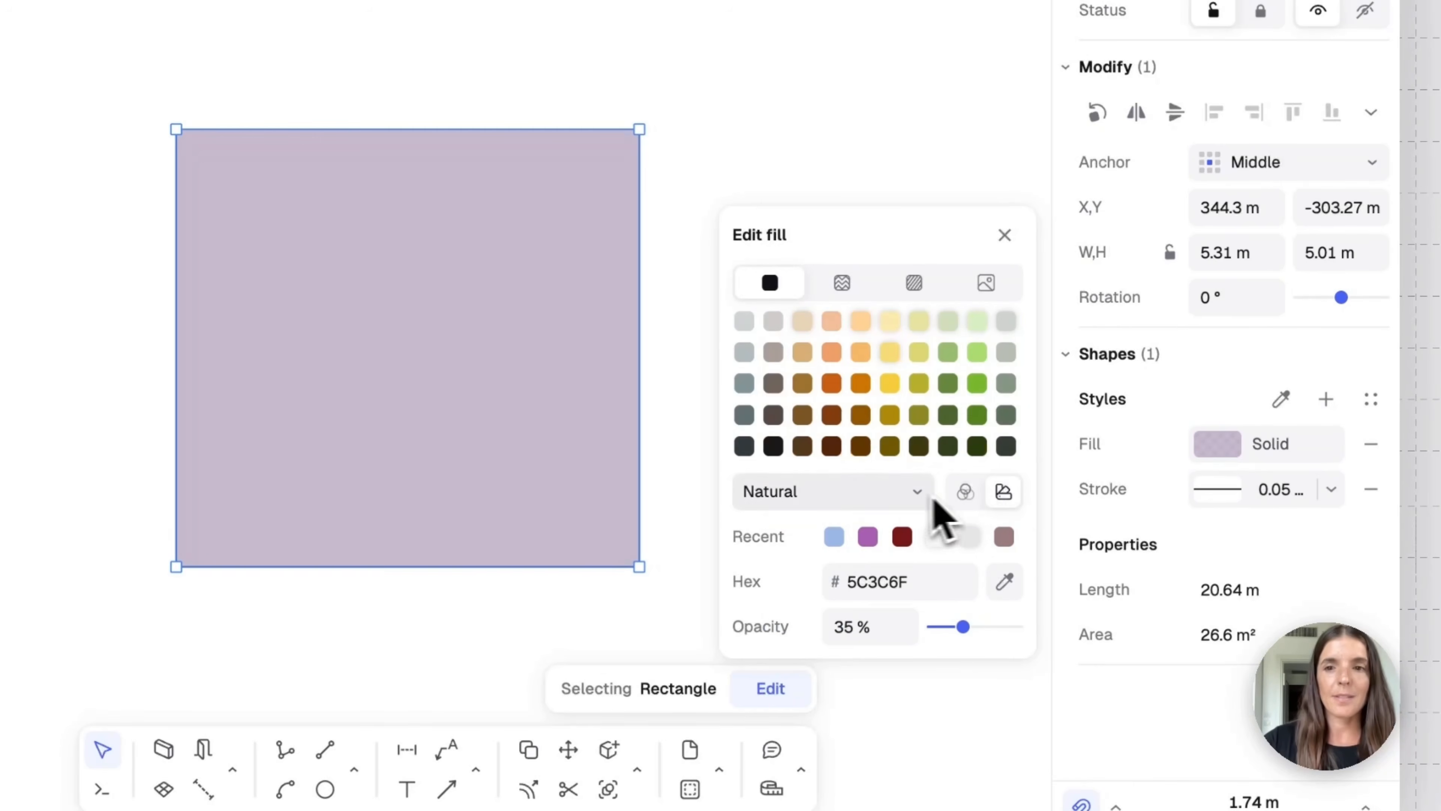
{"action": "left_click", "coordinate": [911, 493]}
{"action": "left_click", "coordinate": [866, 614]}
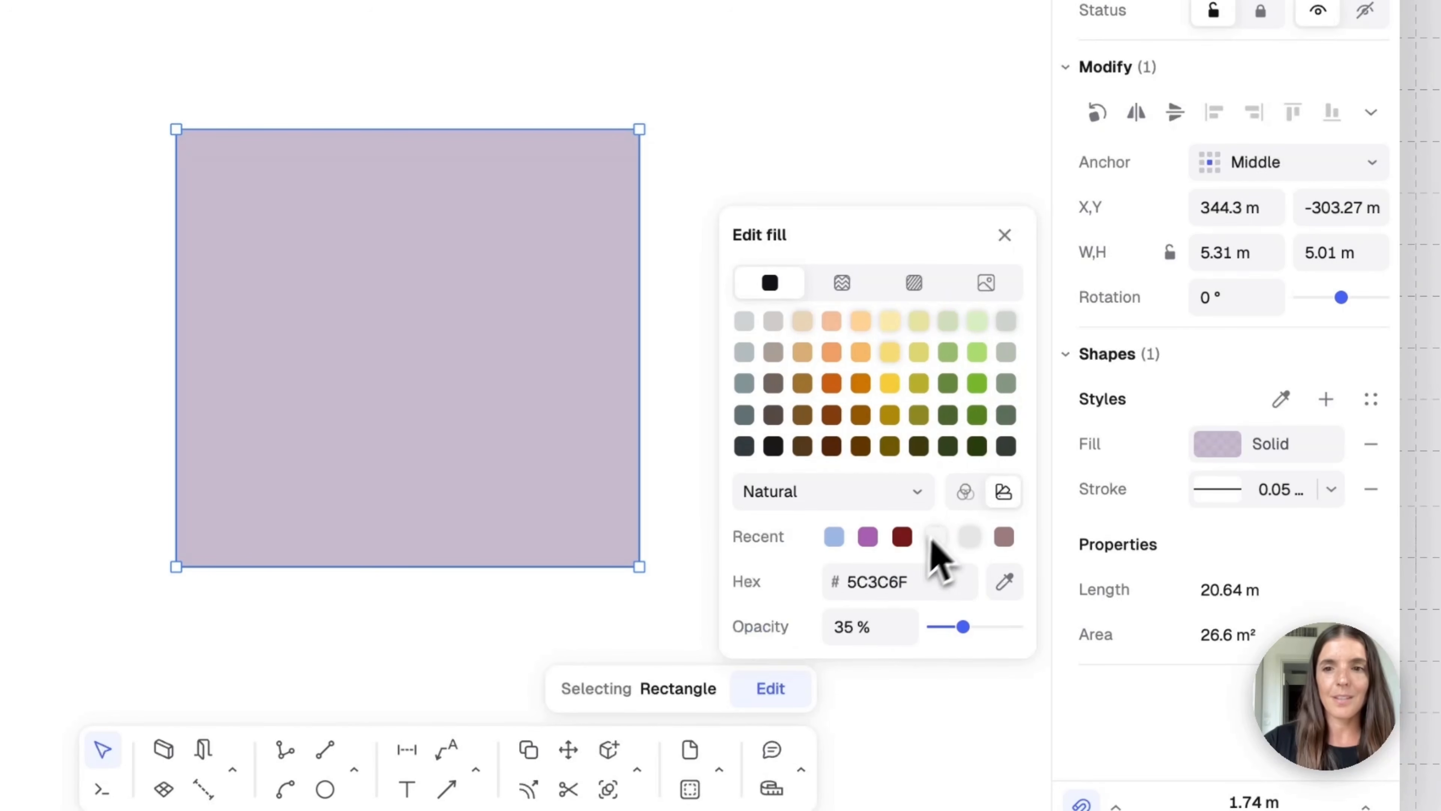
{"action": "left_click", "coordinate": [965, 493]}
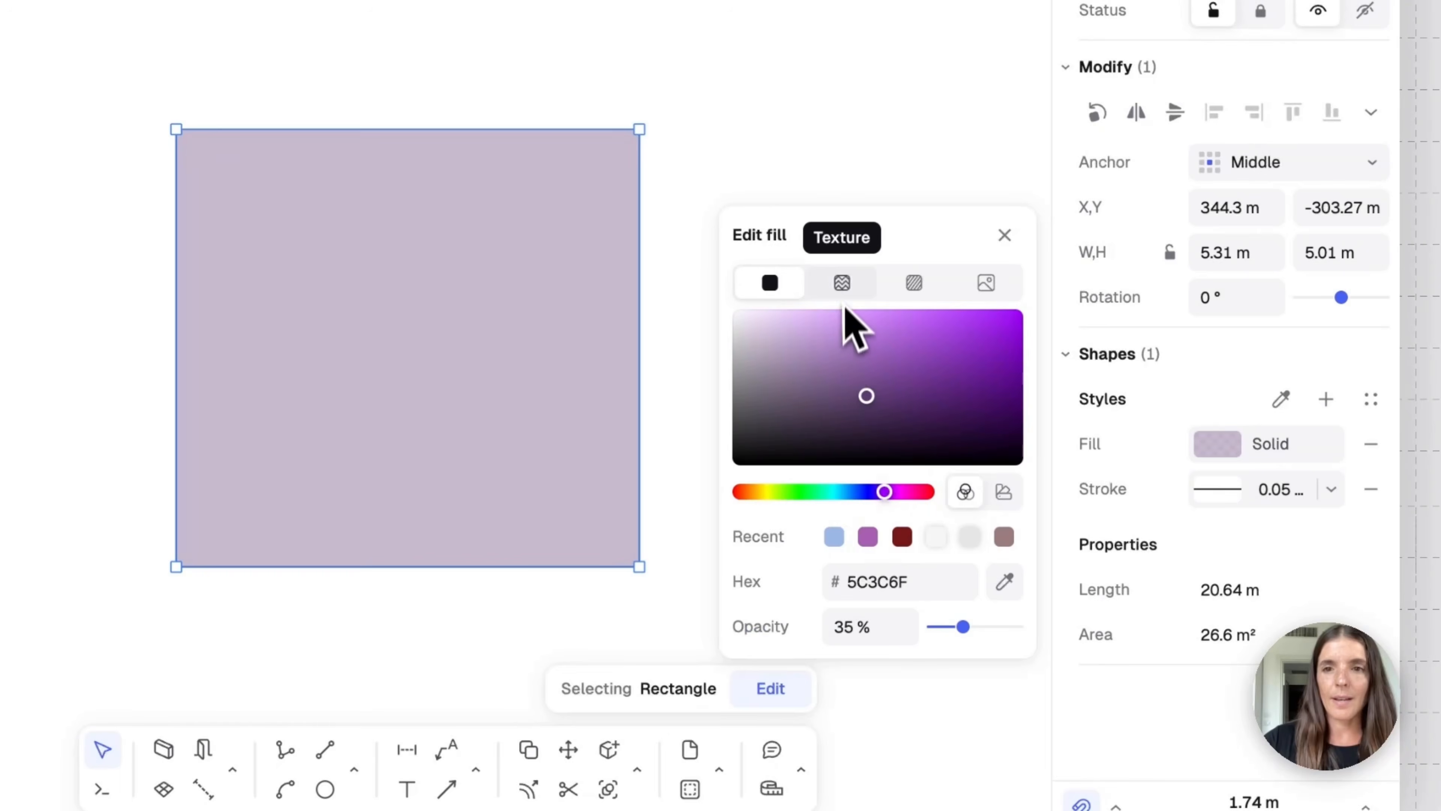
Change the rectangle's fill to a texture and look through the library's tile, brick, wood, carpet and outdoor patterns.
{"action": "left_click", "coordinate": [844, 286]}
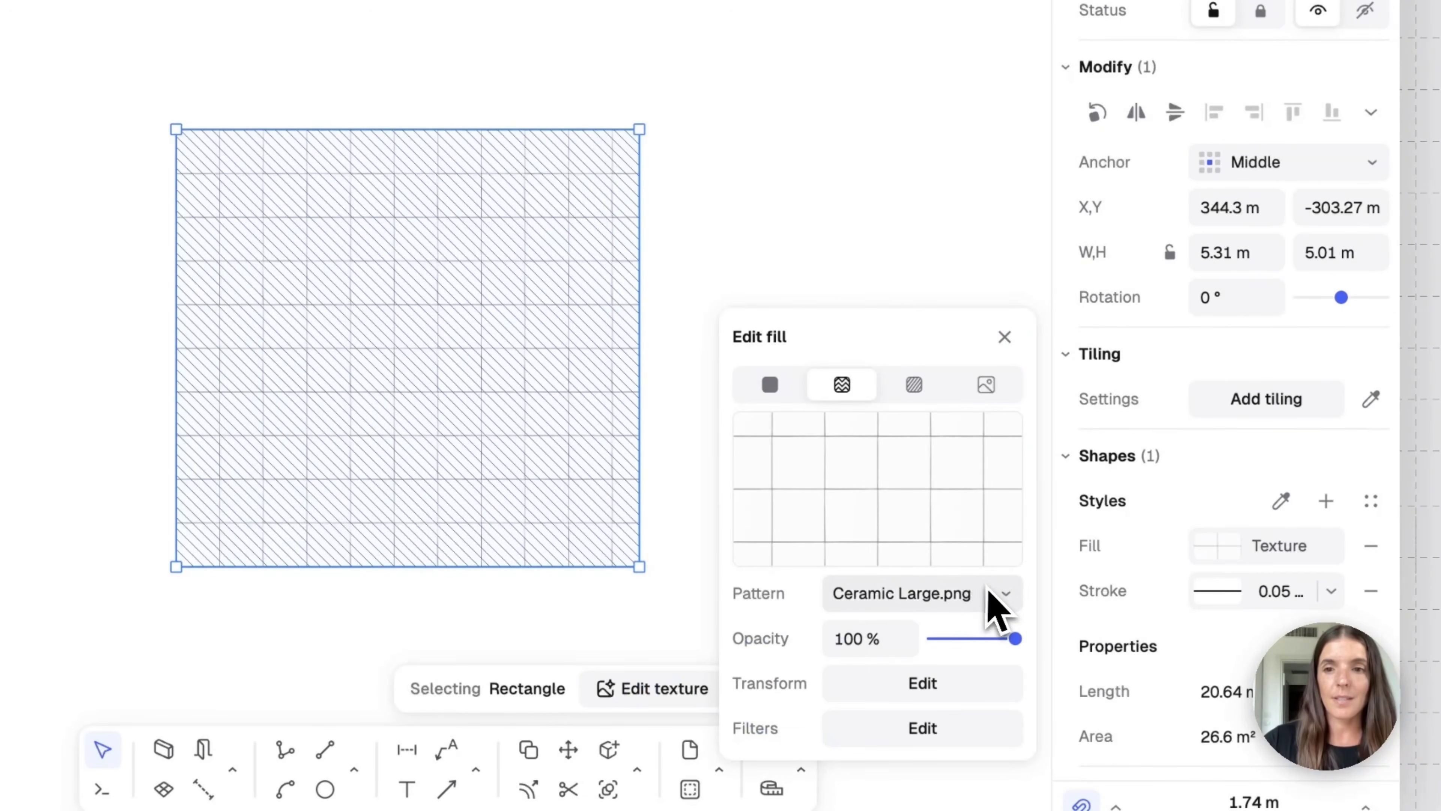
{"action": "left_click", "coordinate": [995, 593]}
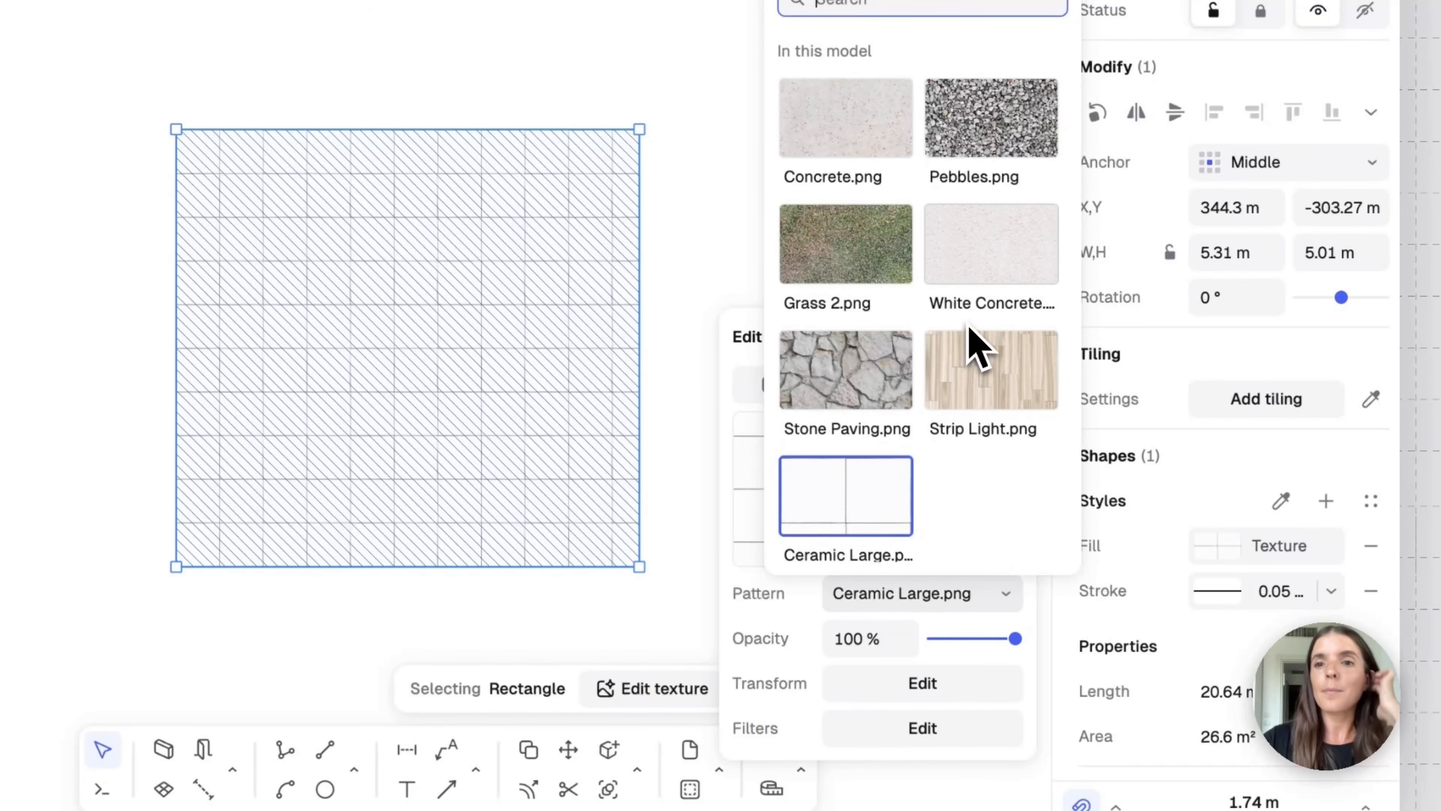
{"action": "scroll", "coordinate": [973, 341], "scroll_direction": "down", "scroll_amount": 3}
{"action": "scroll", "coordinate": [979, 346], "scroll_direction": "down", "scroll_amount": 10}
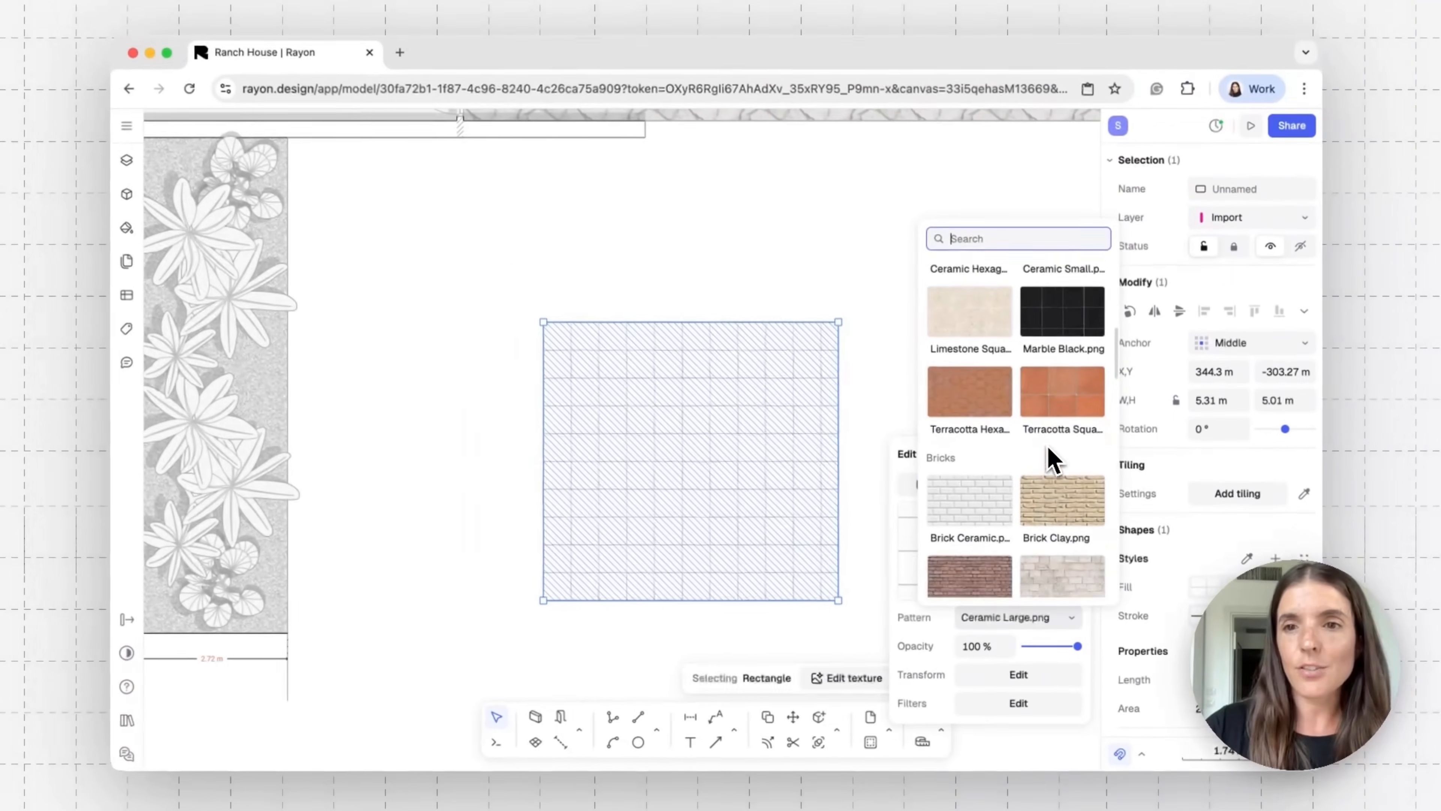
{"action": "scroll", "coordinate": [1049, 461], "scroll_direction": "down", "scroll_amount": 10}
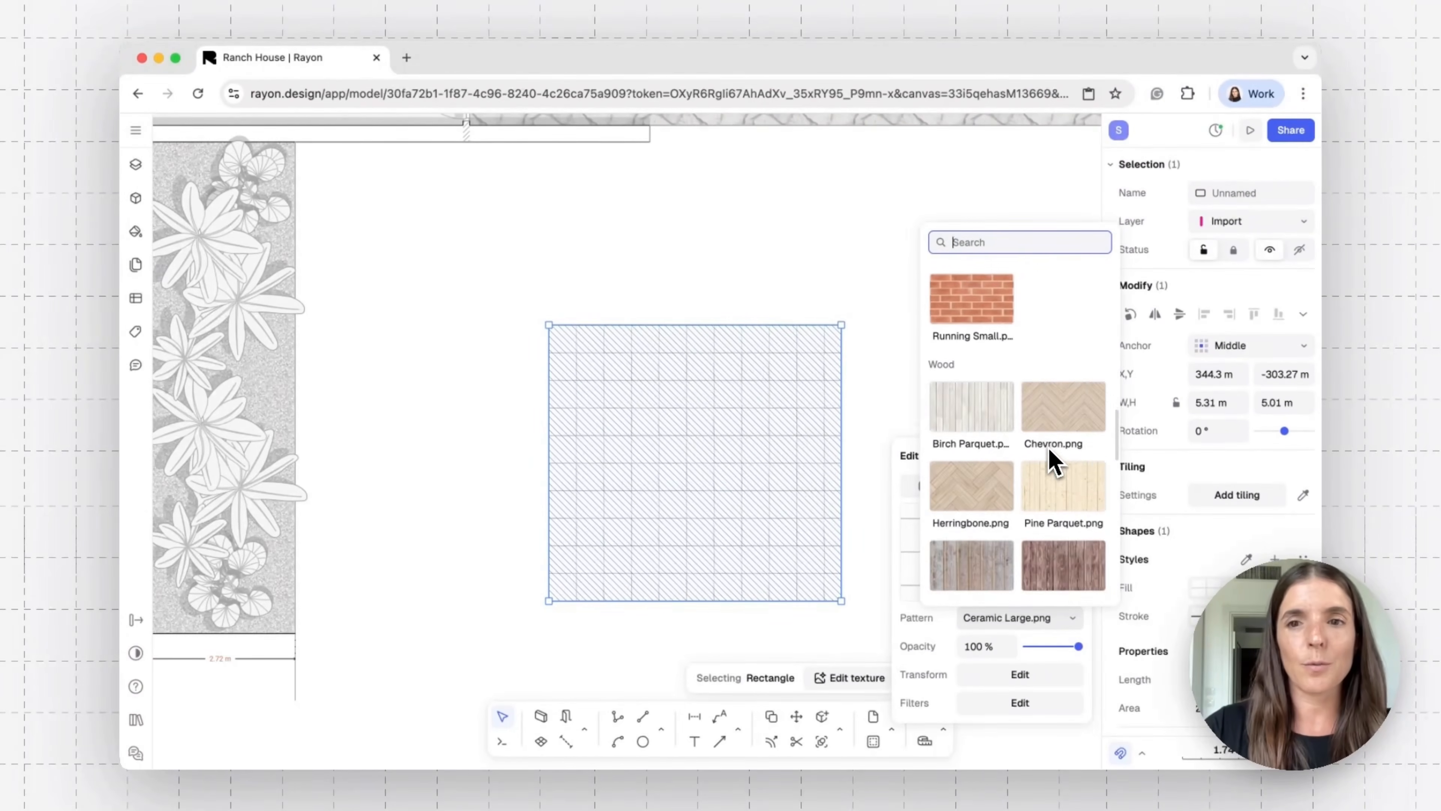
{"action": "scroll", "coordinate": [1049, 461], "scroll_direction": "down", "scroll_amount": 8}
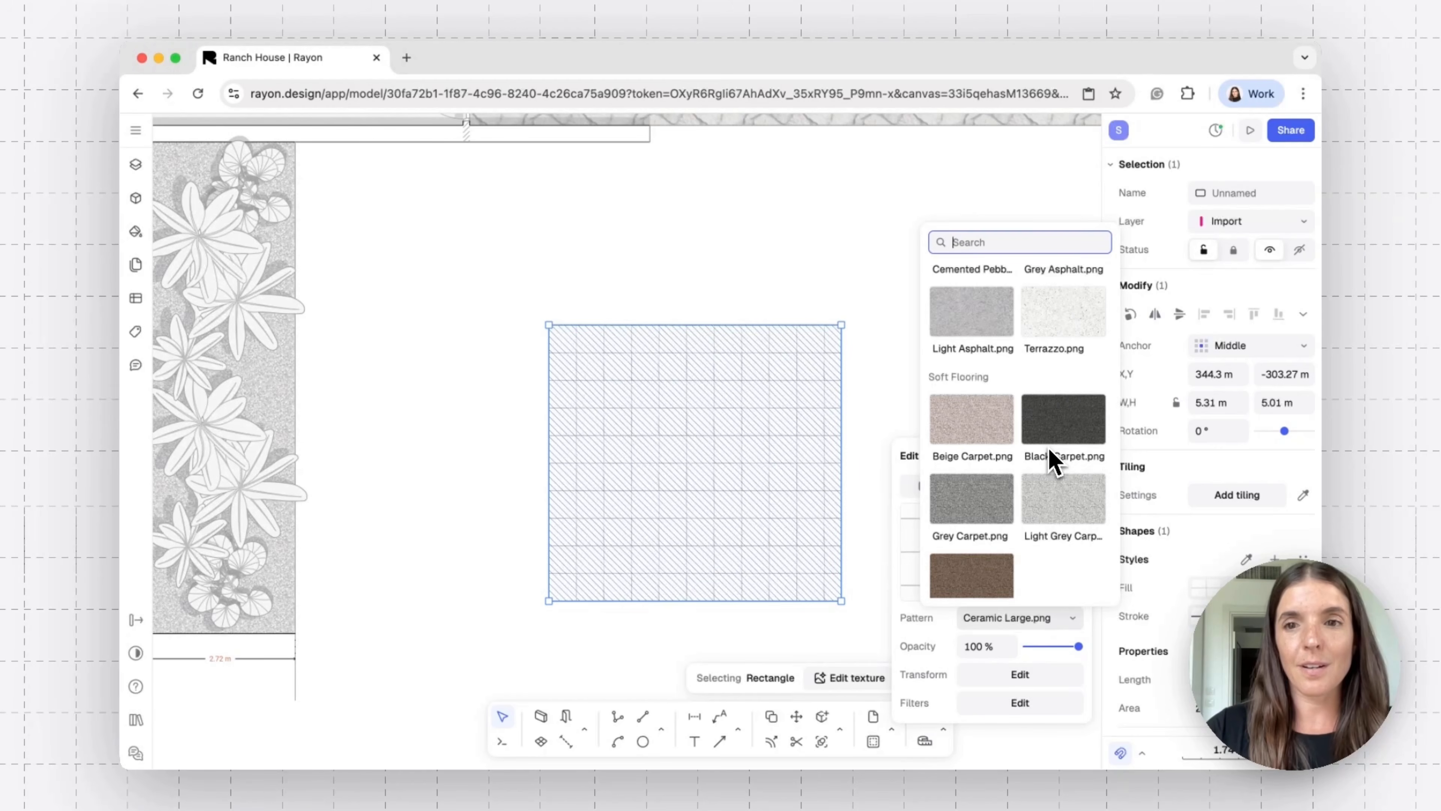
{"action": "scroll", "coordinate": [1050, 461], "scroll_direction": "down", "scroll_amount": 4}
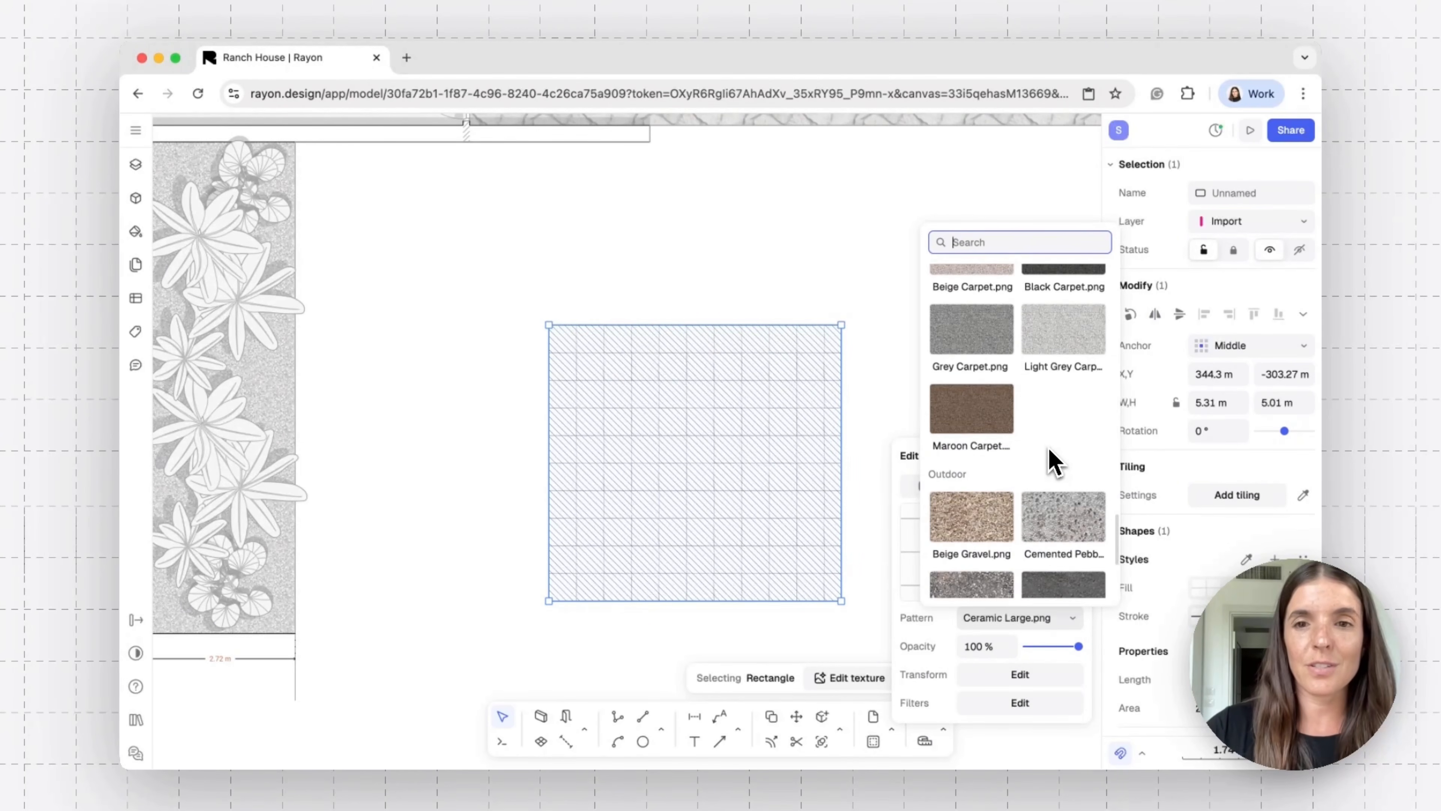
{"action": "left_click", "coordinate": [912, 459]}
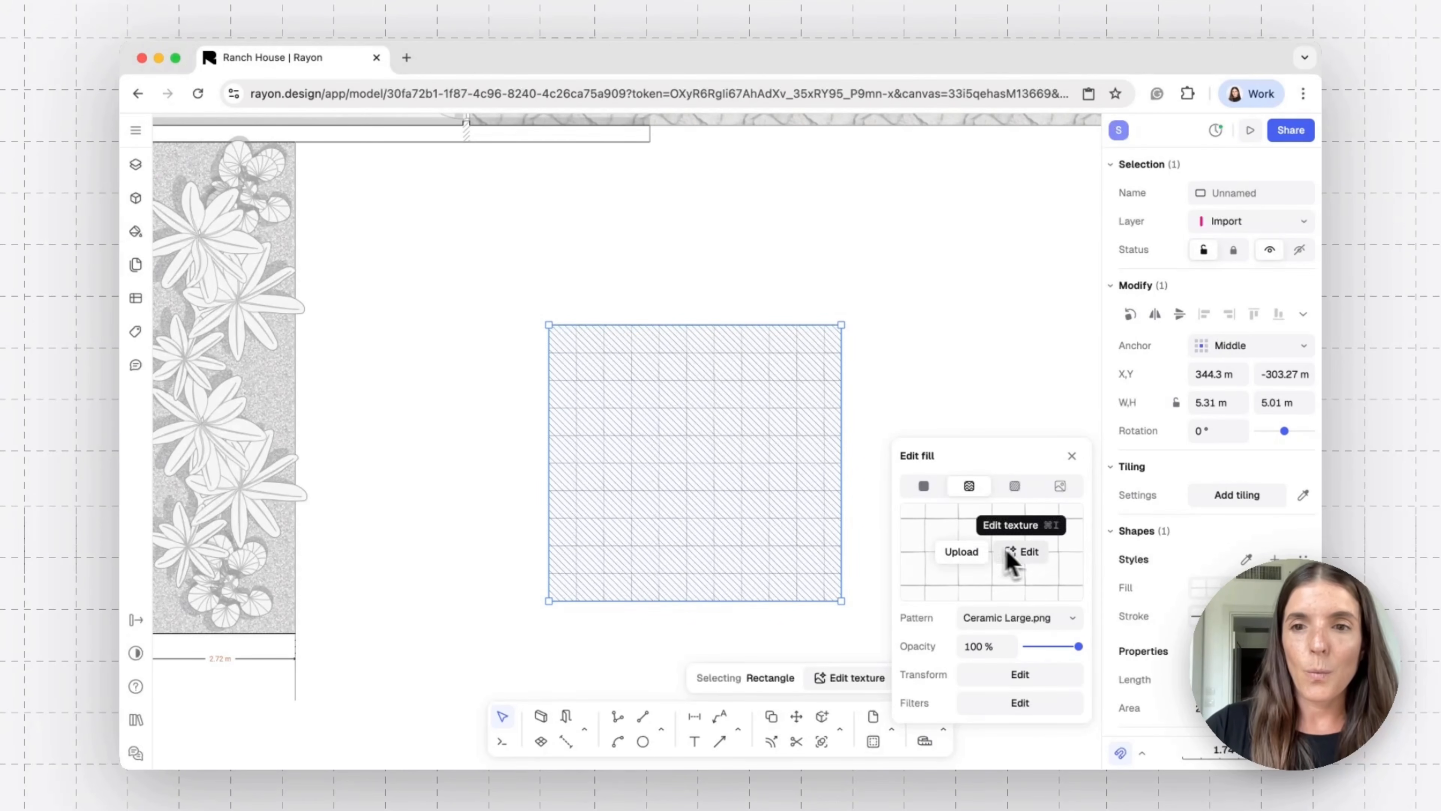
Apply the Brick Stacked.png texture to the rectangle's fill.
{"action": "left_click", "coordinate": [1040, 620]}
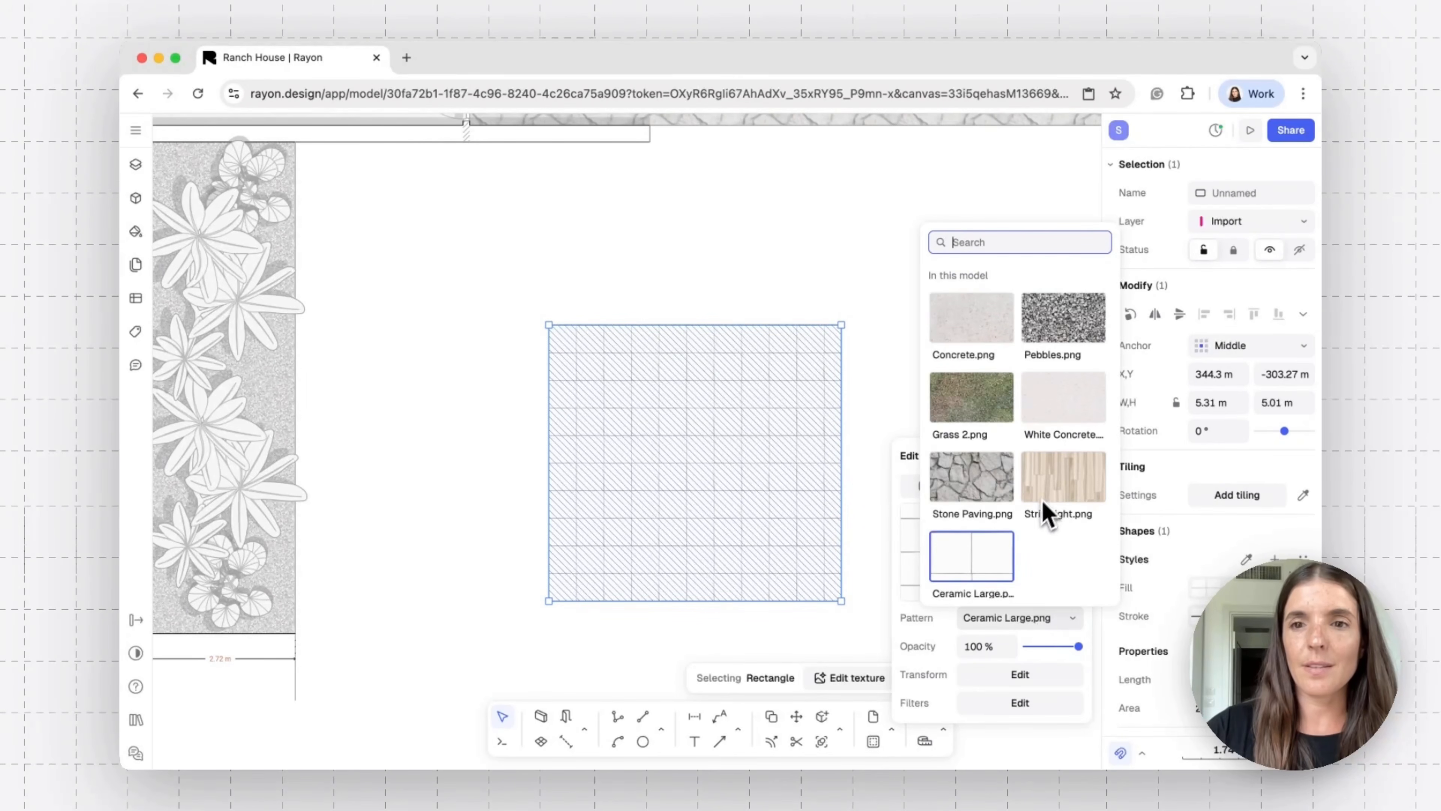
{"action": "scroll", "coordinate": [989, 494], "scroll_direction": "down", "scroll_amount": 3}
{"action": "scroll", "coordinate": [990, 499], "scroll_direction": "down", "scroll_amount": 10}
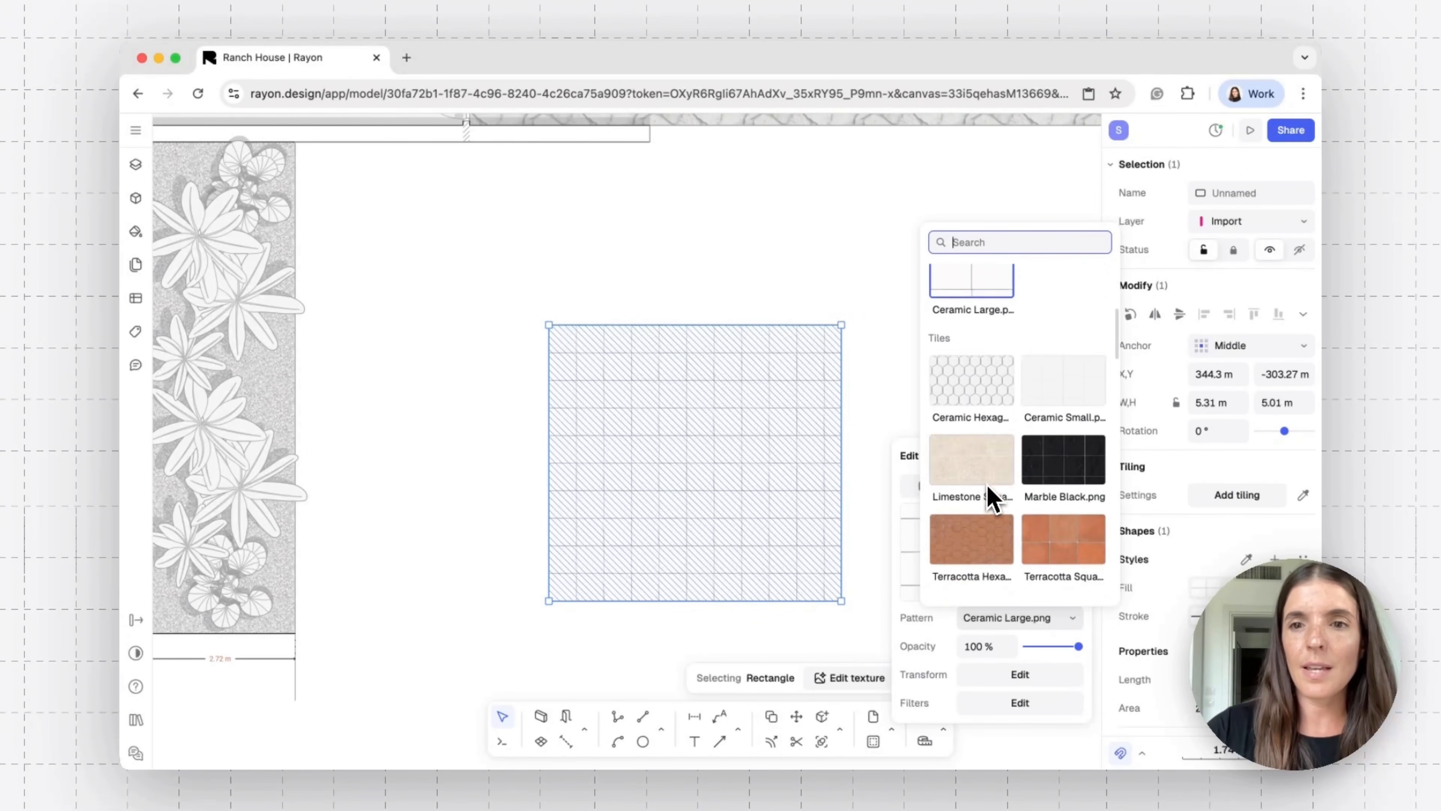
{"action": "scroll", "coordinate": [990, 494], "scroll_direction": "up", "scroll_amount": 2}
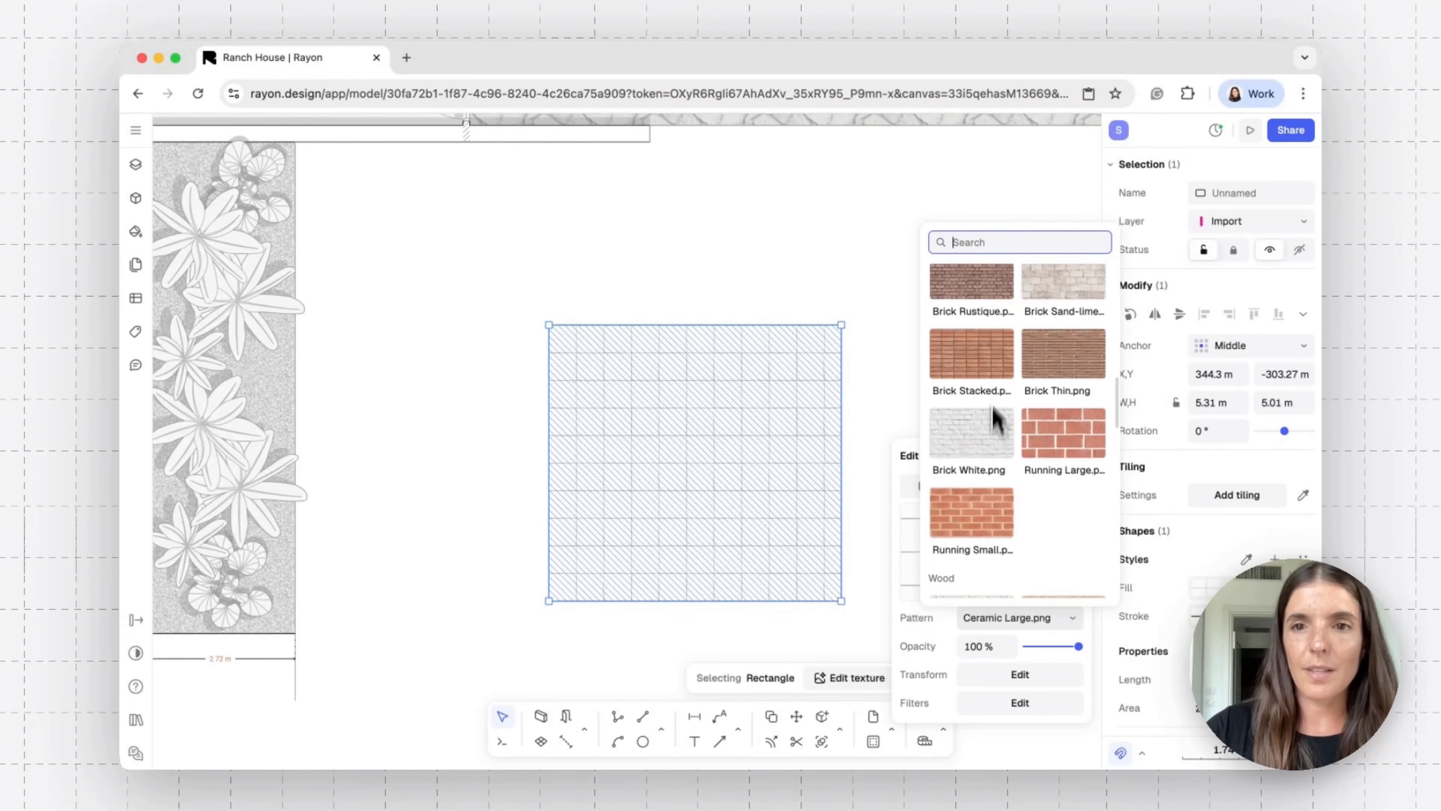
{"action": "left_click", "coordinate": [993, 361]}
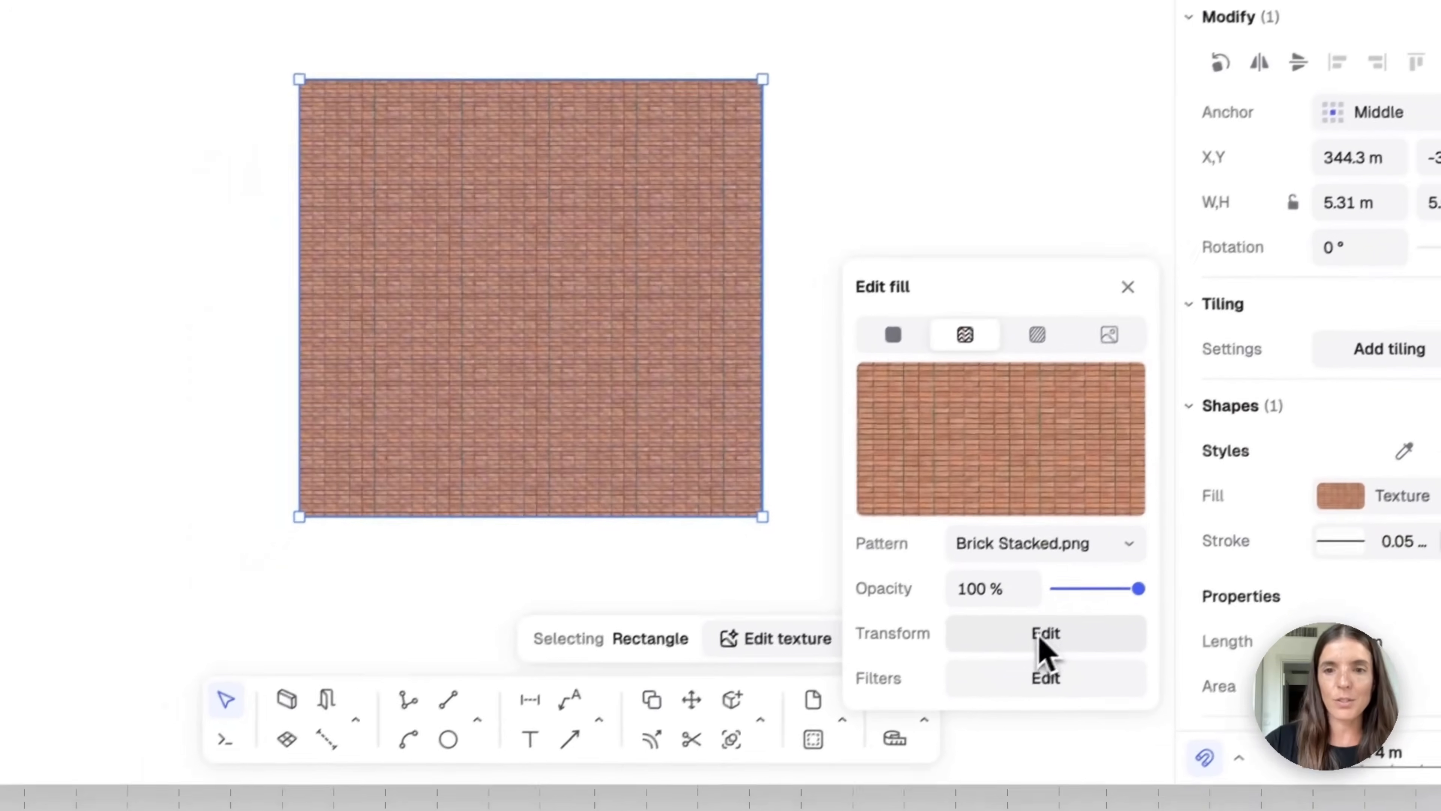
Set the brick texture's scale to 2x and its rotation to 45°, and view its filter settings.
{"action": "left_click", "coordinate": [936, 730]}
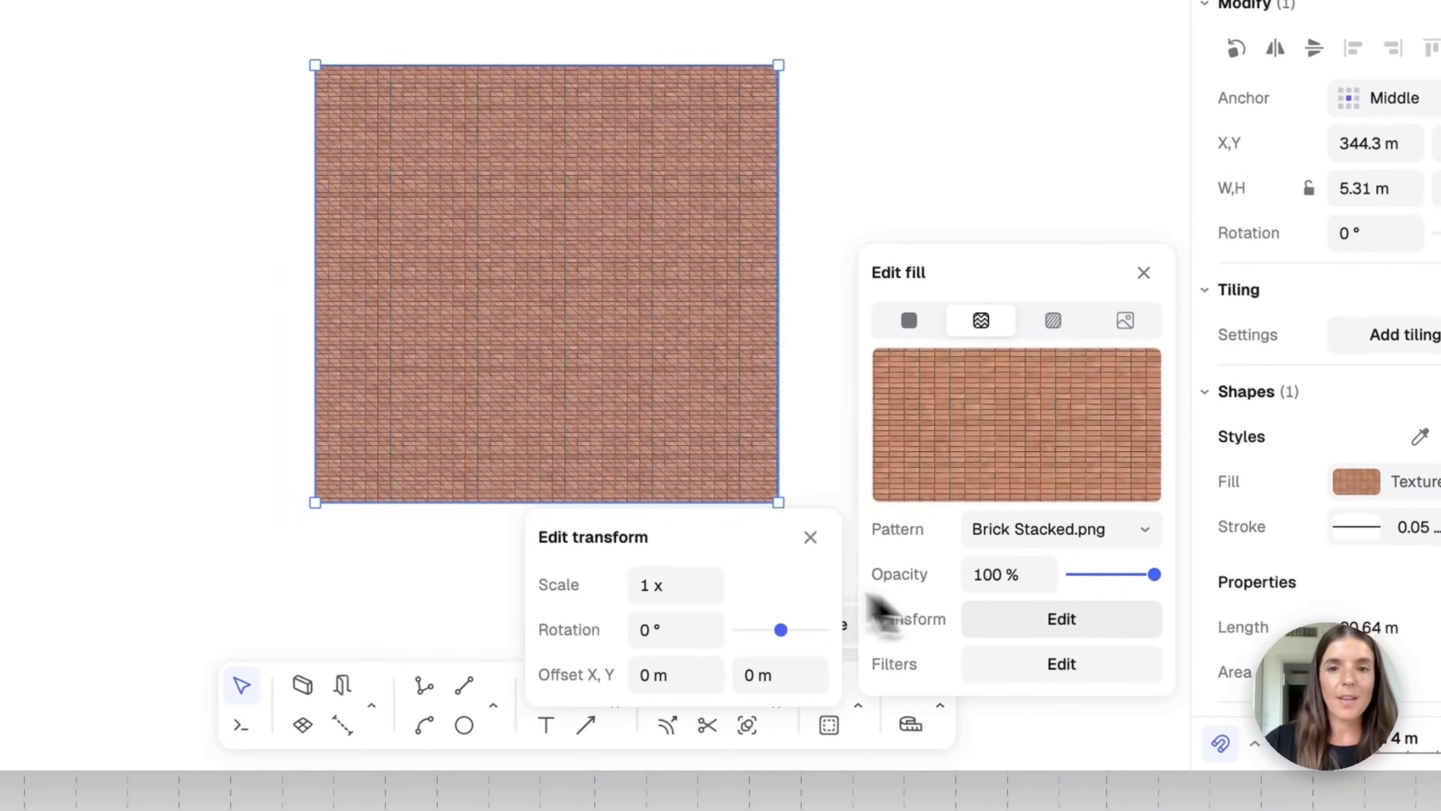
{"action": "left_click", "coordinate": [696, 596]}
{"action": "type", "text": "2"}
{"action": "key", "text": "Return"}
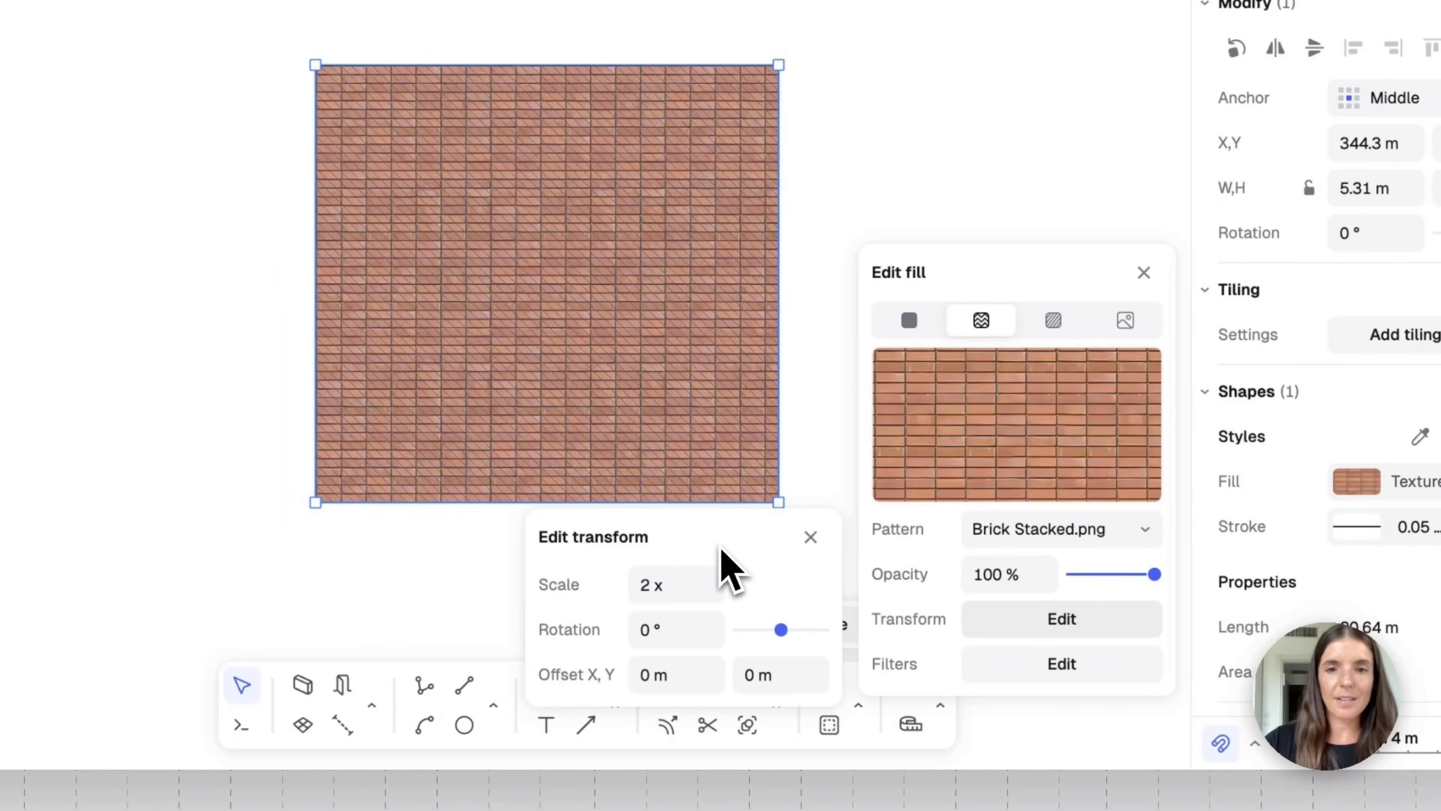
{"action": "left_click", "coordinate": [702, 638]}
{"action": "type", "text": "45"}
{"action": "key", "text": "Return"}
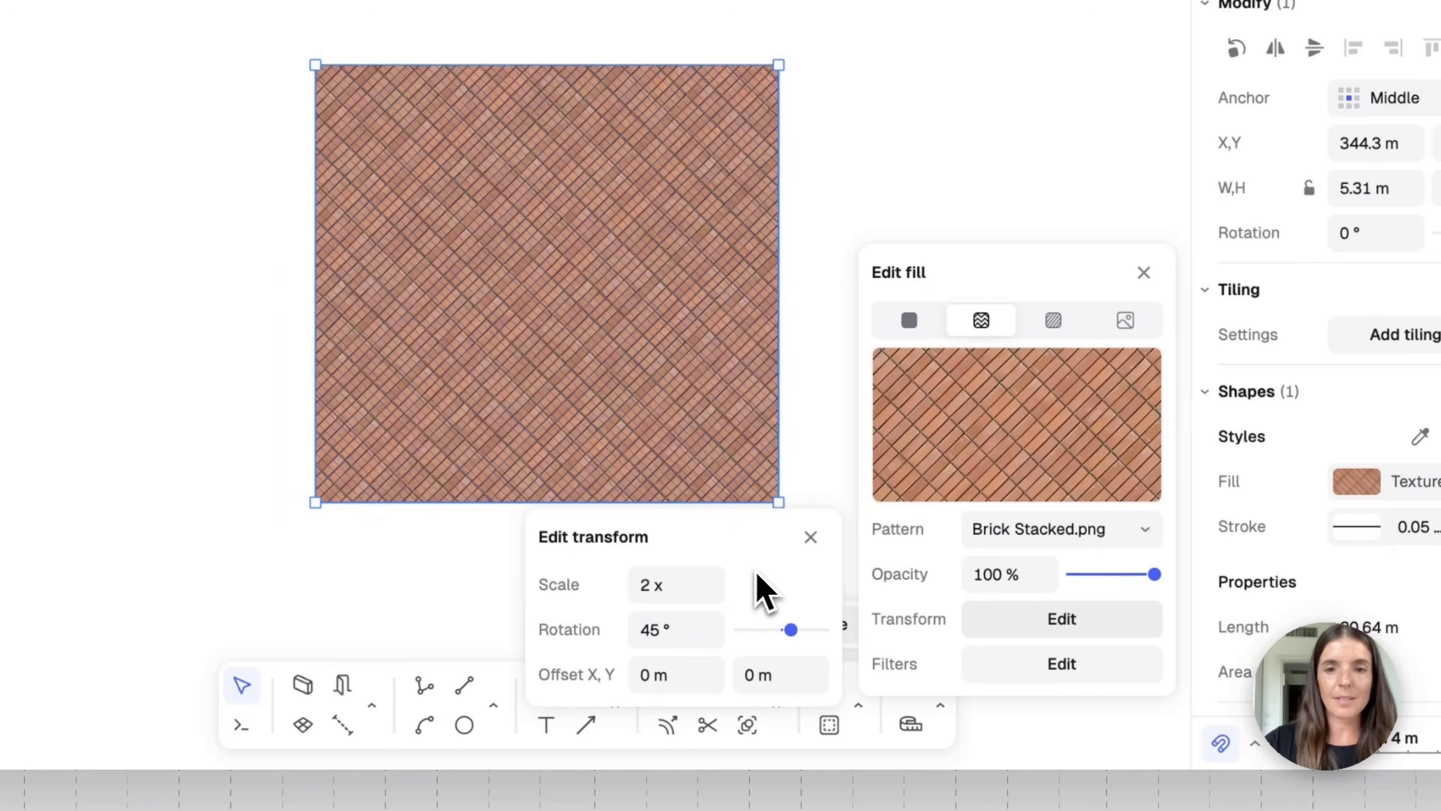
{"action": "left_click", "coordinate": [988, 676]}
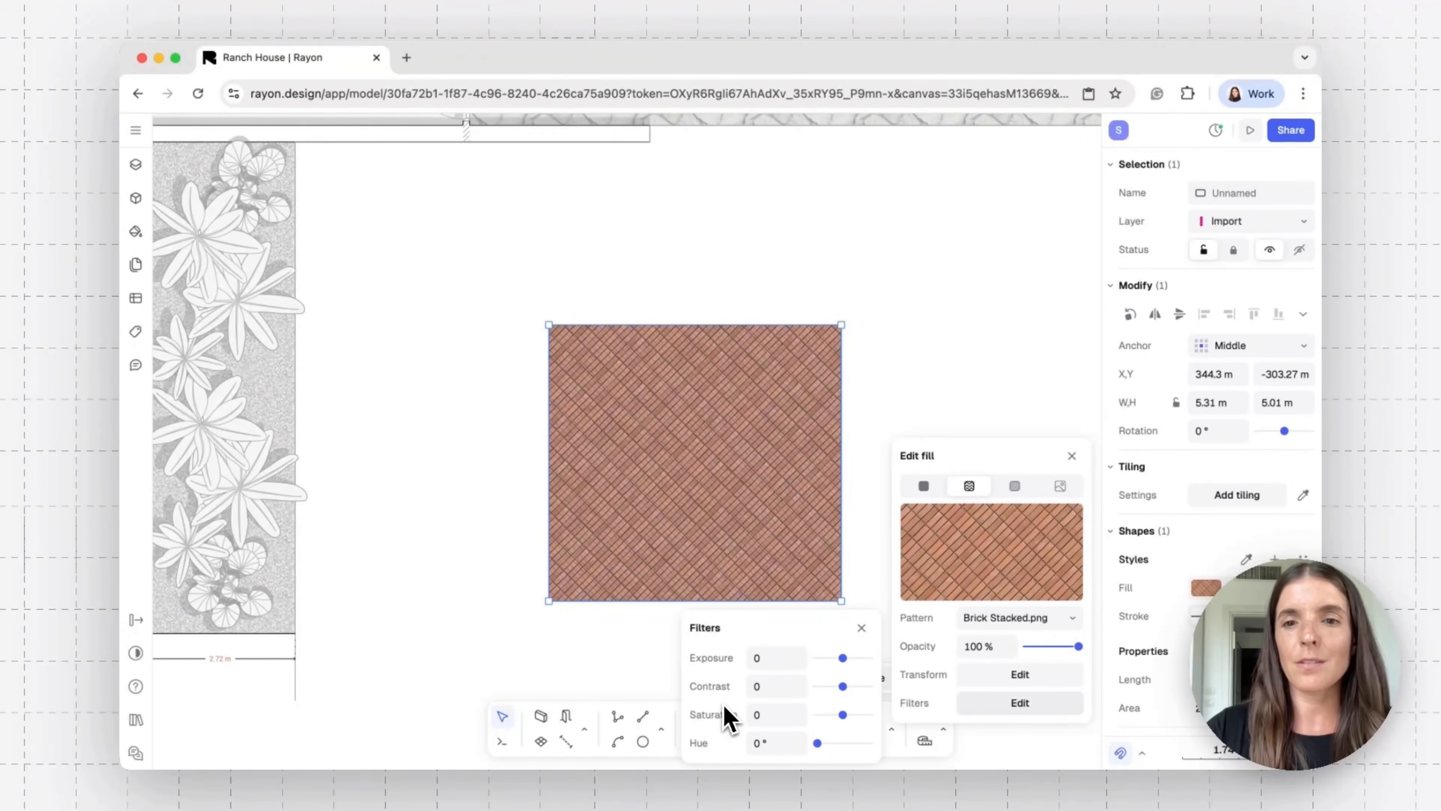
{"action": "left_click", "coordinate": [862, 628]}
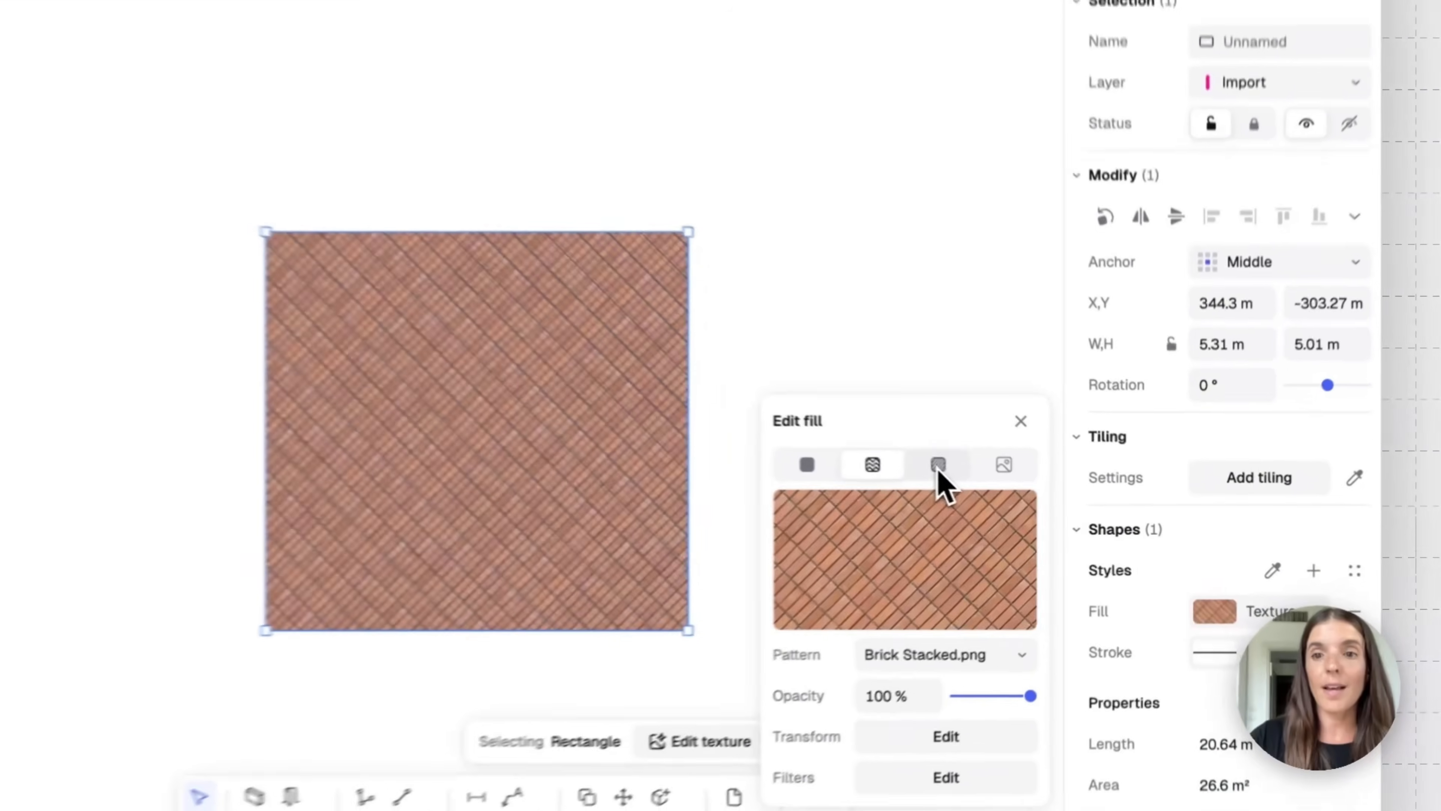
Change the rectangle's fill to a hatch with the Square 600x600 tile pattern.
{"action": "left_click", "coordinate": [1015, 486]}
{"action": "left_click", "coordinate": [1072, 619]}
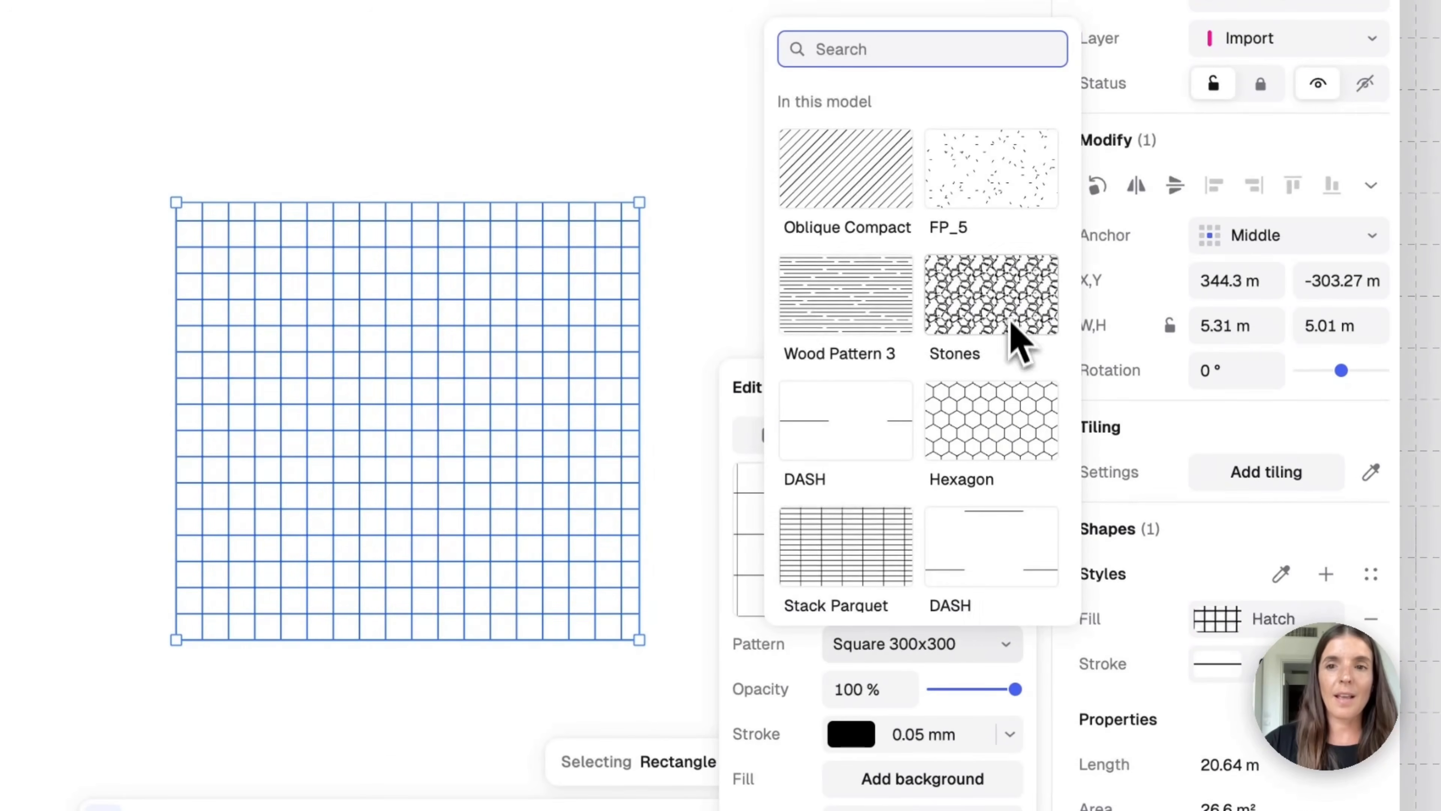
{"action": "scroll", "coordinate": [1010, 335], "scroll_direction": "down", "scroll_amount": 15}
{"action": "scroll", "coordinate": [1016, 333], "scroll_direction": "up", "scroll_amount": 10}
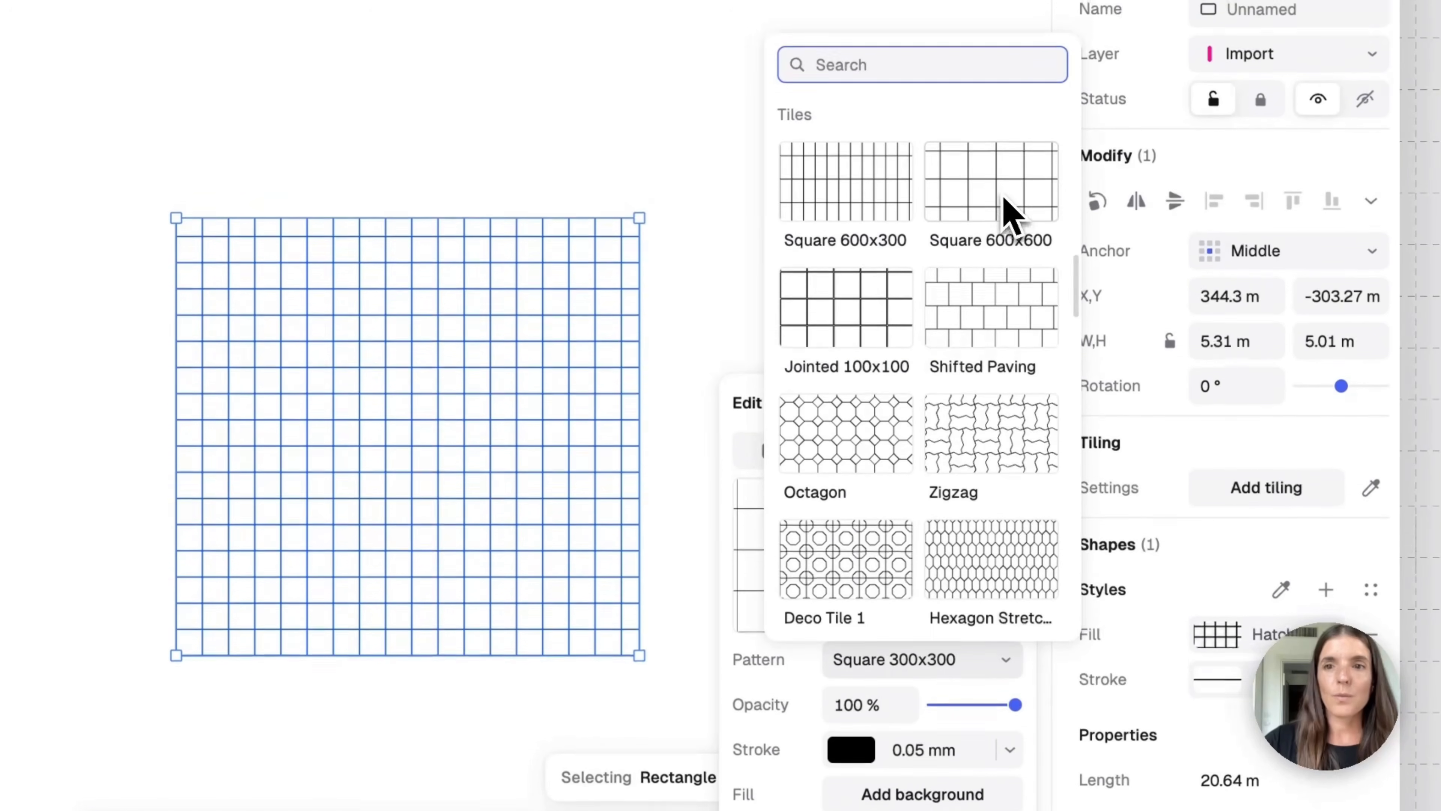
{"action": "left_click", "coordinate": [1003, 196]}
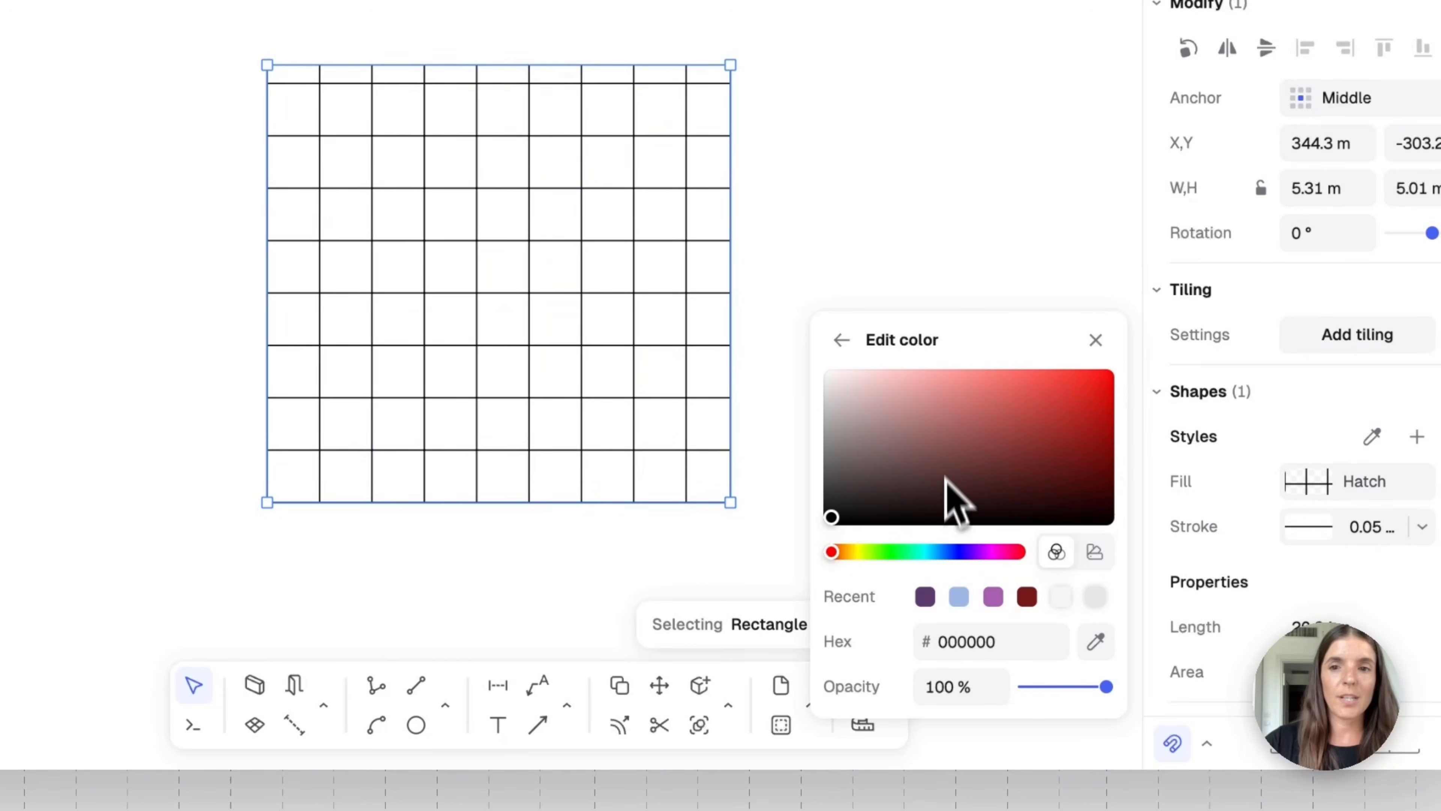
Set the hatch's stroke colour to the recently used dark red, 761818.
{"action": "left_click_drag", "start_coordinate": [949, 499], "coordinate": [1088, 377]}
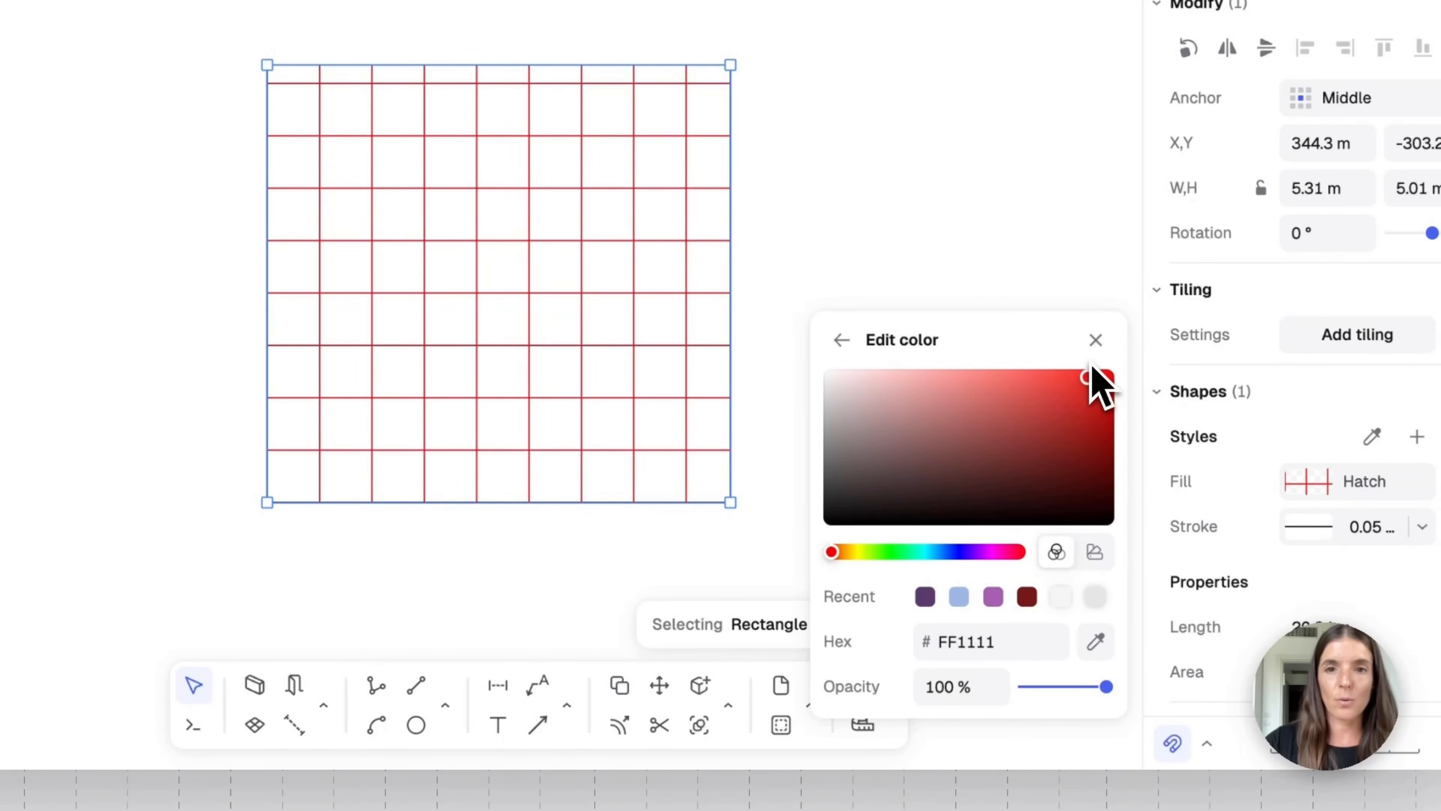
{"action": "left_click", "coordinate": [994, 596]}
{"action": "left_click", "coordinate": [1027, 596]}
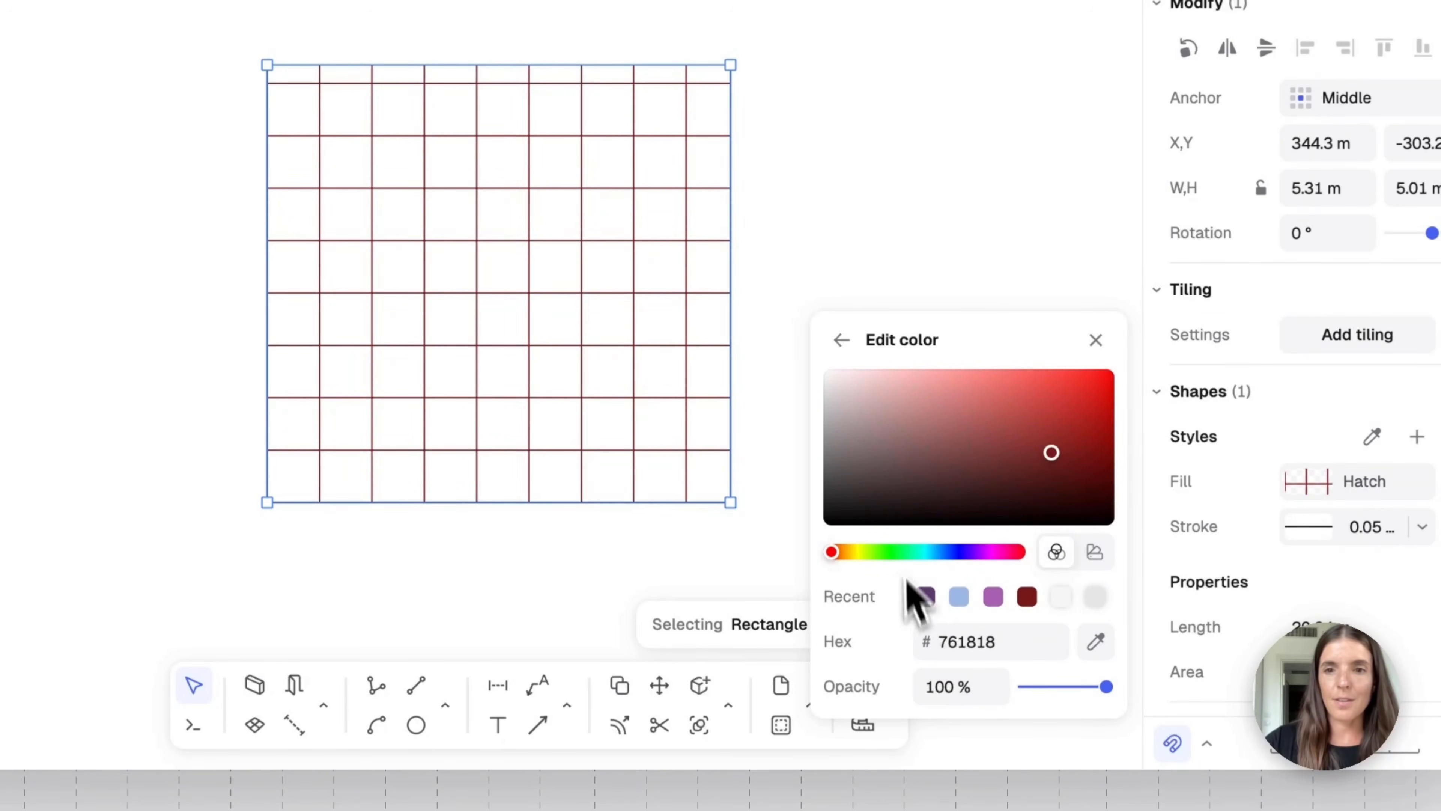
{"action": "left_click", "coordinate": [842, 340]}
Add a light grey E9E9E9 background to the hatch and check its transform settings.
{"action": "left_click", "coordinate": [990, 647]}
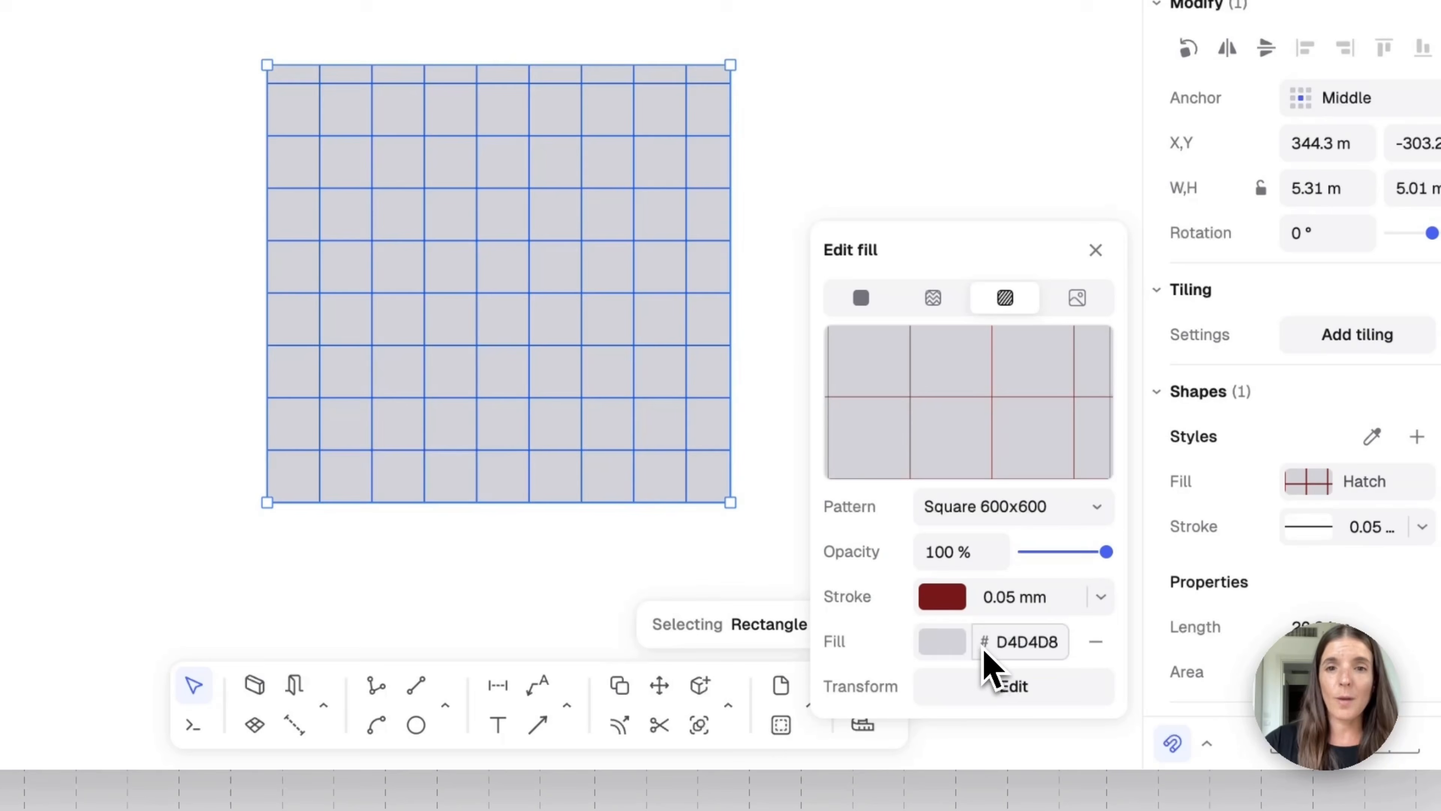
{"action": "left_click", "coordinate": [959, 645]}
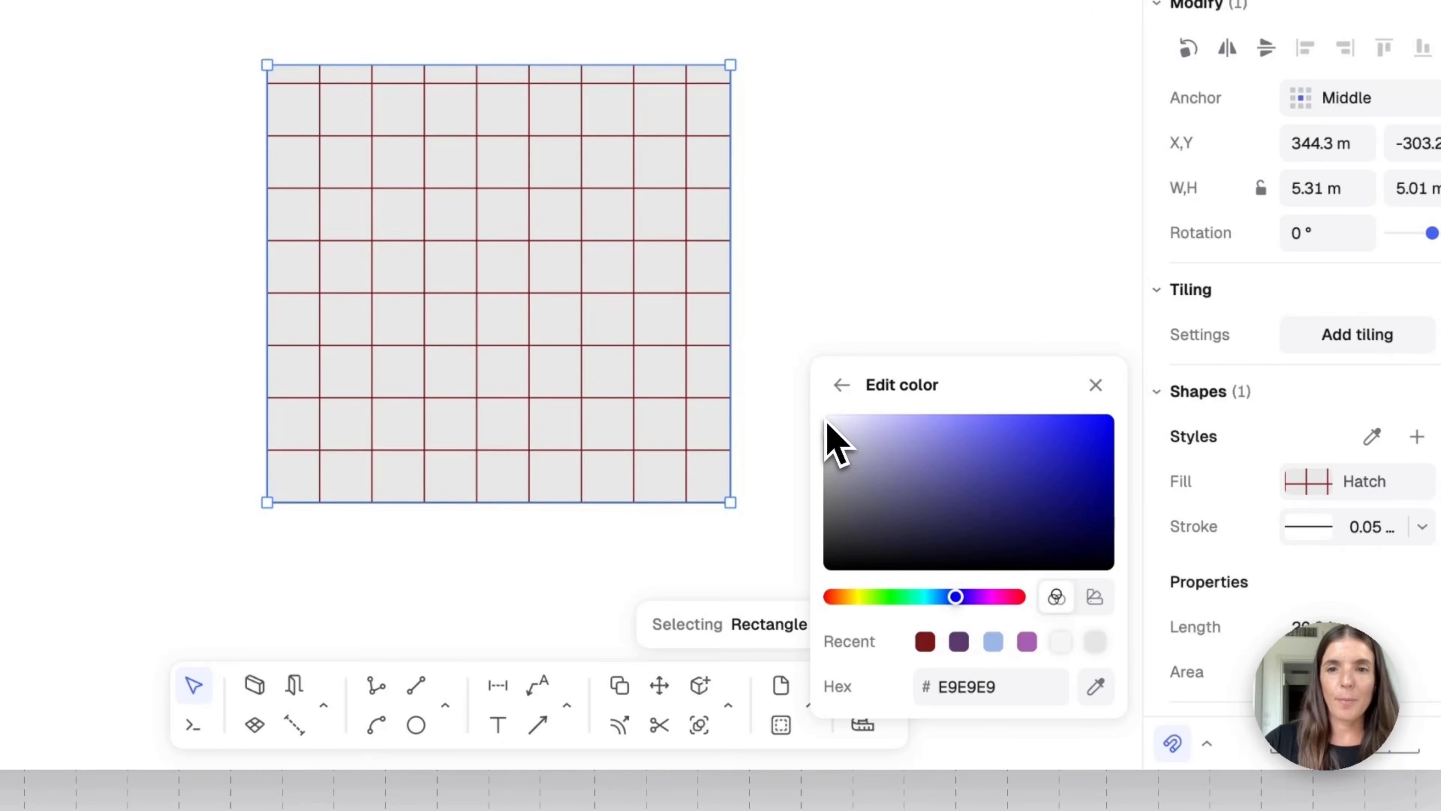
{"action": "left_click", "coordinate": [845, 400]}
{"action": "left_click", "coordinate": [1009, 688]}
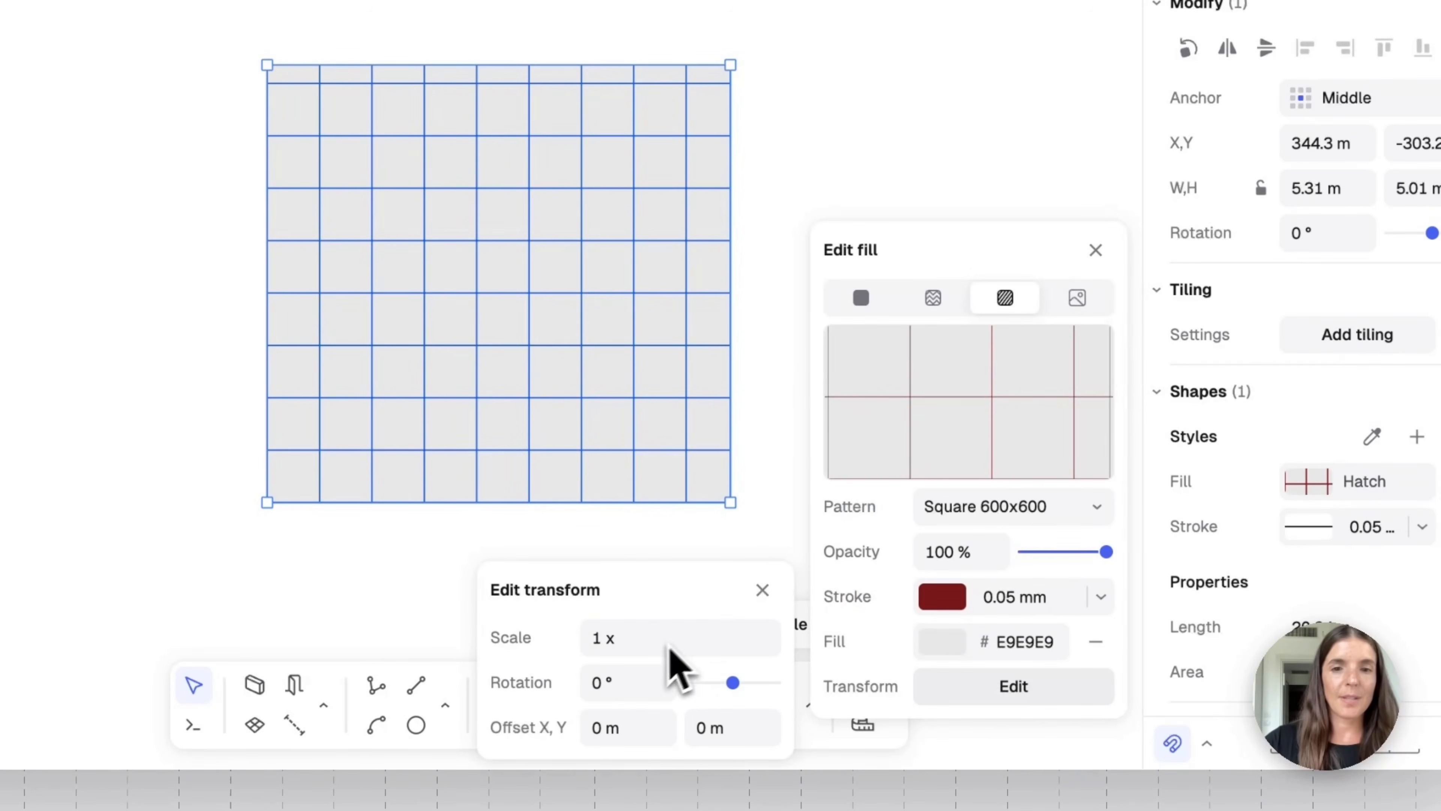
{"action": "left_click", "coordinate": [762, 591]}
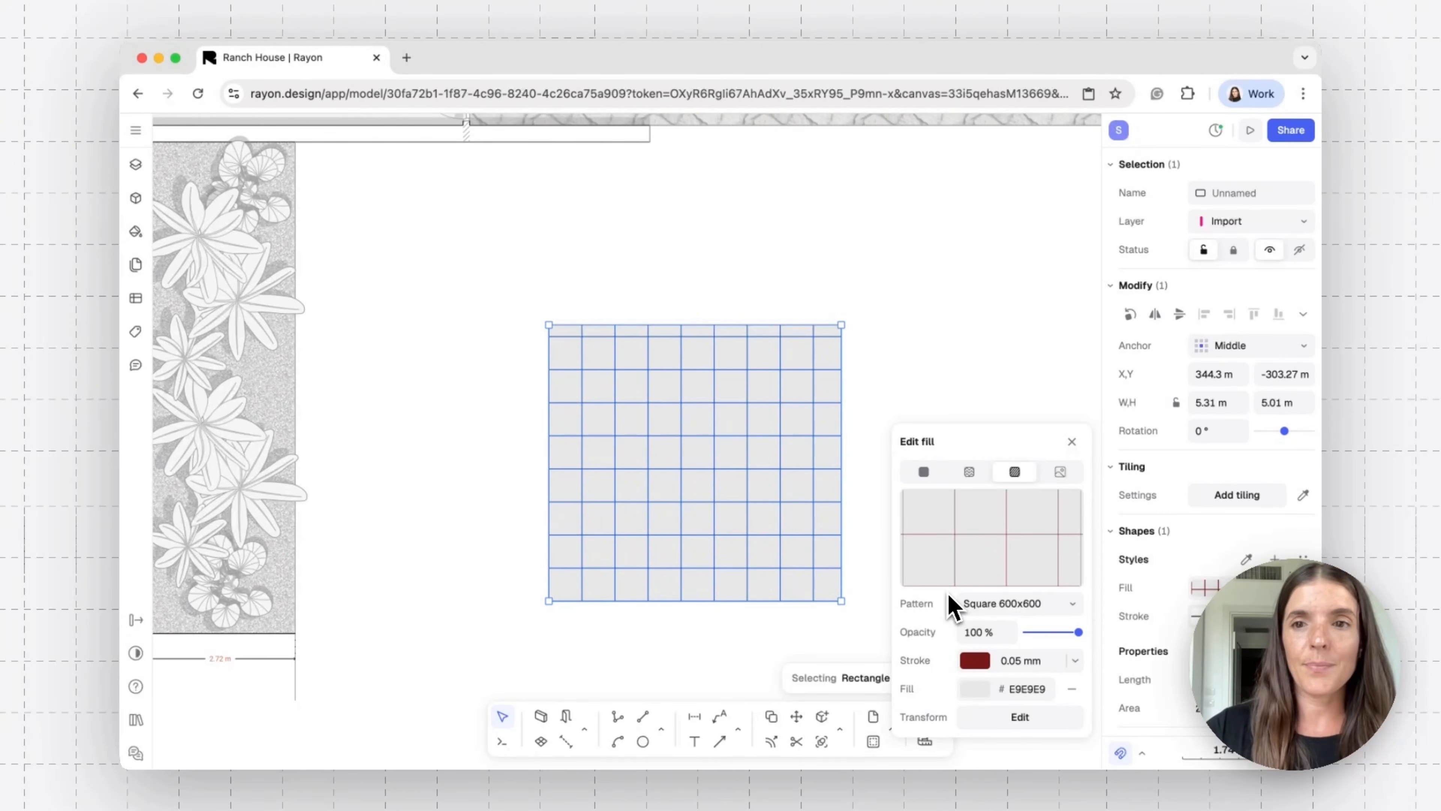
{"action": "left_click", "coordinate": [1071, 442]}
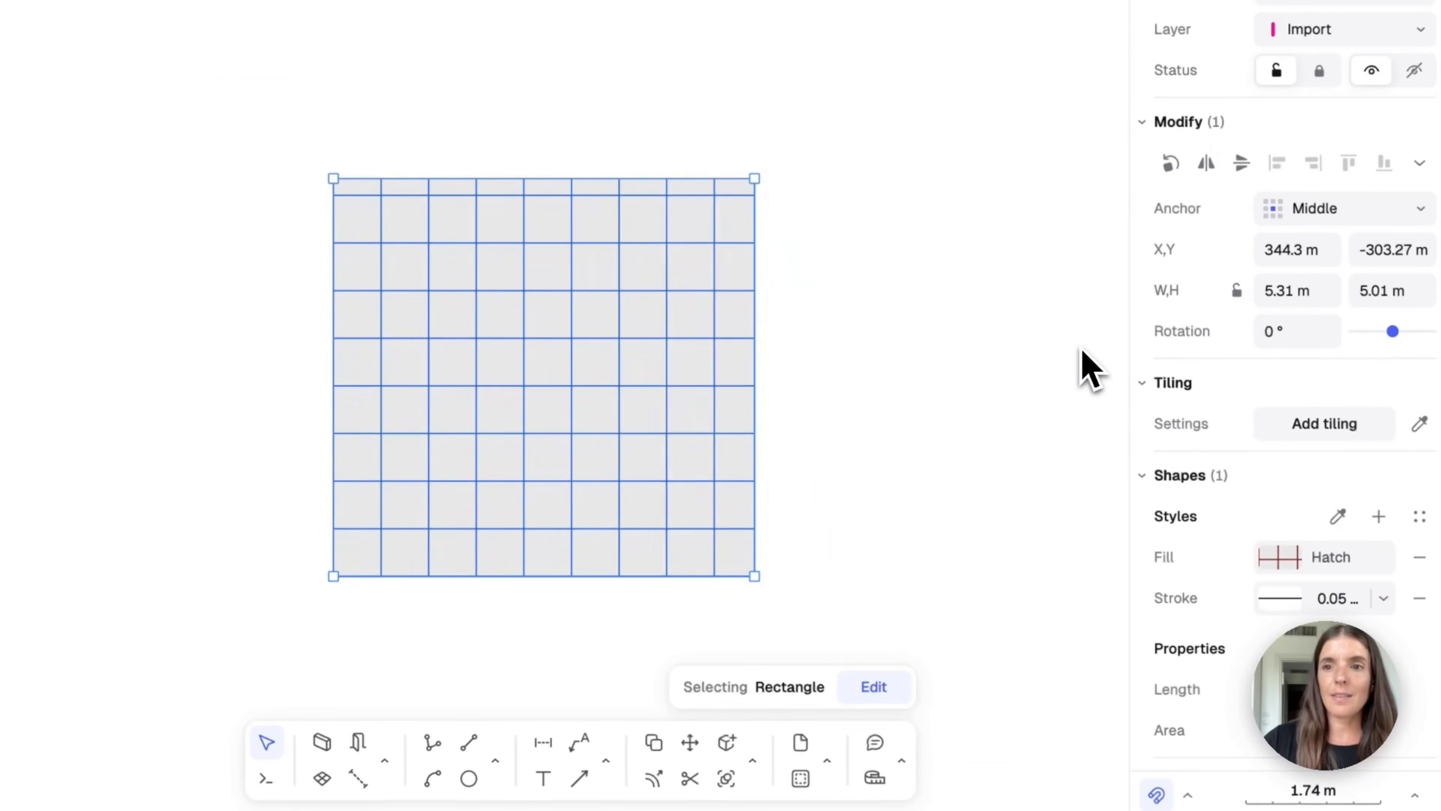
Add tiling to the rectangle's hatch, shift its origin up and to the right, and enlarge the grid using the tiling handles.
{"action": "left_click", "coordinate": [1280, 427]}
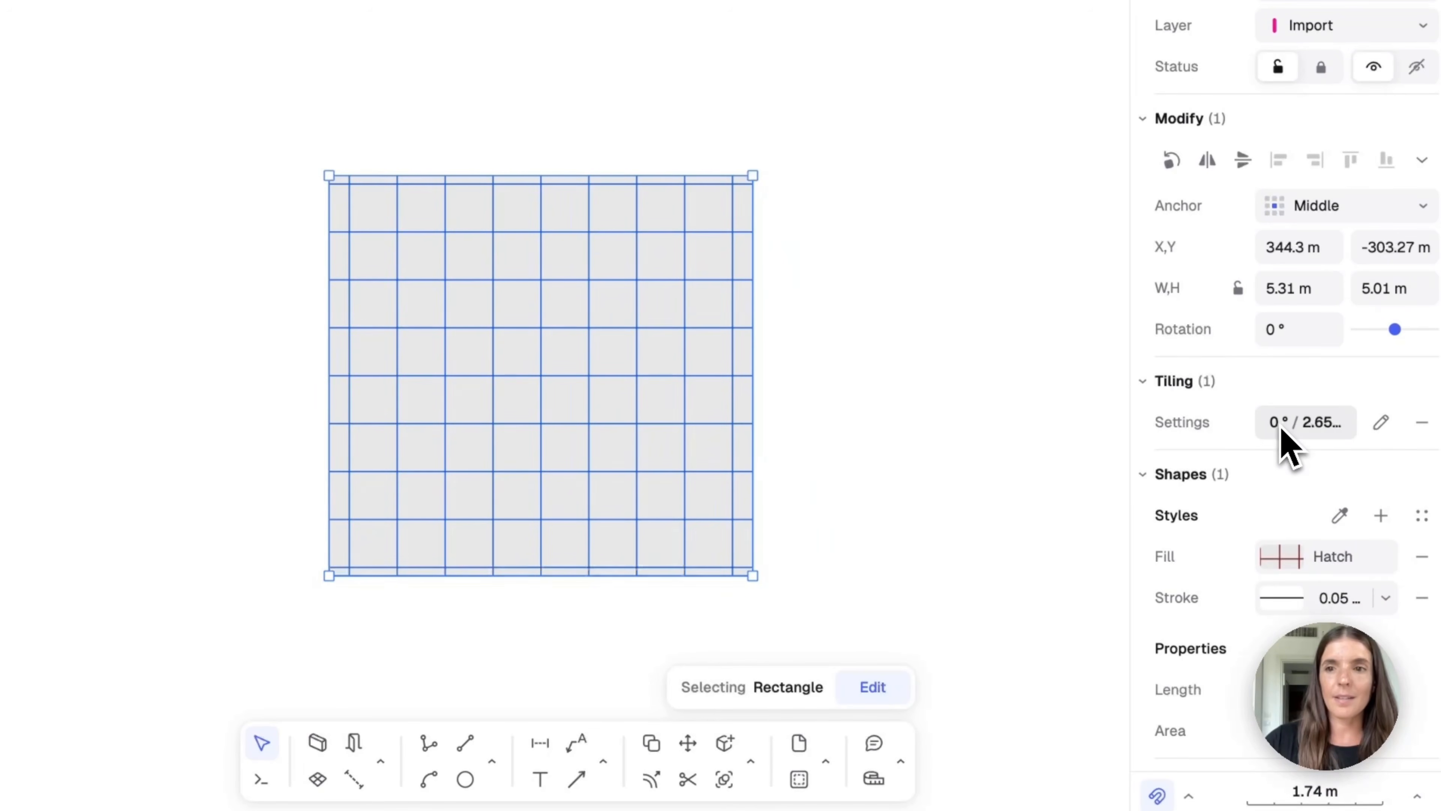
{"action": "left_click", "coordinate": [1382, 433]}
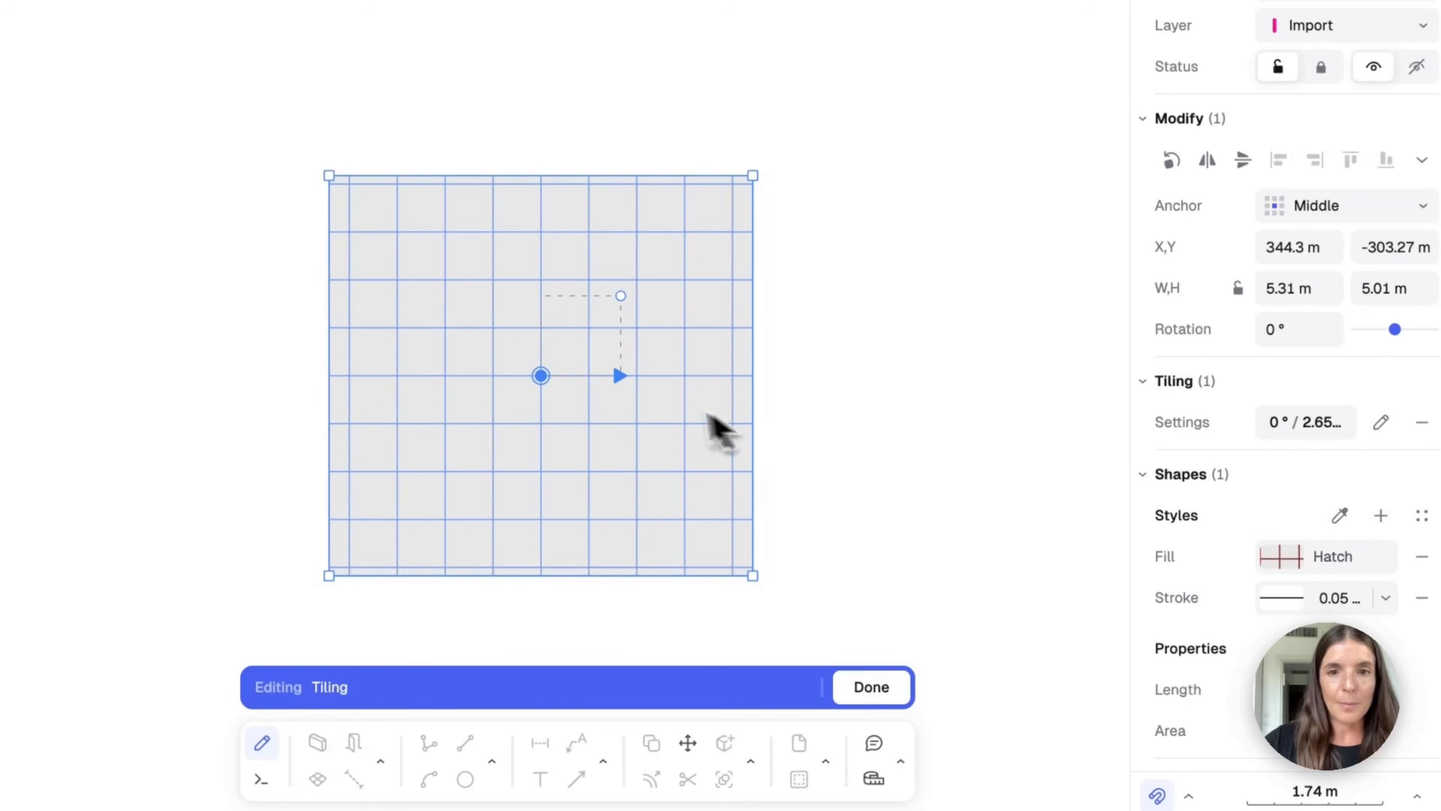
{"action": "mouse_move", "coordinate": [541, 376]}
{"action": "left_mouse_down"}
{"action": "mouse_move", "coordinate": [593, 374]}
{"action": "mouse_move", "coordinate": [598, 313]}
{"action": "mouse_move", "coordinate": [561, 401]}
{"action": "mouse_move", "coordinate": [602, 375]}
{"action": "mouse_move", "coordinate": [584, 333]}
{"action": "mouse_move", "coordinate": [603, 323]}
{"action": "mouse_move", "coordinate": [683, 354]}
{"action": "mouse_move", "coordinate": [711, 323]}
{"action": "left_mouse_up"}
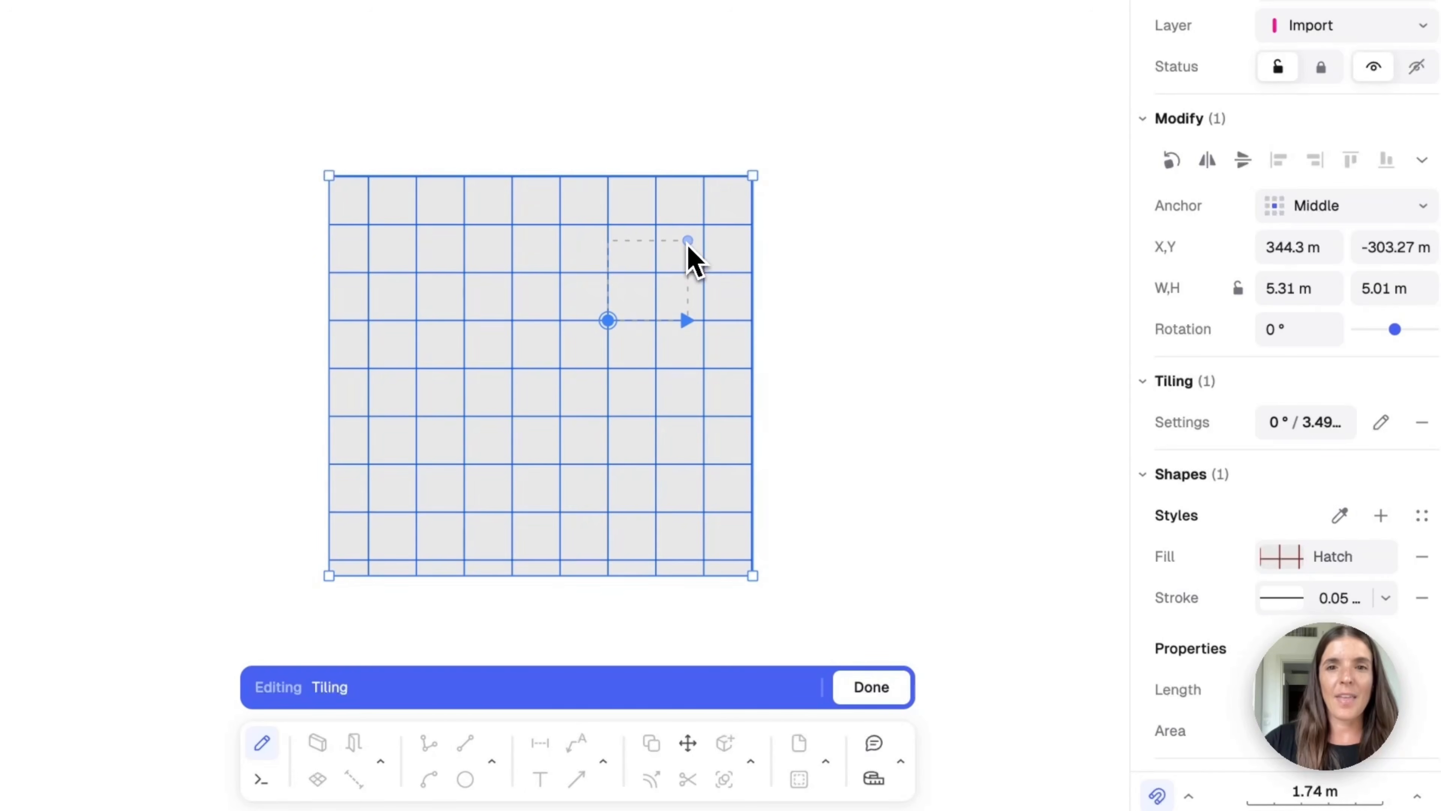
{"action": "mouse_move", "coordinate": [689, 241]}
{"action": "left_mouse_down"}
{"action": "mouse_move", "coordinate": [714, 215]}
{"action": "mouse_move", "coordinate": [672, 258]}
{"action": "mouse_move", "coordinate": [731, 225]}
{"action": "left_mouse_up"}
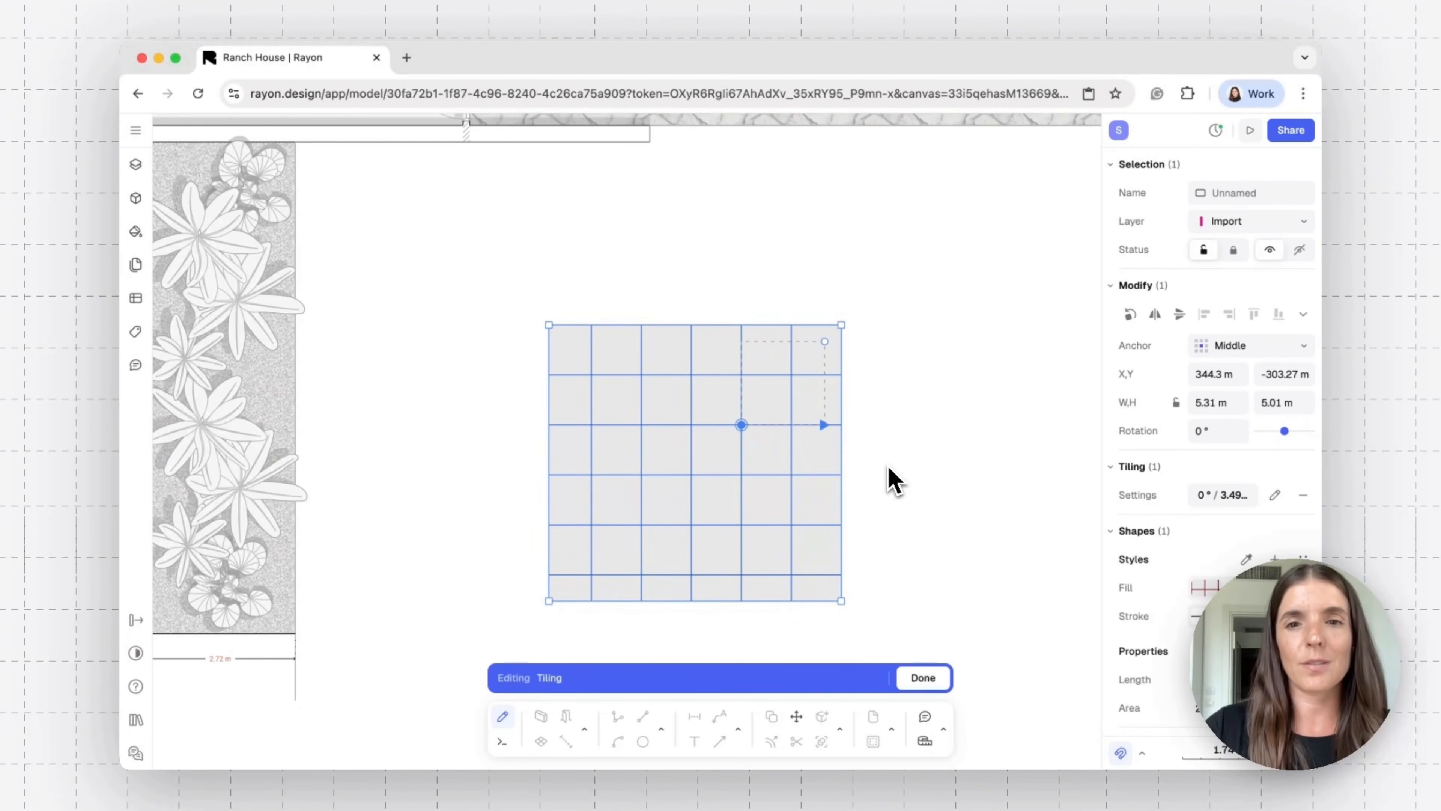
{"action": "left_click", "coordinate": [925, 678]}
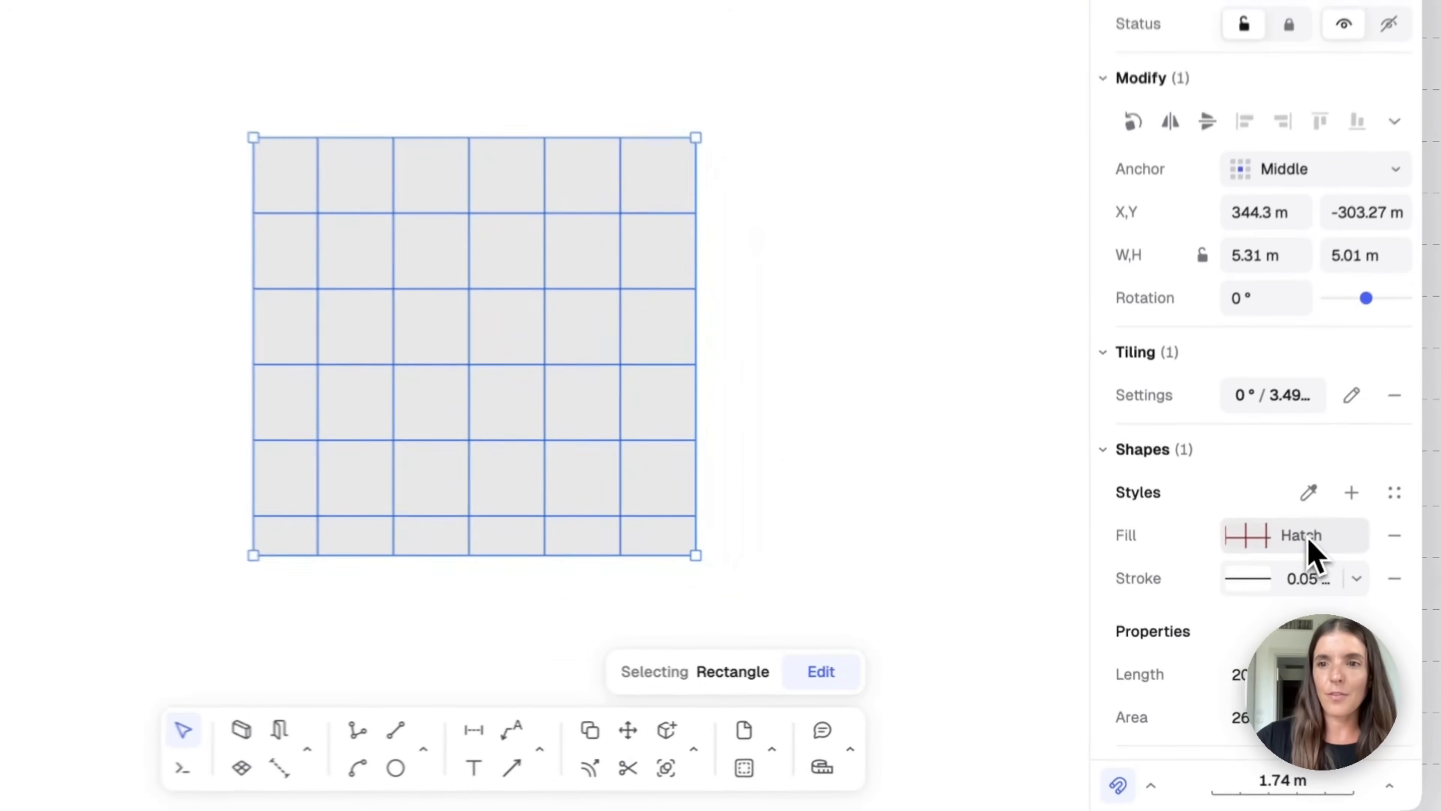
Open the rectangle's fill settings and examine the available fill types, including Hatch and Image, without changing anything.
{"action": "left_click", "coordinate": [1247, 591]}
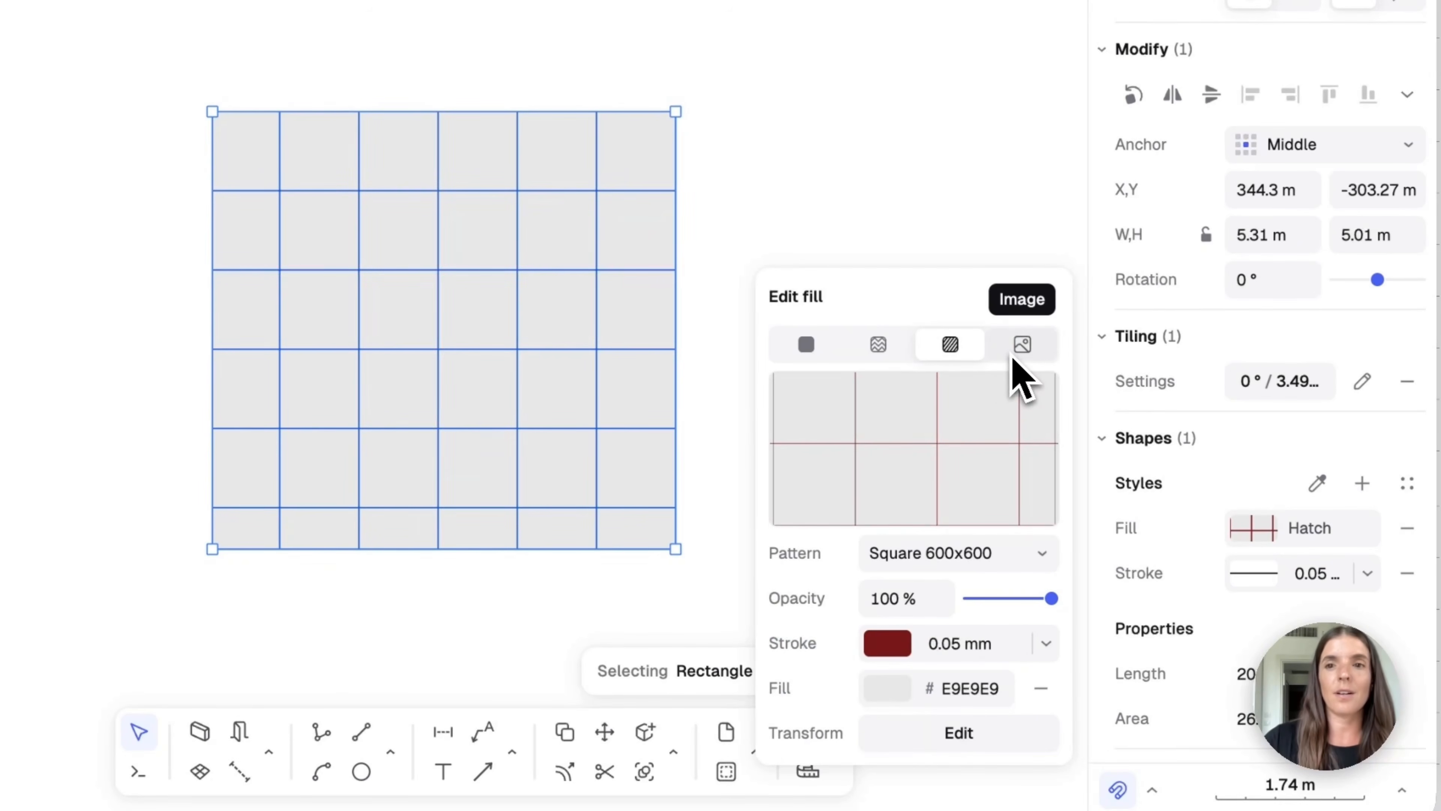
{"action": "mouse_move", "coordinate": [1007, 380]}
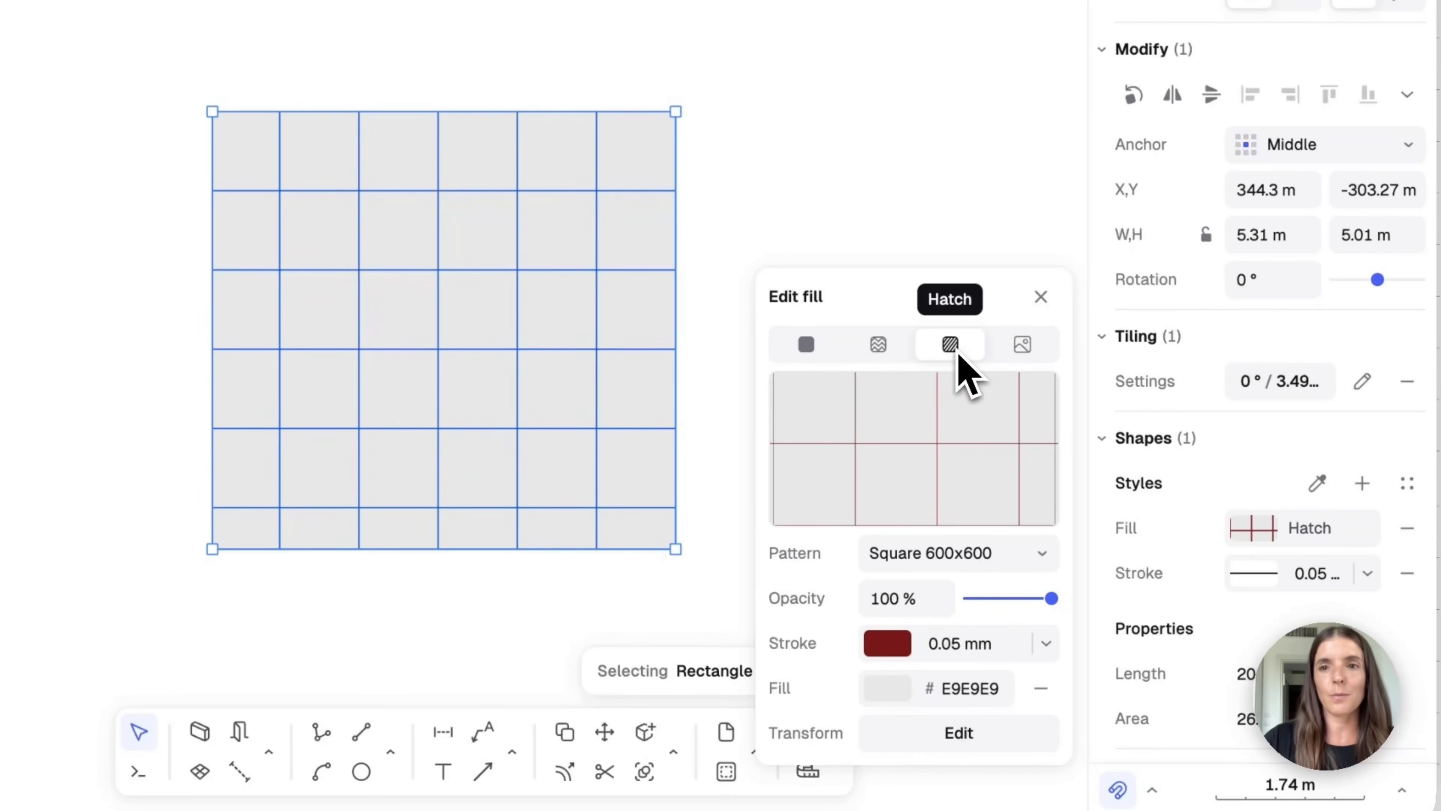
{"action": "mouse_move", "coordinate": [940, 420]}
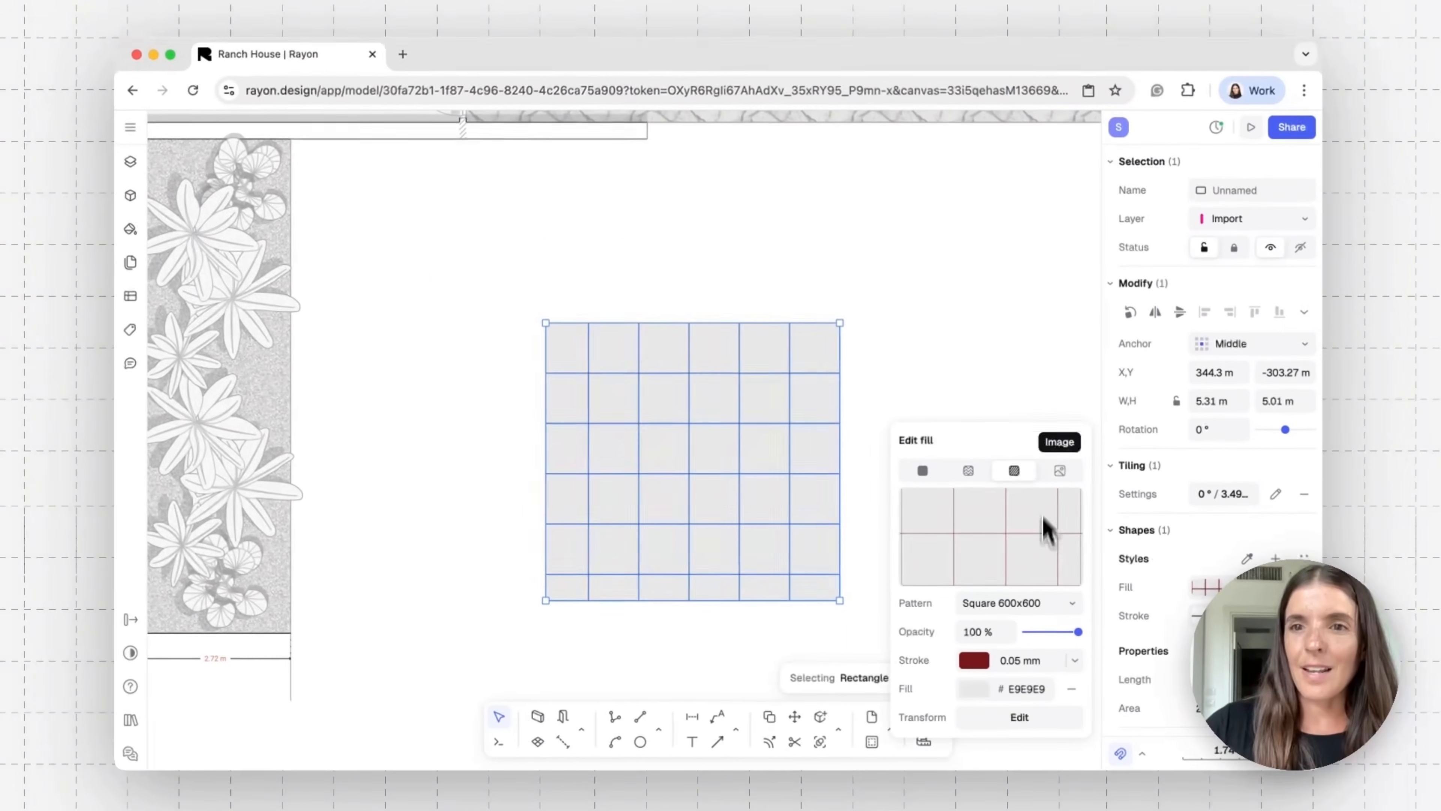
{"action": "left_click", "coordinate": [1071, 448]}
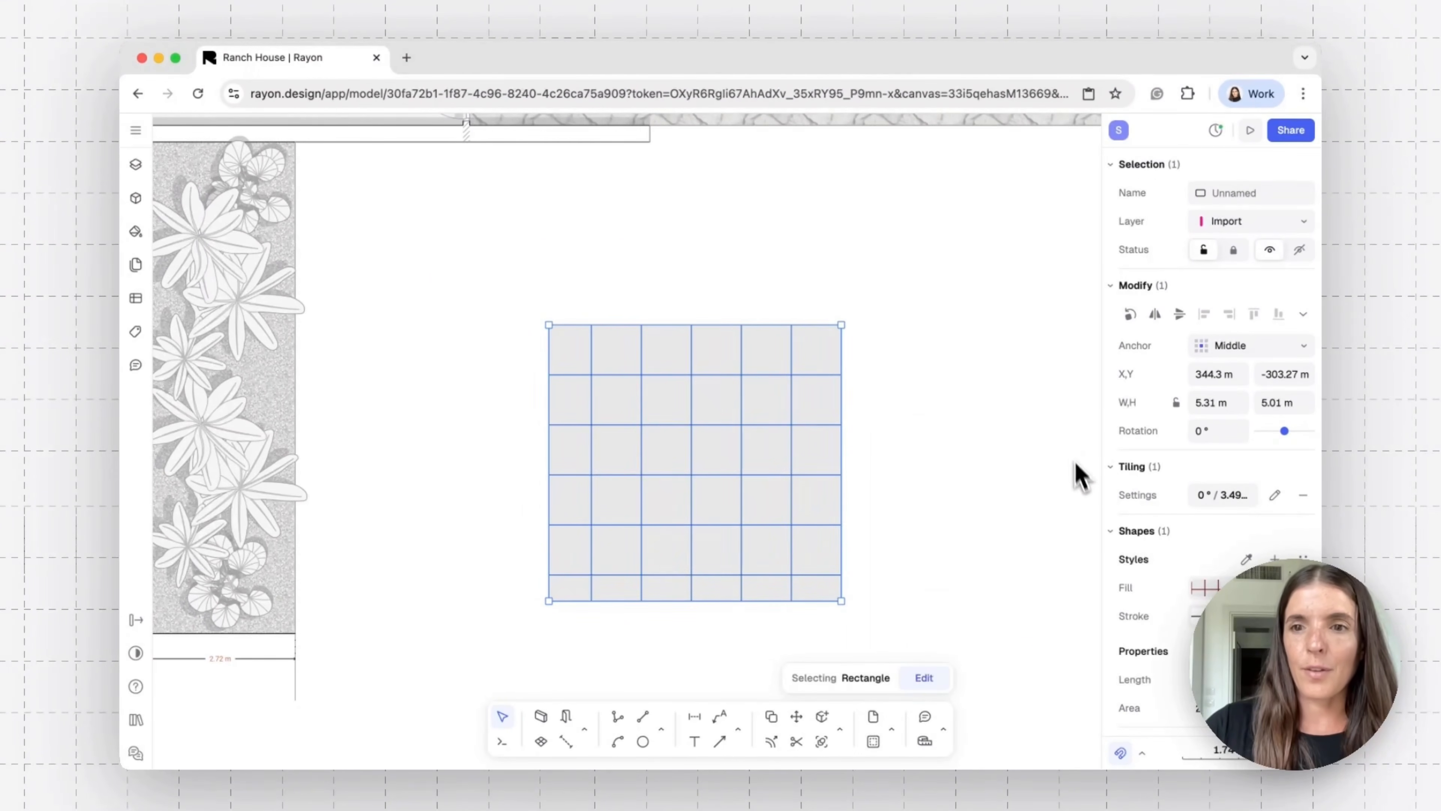
{"action": "scroll", "coordinate": [1192, 593], "scroll_direction": "down", "scroll_amount": 1}
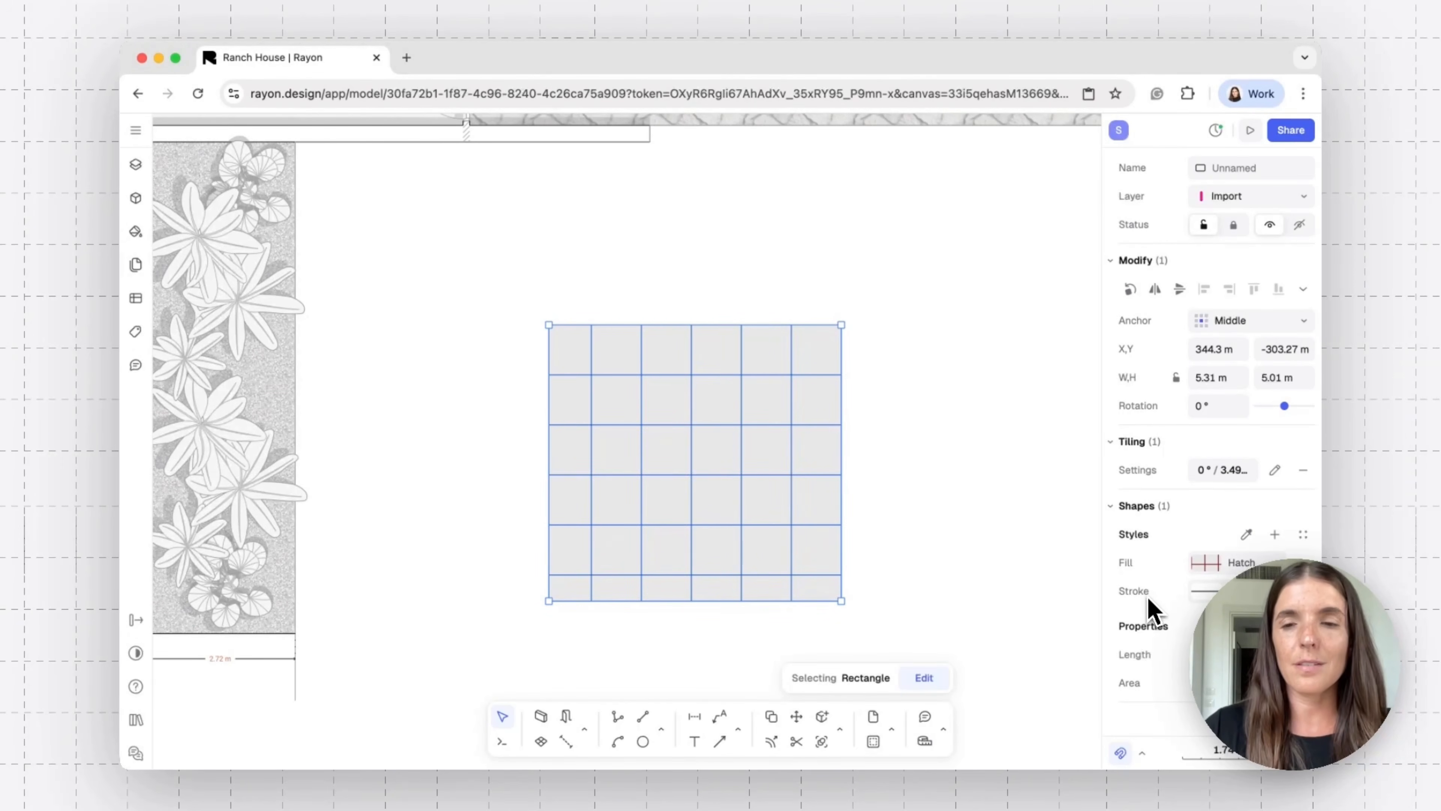
Deselect the rectangle, show the whole Interior Plan sheet, and check the lists of canvases and layers.
{"action": "left_click", "coordinate": [990, 534]}
{"action": "scroll", "coordinate": [976, 474], "scroll_direction": "down", "scroll_amount": 10}
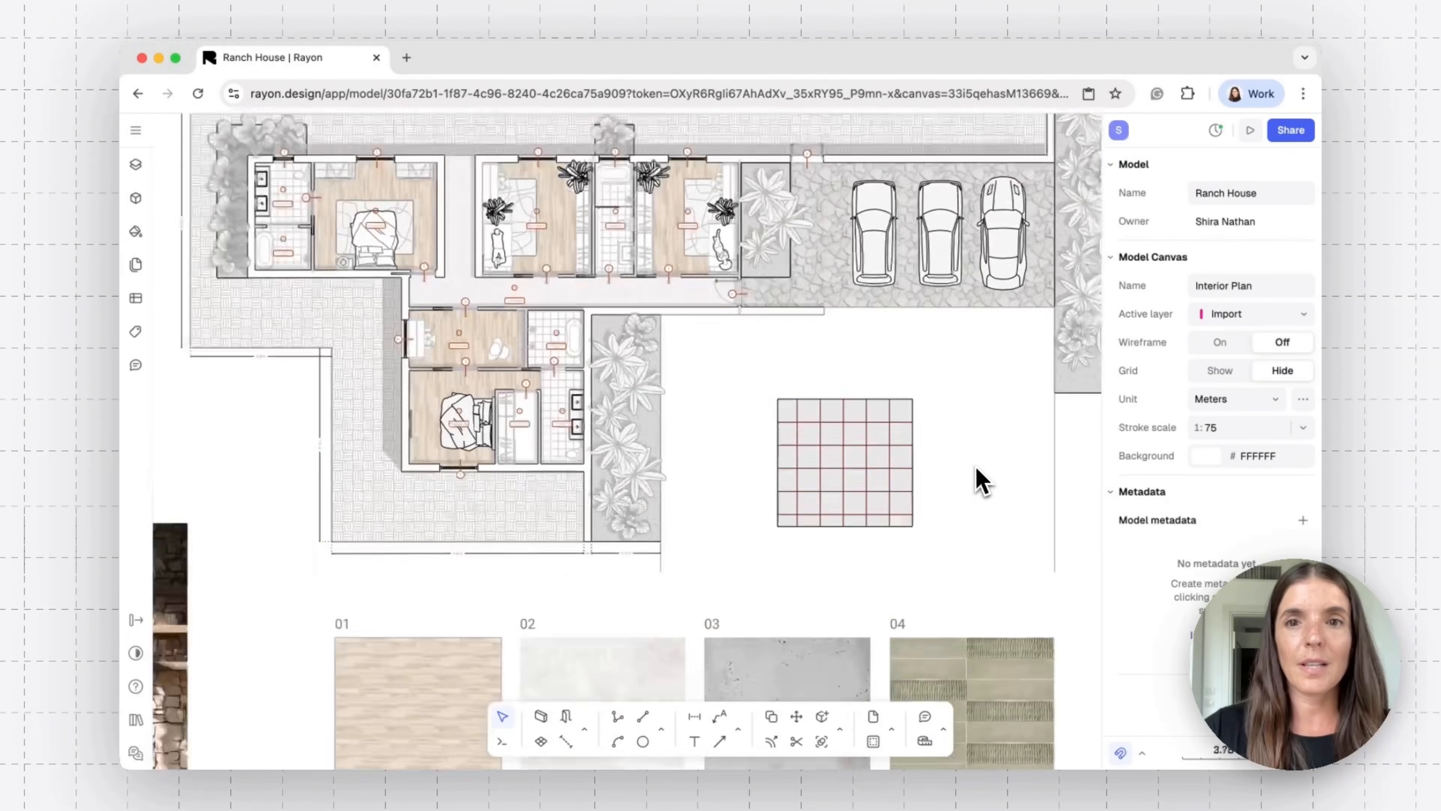
{"action": "scroll", "coordinate": [981, 479], "scroll_direction": "down", "scroll_amount": 10}
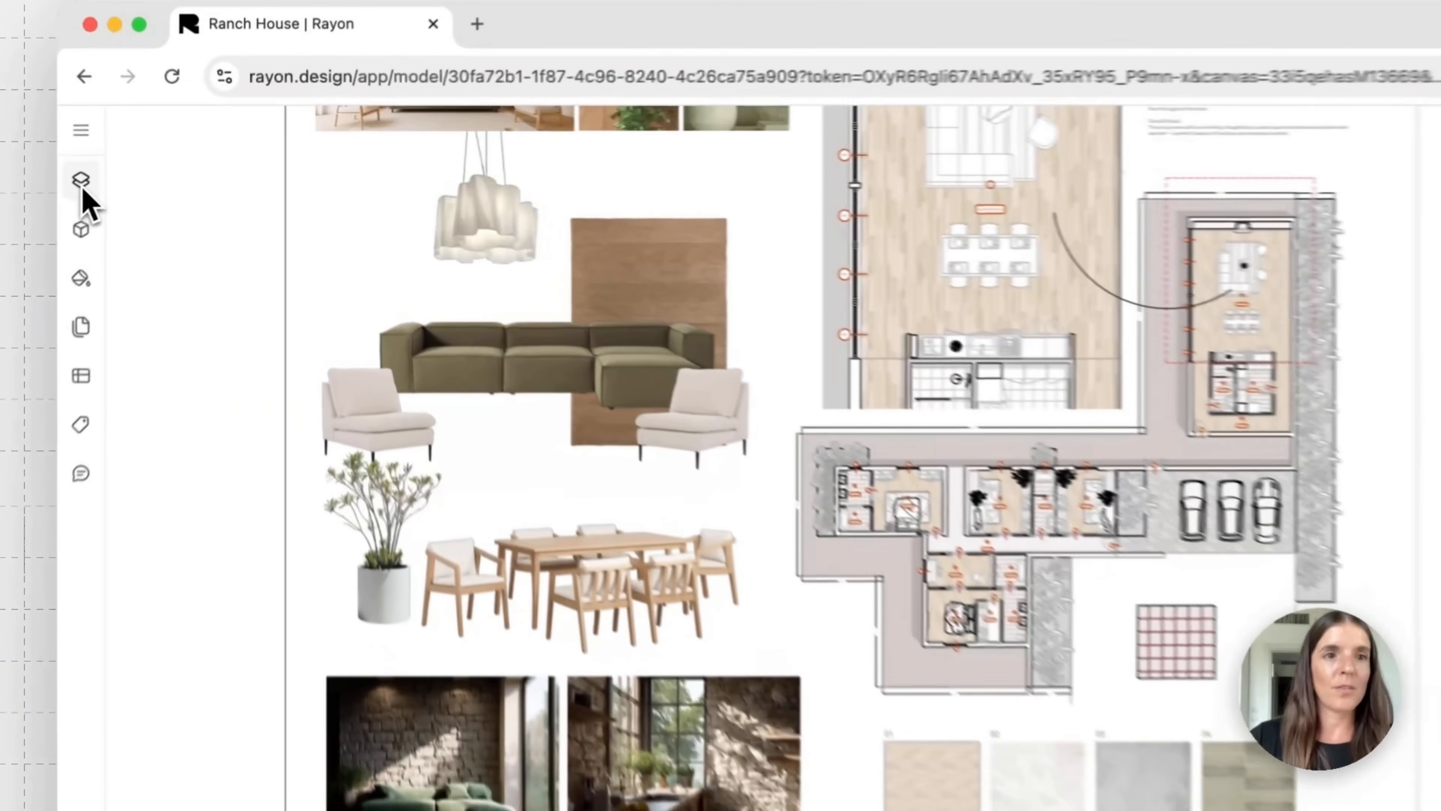
{"action": "left_click", "coordinate": [146, 165]}
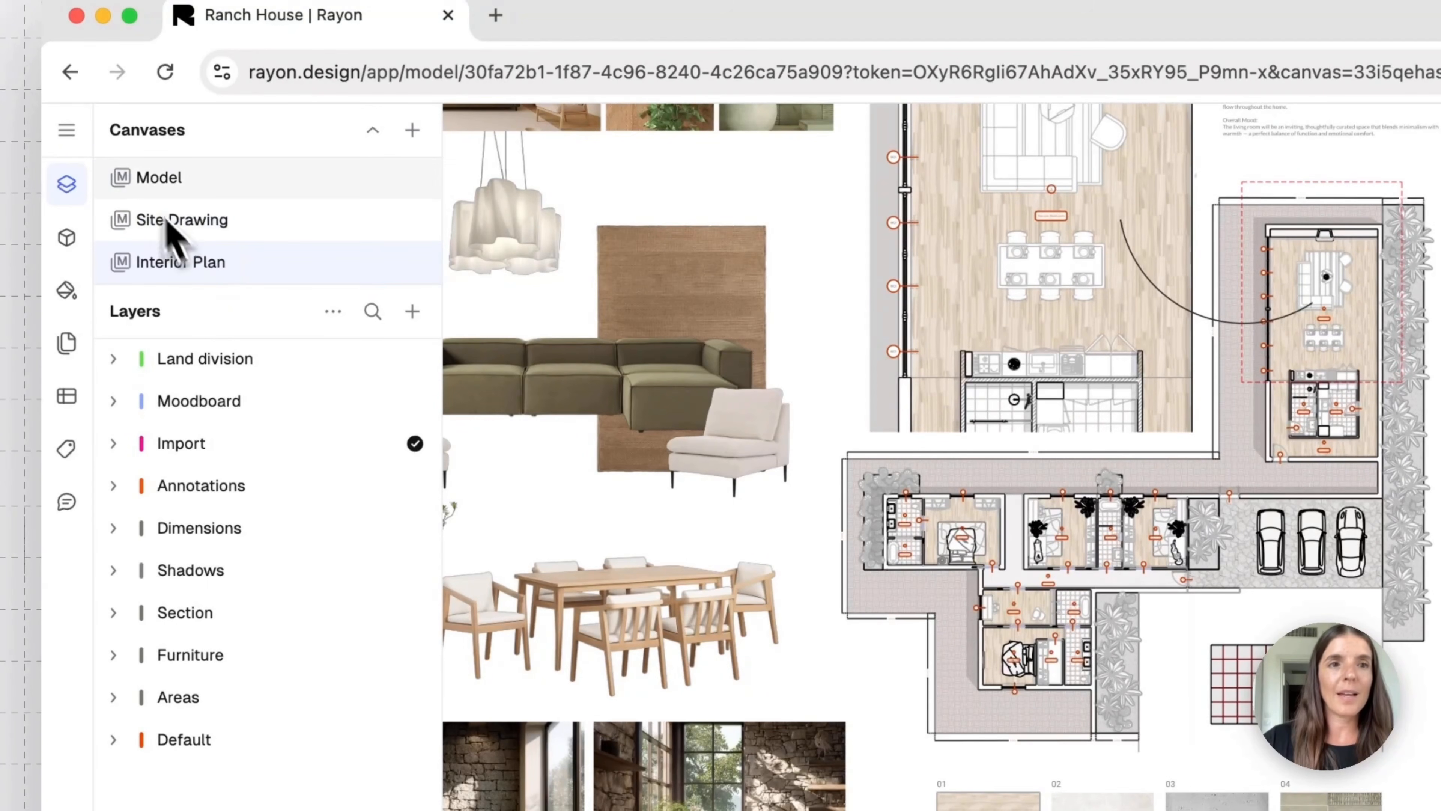
{"action": "left_click", "coordinate": [76, 195]}
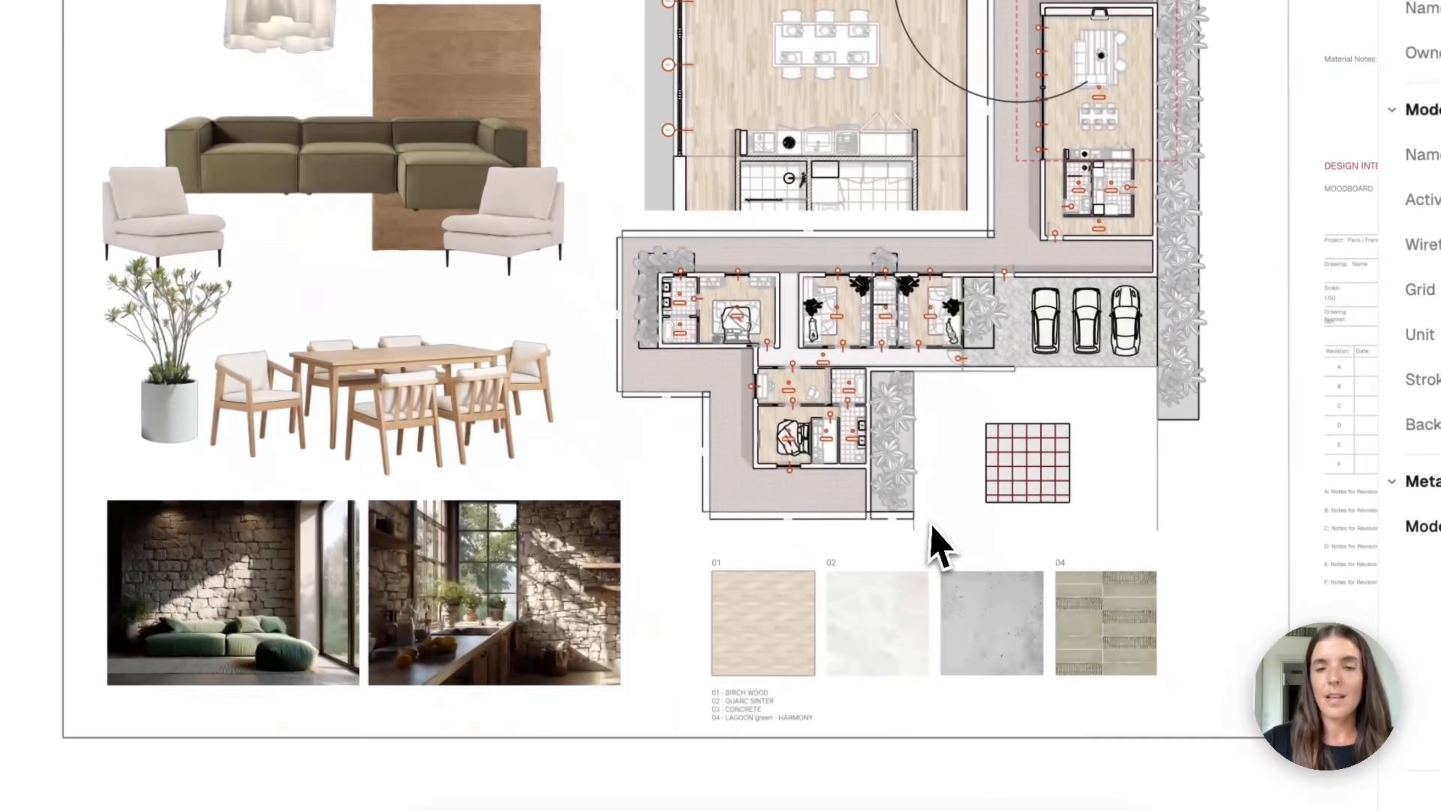
Check the stroke scale presets available for the Interior Plan canvas without changing the scale.
{"action": "scroll", "coordinate": [1155, 747], "scroll_direction": "right", "scroll_amount": 3}
{"action": "scroll", "coordinate": [1156, 747], "scroll_direction": "up", "scroll_amount": 8}
{"action": "scroll", "coordinate": [829, 534], "scroll_direction": "left", "scroll_amount": 3}
{"action": "scroll", "coordinate": [829, 534], "scroll_direction": "up", "scroll_amount": 3}
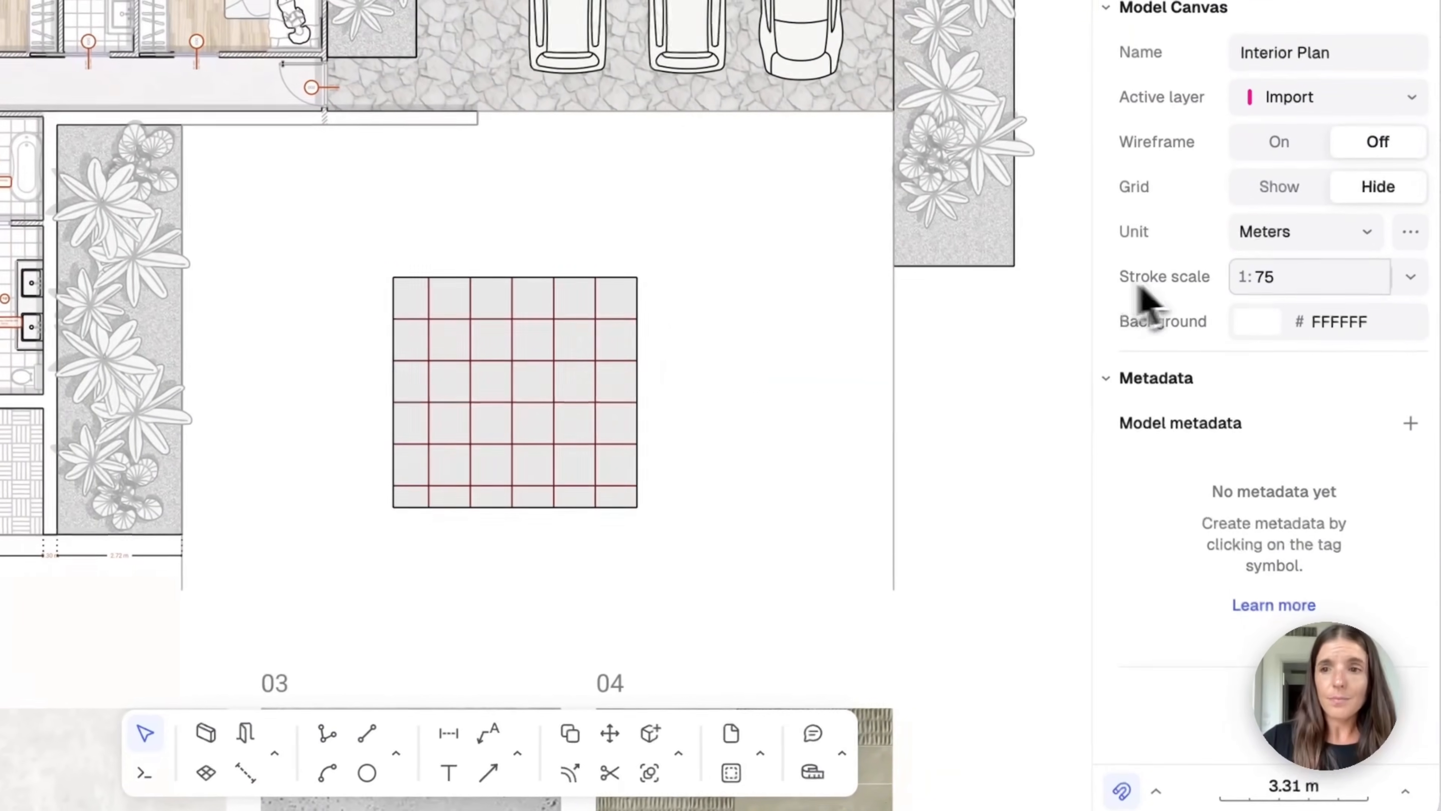
{"action": "left_click", "coordinate": [1412, 277]}
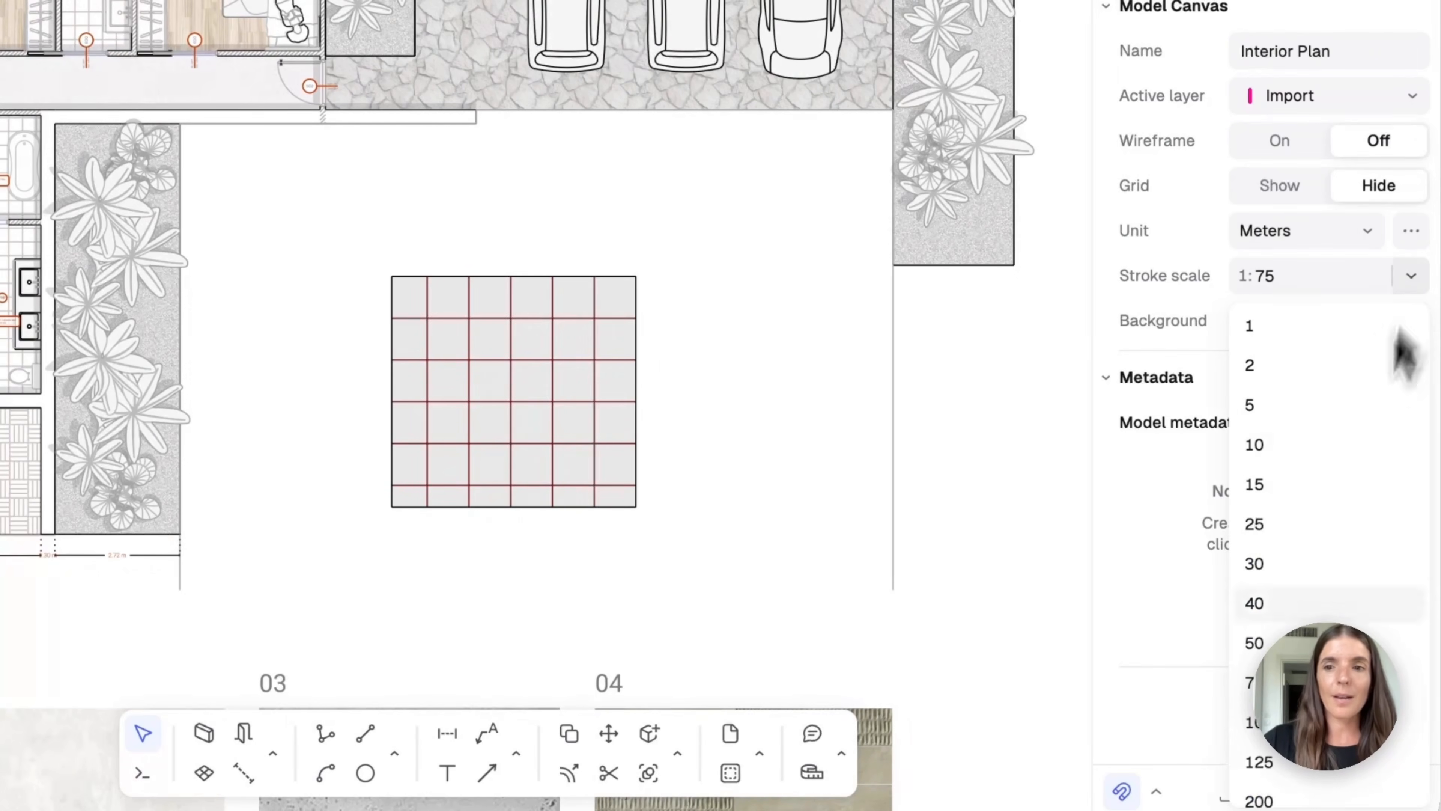
{"action": "left_click", "coordinate": [722, 487]}
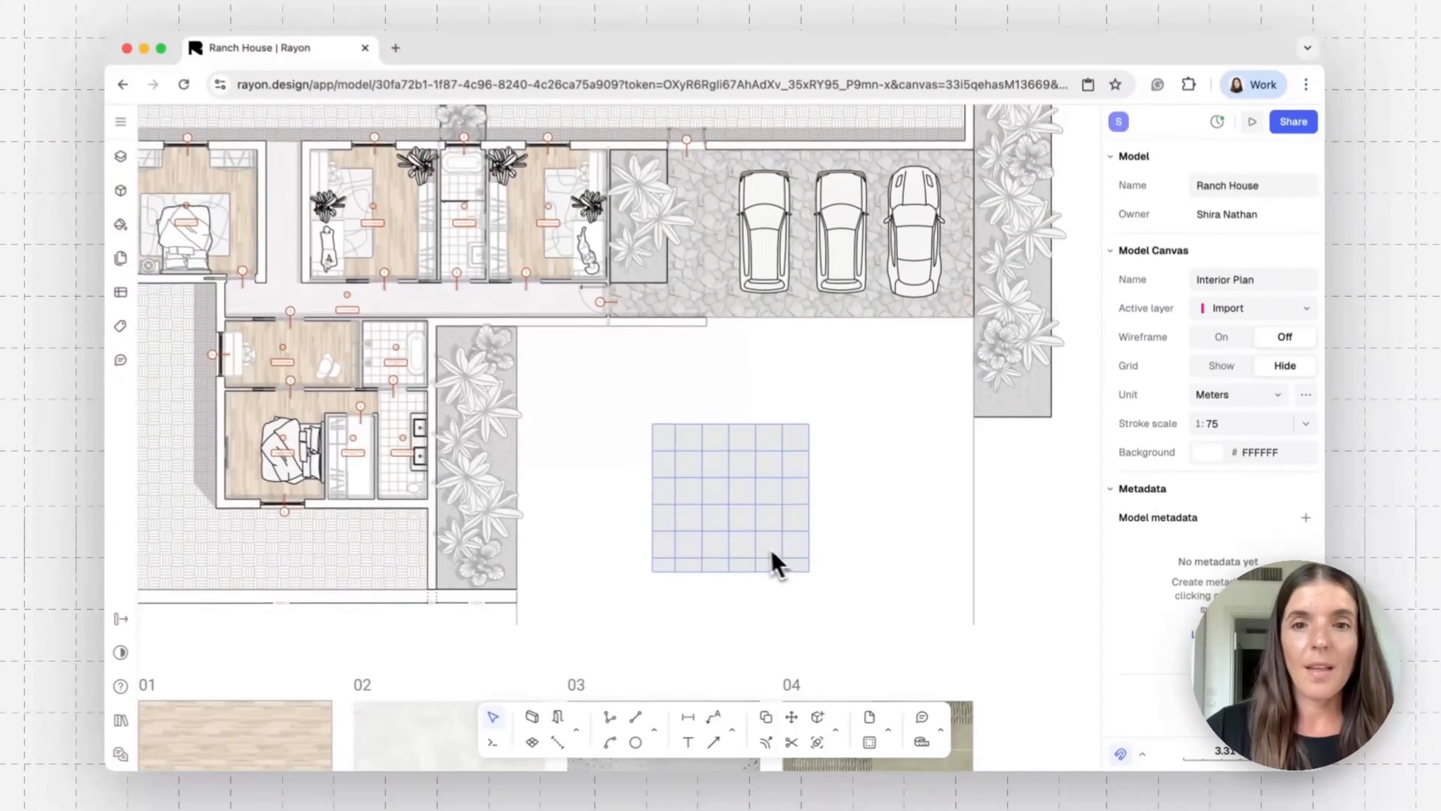
Compare the stroke weights available for the rectangle's outline and set its stroke to 4 mm.
{"action": "scroll", "coordinate": [777, 562], "scroll_direction": "up", "scroll_amount": 5}
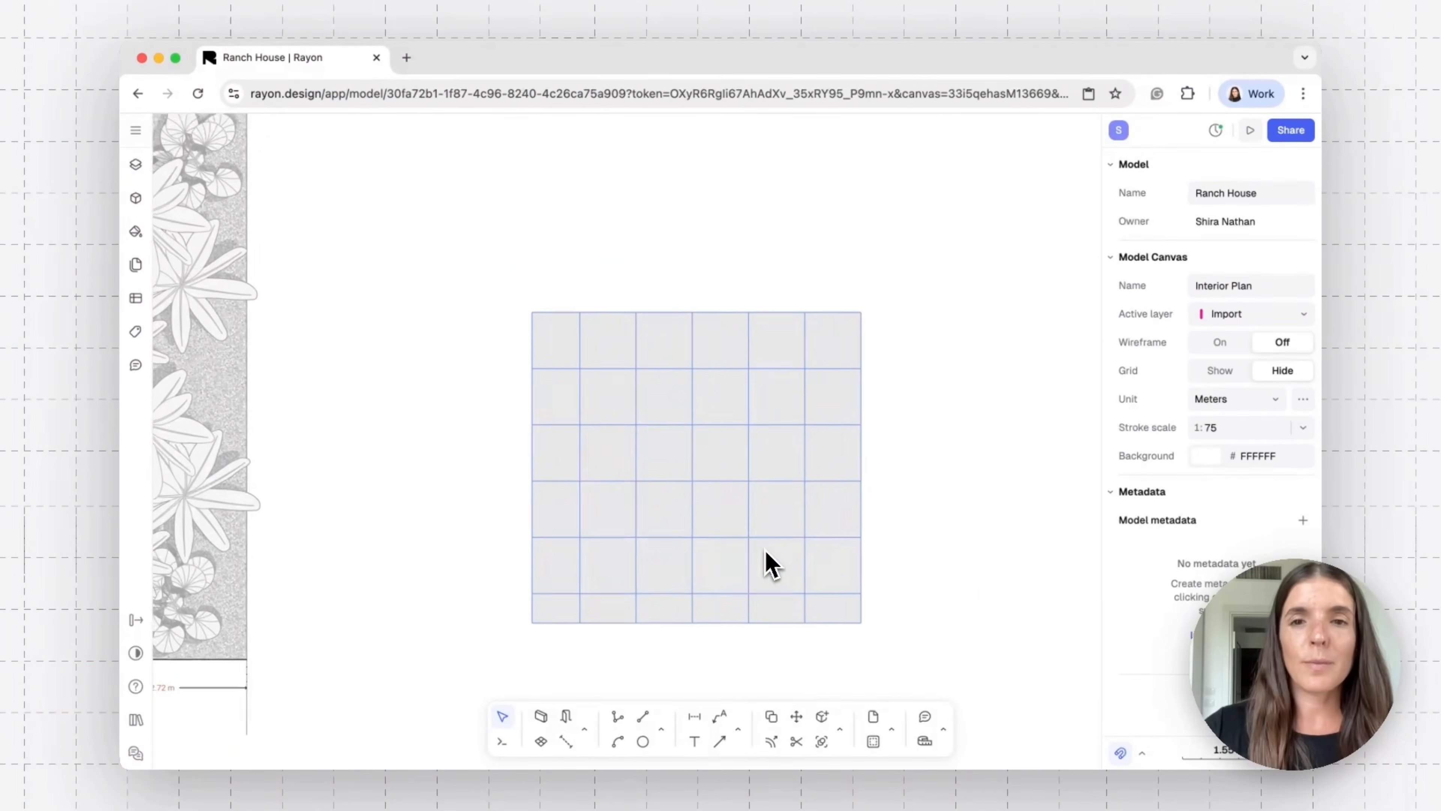
{"action": "left_click", "coordinate": [779, 486]}
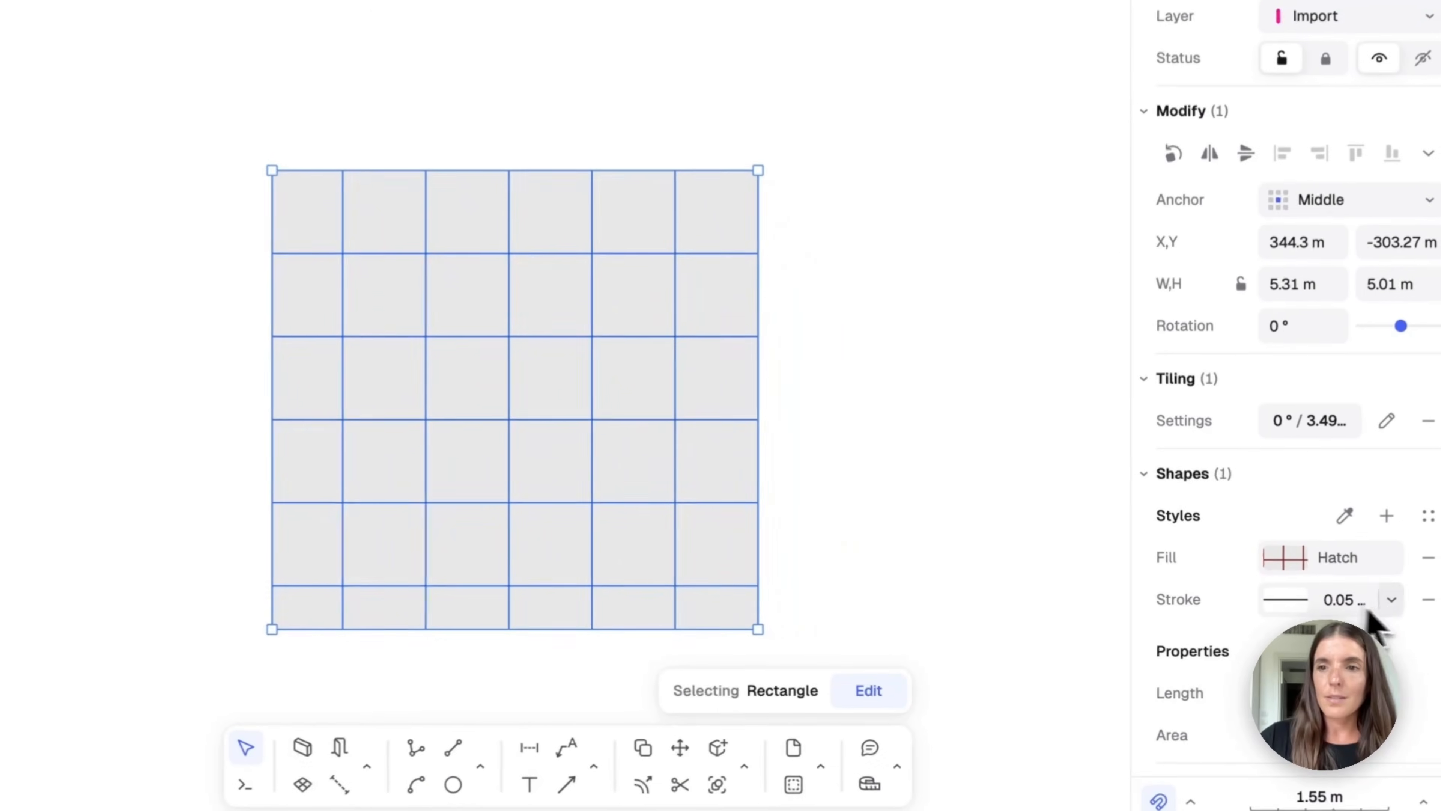
{"action": "left_click", "coordinate": [1393, 603]}
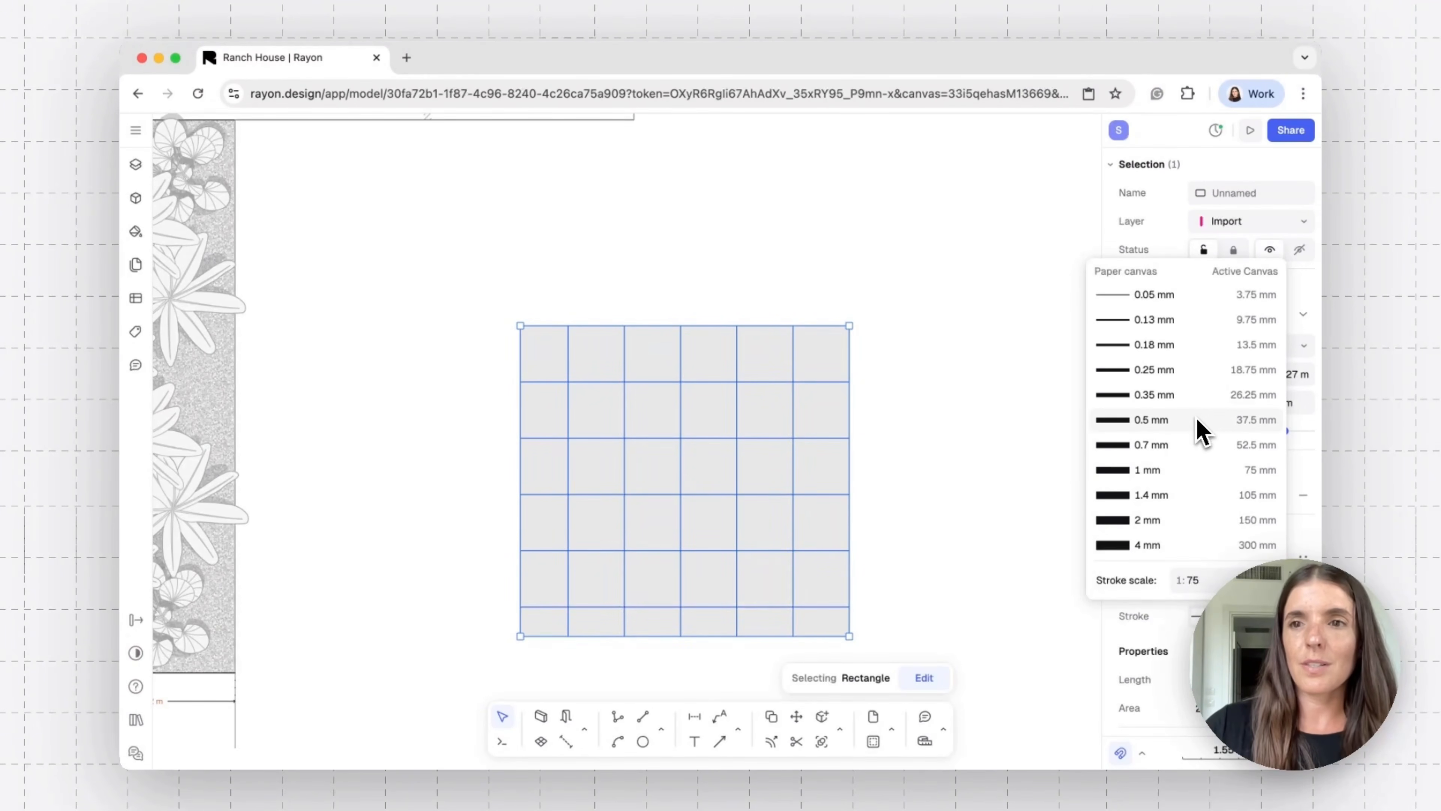
{"action": "left_click", "coordinate": [1202, 307]}
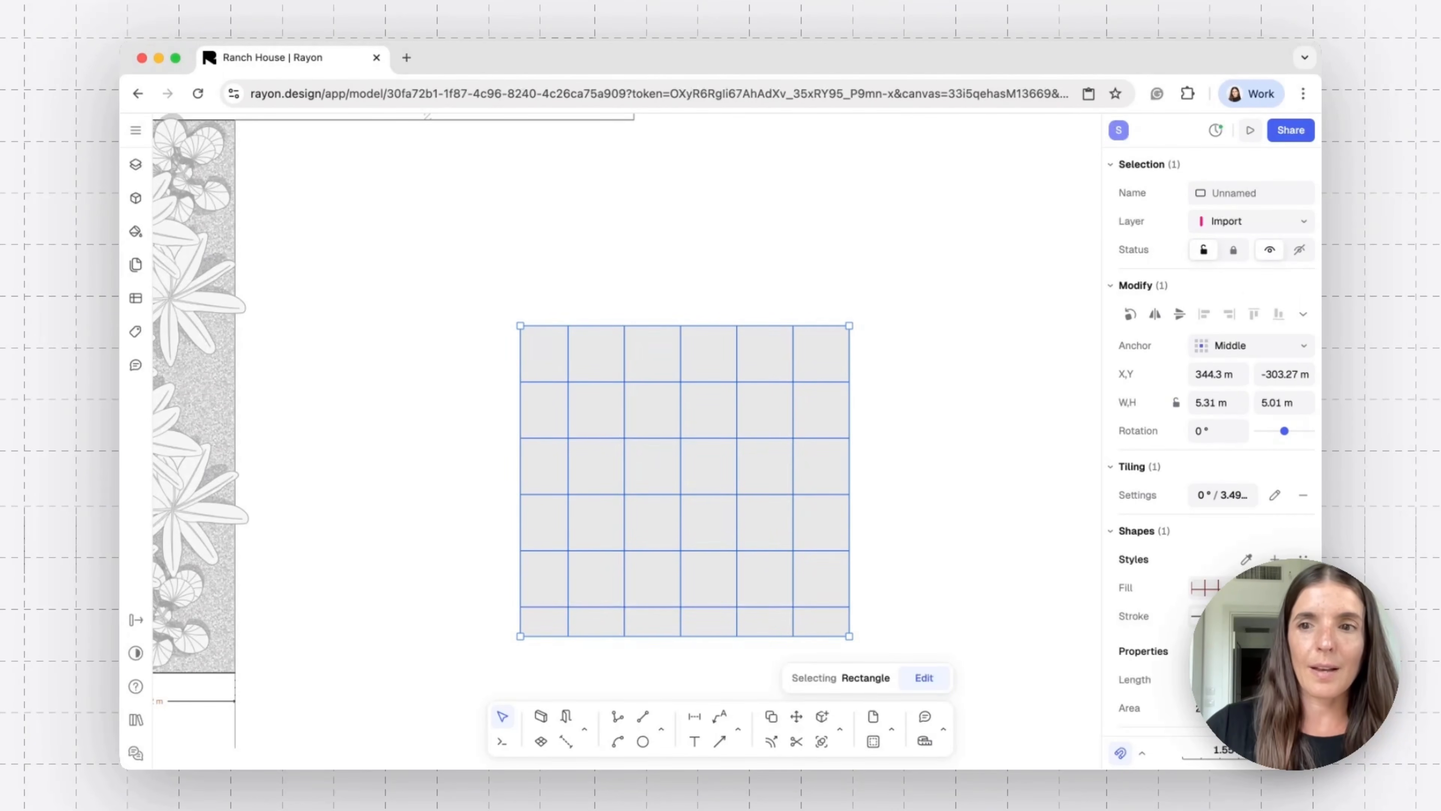
{"action": "left_click", "coordinate": [1250, 616]}
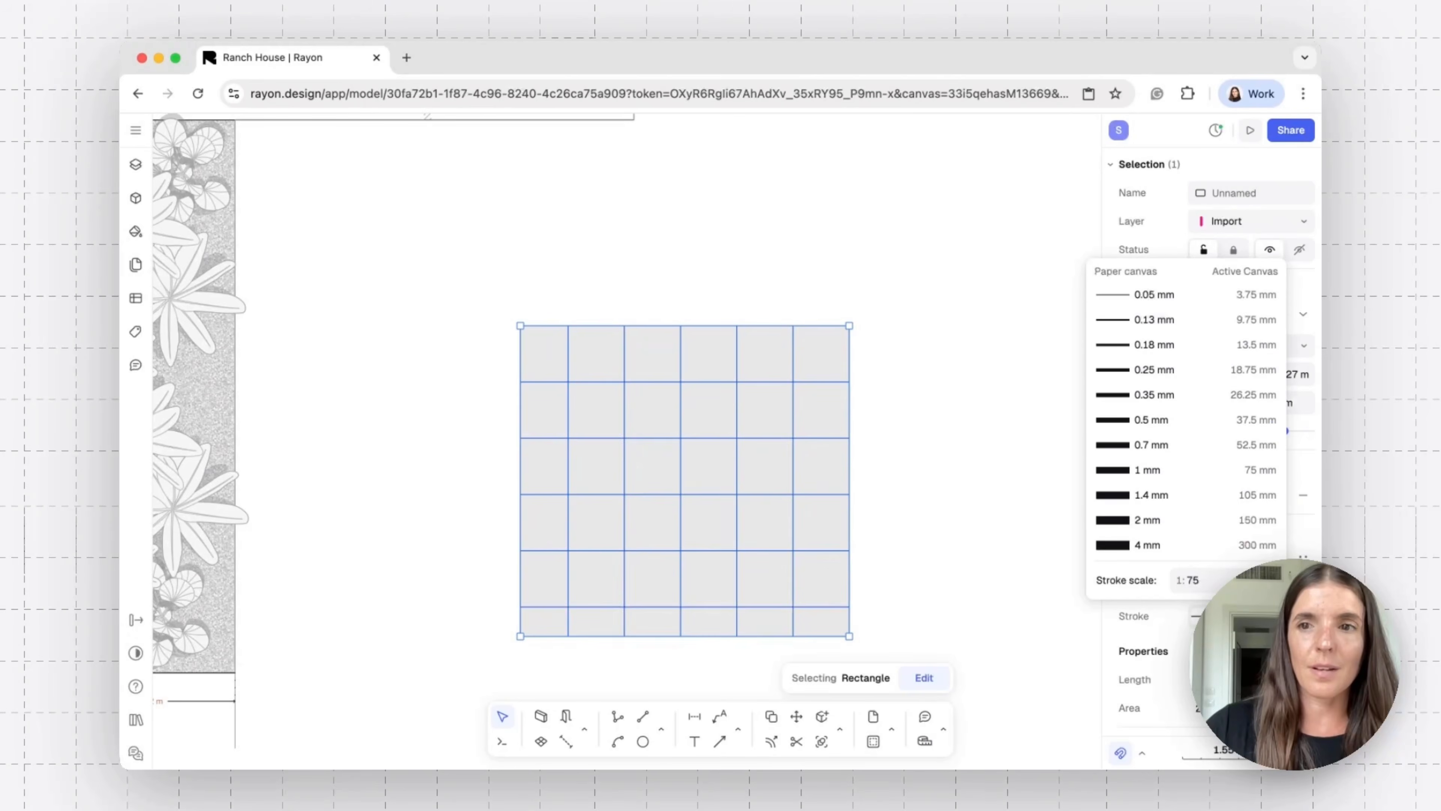
{"action": "left_click", "coordinate": [1191, 548]}
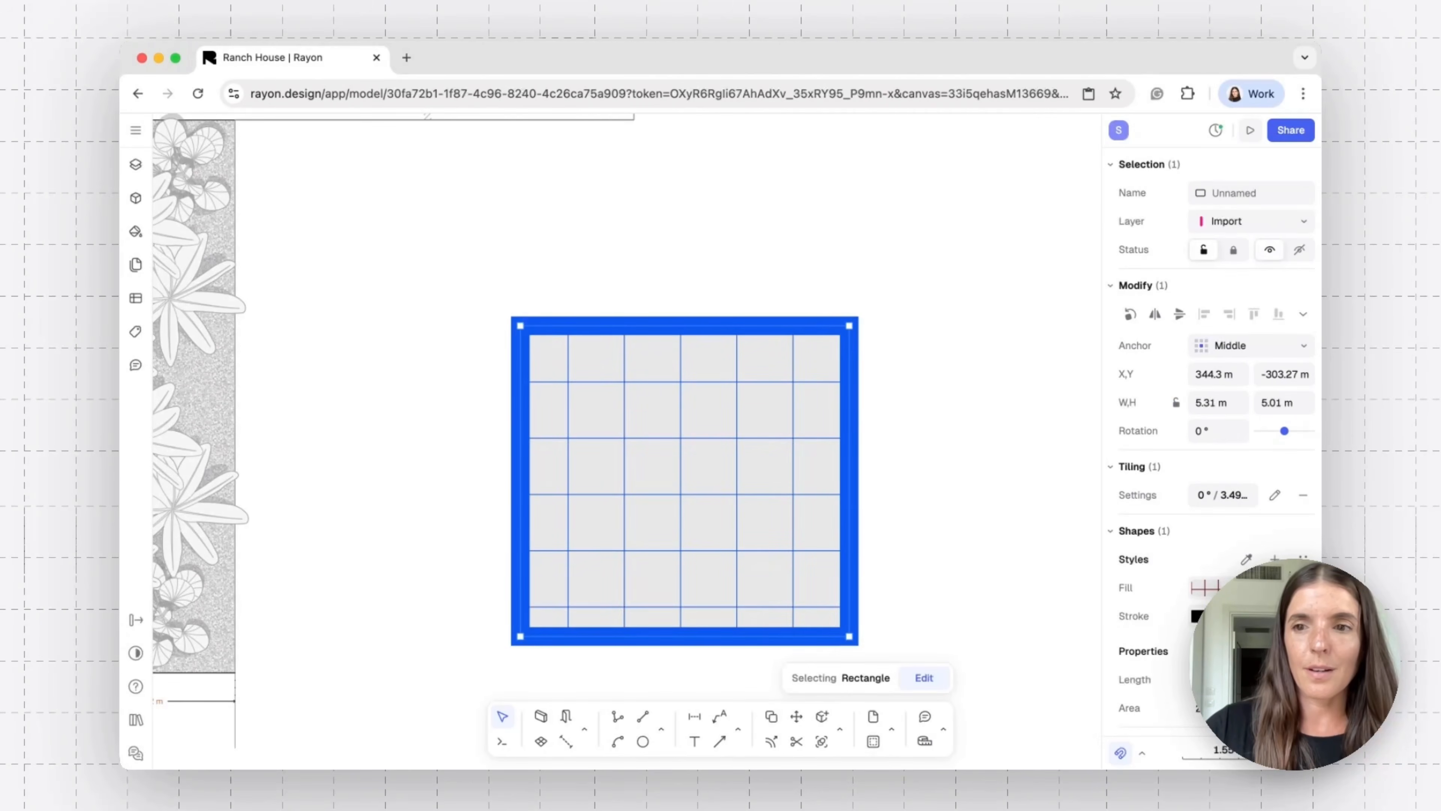
Set the rectangle's outline back to a thin stroke weight.
{"action": "left_click", "coordinate": [1251, 616]}
{"action": "left_click", "coordinate": [1203, 353]}
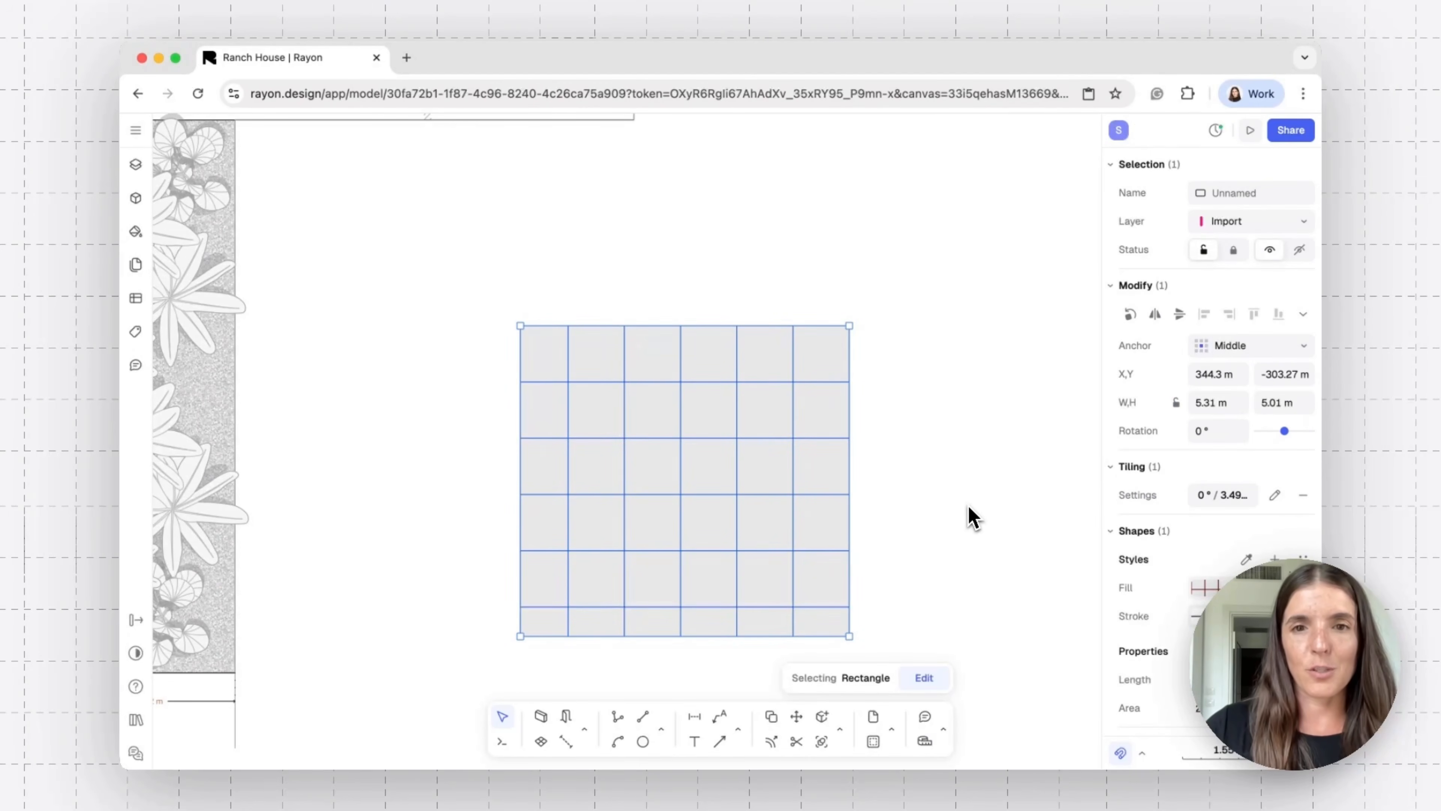
{"action": "left_click", "coordinate": [972, 516]}
{"action": "left_click", "coordinate": [820, 481]}
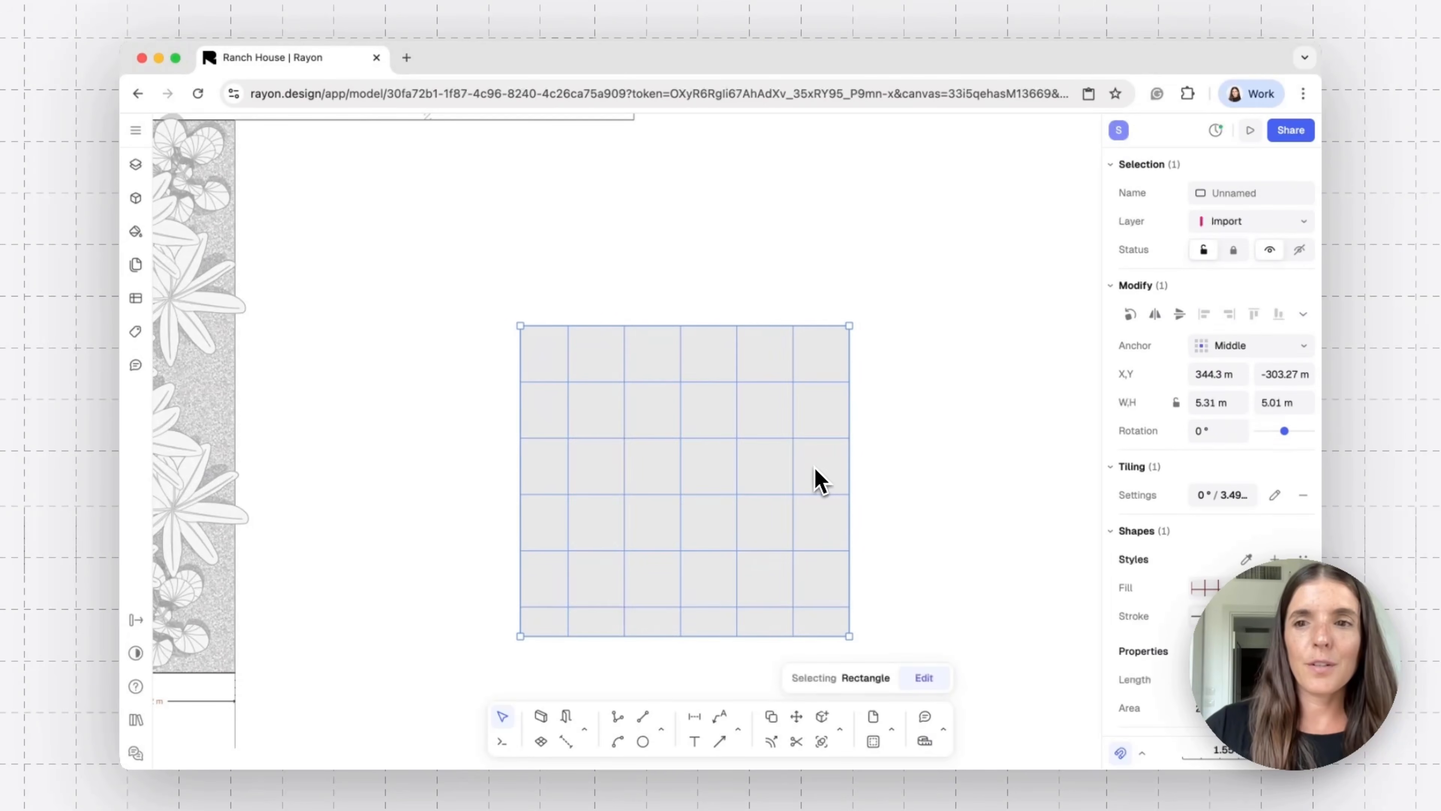
{"action": "scroll", "coordinate": [1181, 605], "scroll_direction": "down", "scroll_amount": 1}
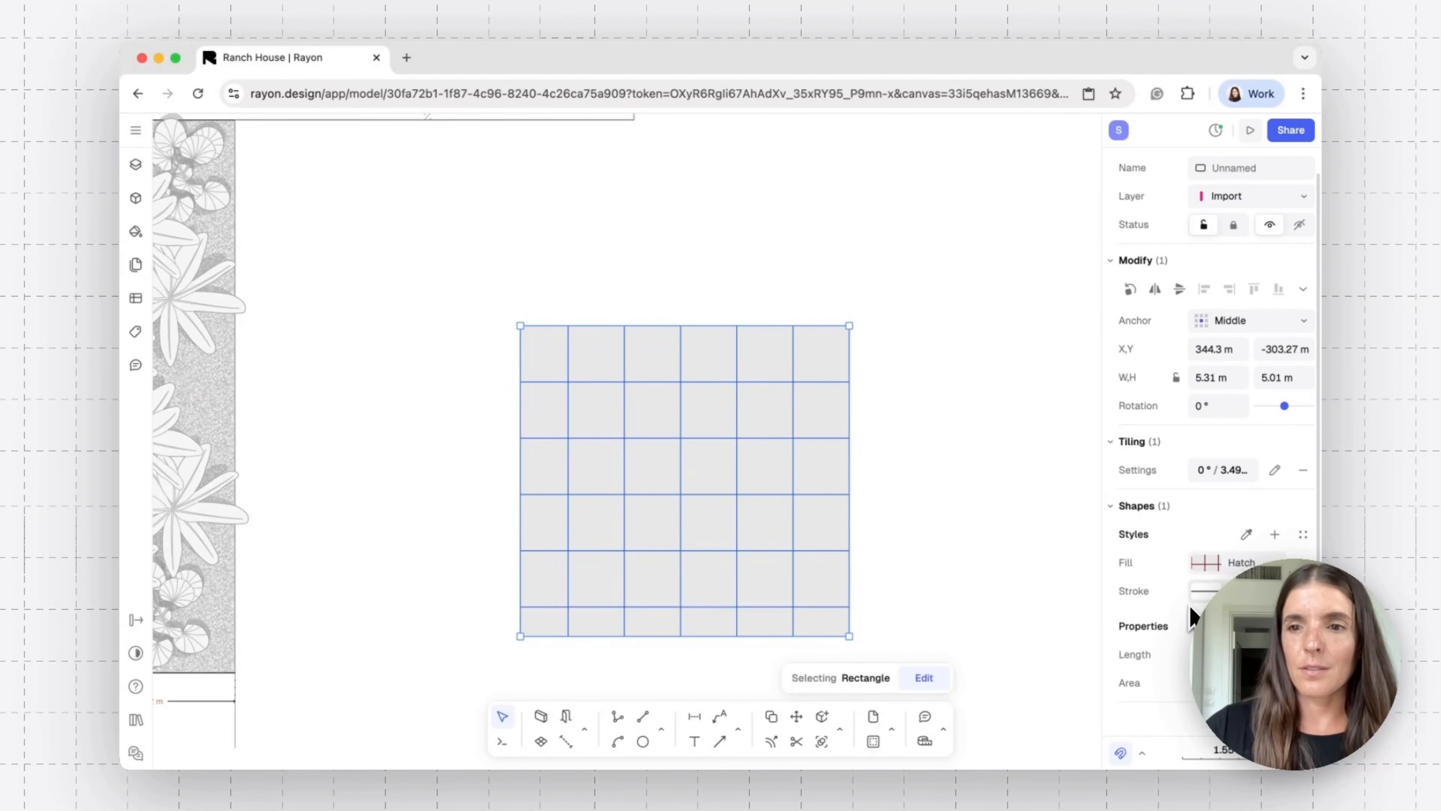
Delete the hatched rectangle from the empty area beside the plan.
{"action": "left_click", "coordinate": [955, 436]}
{"action": "scroll", "coordinate": [956, 440], "scroll_direction": "down", "scroll_amount": 3}
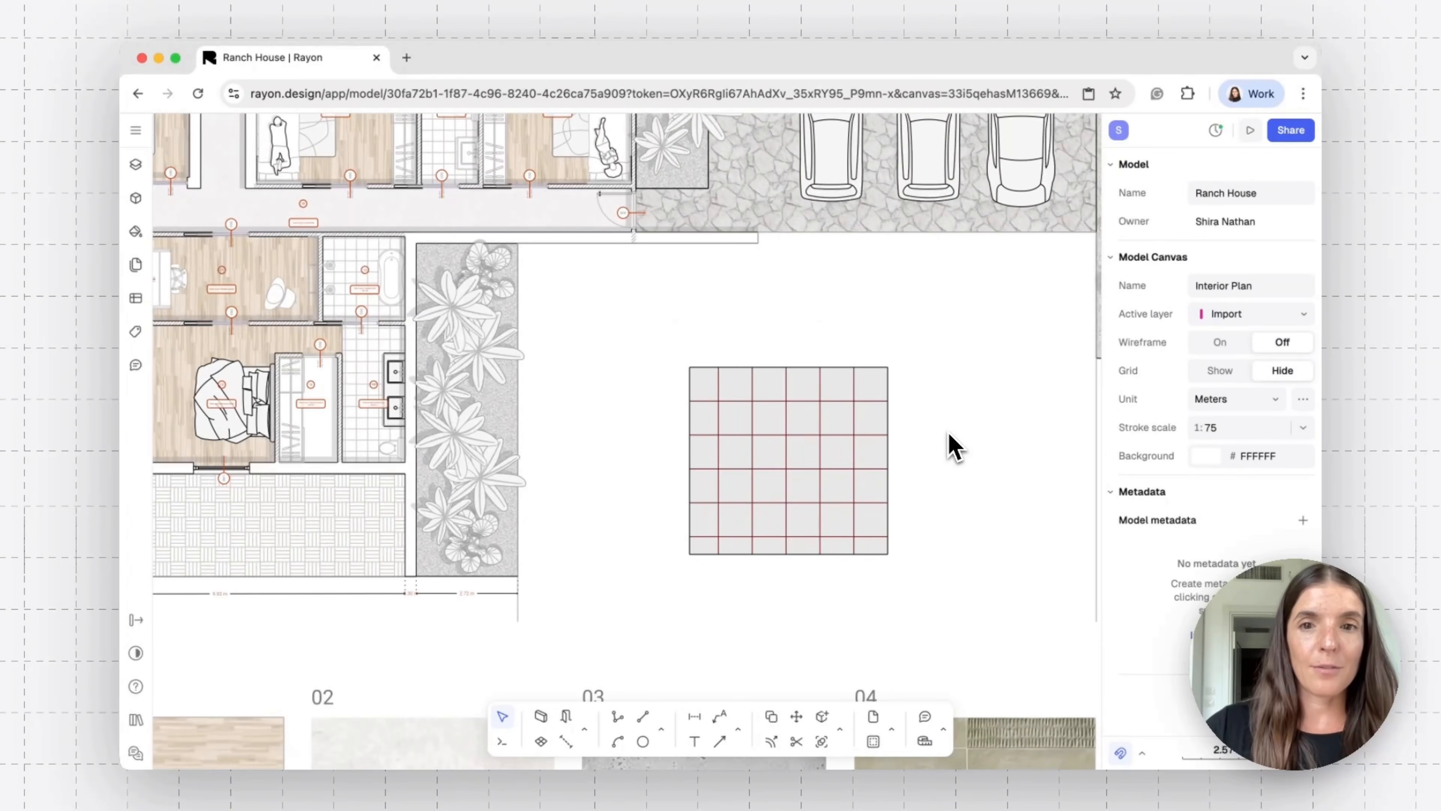
{"action": "scroll", "coordinate": [953, 443], "scroll_direction": "right", "scroll_amount": 5}
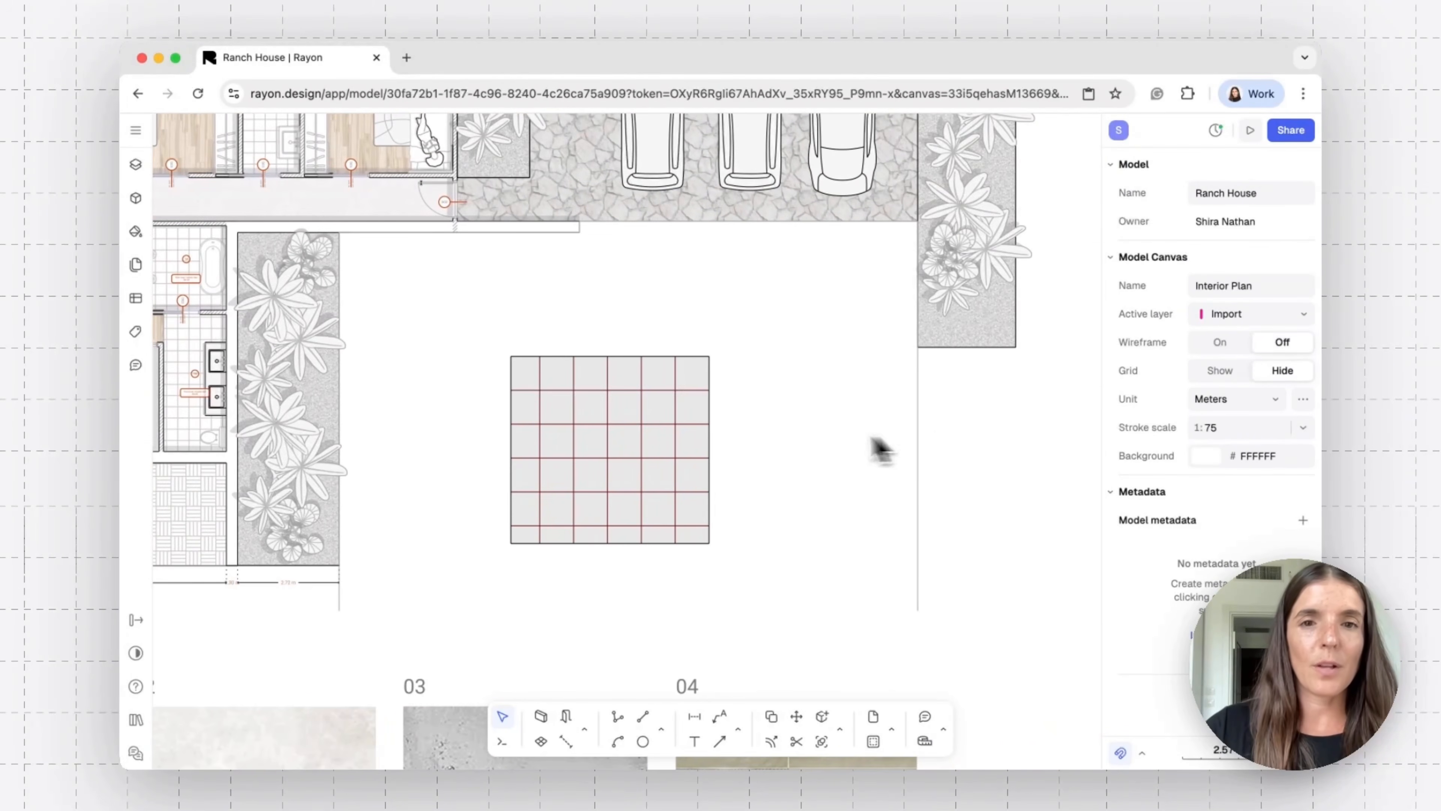
{"action": "left_click", "coordinate": [684, 460]}
{"action": "key", "text": "BackSpace"}
Draw a straight horizontal wall about 3.56 m long in the empty area beside the plan.
{"action": "scroll", "coordinate": [568, 436], "scroll_direction": "up", "scroll_amount": 5}
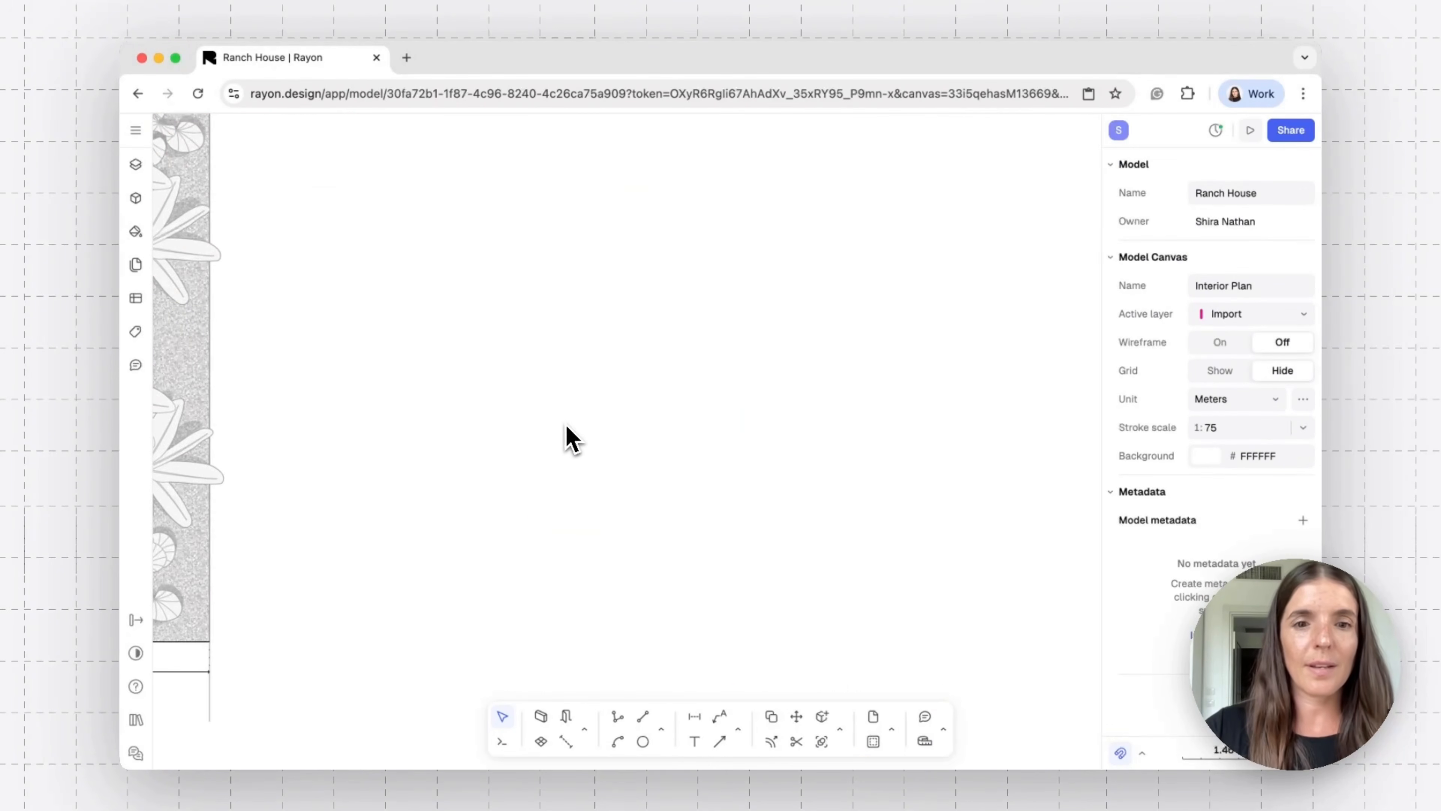
{"action": "left_click", "coordinate": [541, 718]}
{"action": "left_click", "coordinate": [562, 448]}
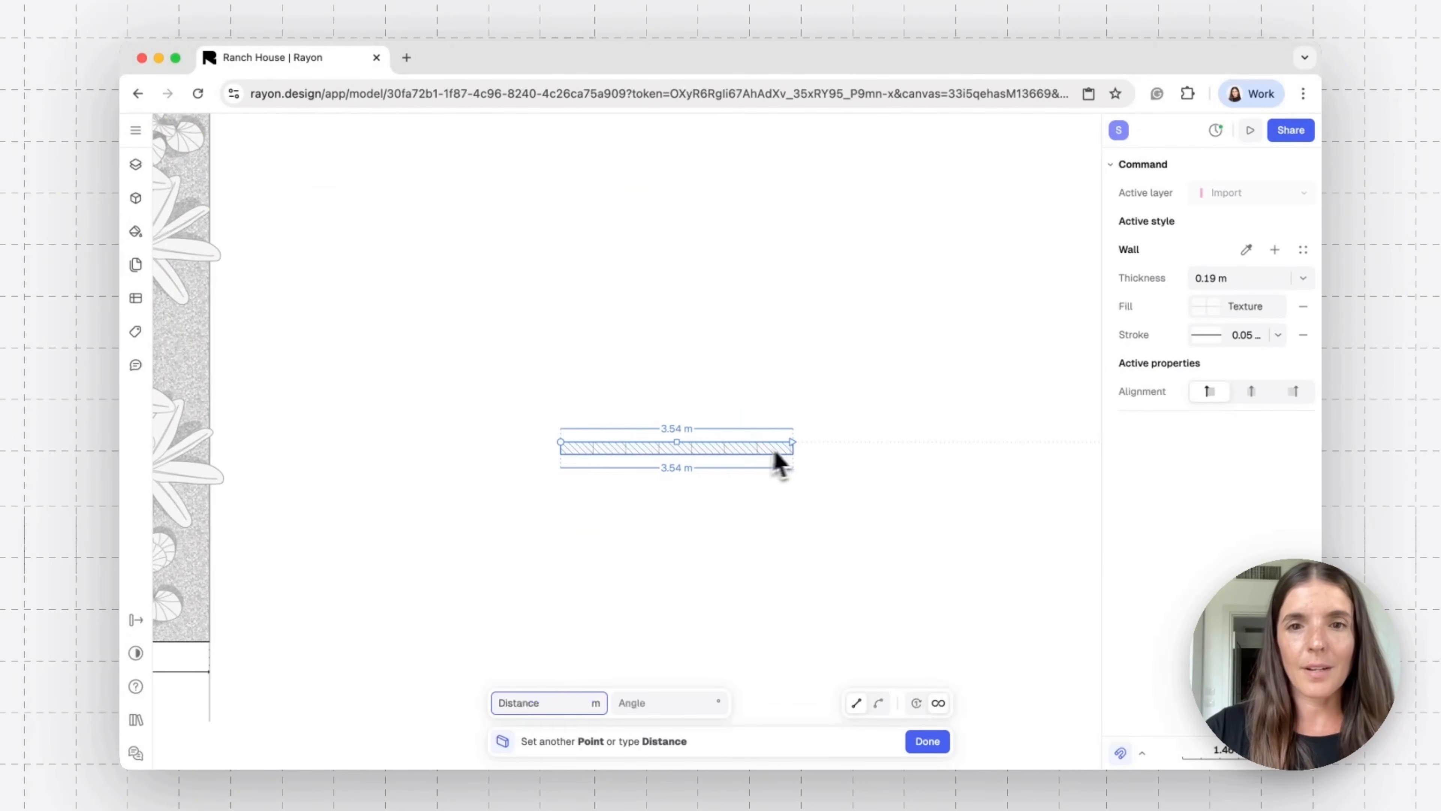
{"action": "left_click", "coordinate": [795, 449]}
{"action": "key", "text": "Return"}
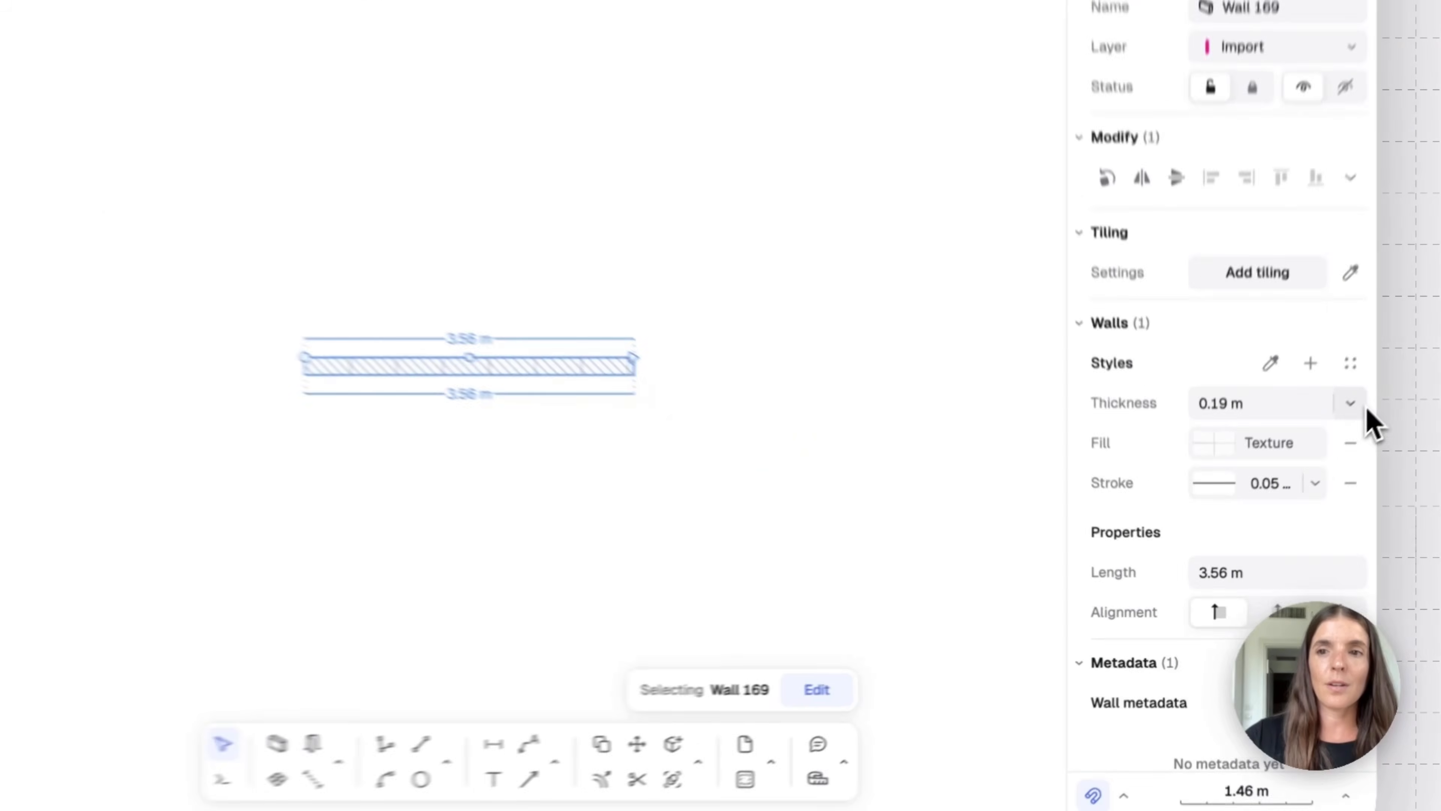
Try the 0.5 m thickness preset on the wall, and set a custom thickness of 0.23 m.
{"action": "left_click", "coordinate": [1304, 474]}
{"action": "left_click", "coordinate": [1228, 660]}
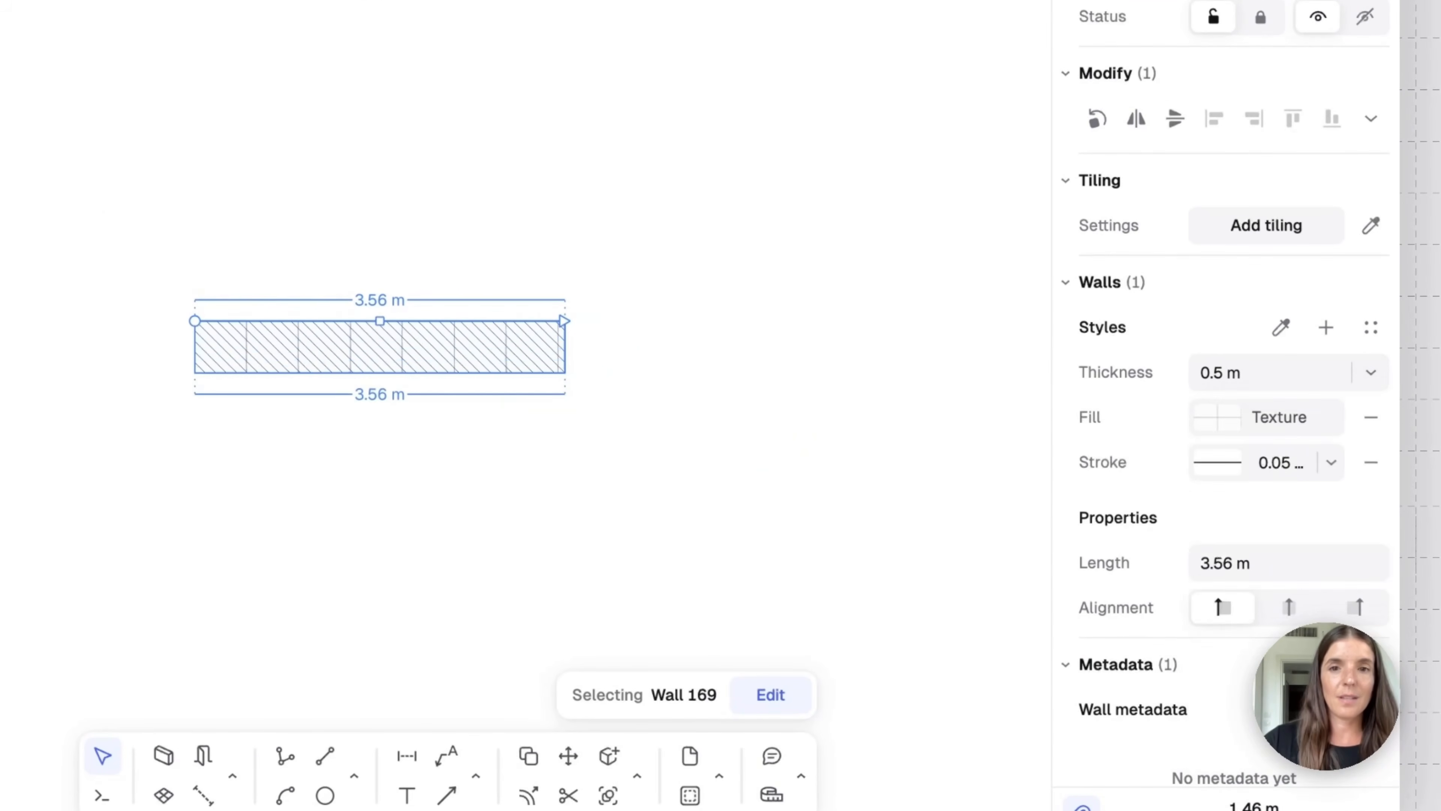
{"action": "left_click", "coordinate": [1264, 374]}
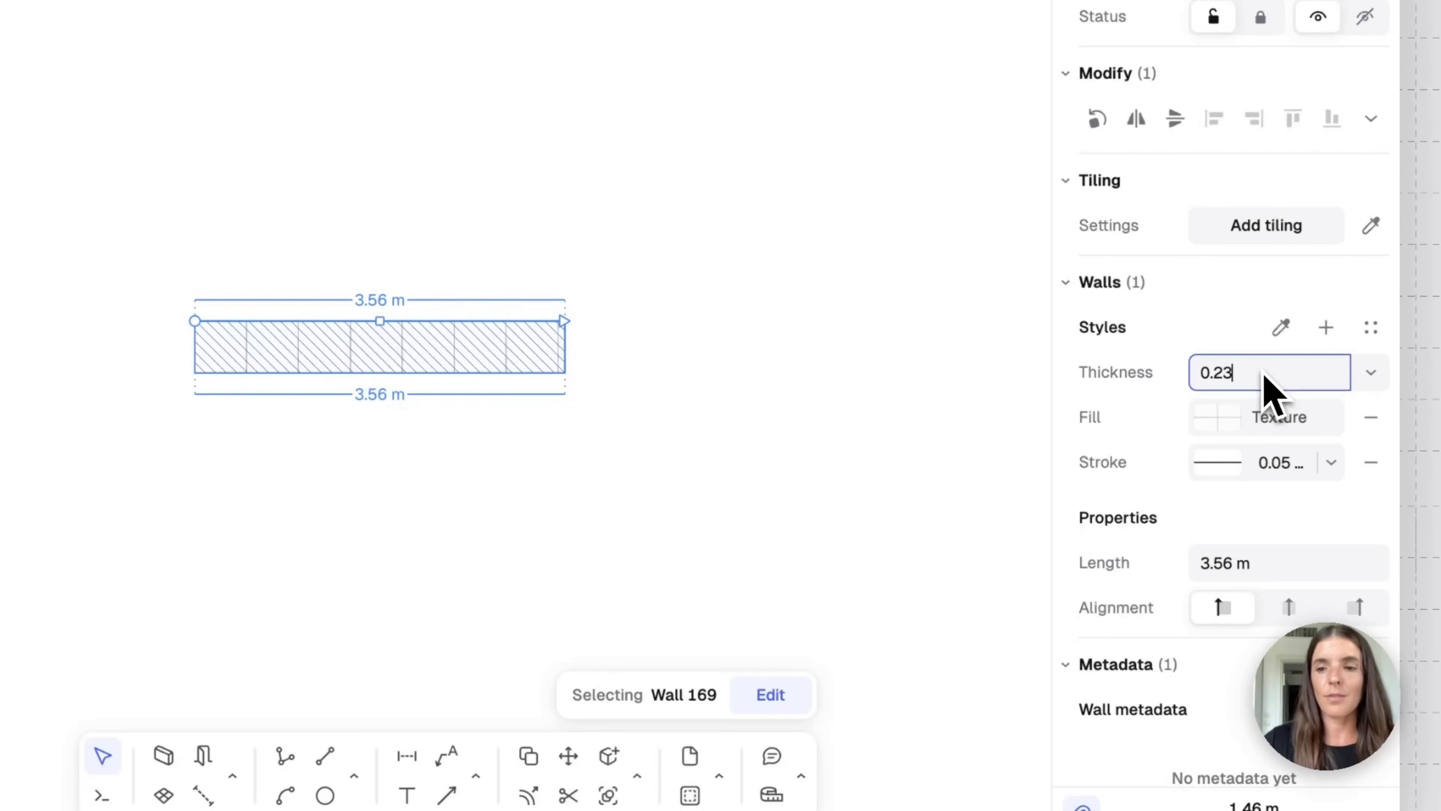
{"action": "key", "text": "Return"}
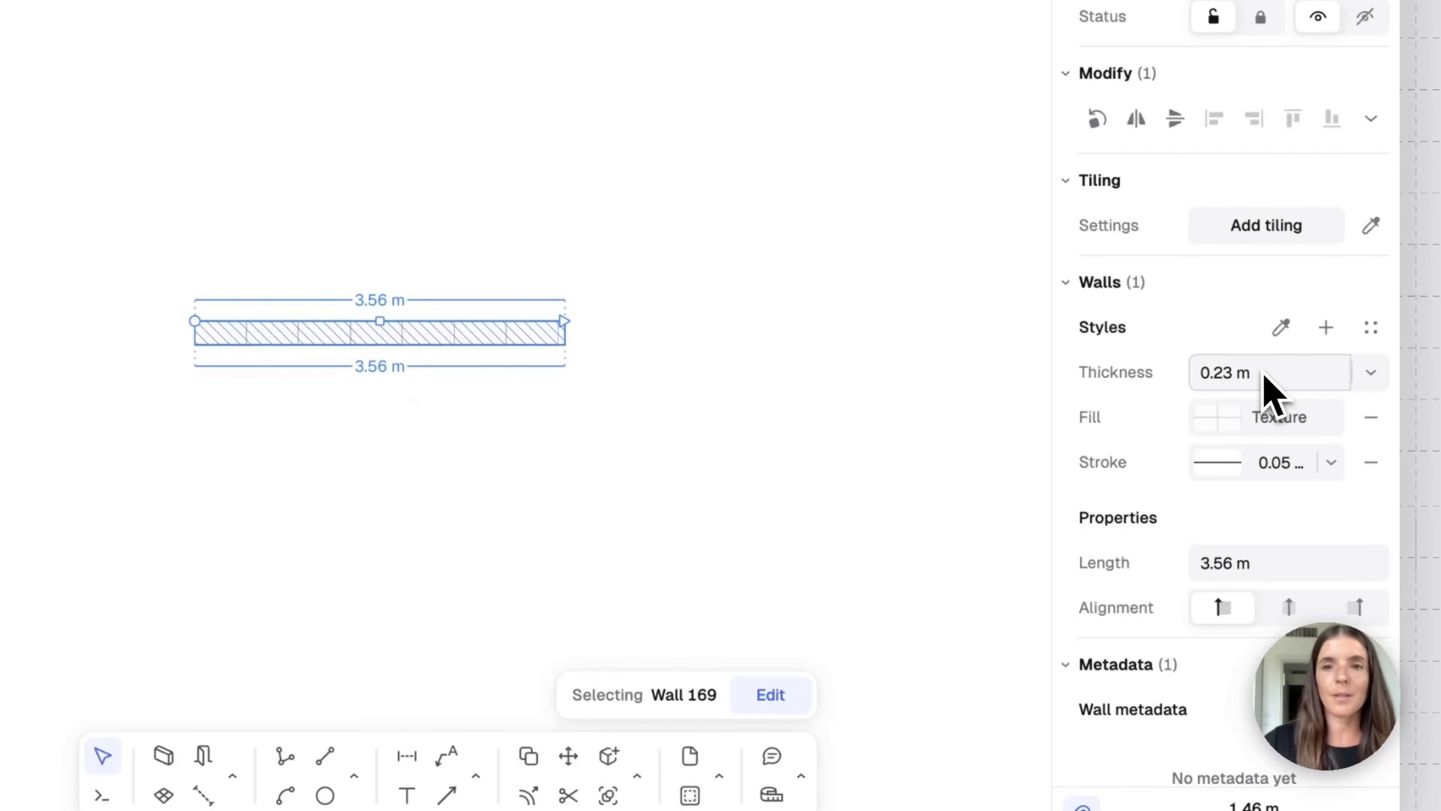
Change the wall's fill to a solid light grey, D9D9D9.
{"action": "left_click", "coordinate": [1216, 436]}
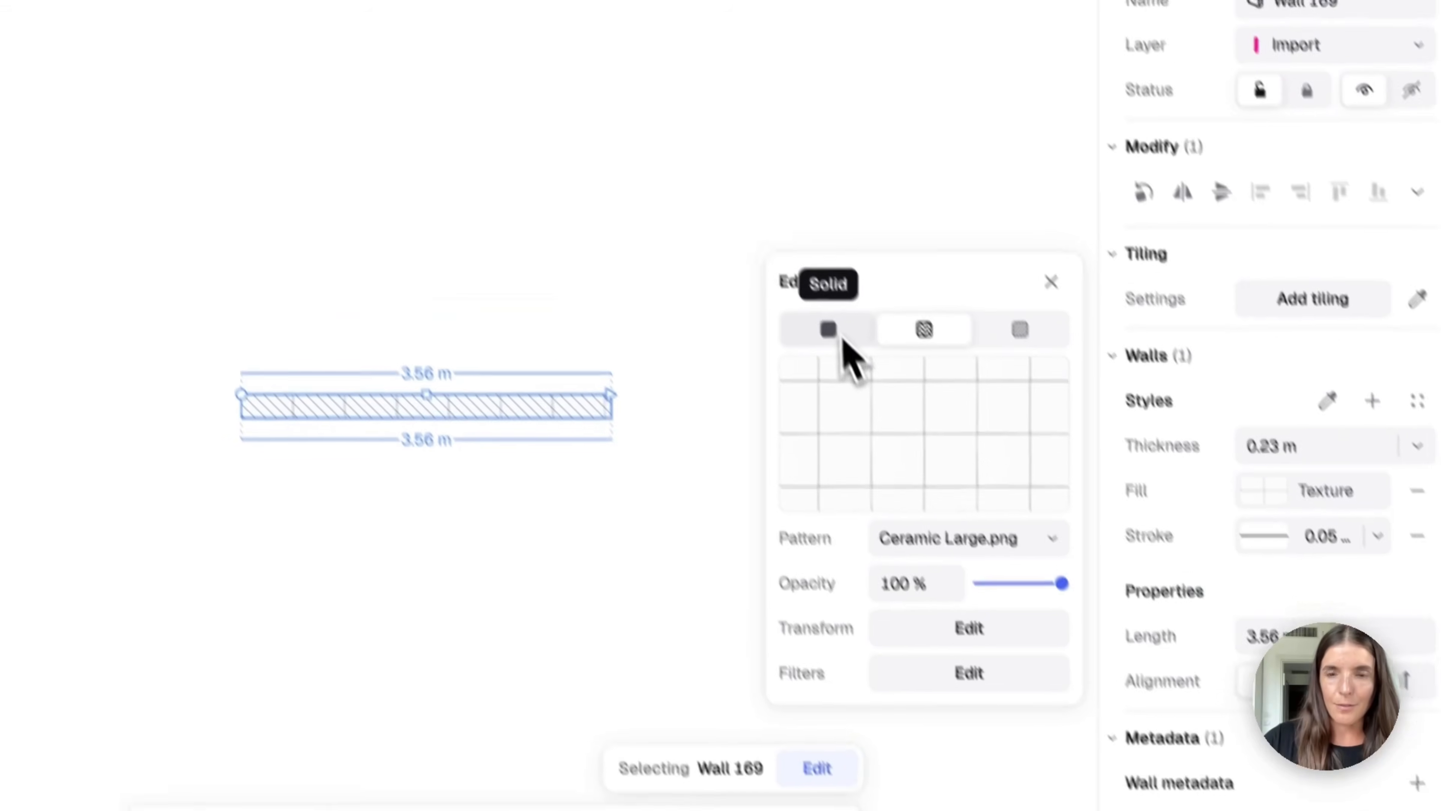
{"action": "left_click", "coordinate": [832, 333]}
{"action": "left_click_drag", "start_coordinate": [789, 290], "coordinate": [775, 289]}
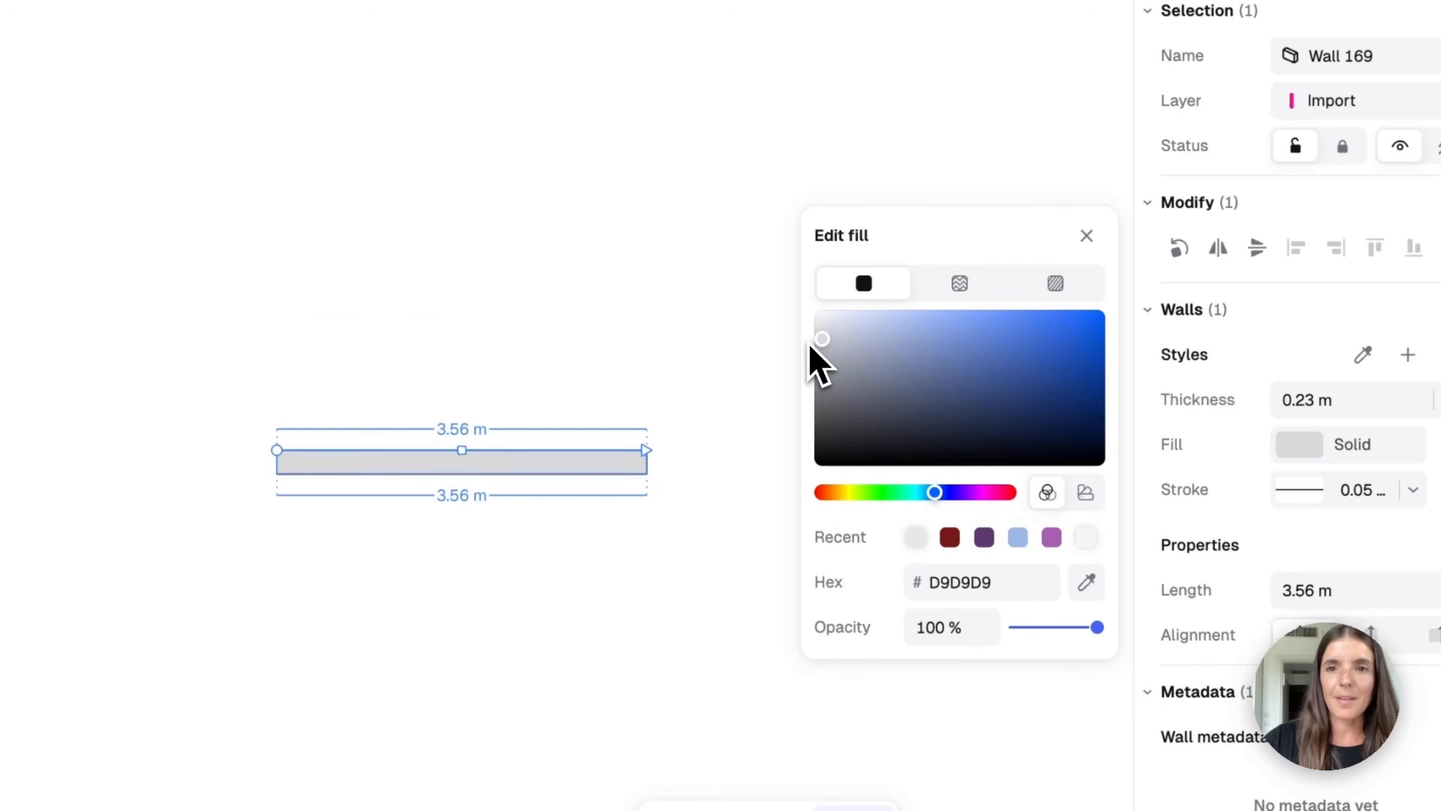
{"action": "left_click", "coordinate": [626, 350]}
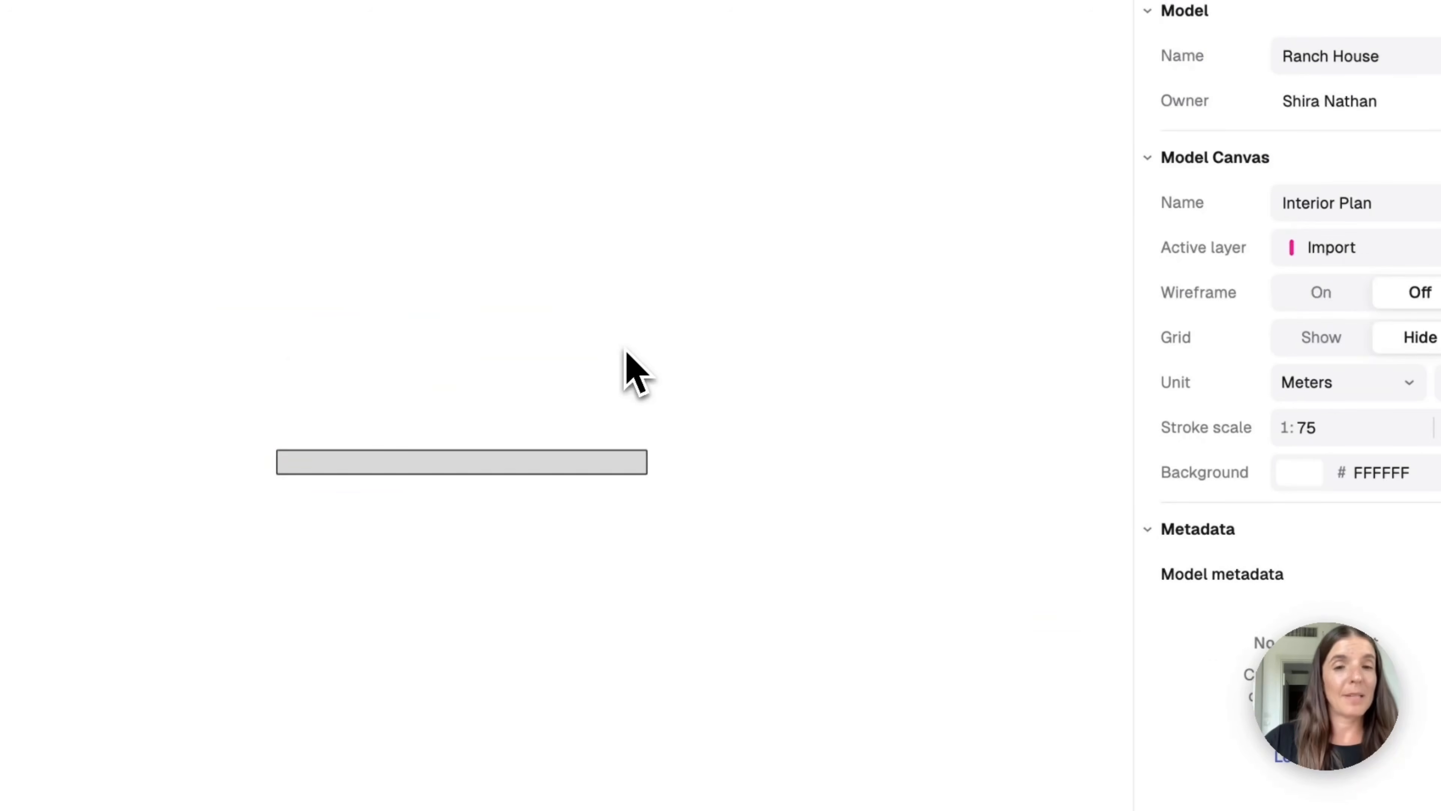
Delete the grey-filled wall from the empty area beside the plan.
{"action": "left_click", "coordinate": [569, 463]}
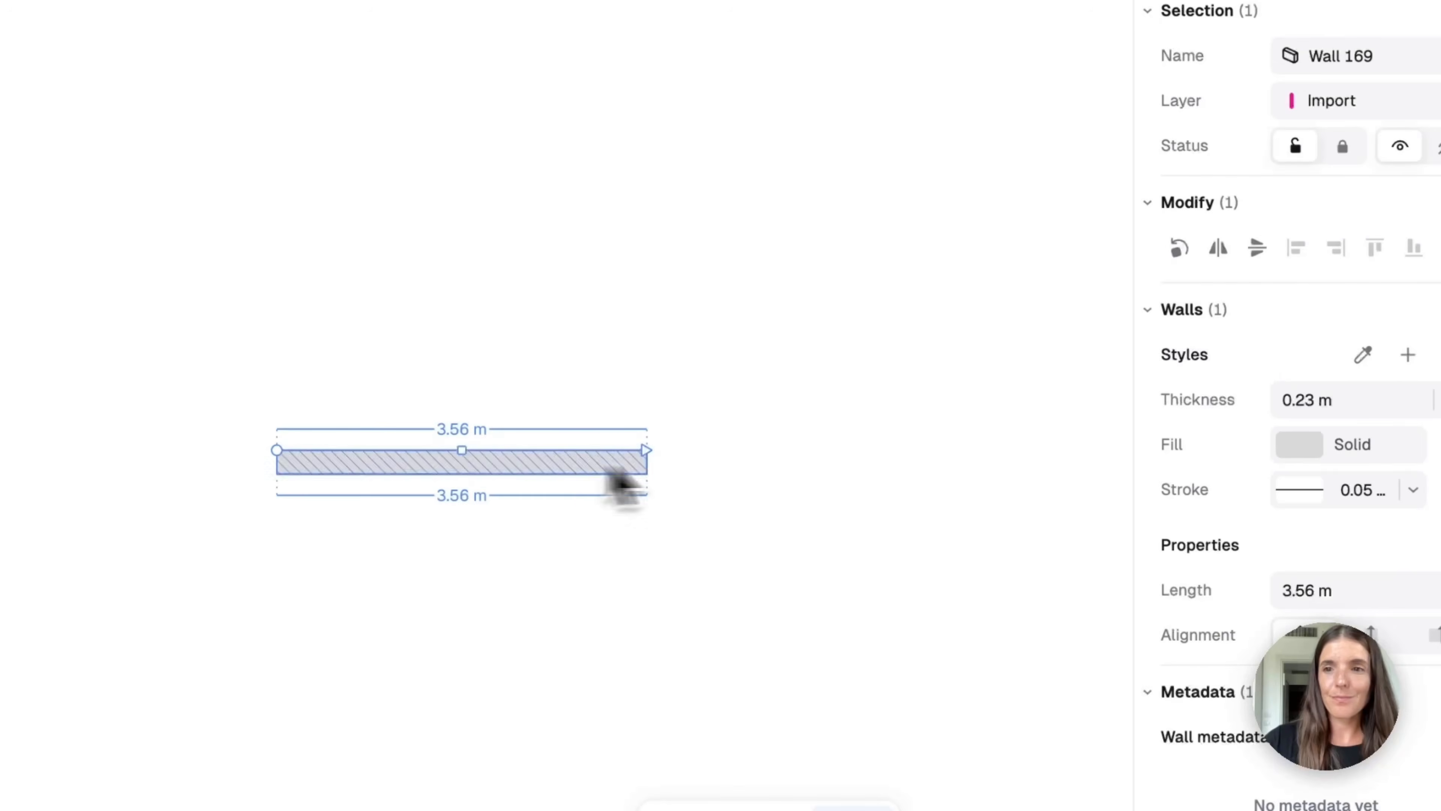
{"action": "key", "text": "Delete"}
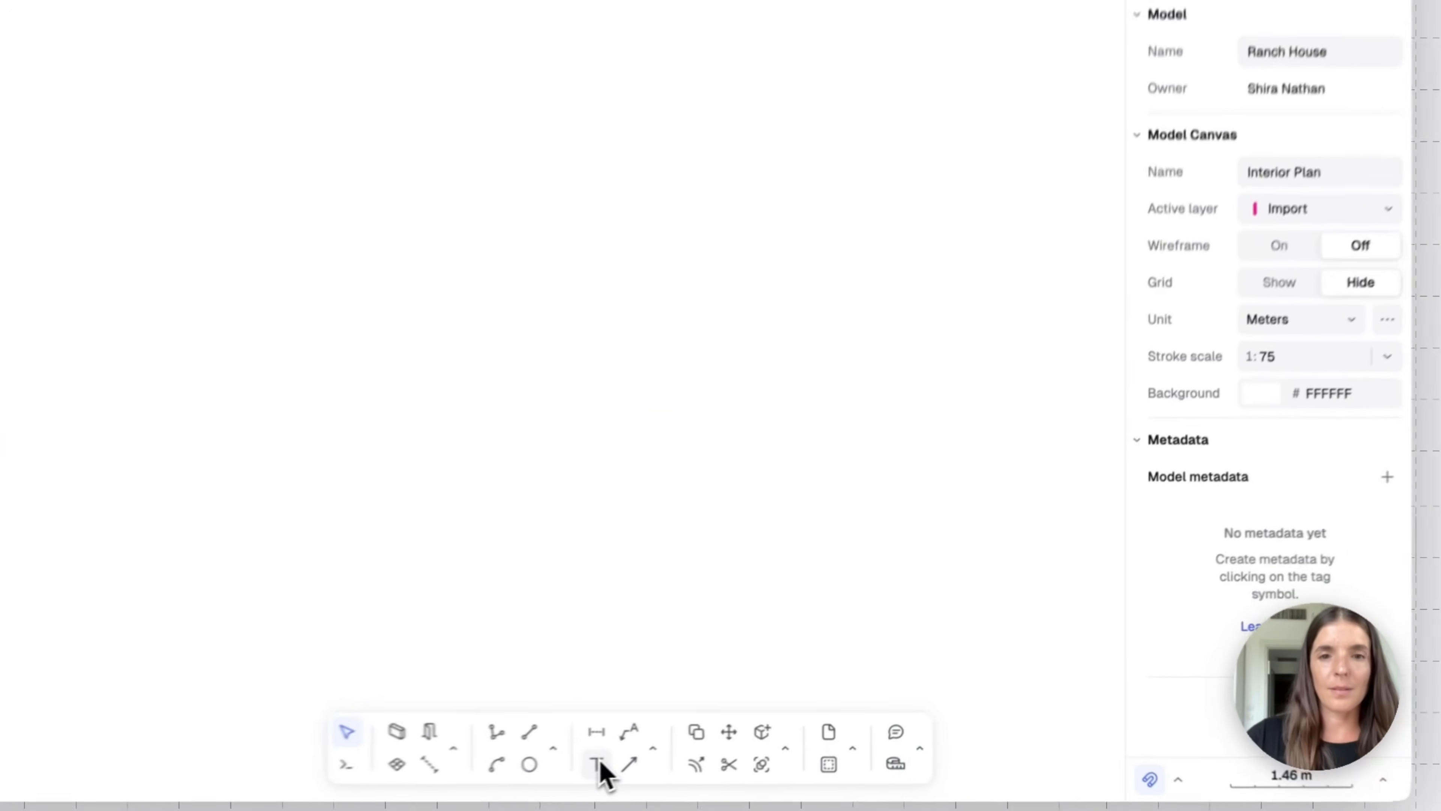
Place a text object with the default wording "Your text" in the empty area beside the plan.
{"action": "left_click", "coordinate": [693, 741]}
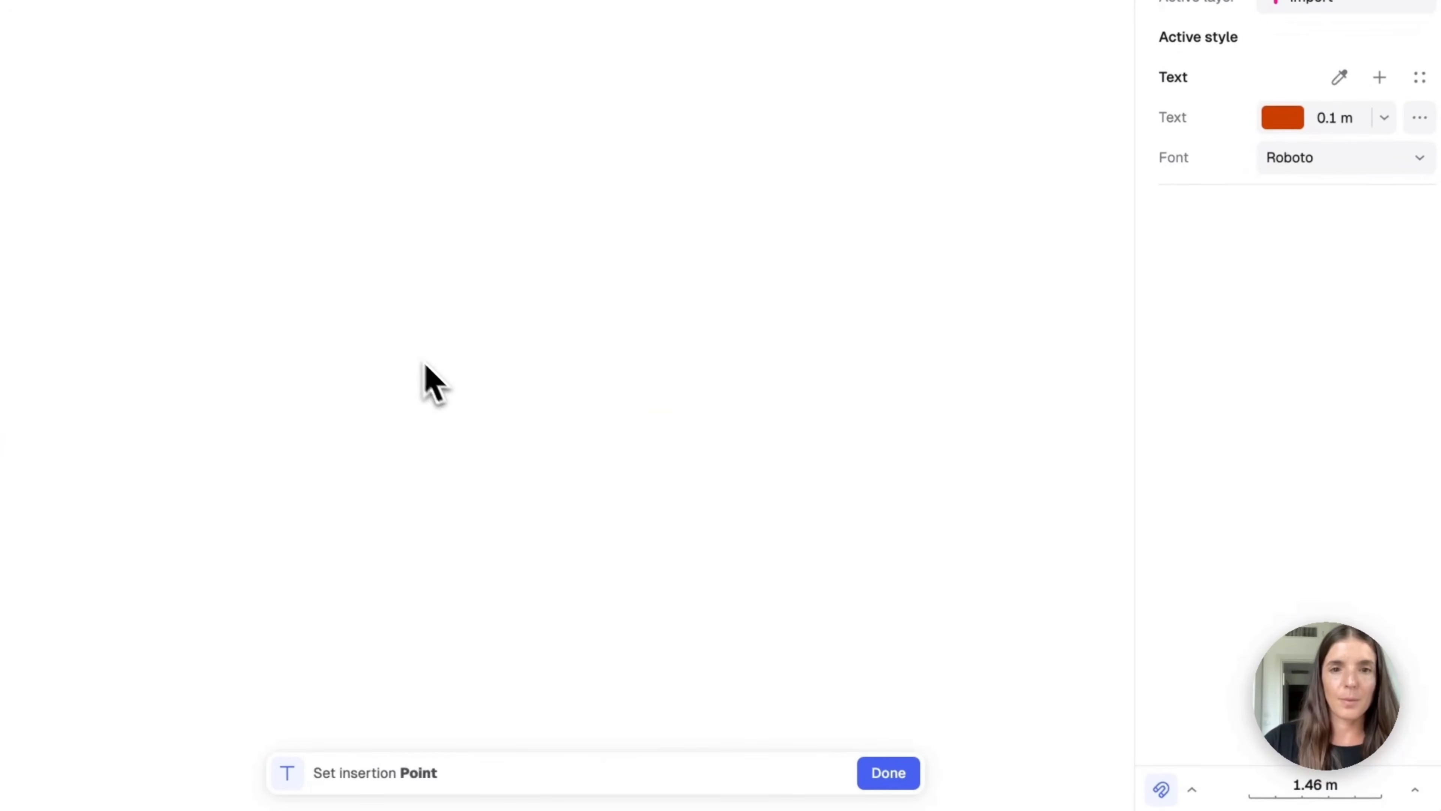
{"action": "left_click", "coordinate": [594, 455]}
{"action": "scroll", "coordinate": [476, 461], "scroll_direction": "up", "scroll_amount": 5}
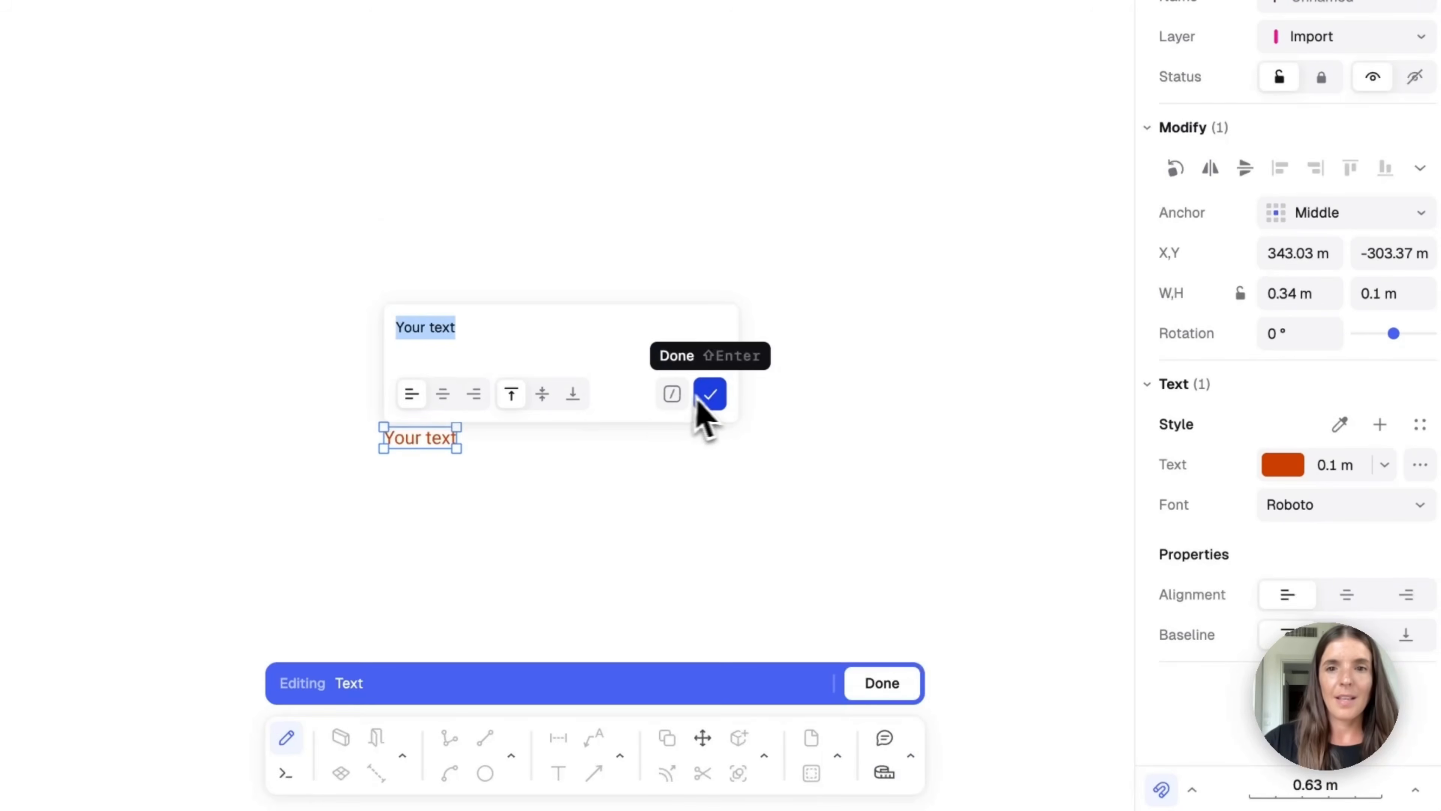
{"action": "left_click", "coordinate": [710, 397]}
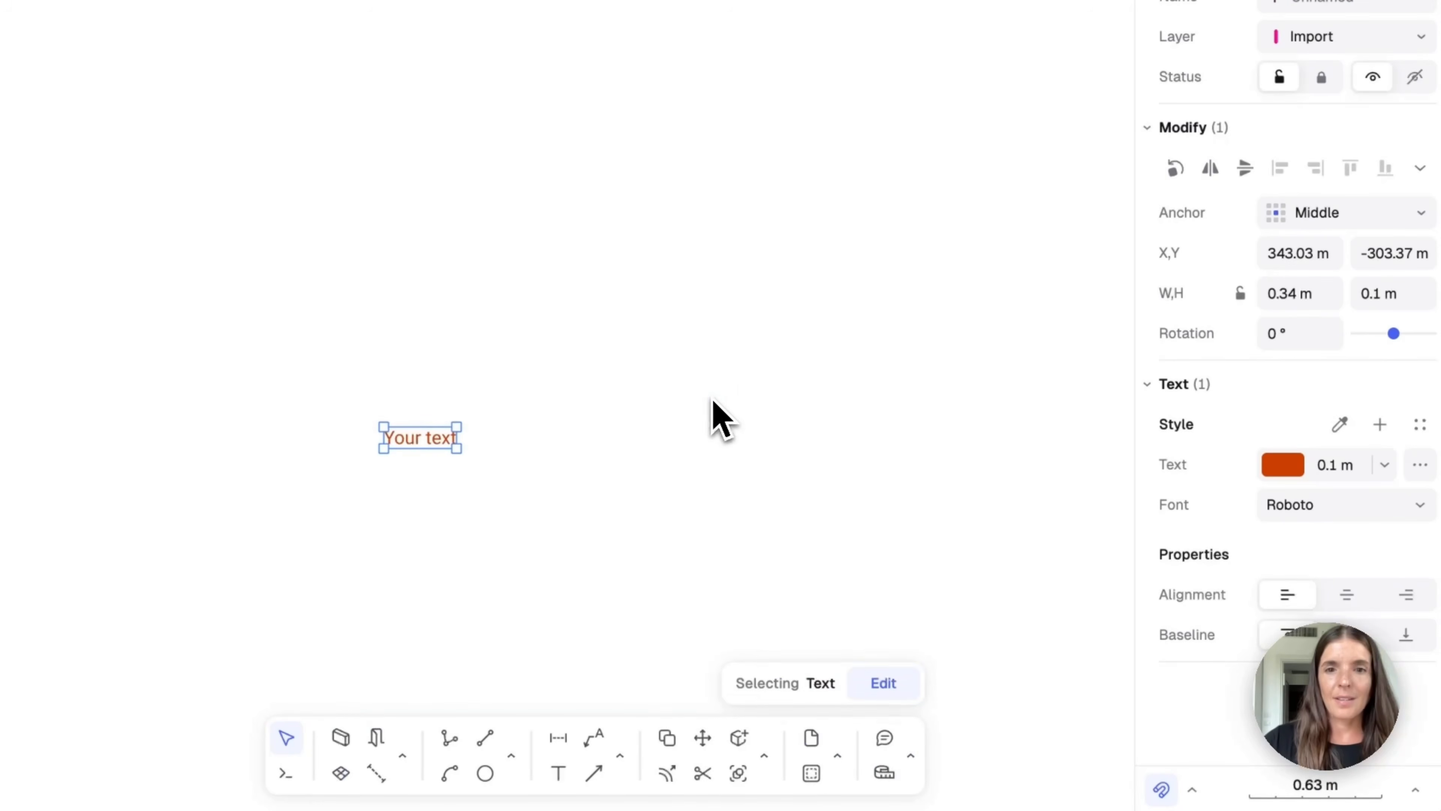
Review the size and font options of the sample text, and remove the text from the canvas.
{"action": "left_click", "coordinate": [1385, 464]}
{"action": "left_click", "coordinate": [1385, 465]}
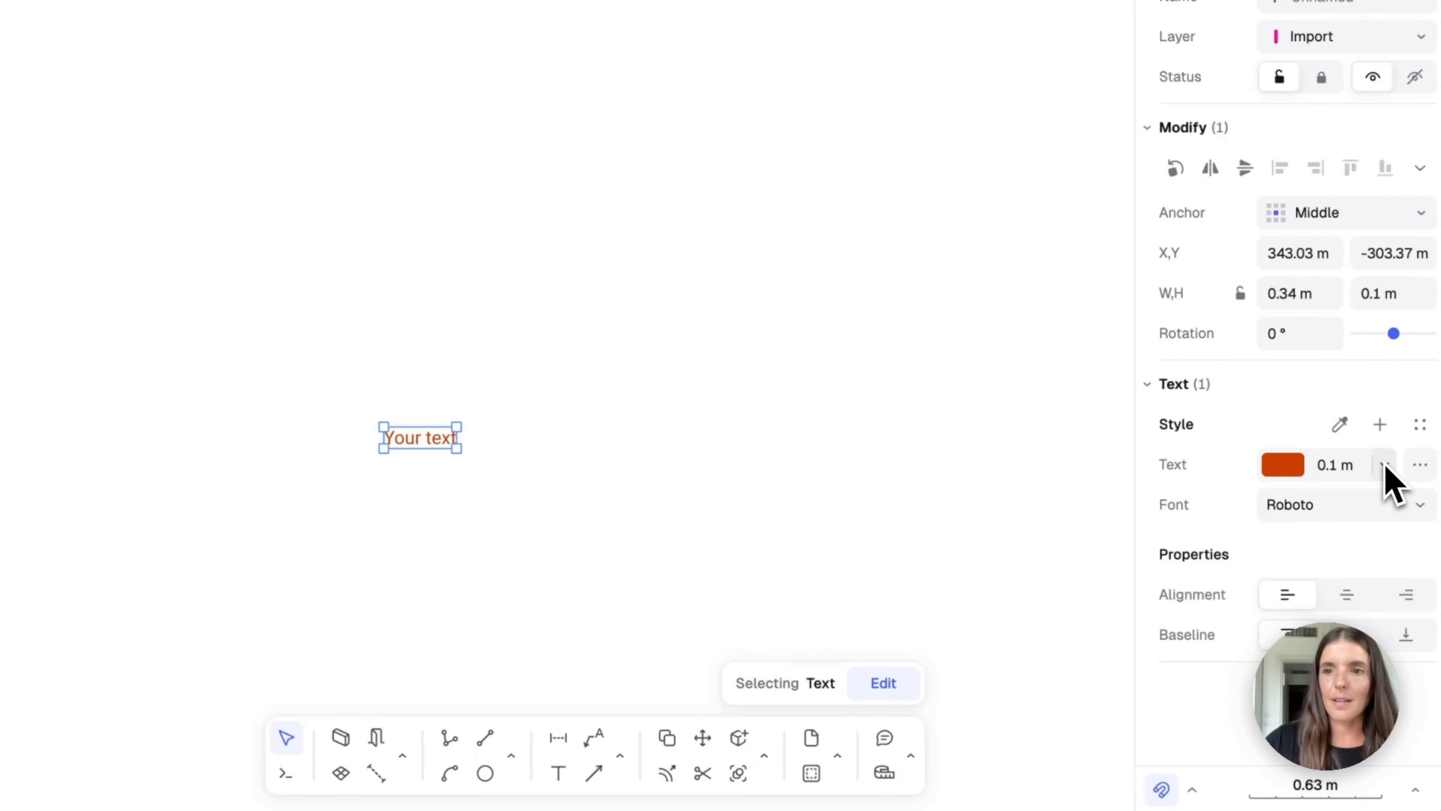
{"action": "left_click", "coordinate": [1420, 505]}
{"action": "left_click", "coordinate": [1421, 505]}
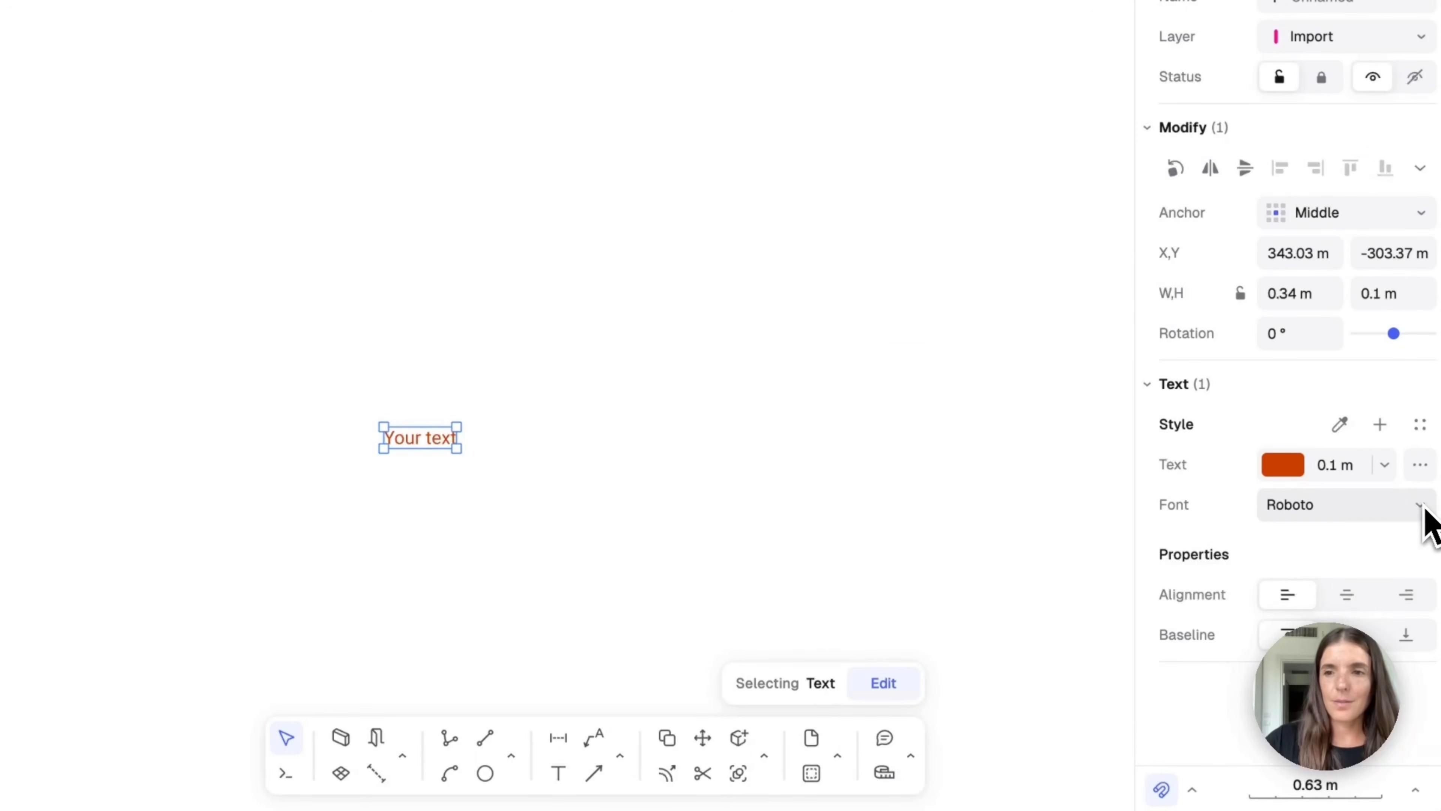
{"action": "left_click", "coordinate": [580, 474]}
Draw a horizontal dimension about 2.81 m long in the empty area, with its line offset about 0.57 m above the measured points.
{"action": "left_click", "coordinate": [559, 738]}
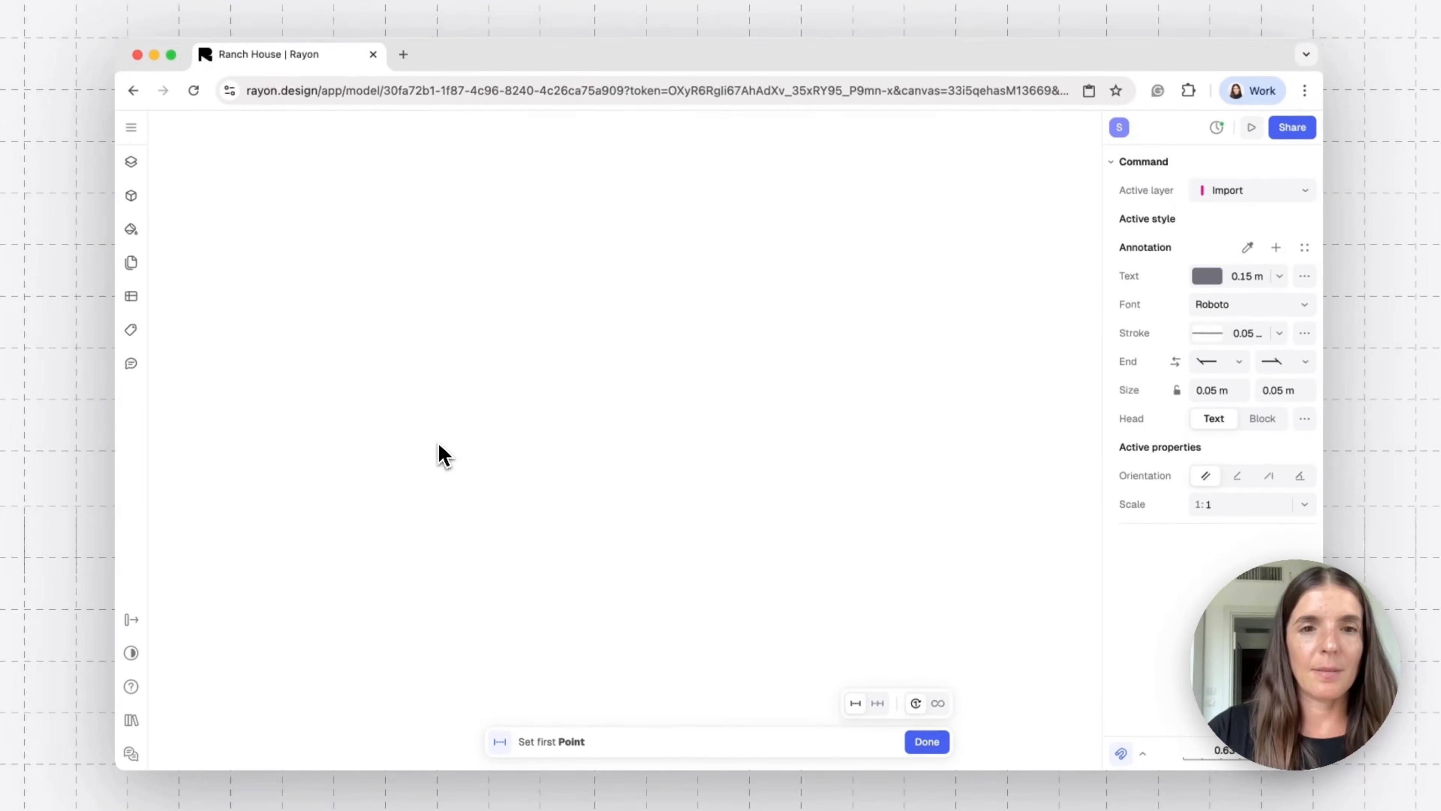
{"action": "left_click", "coordinate": [438, 445]}
{"action": "left_click", "coordinate": [866, 444]}
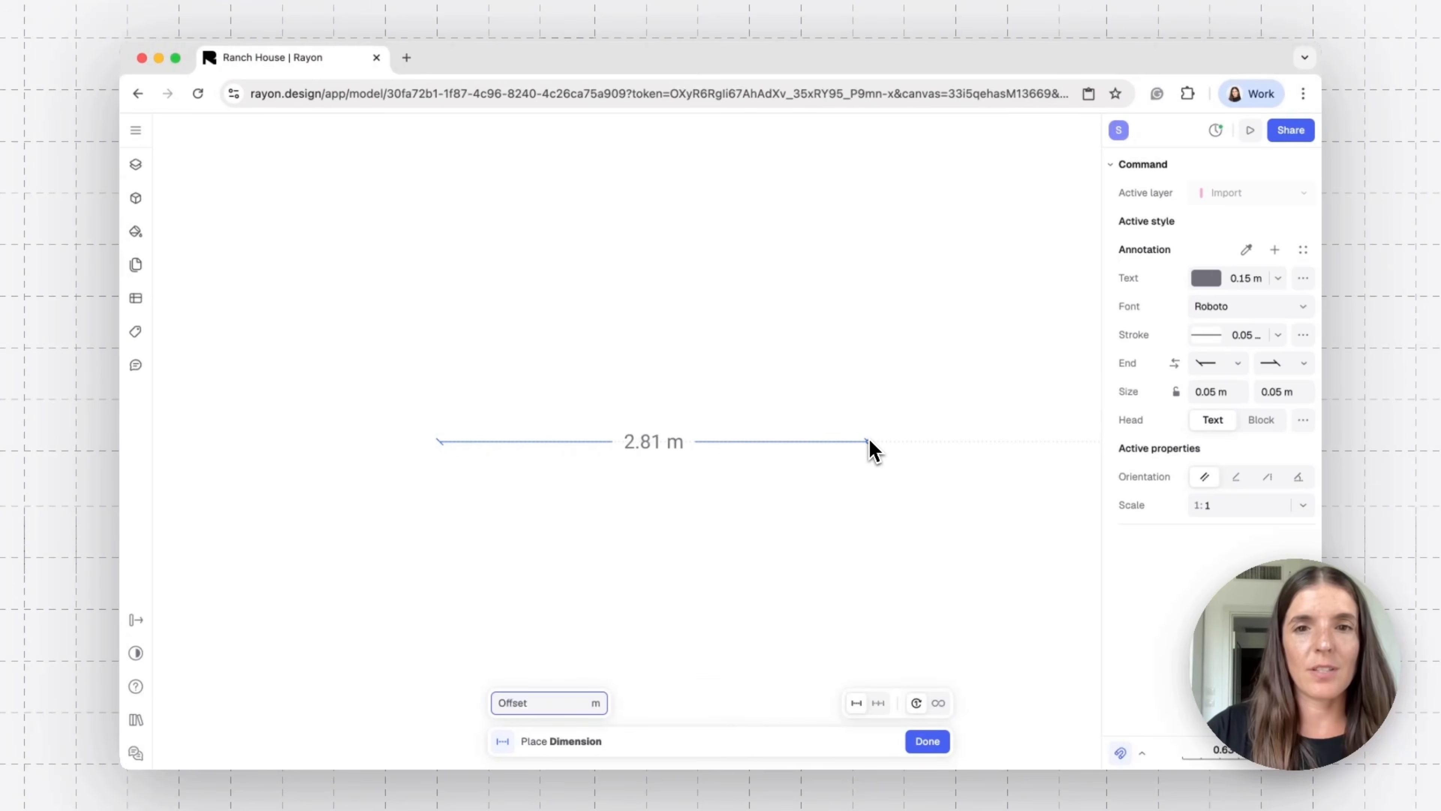
{"action": "left_click", "coordinate": [869, 361]}
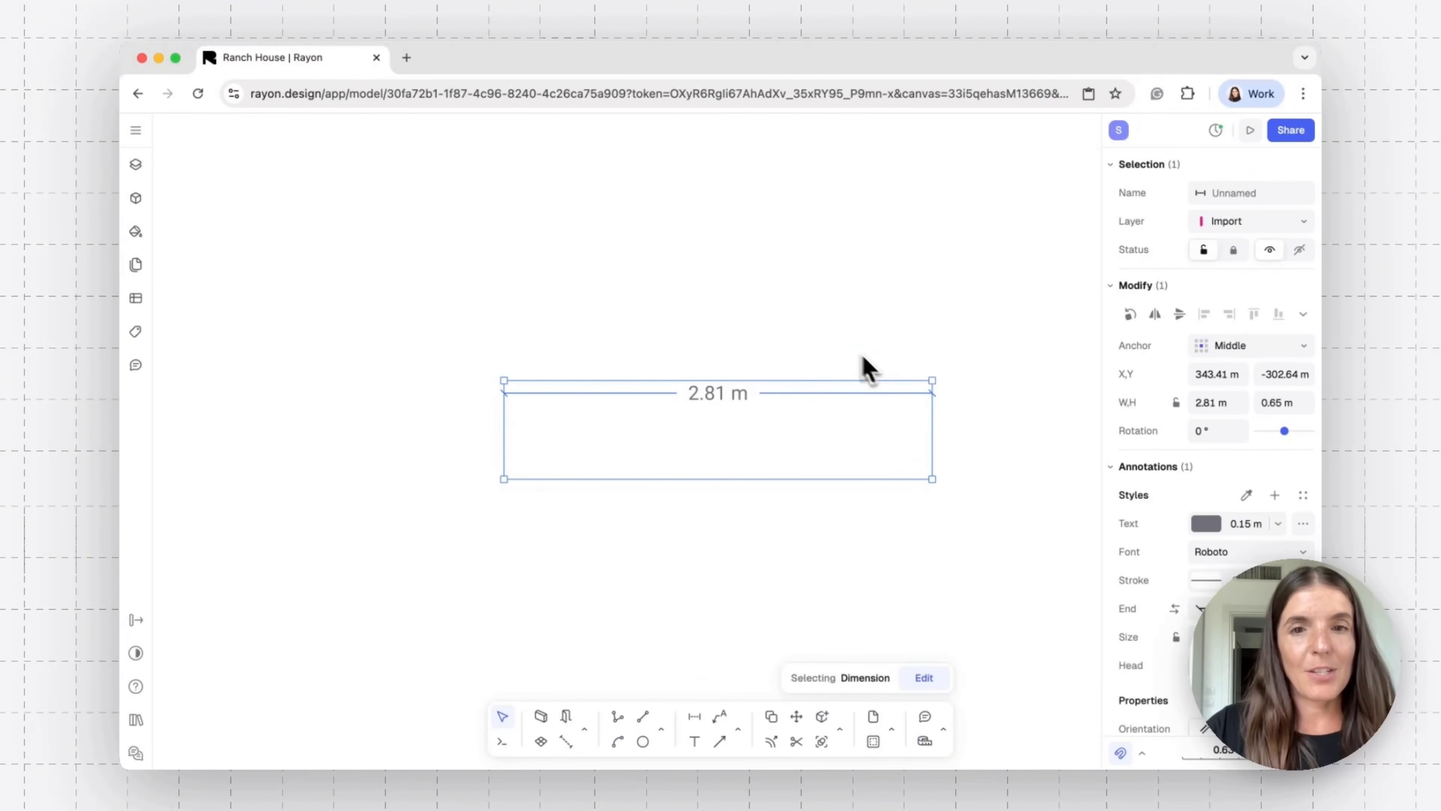
{"action": "key", "text": "Escape"}
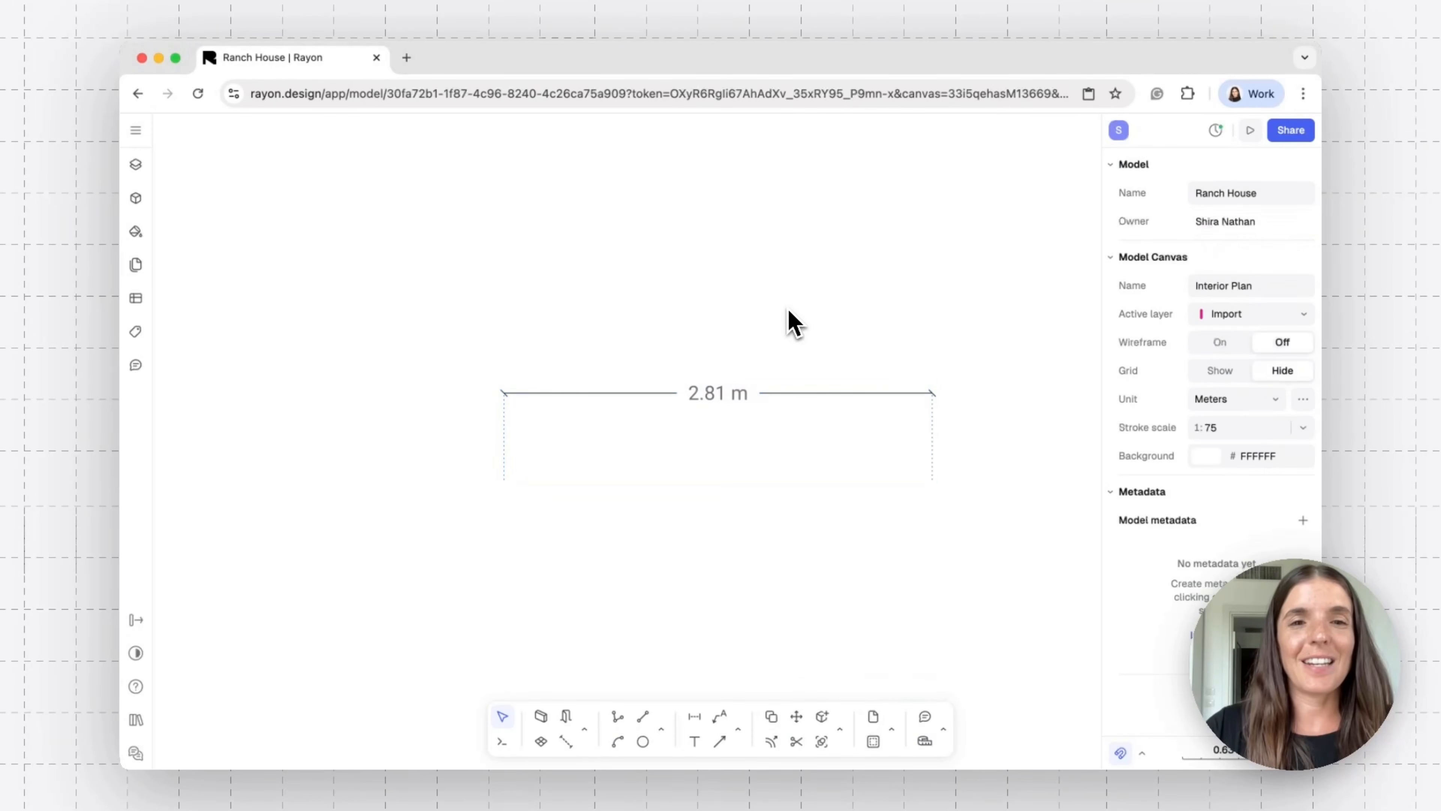
Set the dimension's text colour to bright blue, 2F2FFF.
{"action": "scroll", "coordinate": [765, 351], "scroll_direction": "up", "scroll_amount": 1}
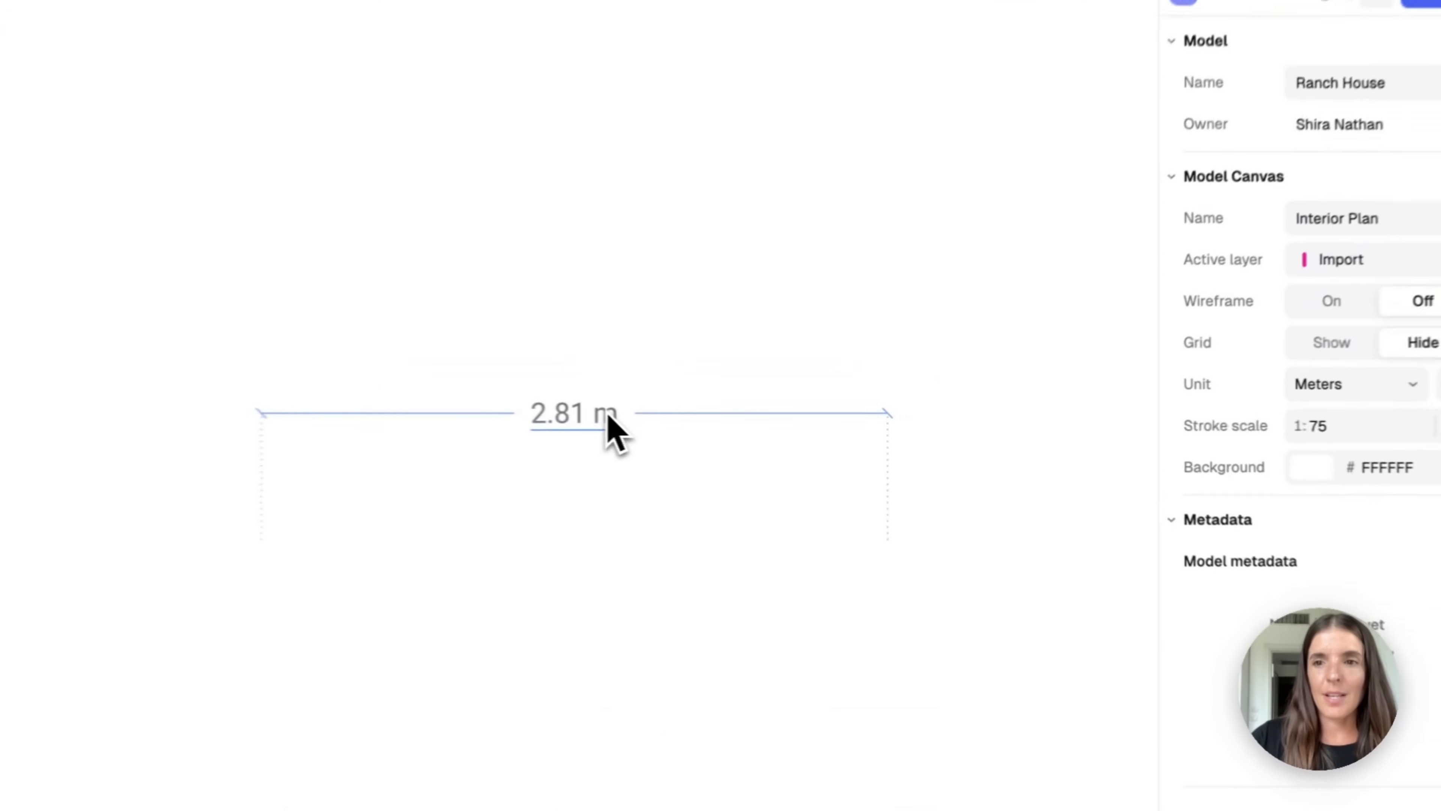
{"action": "left_click", "coordinate": [726, 427]}
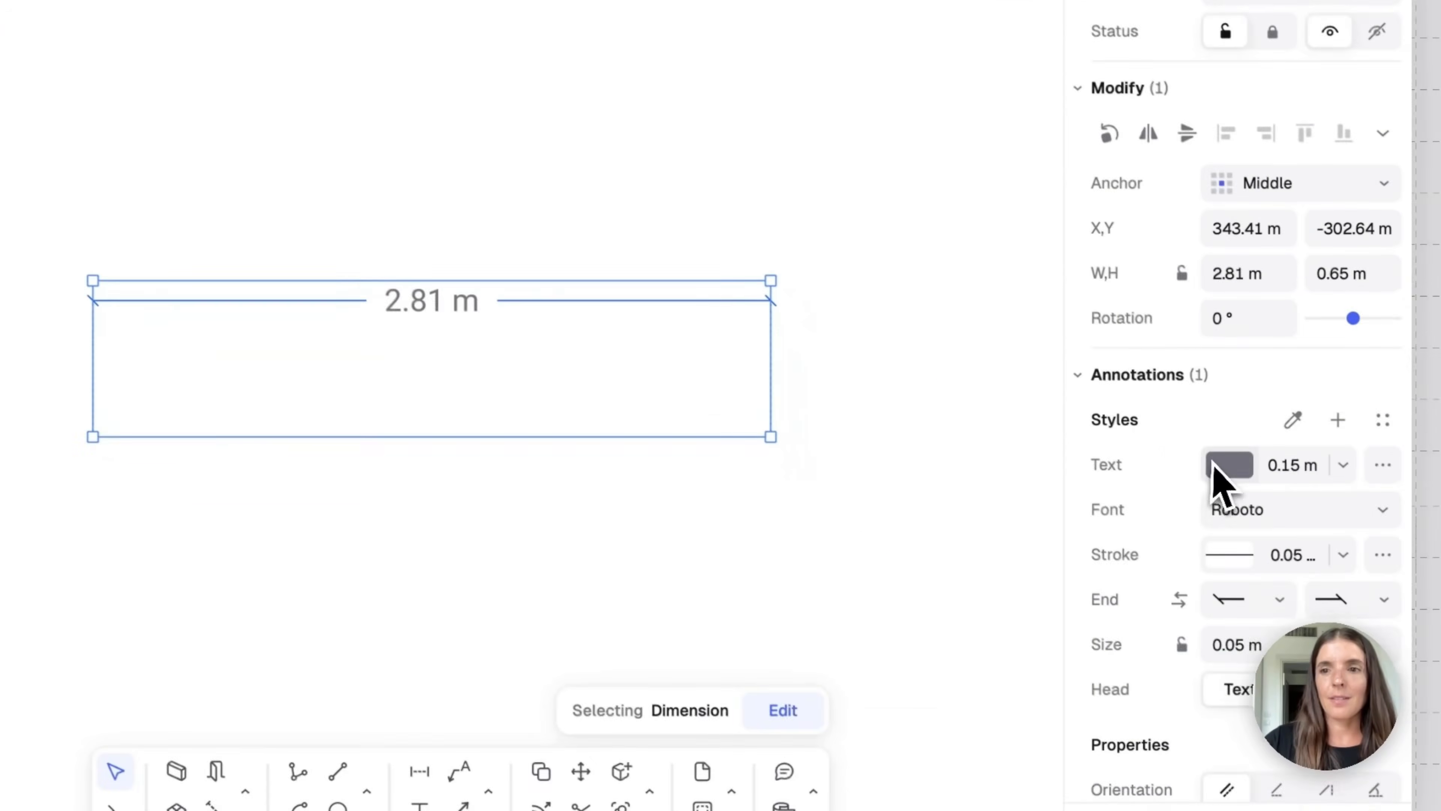
{"action": "scroll", "coordinate": [1210, 538], "scroll_direction": "down", "scroll_amount": 2}
{"action": "left_click", "coordinate": [1218, 372]}
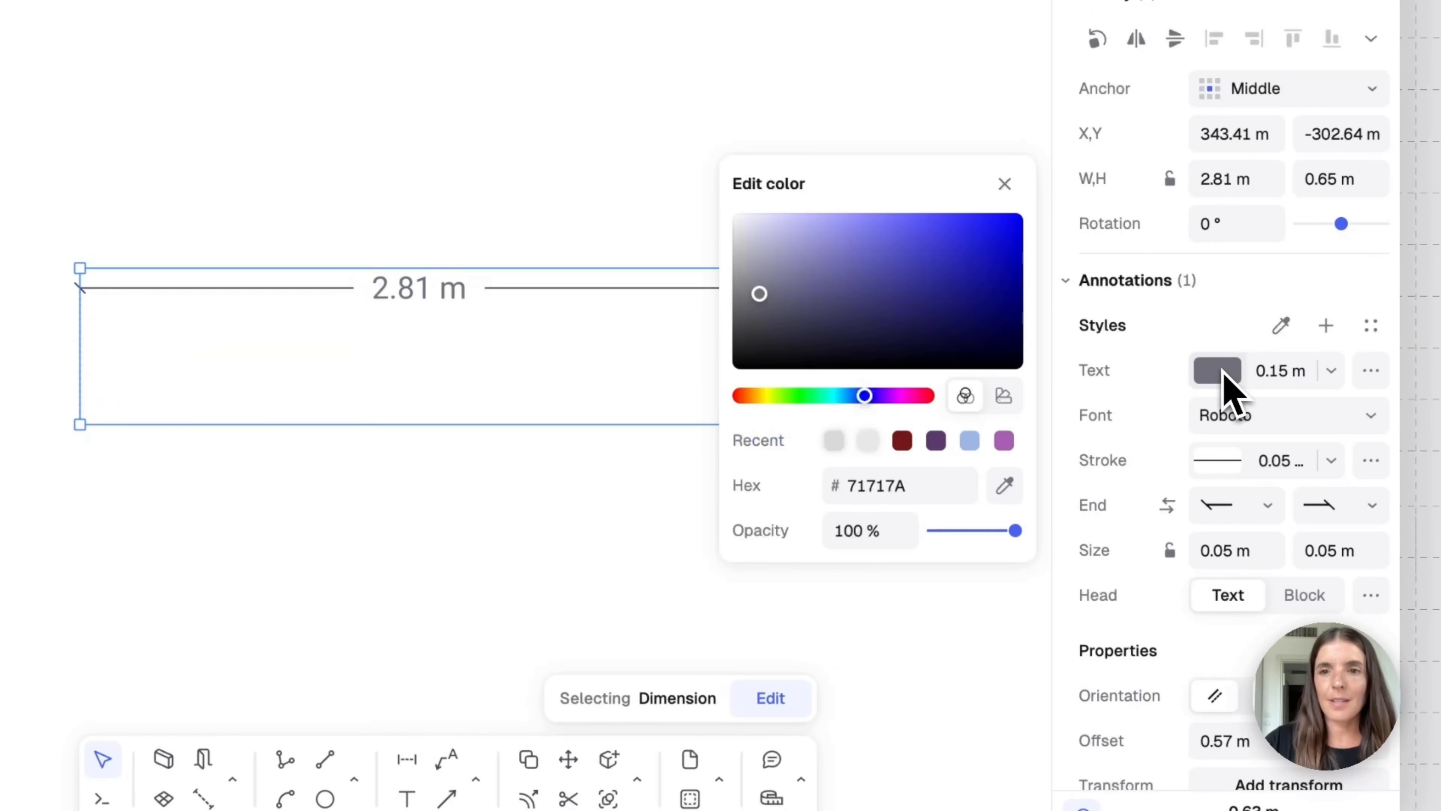
{"action": "left_click", "coordinate": [965, 222]}
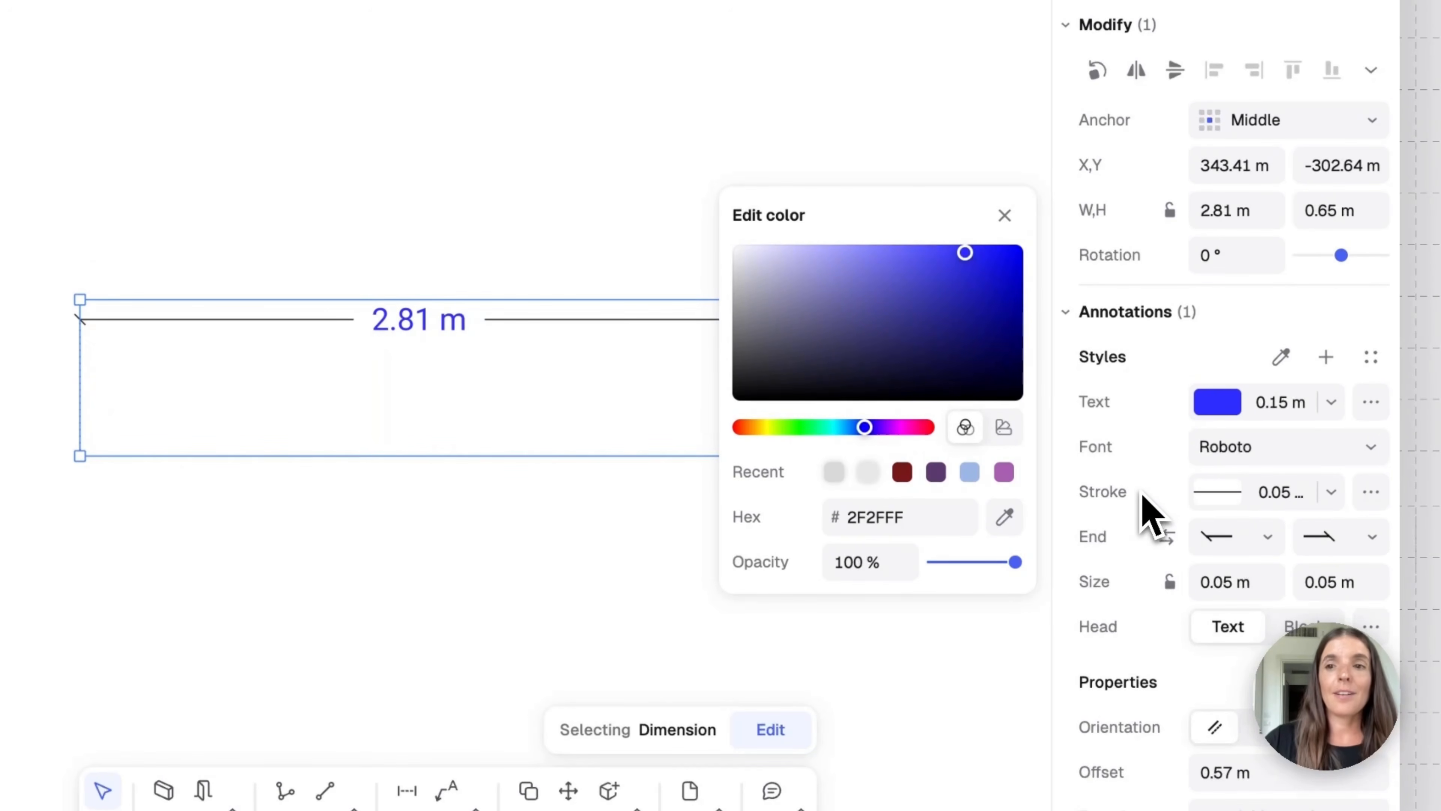
Examine the unit options in the dimension's units and precision settings.
{"action": "left_click", "coordinate": [1371, 403]}
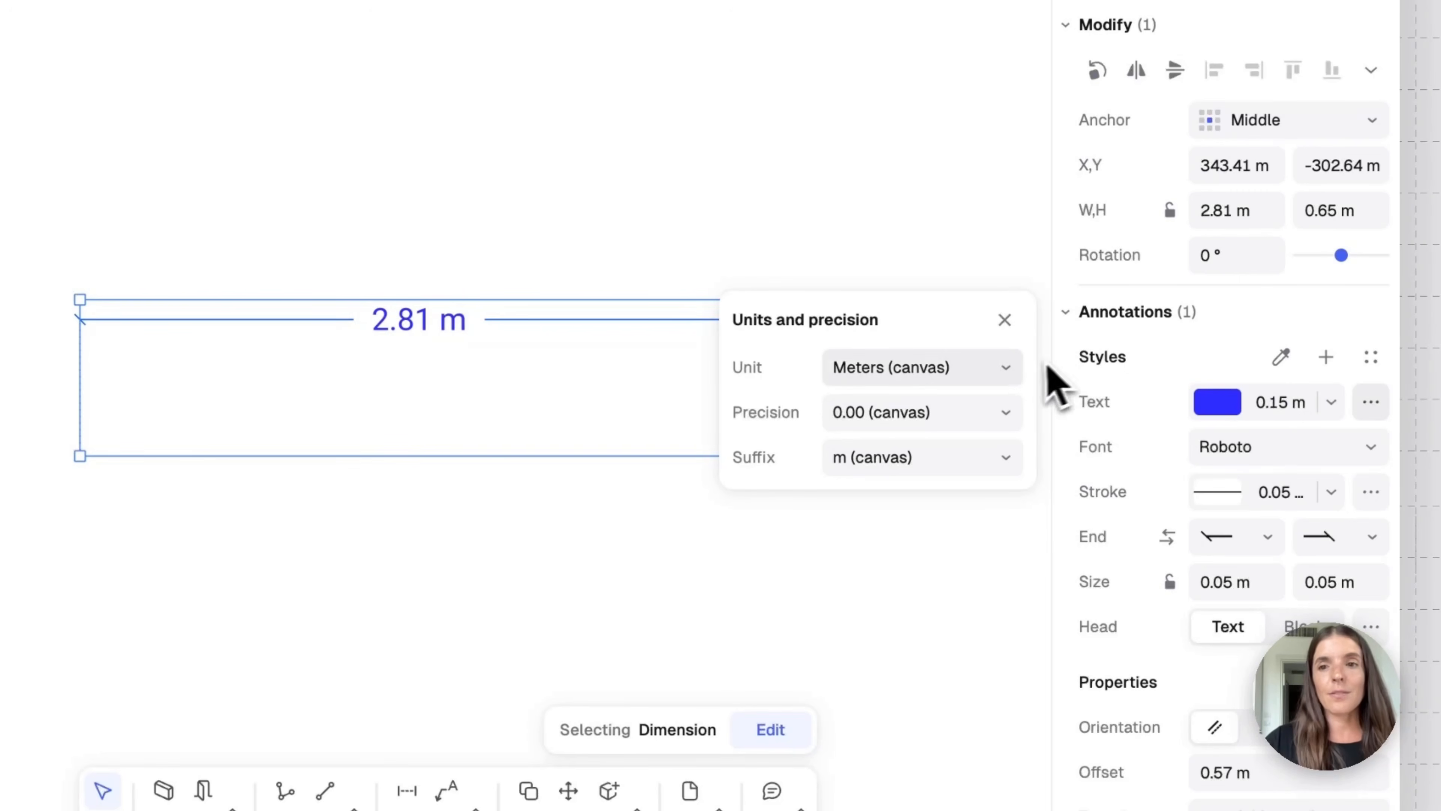
{"action": "left_click", "coordinate": [1016, 370]}
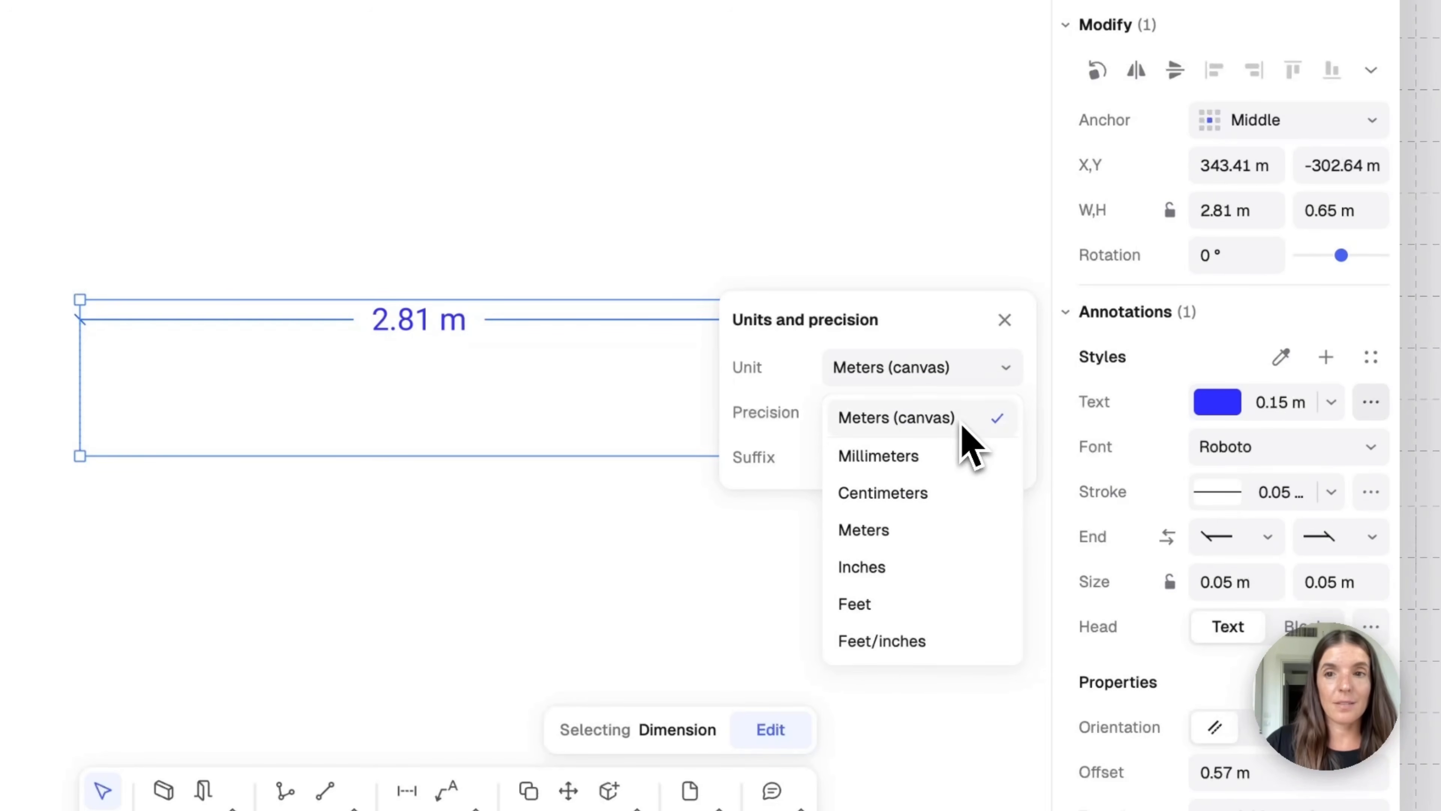
{"action": "left_click", "coordinate": [1006, 321]}
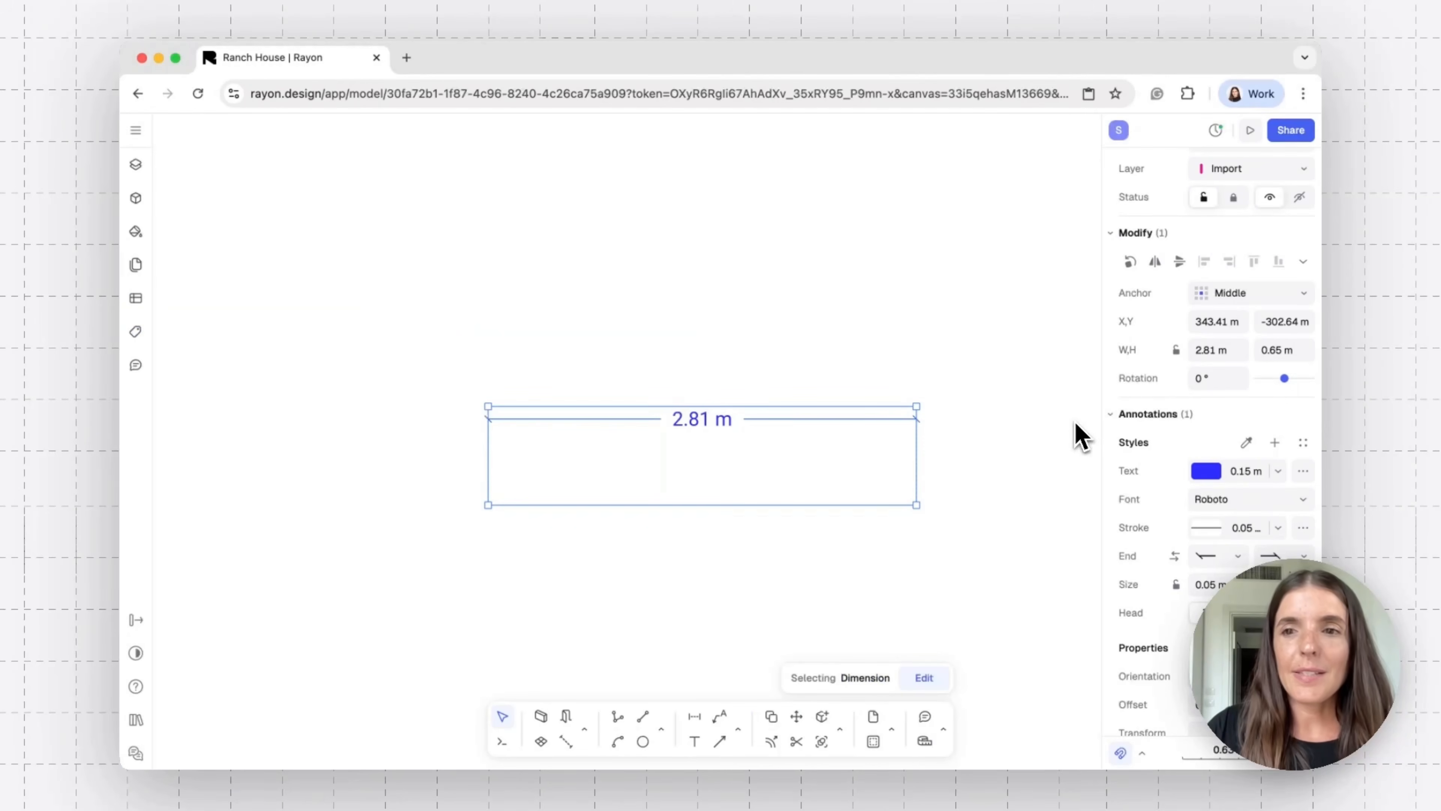
Set both ends of the dimension line to the round dot symbol.
{"action": "left_click", "coordinate": [1237, 556]}
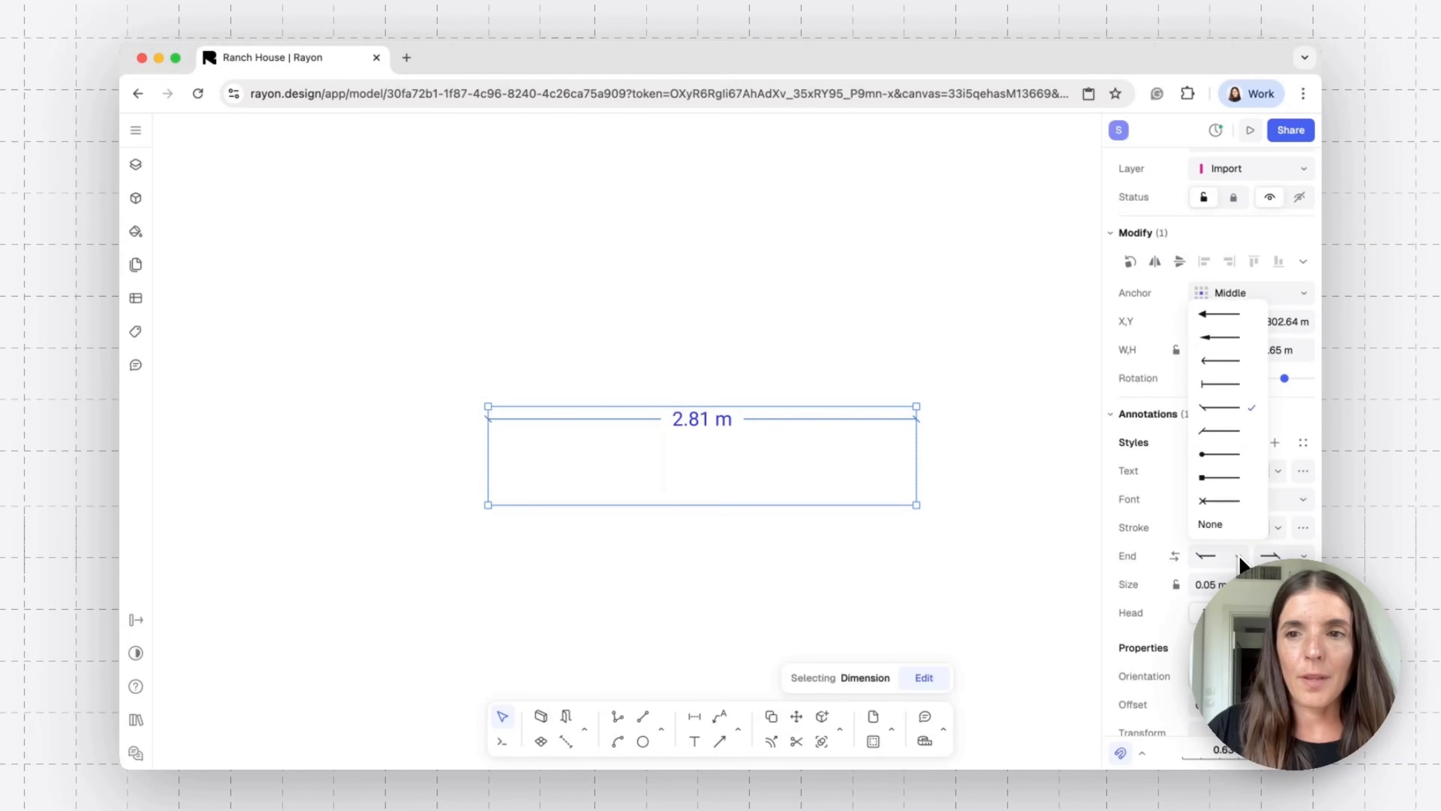
{"action": "left_click", "coordinate": [1220, 457]}
{"action": "left_click", "coordinate": [1283, 556]}
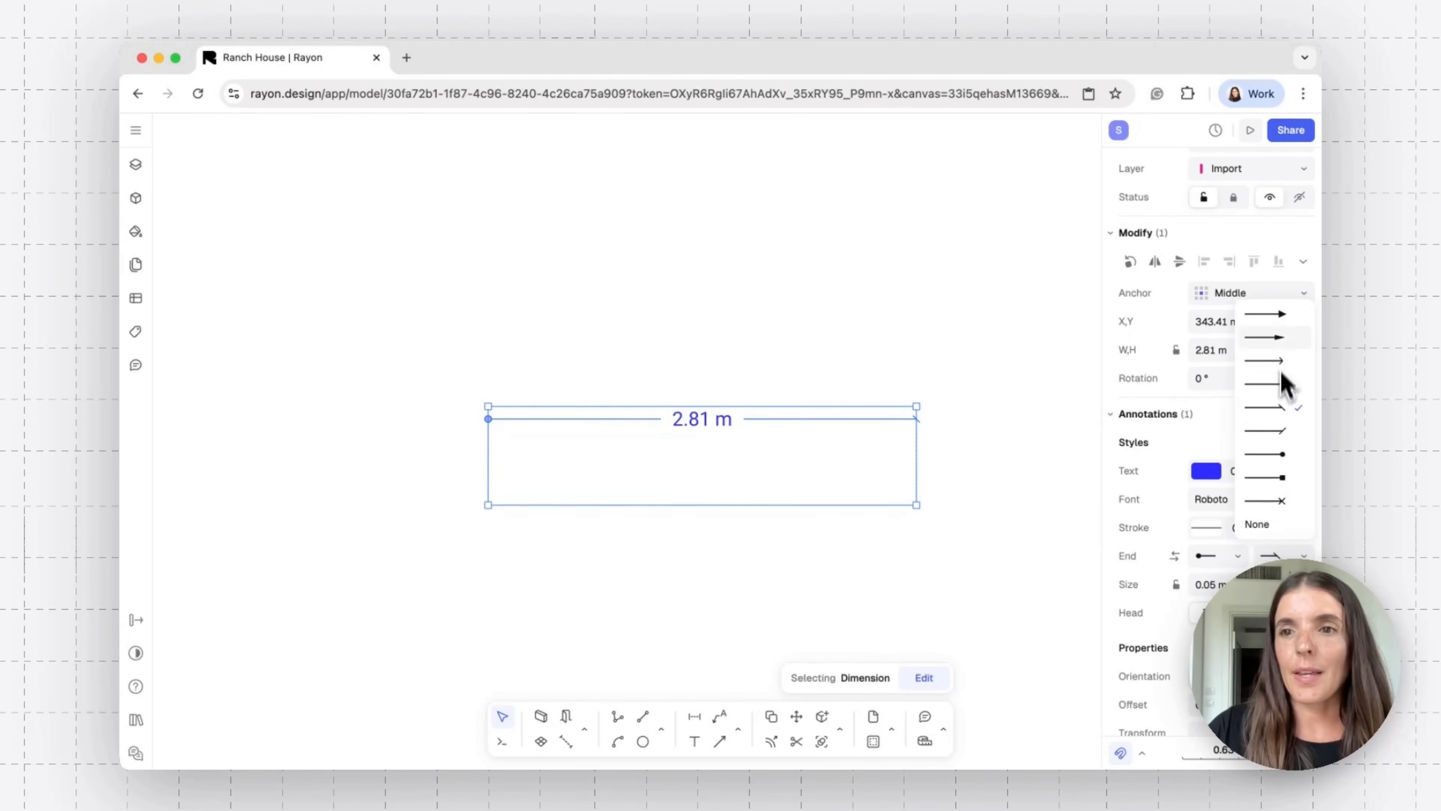
{"action": "left_click", "coordinate": [1283, 462]}
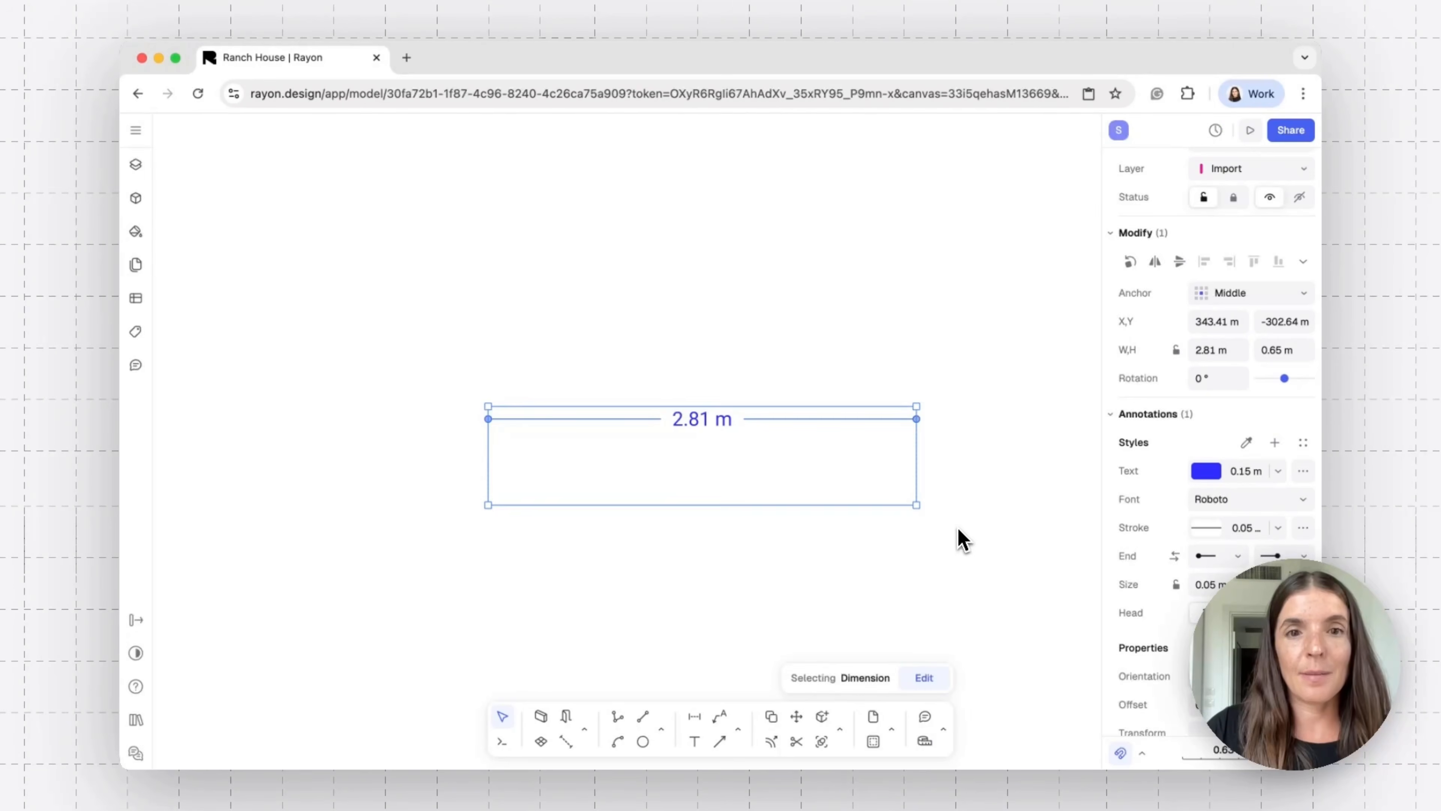
{"action": "left_click", "coordinate": [963, 539]}
Save the dimension's formatting as a new annotation style named Dim_01.
{"action": "scroll", "coordinate": [964, 541], "scroll_direction": "left", "scroll_amount": 2}
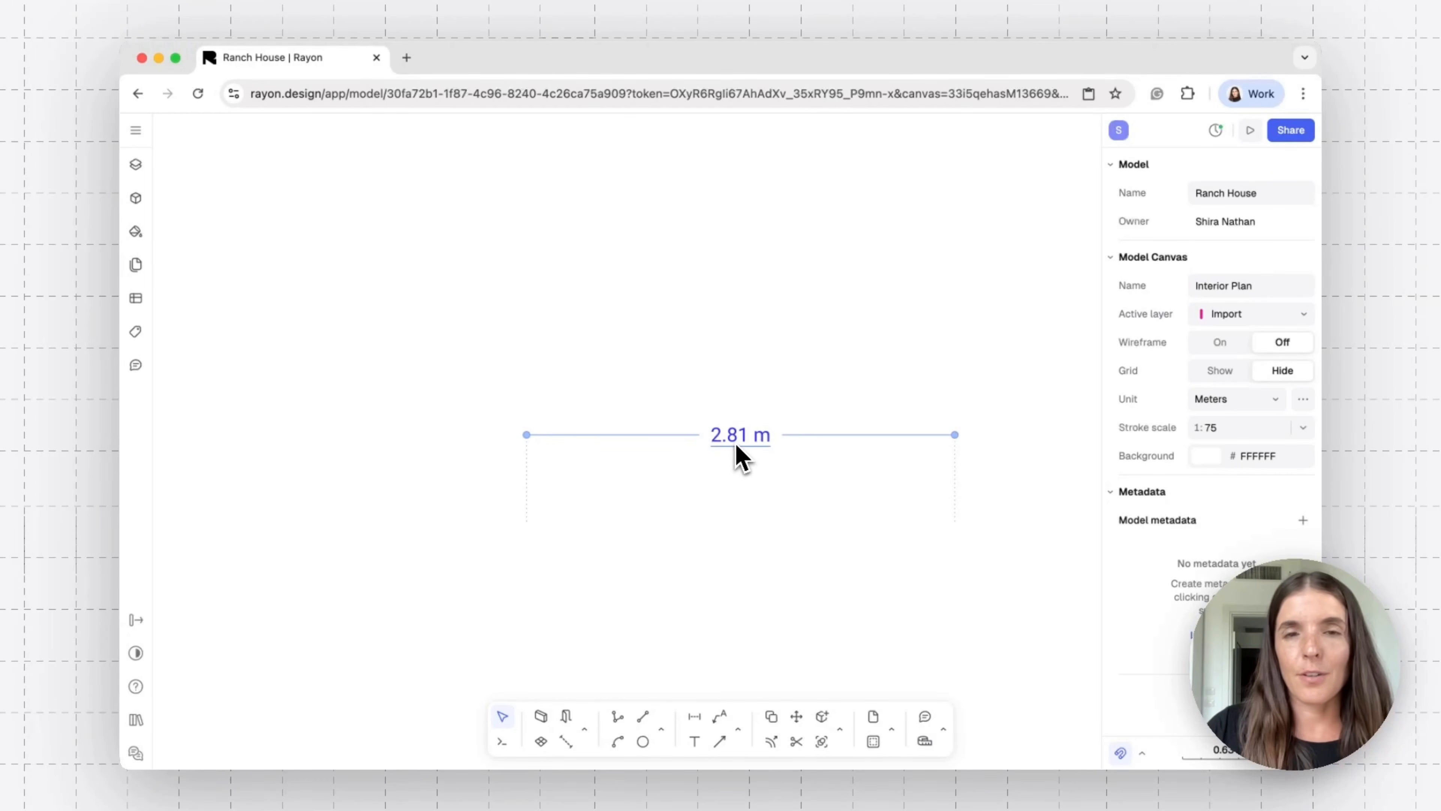
{"action": "scroll", "coordinate": [859, 391], "scroll_direction": "right", "scroll_amount": 2}
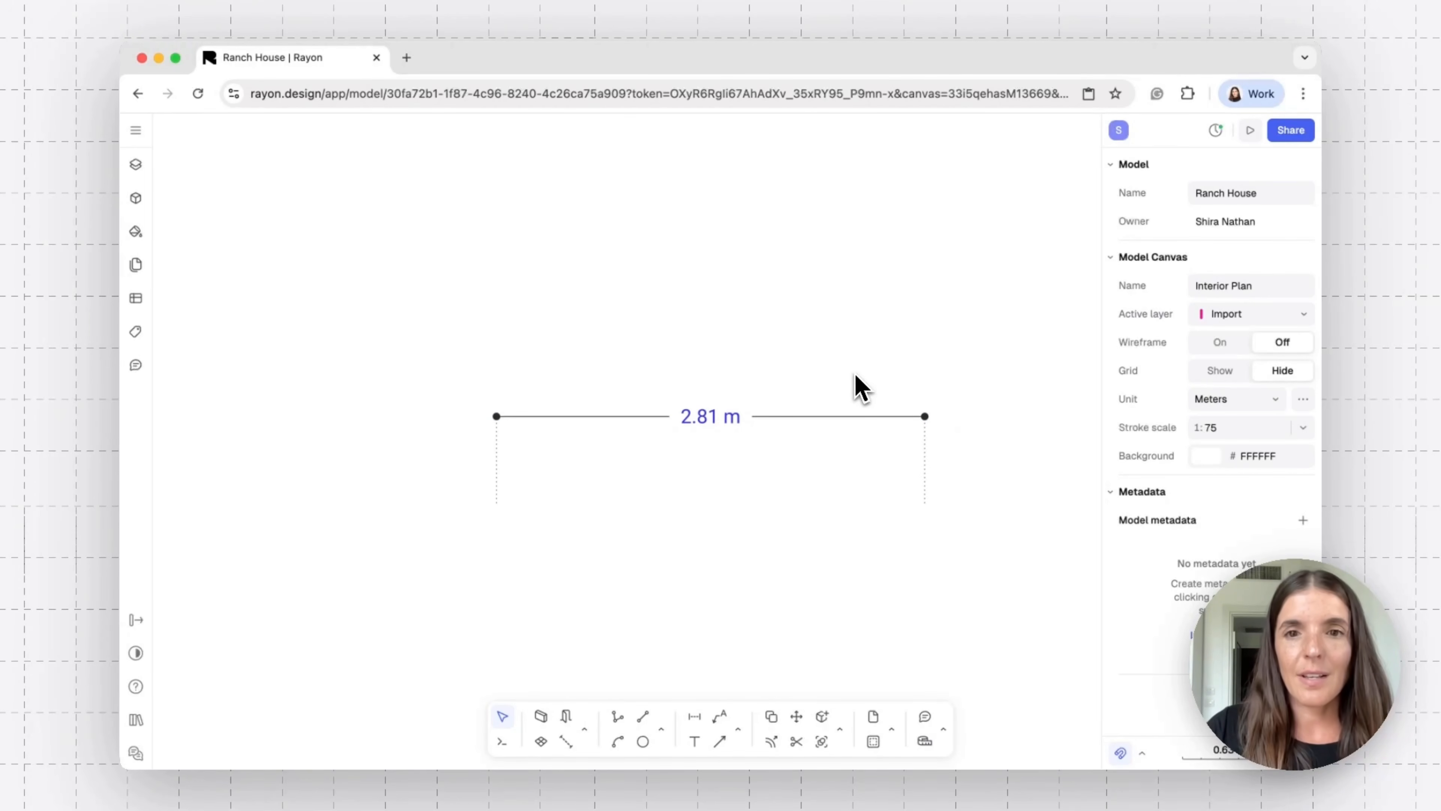
{"action": "left_click", "coordinate": [790, 498]}
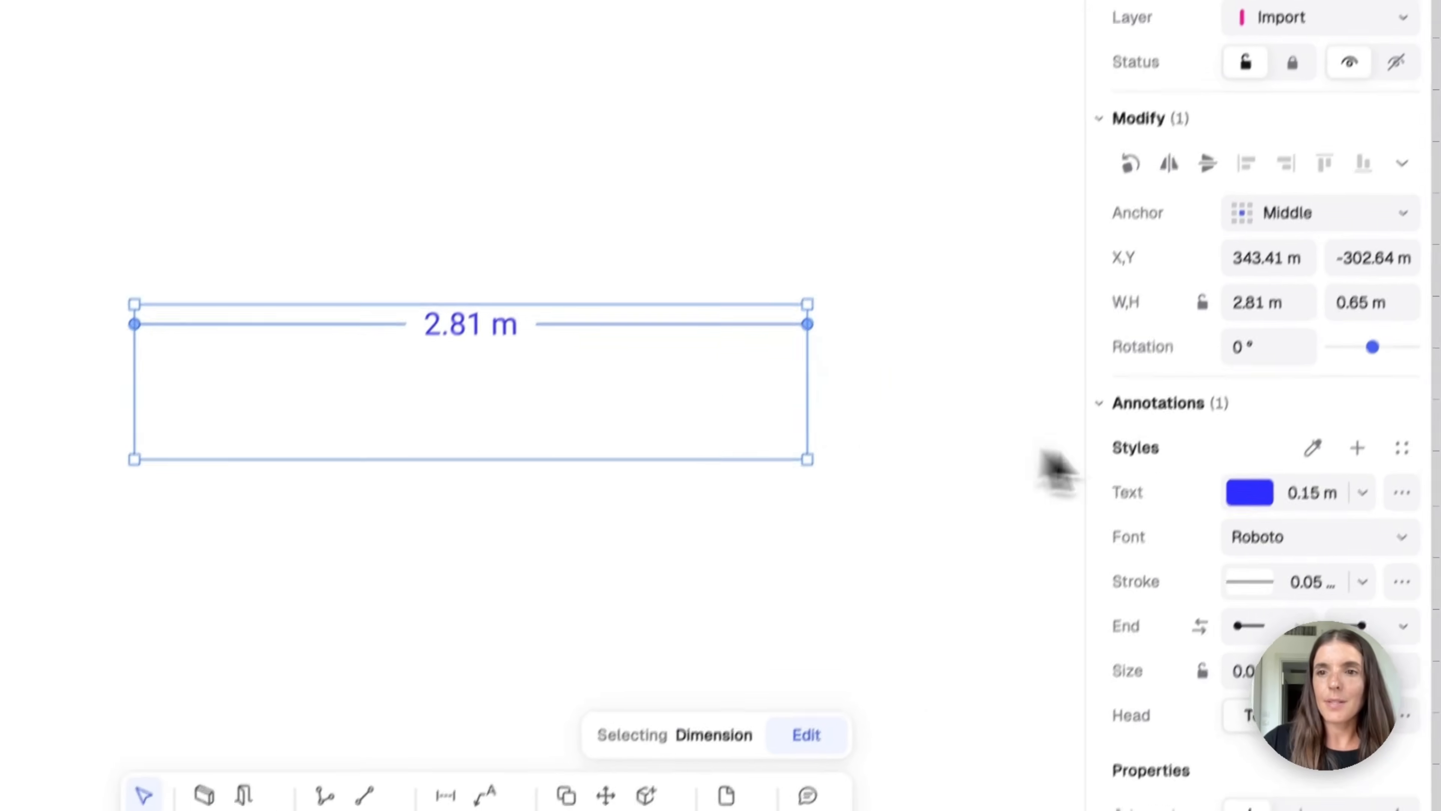
{"action": "scroll", "coordinate": [1178, 495], "scroll_direction": "down", "scroll_amount": 2}
{"action": "scroll", "coordinate": [1173, 524], "scroll_direction": "down", "scroll_amount": 1}
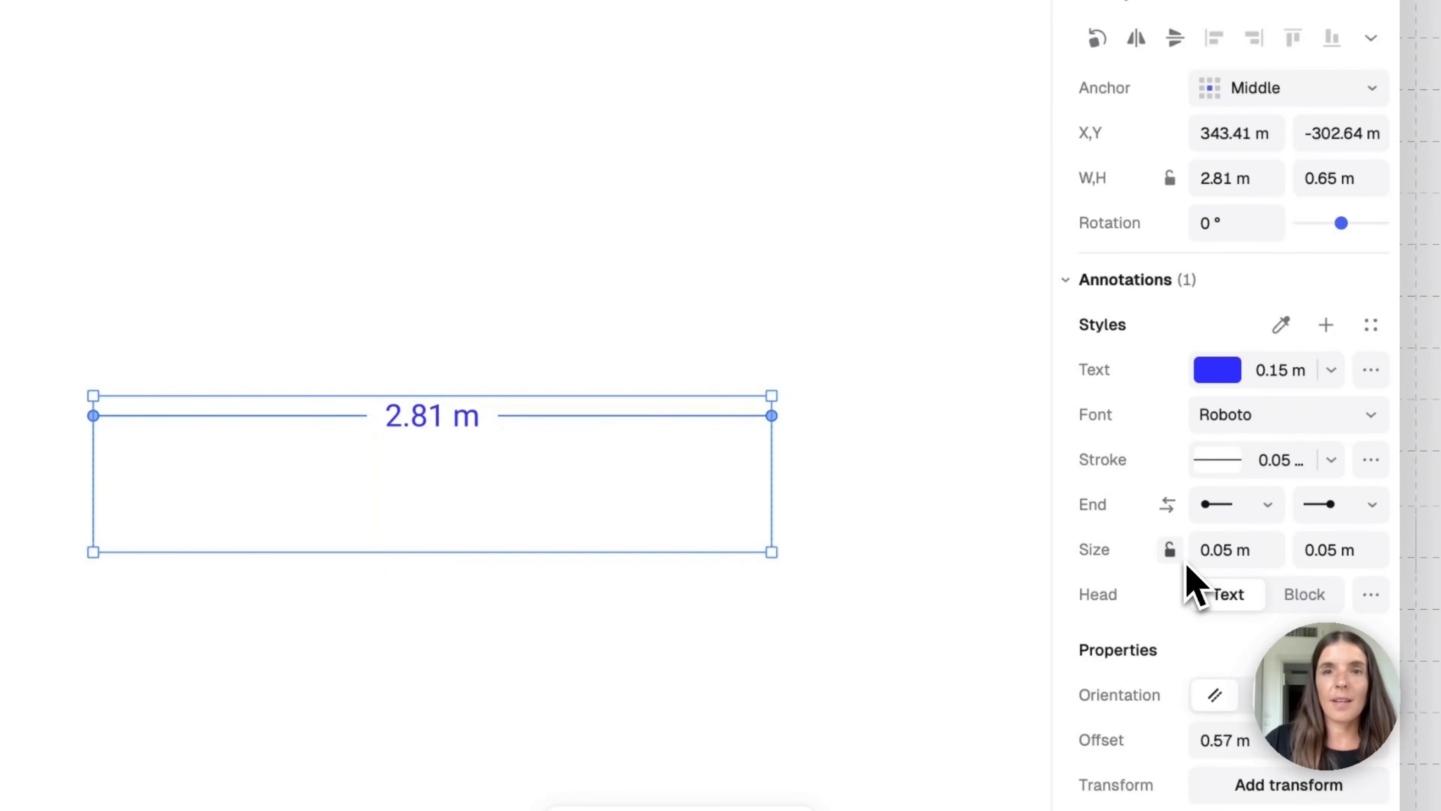
{"action": "left_click", "coordinate": [1332, 336]}
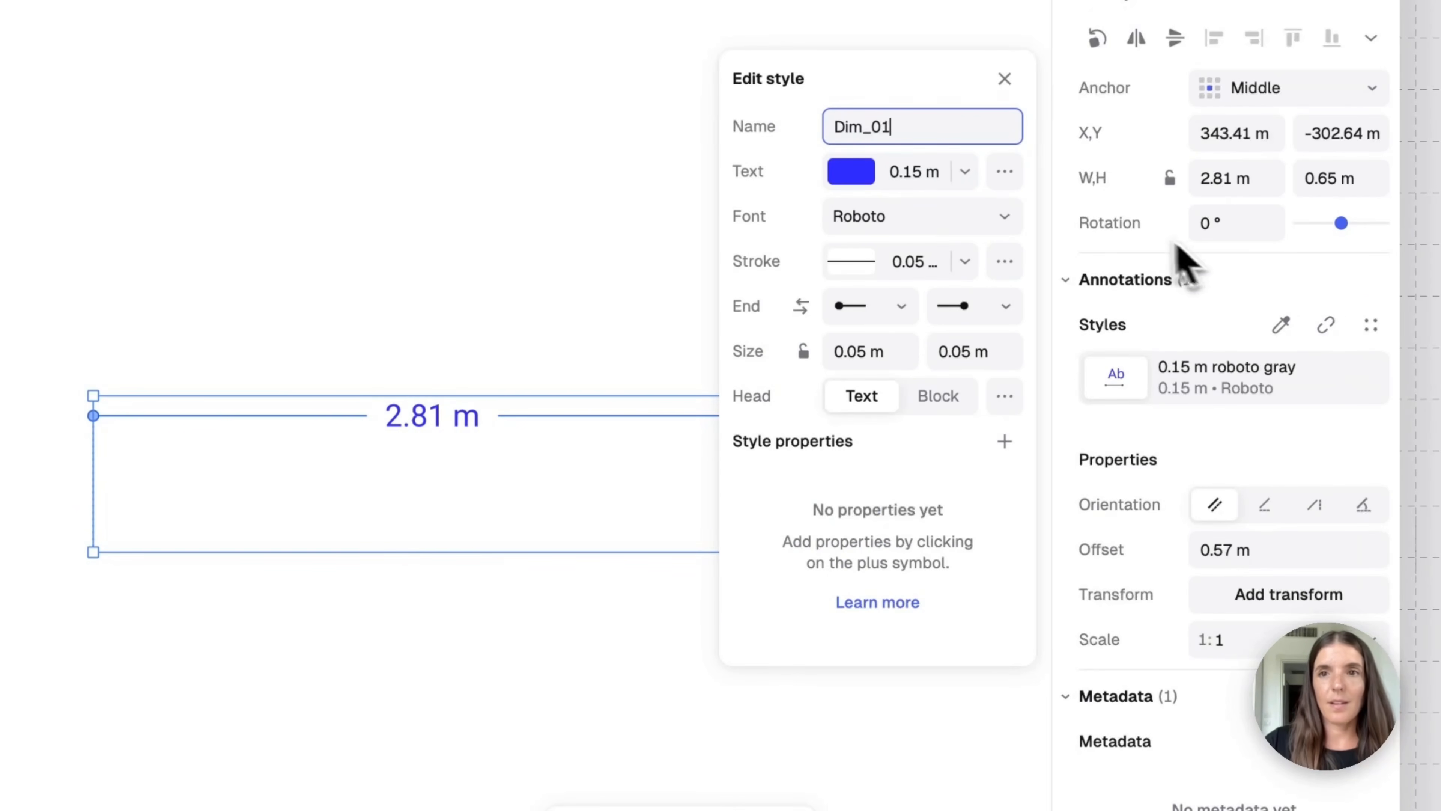
{"action": "left_click", "coordinate": [928, 73]}
{"action": "left_click", "coordinate": [1004, 224]}
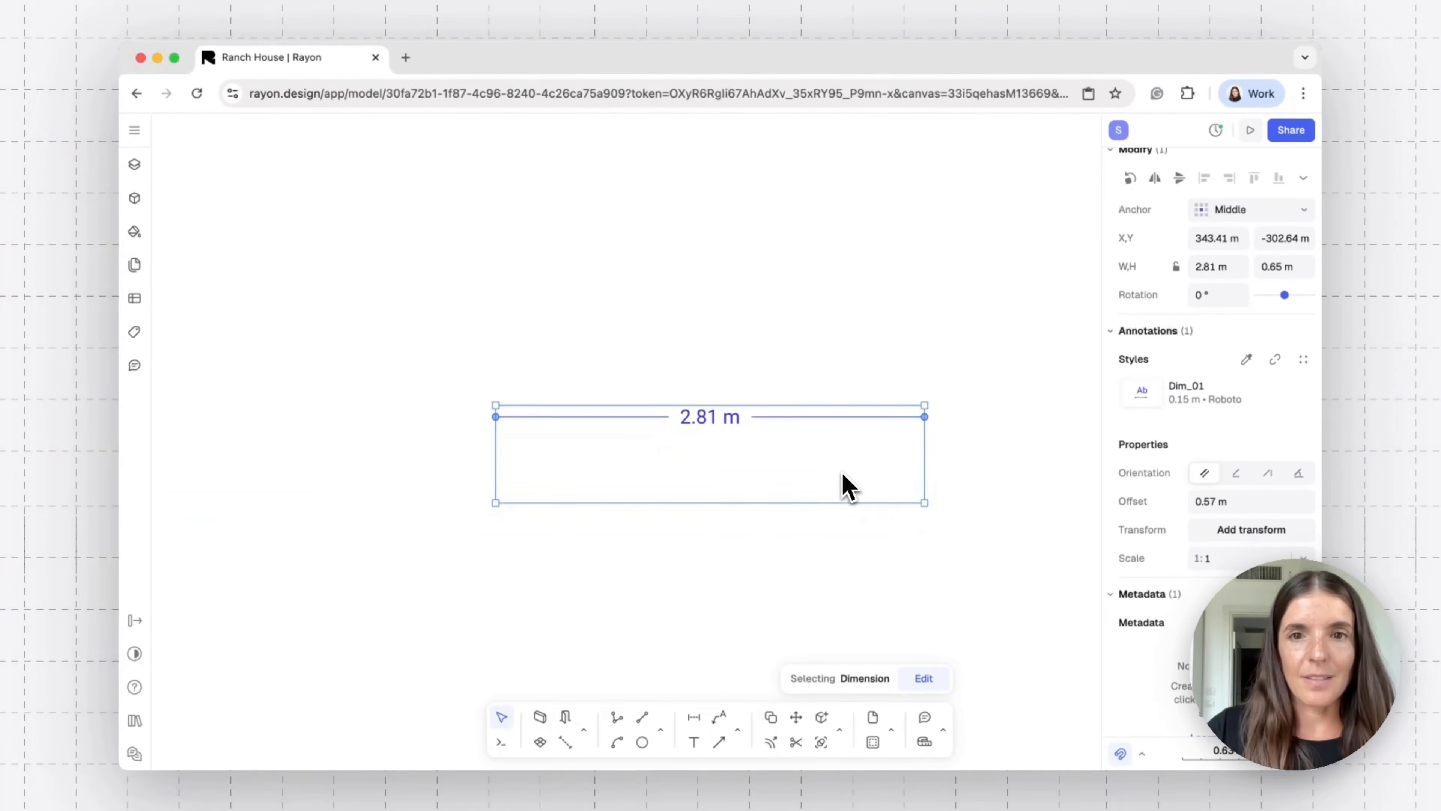
Copy the styled dimension twice, placing one copy below to its left and the other further down to its right.
{"action": "scroll", "coordinate": [848, 486], "scroll_direction": "down", "scroll_amount": 3, "text": "ctrl"}
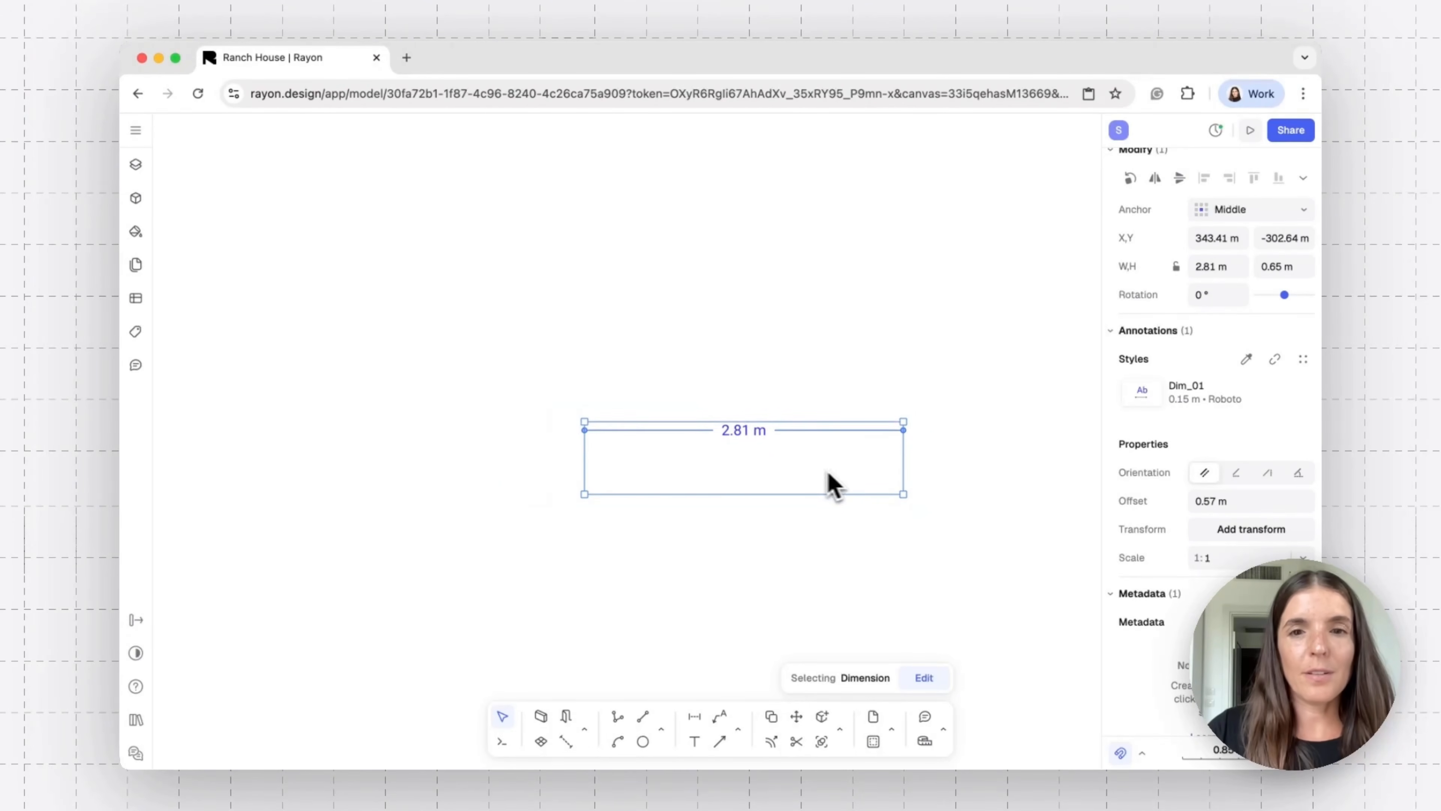
{"action": "key", "text": "c"}
{"action": "left_click", "coordinate": [804, 466]}
{"action": "scroll", "coordinate": [804, 466], "scroll_direction": "down", "scroll_amount": 2}
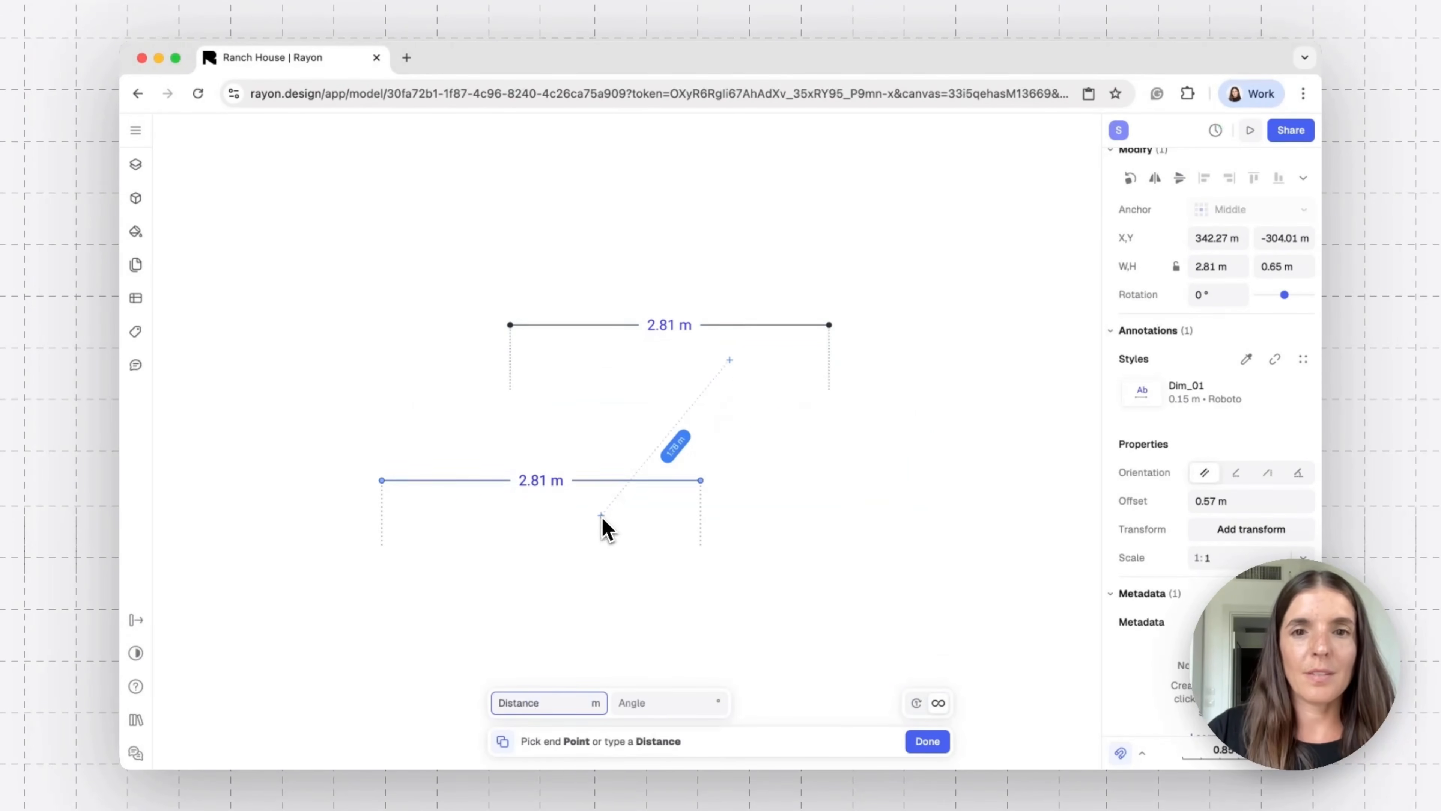
{"action": "left_click", "coordinate": [603, 516]}
{"action": "scroll", "coordinate": [914, 599], "scroll_direction": "down", "scroll_amount": 2}
{"action": "left_click", "coordinate": [891, 601]}
{"action": "key", "text": "Escape"}
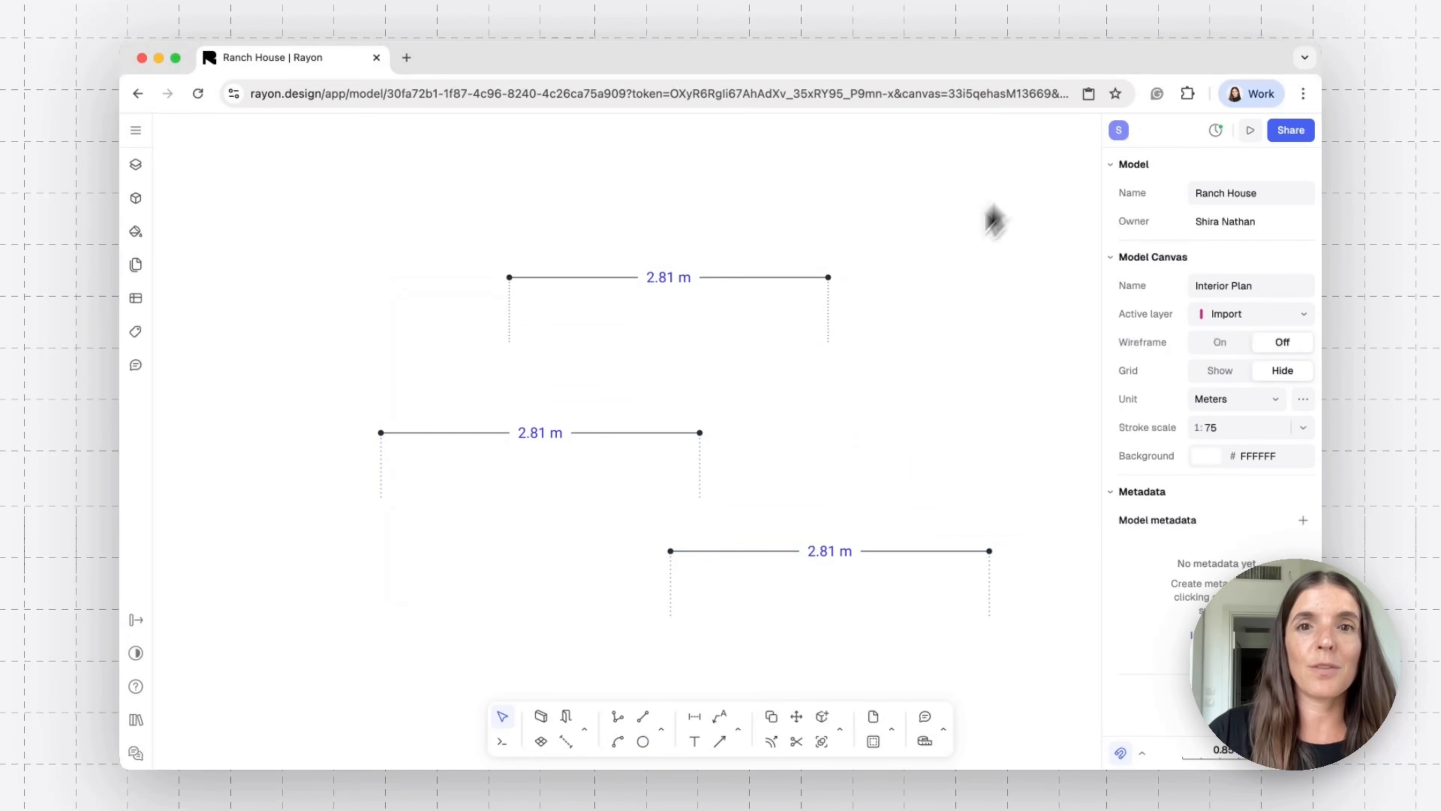
{"action": "scroll", "coordinate": [904, 322], "scroll_direction": "down", "scroll_amount": 5, "text": "ctrl"}
{"action": "scroll", "coordinate": [904, 322], "scroll_direction": "up", "scroll_amount": 3}
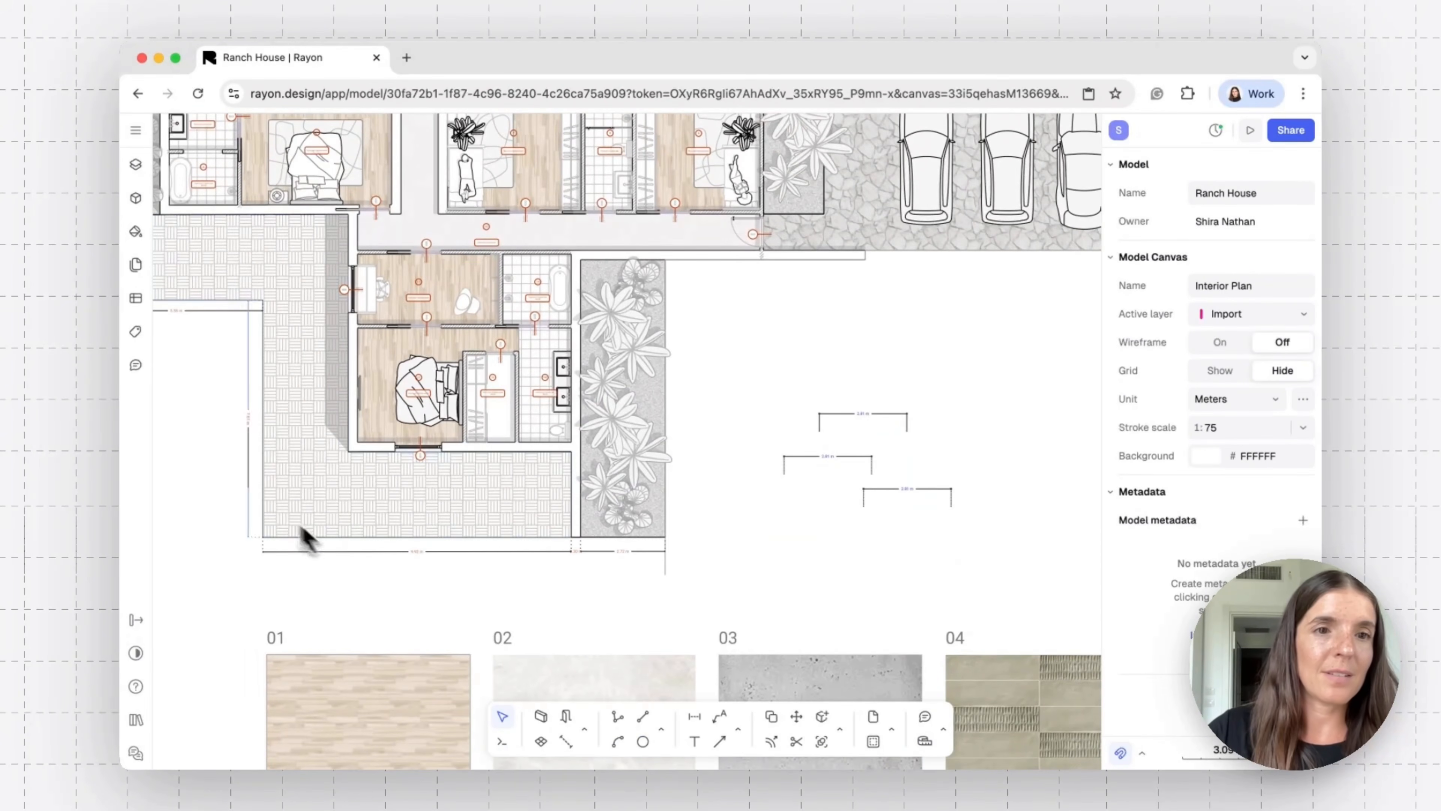
{"action": "scroll", "coordinate": [936, 525], "scroll_direction": "up", "scroll_amount": 2, "text": "ctrl"}
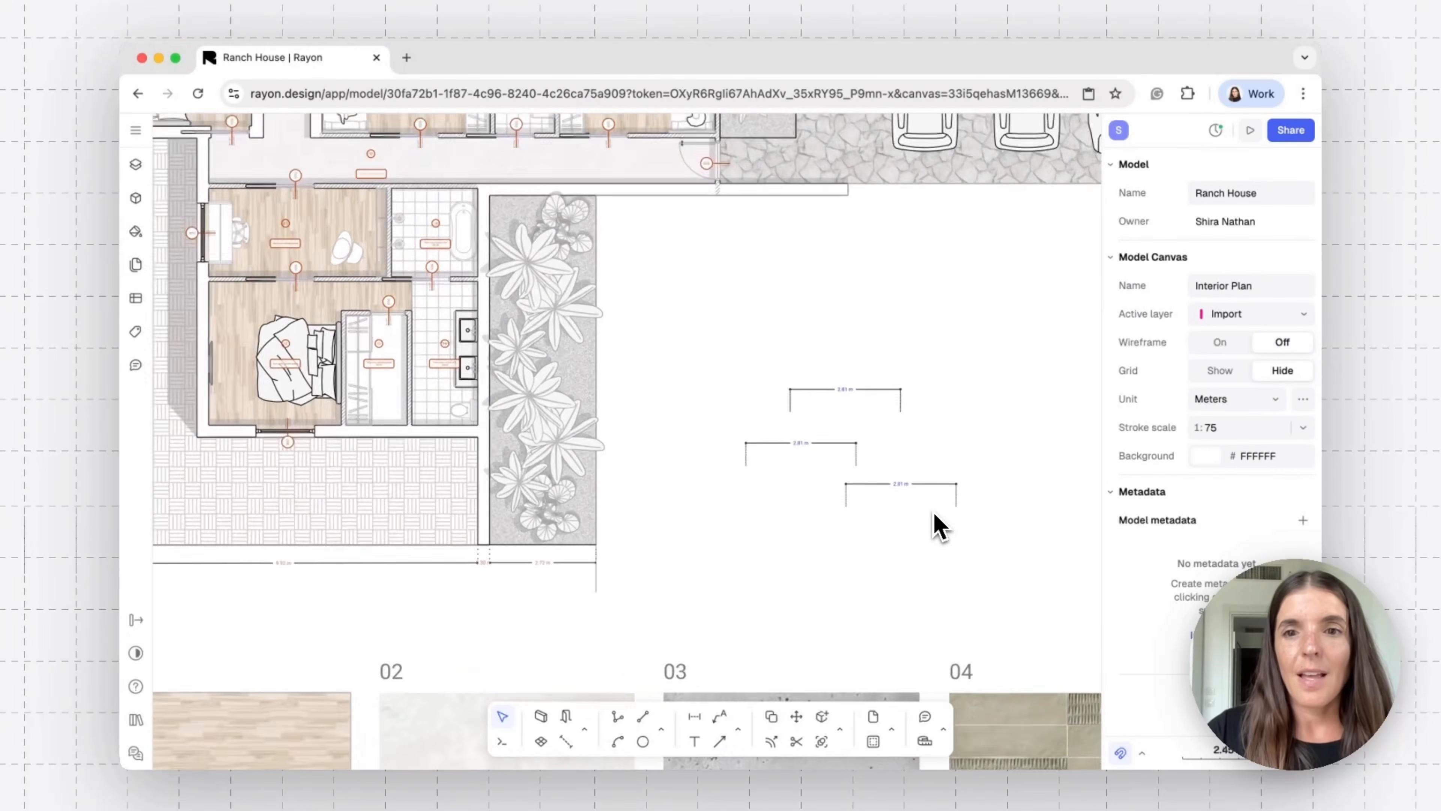
Edit the Dim_01 style of the lowest dimension, setting its text color to coral E5785A.
{"action": "scroll", "coordinate": [939, 527], "scroll_direction": "up", "scroll_amount": 3, "text": "ctrl"}
{"action": "left_click", "coordinate": [931, 507]}
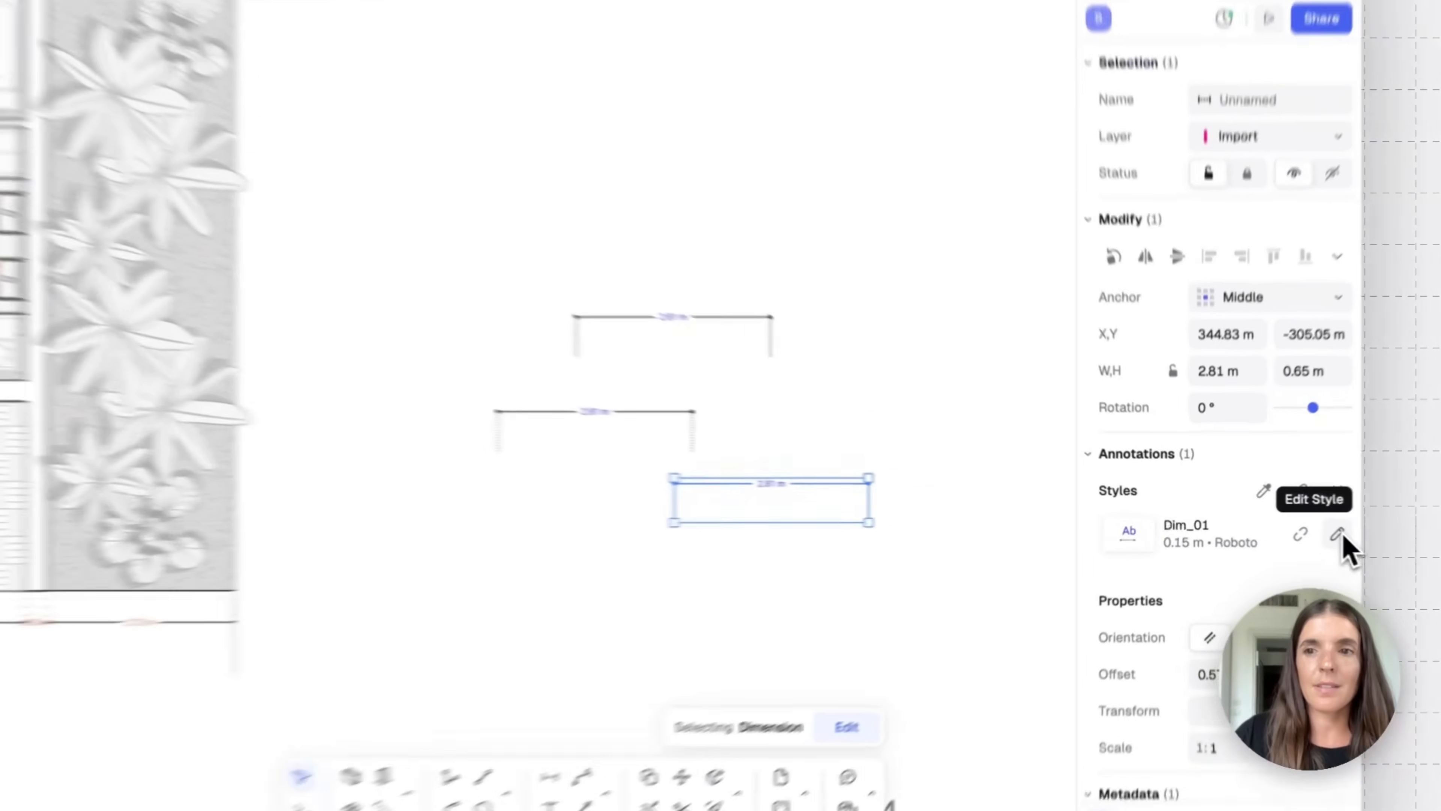
{"action": "left_click", "coordinate": [1304, 529]}
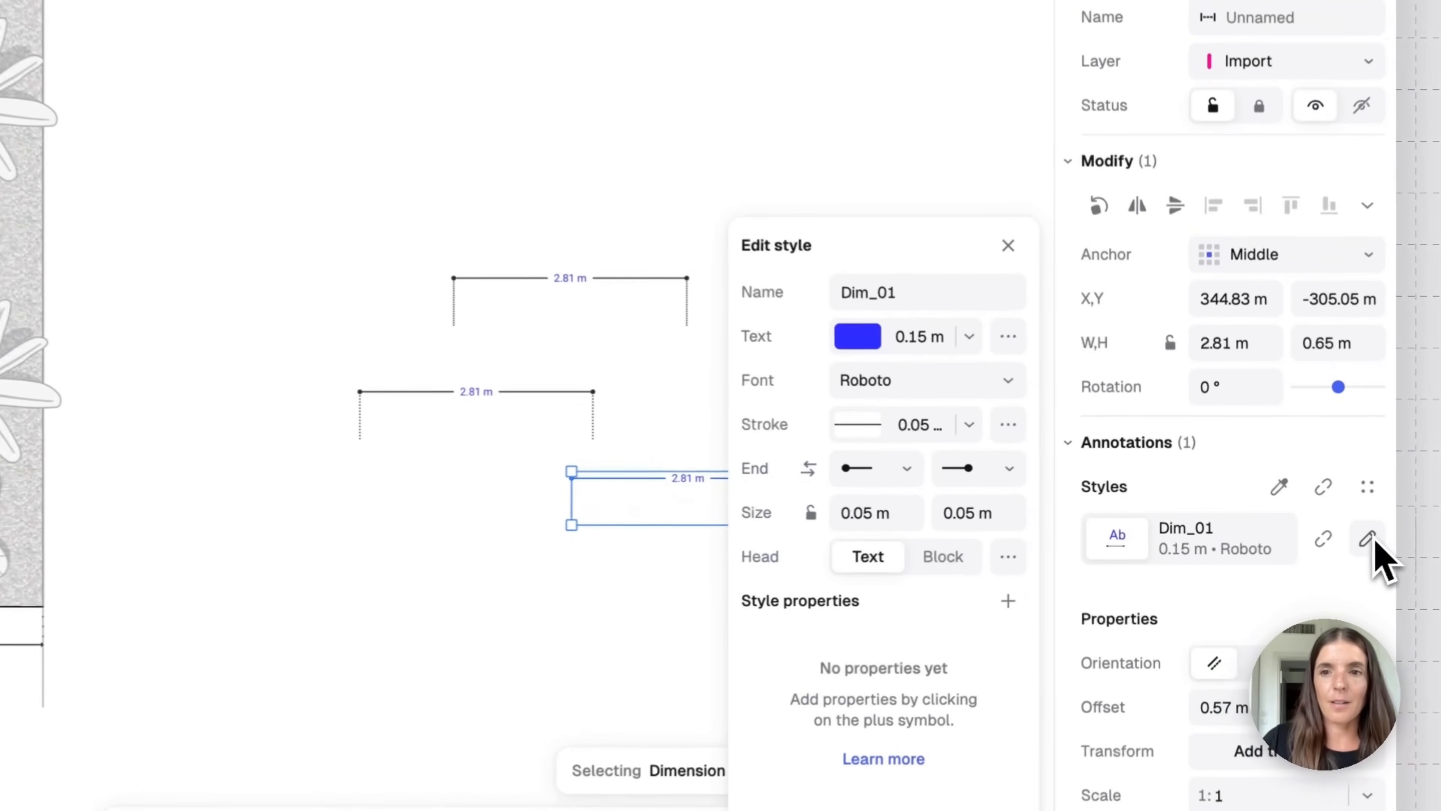
{"action": "left_click", "coordinate": [849, 333]}
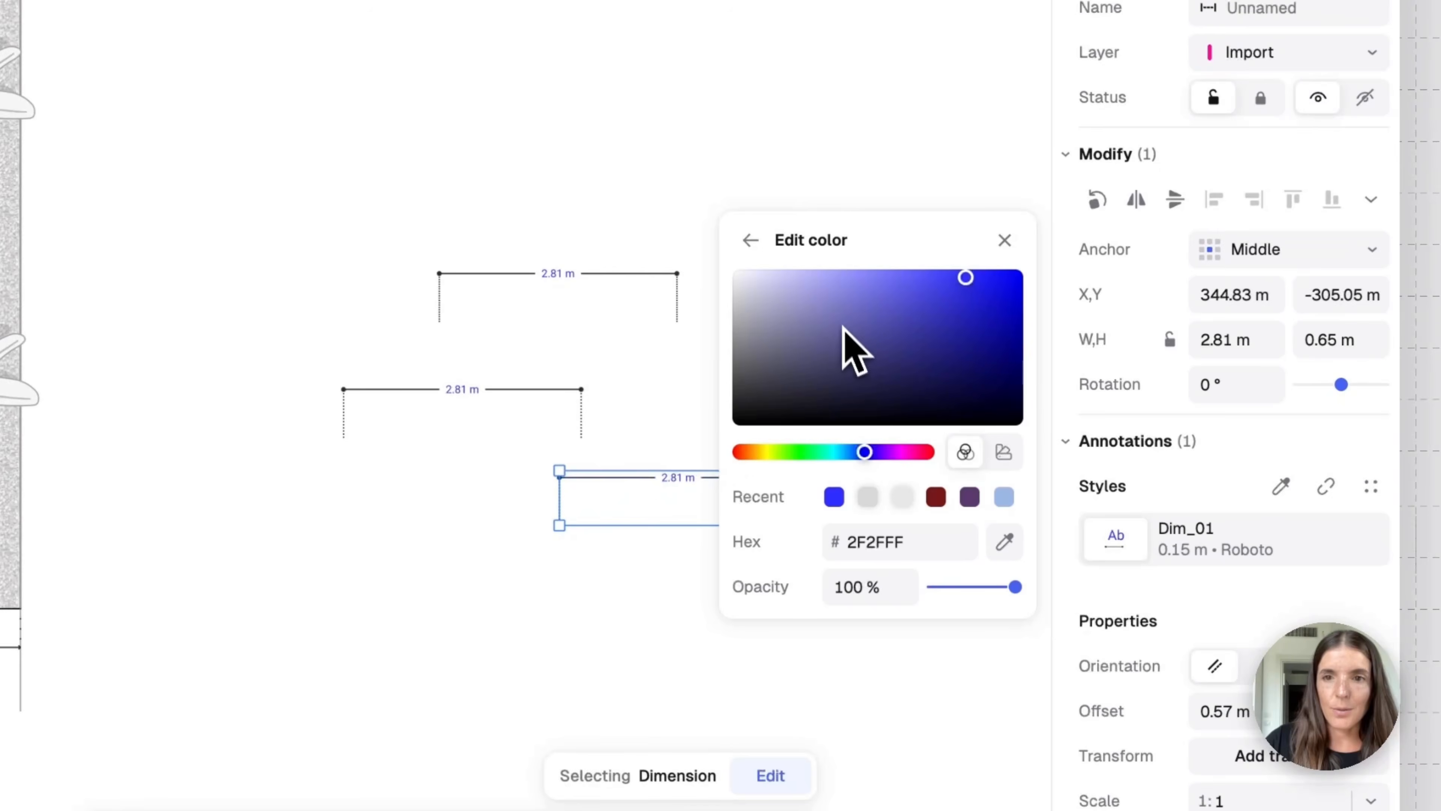
{"action": "left_click", "coordinate": [740, 452]}
{"action": "left_click", "coordinate": [963, 311]}
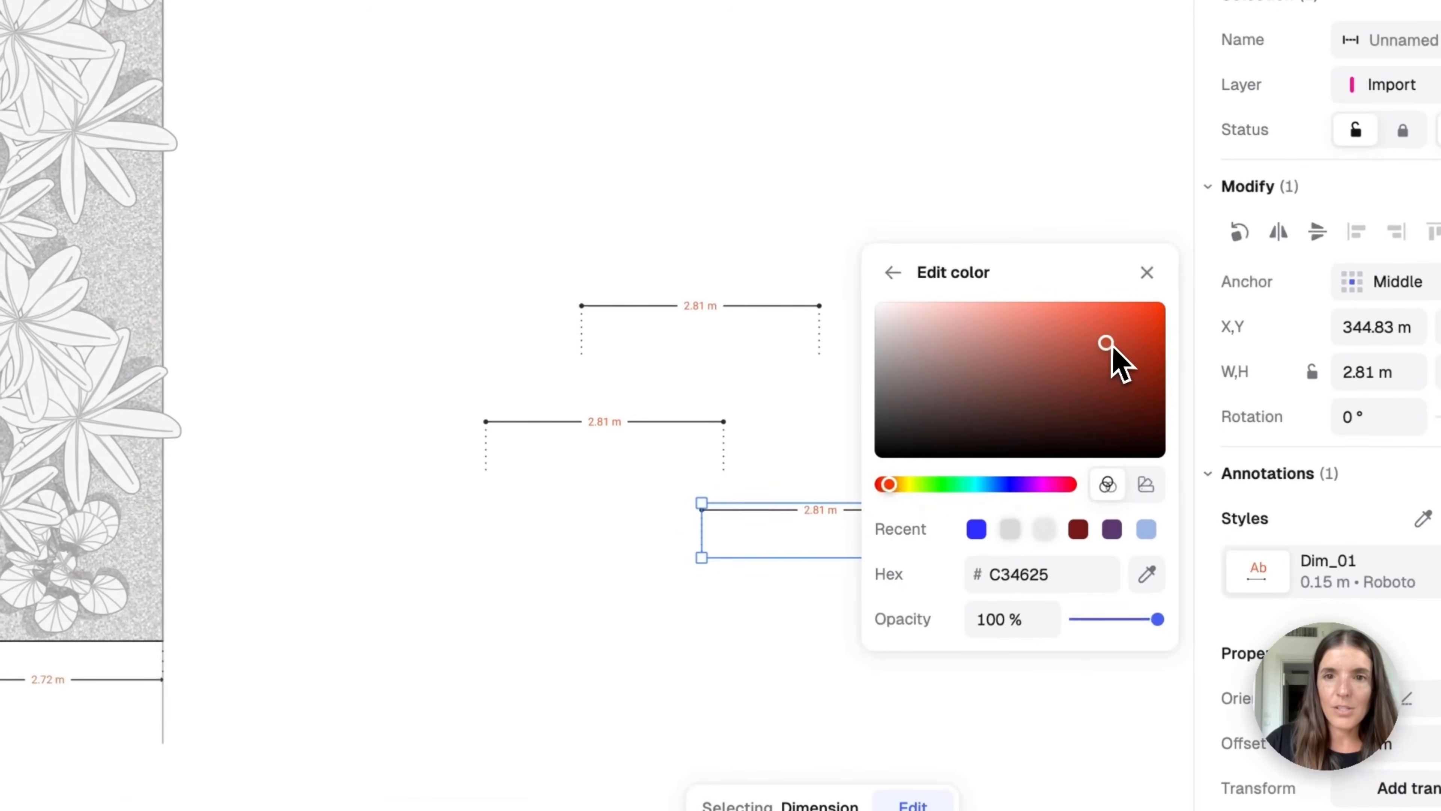
{"action": "left_click", "coordinate": [1078, 339]}
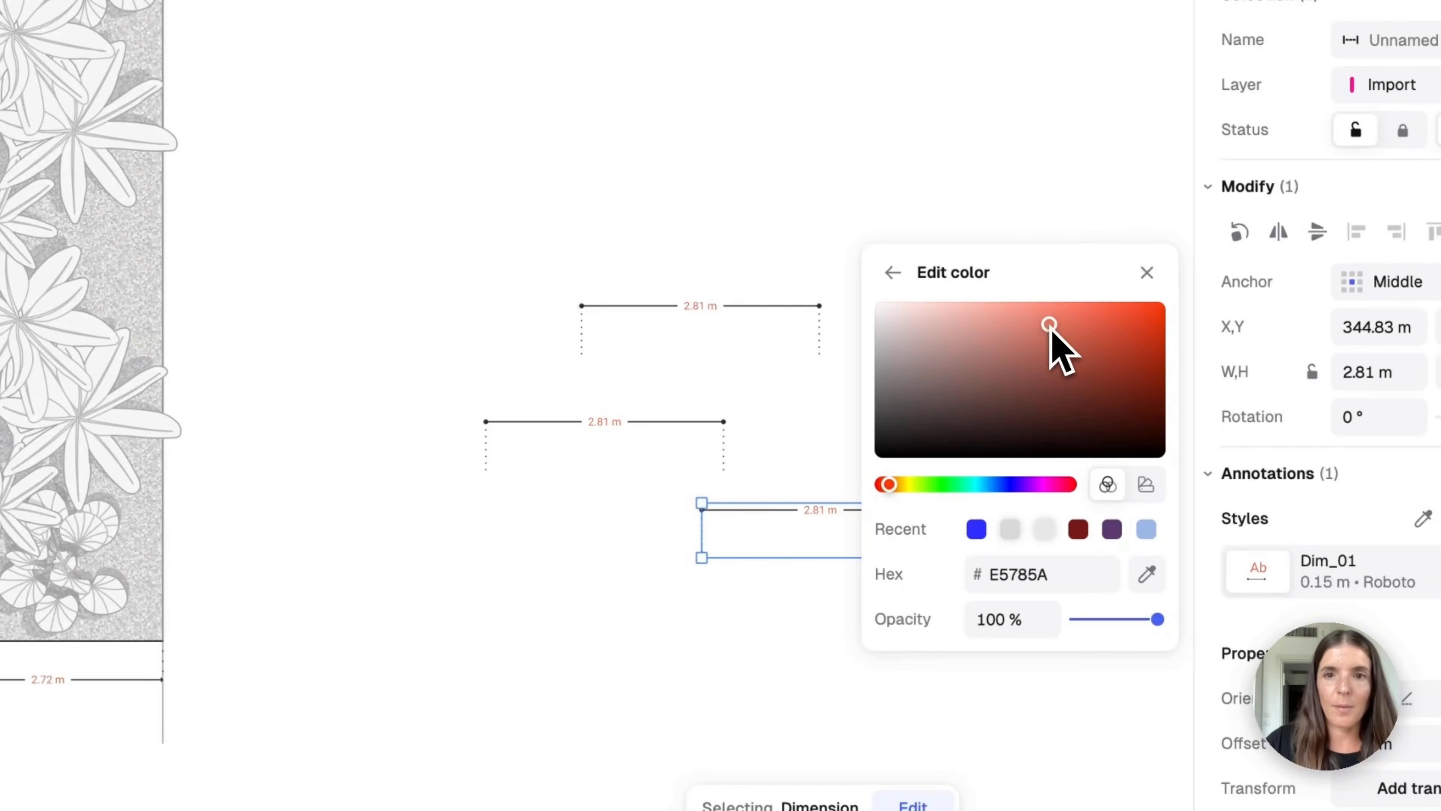
{"action": "scroll", "coordinate": [714, 515], "scroll_direction": "up", "scroll_amount": 5, "text": "ctrl"}
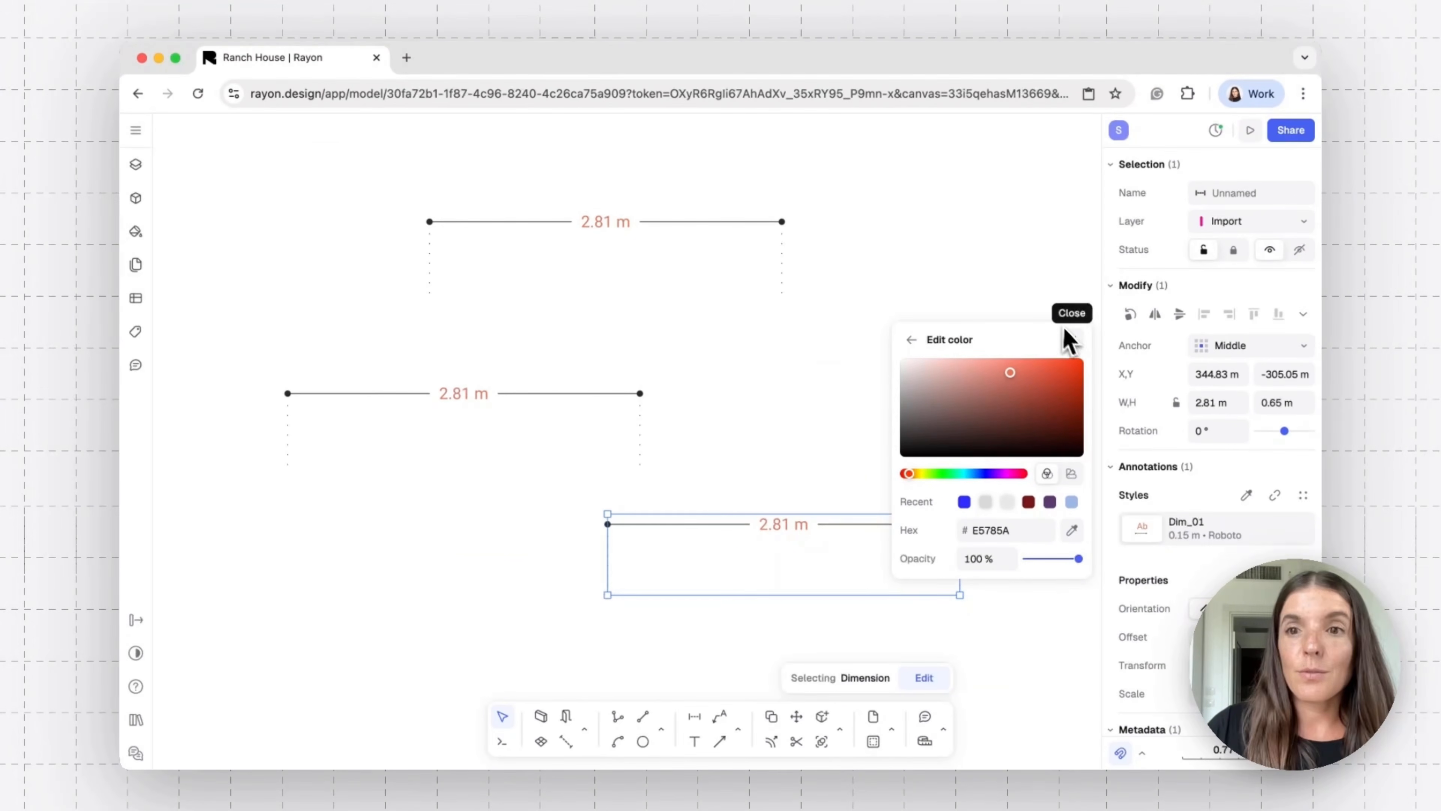
{"action": "left_click", "coordinate": [1072, 340]}
{"action": "scroll", "coordinate": [795, 402], "scroll_direction": "down", "scroll_amount": 10, "text": "ctrl"}
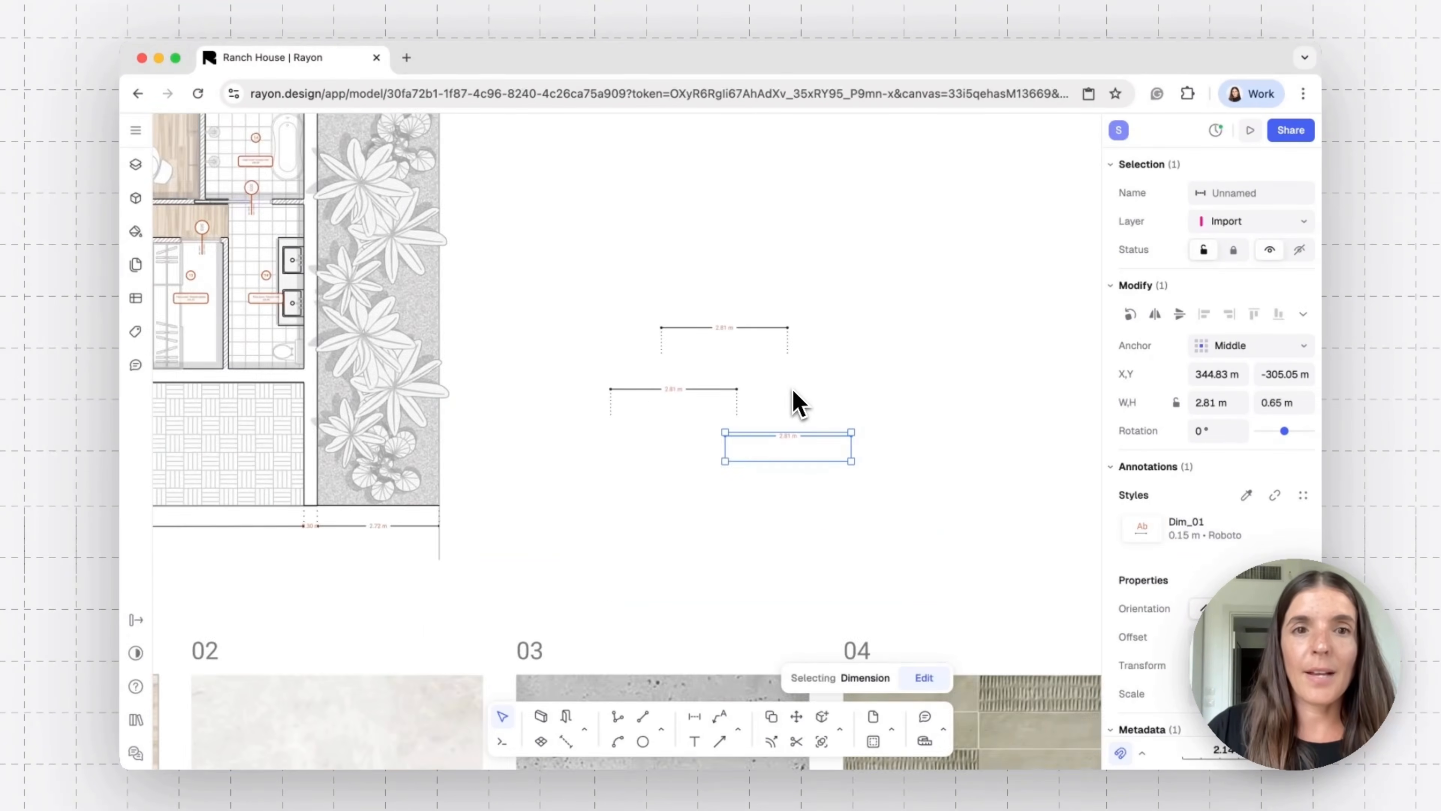
{"action": "scroll", "coordinate": [799, 405], "scroll_direction": "up", "scroll_amount": 2}
{"action": "left_click", "coordinate": [801, 415]}
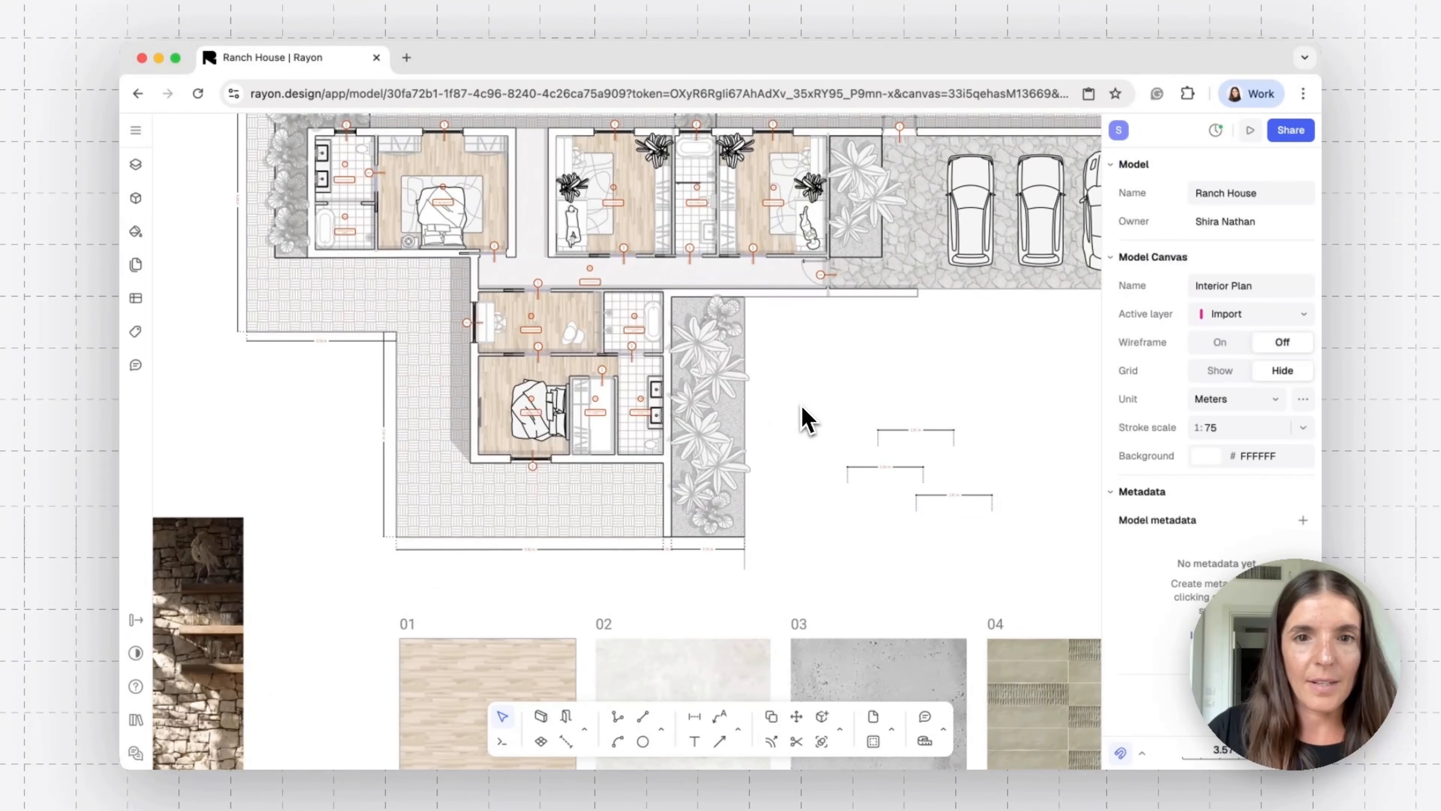
Edit the White 0.3 m style of the wall below the lower bedroom, setting its solid fill to black 000000.
{"action": "left_click", "coordinate": [628, 477]}
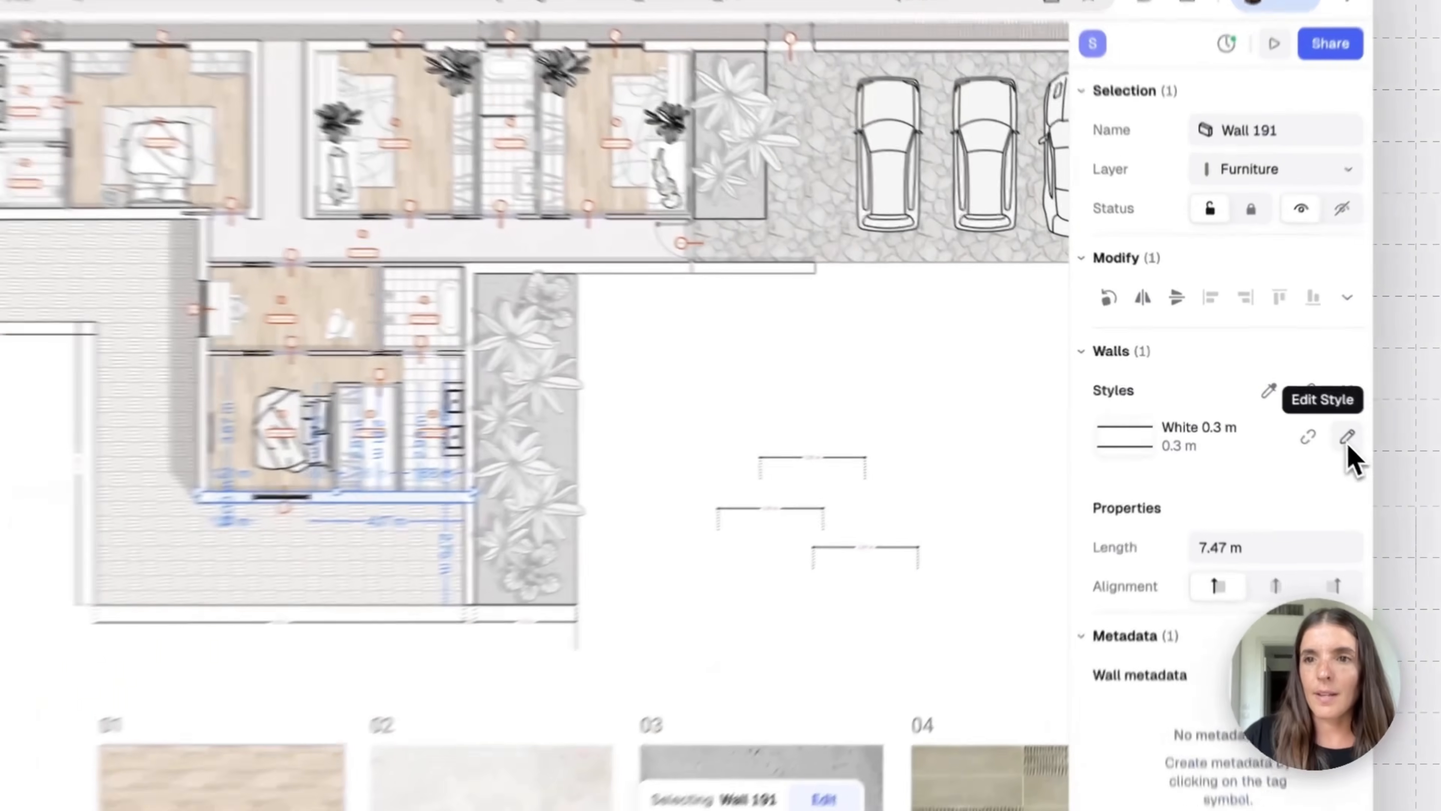
{"action": "left_click", "coordinate": [1303, 415]}
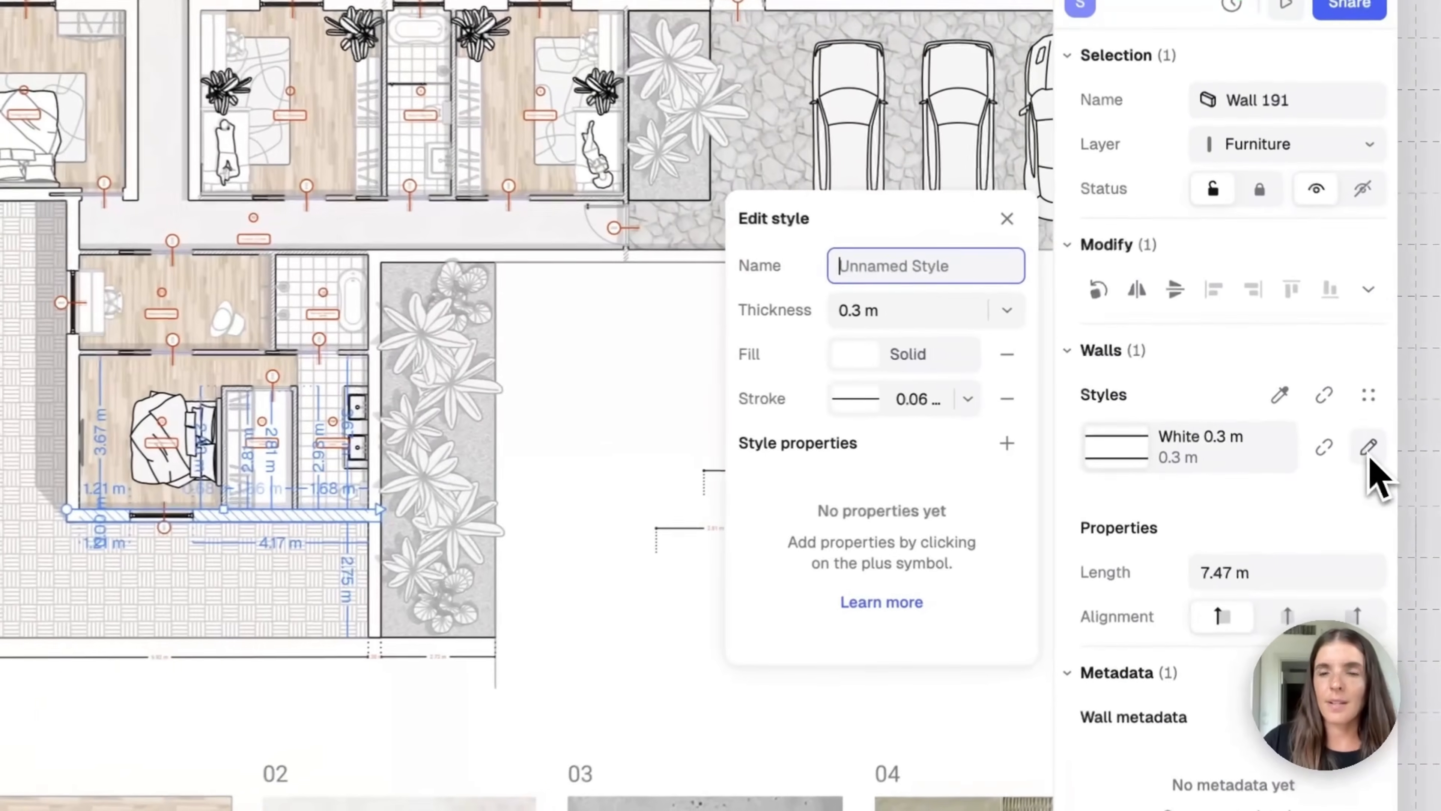
{"action": "left_click", "coordinate": [852, 358]}
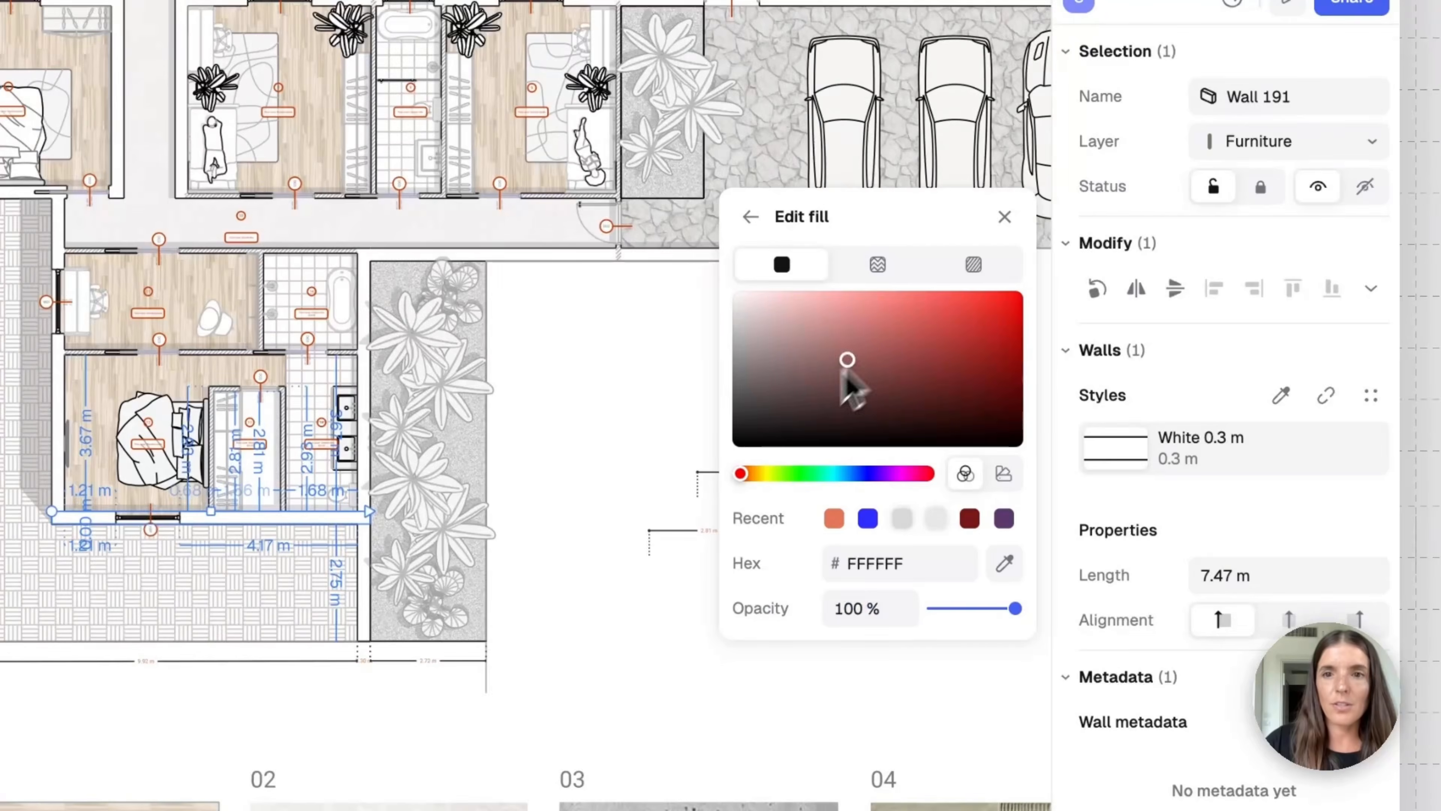
{"action": "left_click_drag", "start_coordinate": [846, 372], "coordinate": [707, 519]}
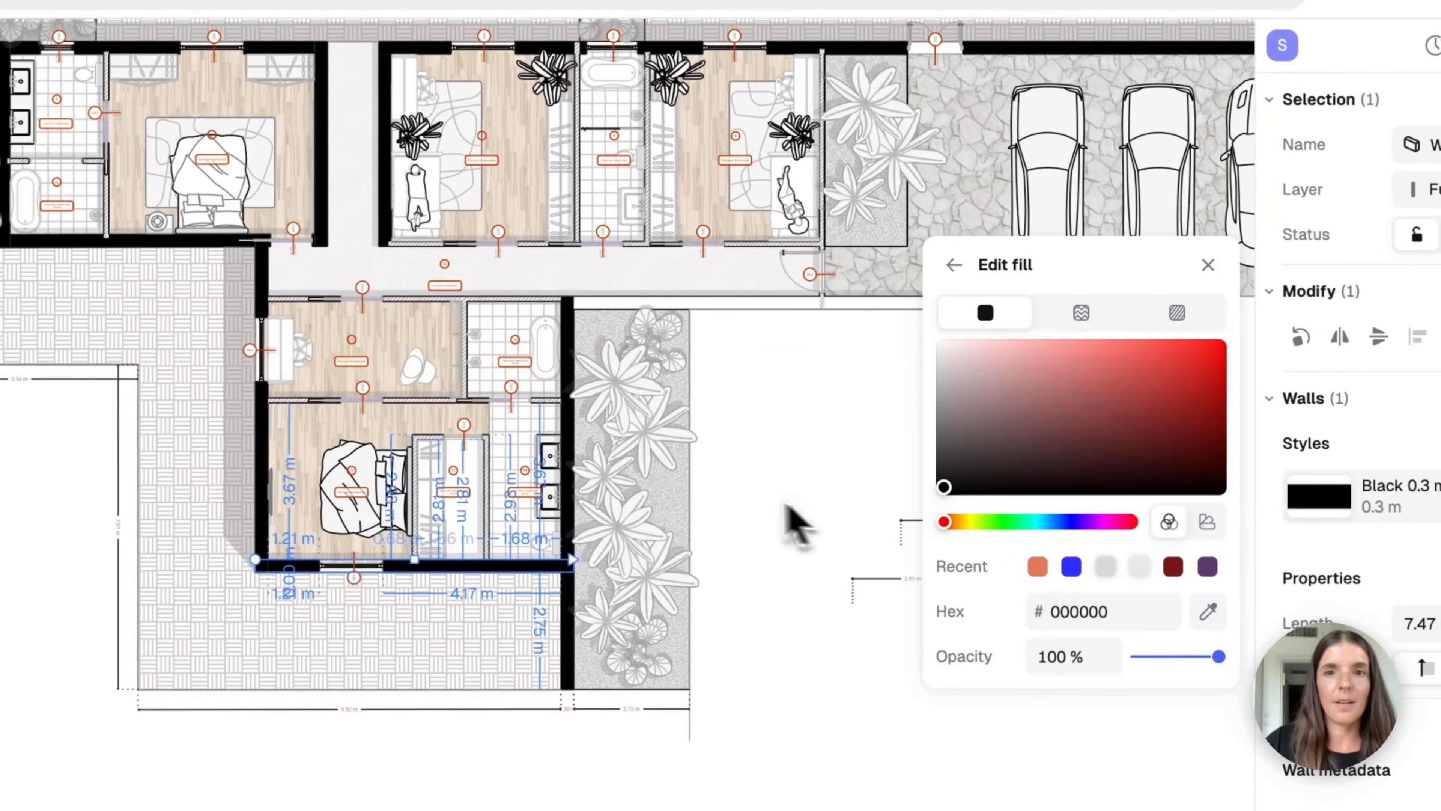
{"action": "scroll", "coordinate": [736, 488], "scroll_direction": "down", "scroll_amount": 5}
{"action": "scroll", "coordinate": [736, 489], "scroll_direction": "up", "scroll_amount": 3}
{"action": "scroll", "coordinate": [537, 604], "scroll_direction": "up", "scroll_amount": 3}
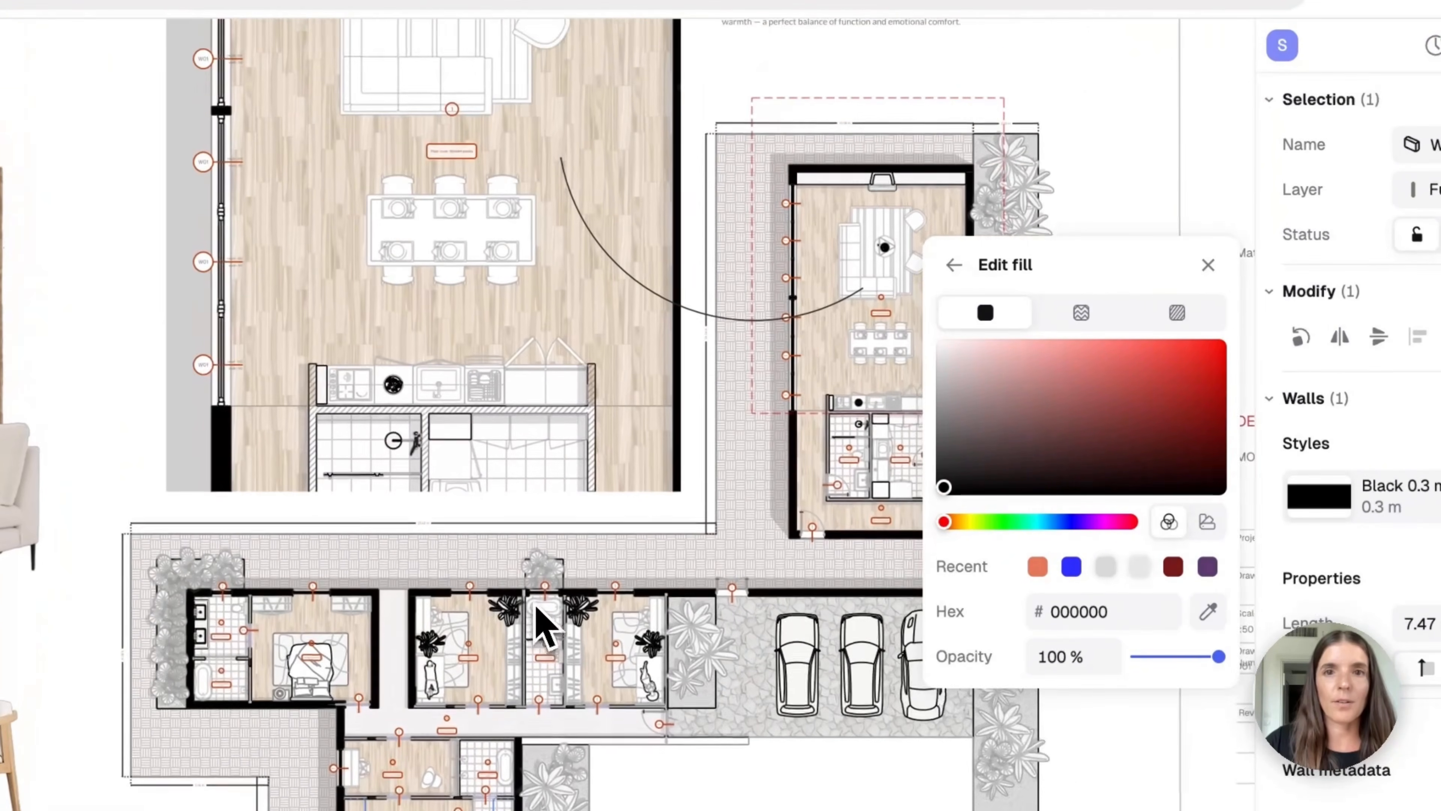
{"action": "scroll", "coordinate": [537, 605], "scroll_direction": "down", "scroll_amount": 5}
Return the wall style's fill to white FFFFFF, close the style editor and deselect the wall.
{"action": "left_click_drag", "start_coordinate": [1004, 483], "coordinate": [930, 323]}
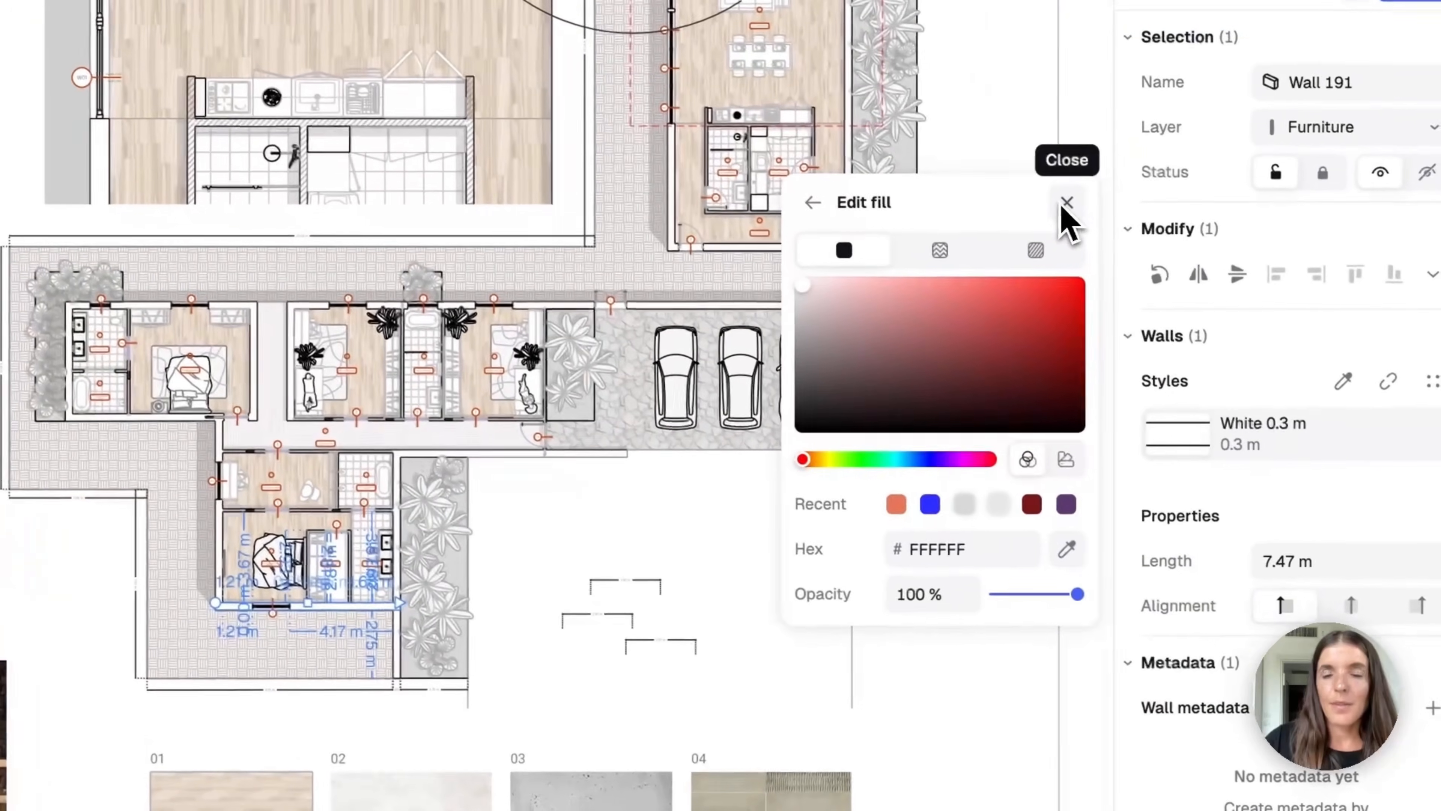
{"action": "left_click", "coordinate": [1209, 265]}
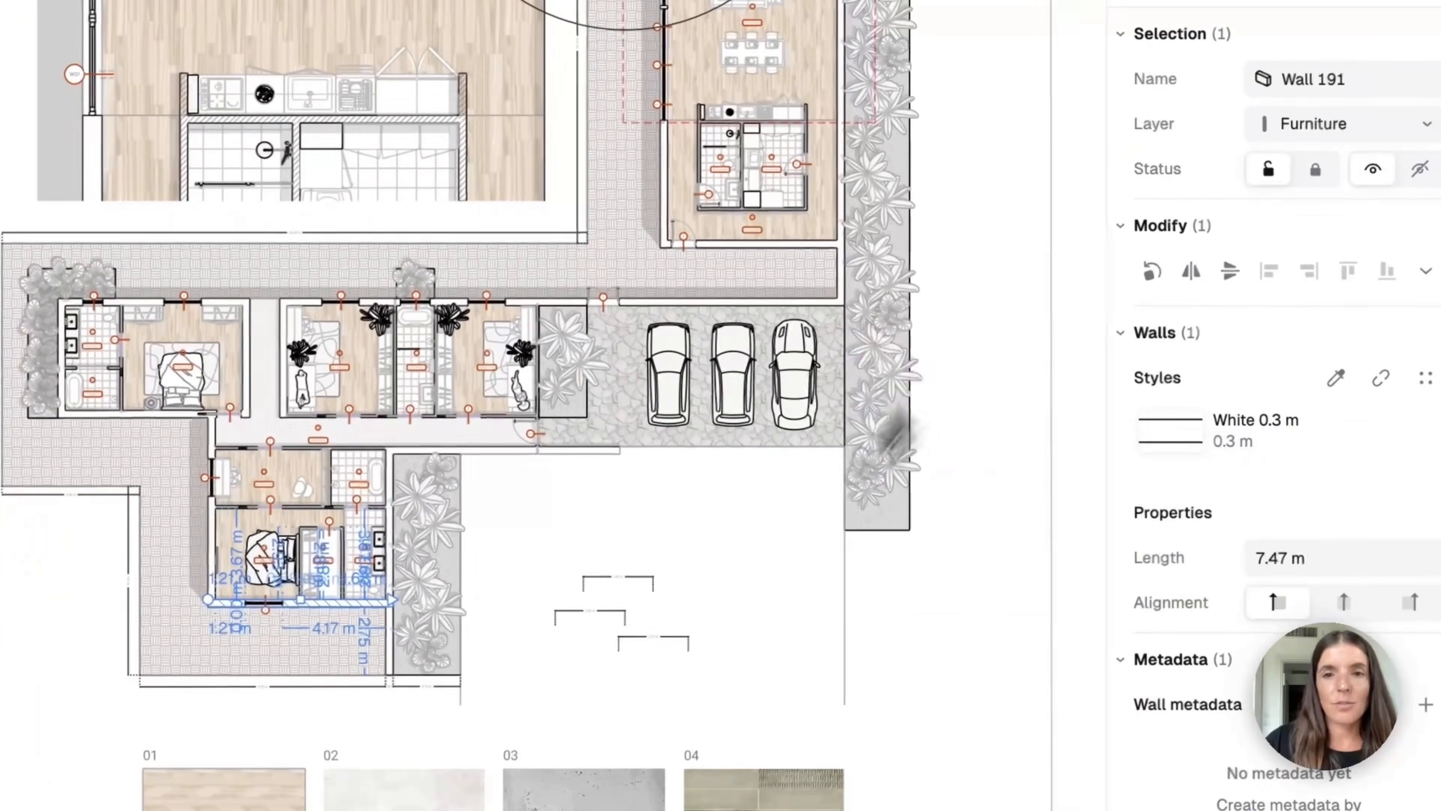
{"action": "left_click", "coordinate": [720, 620]}
{"action": "scroll", "coordinate": [719, 620], "scroll_direction": "left", "scroll_amount": 2}
{"action": "scroll", "coordinate": [720, 620], "scroll_direction": "down", "scroll_amount": 1}
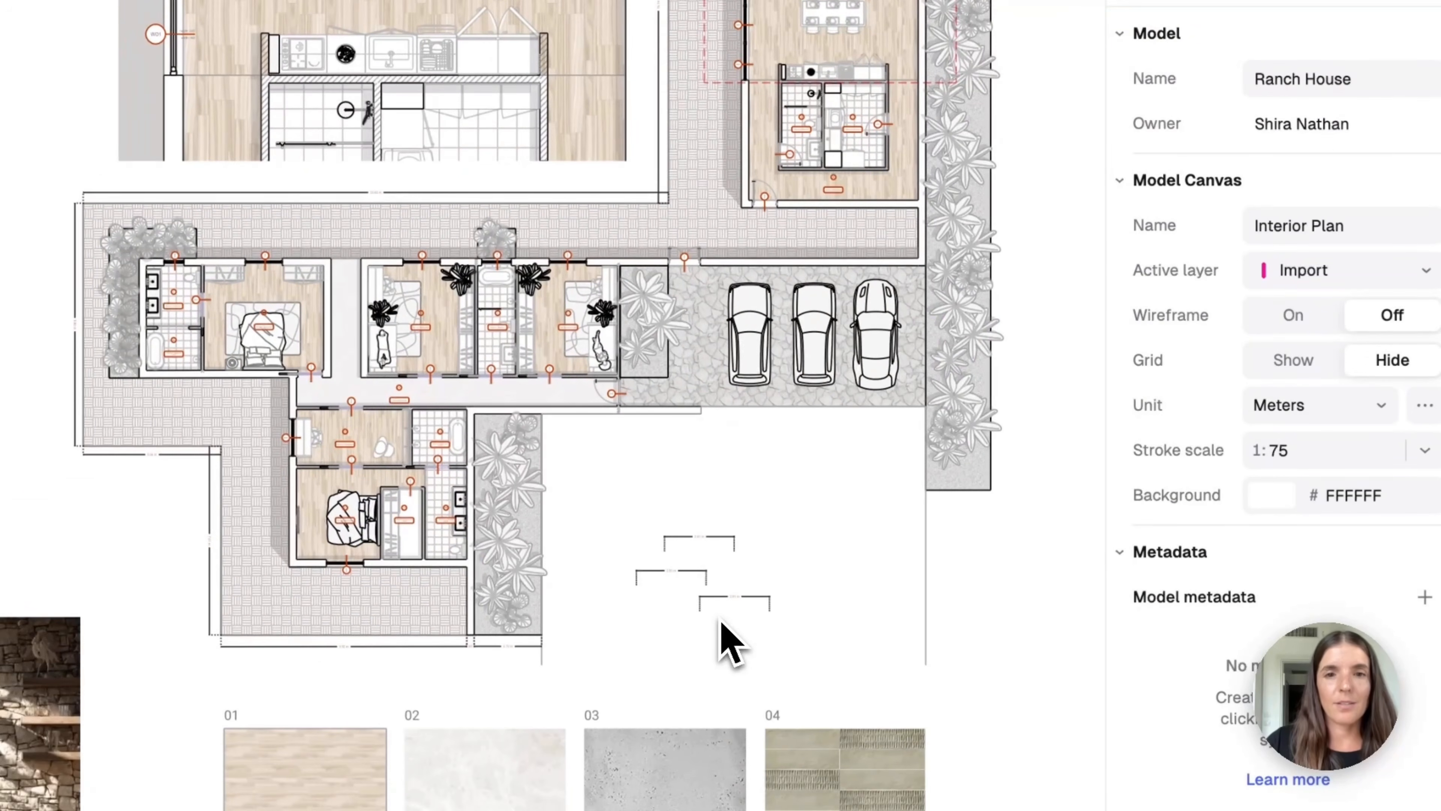
Detach the uppermost dimension from the Dim_01 style and set its own text color to magenta C000B4.
{"action": "scroll", "coordinate": [719, 620], "scroll_direction": "up", "scroll_amount": 3}
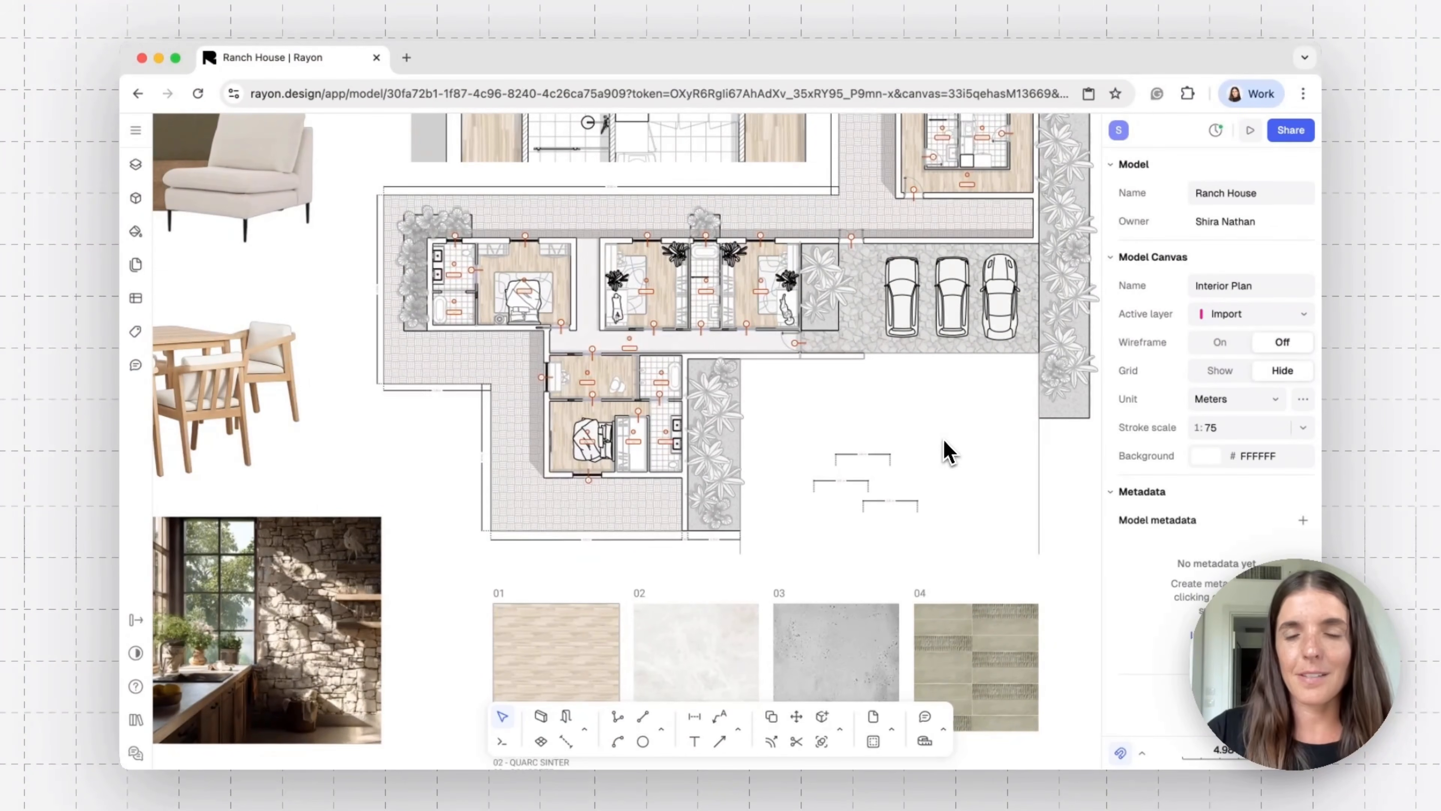
{"action": "scroll", "coordinate": [888, 507], "scroll_direction": "up", "scroll_amount": 1}
{"action": "scroll", "coordinate": [888, 507], "scroll_direction": "right", "scroll_amount": 1}
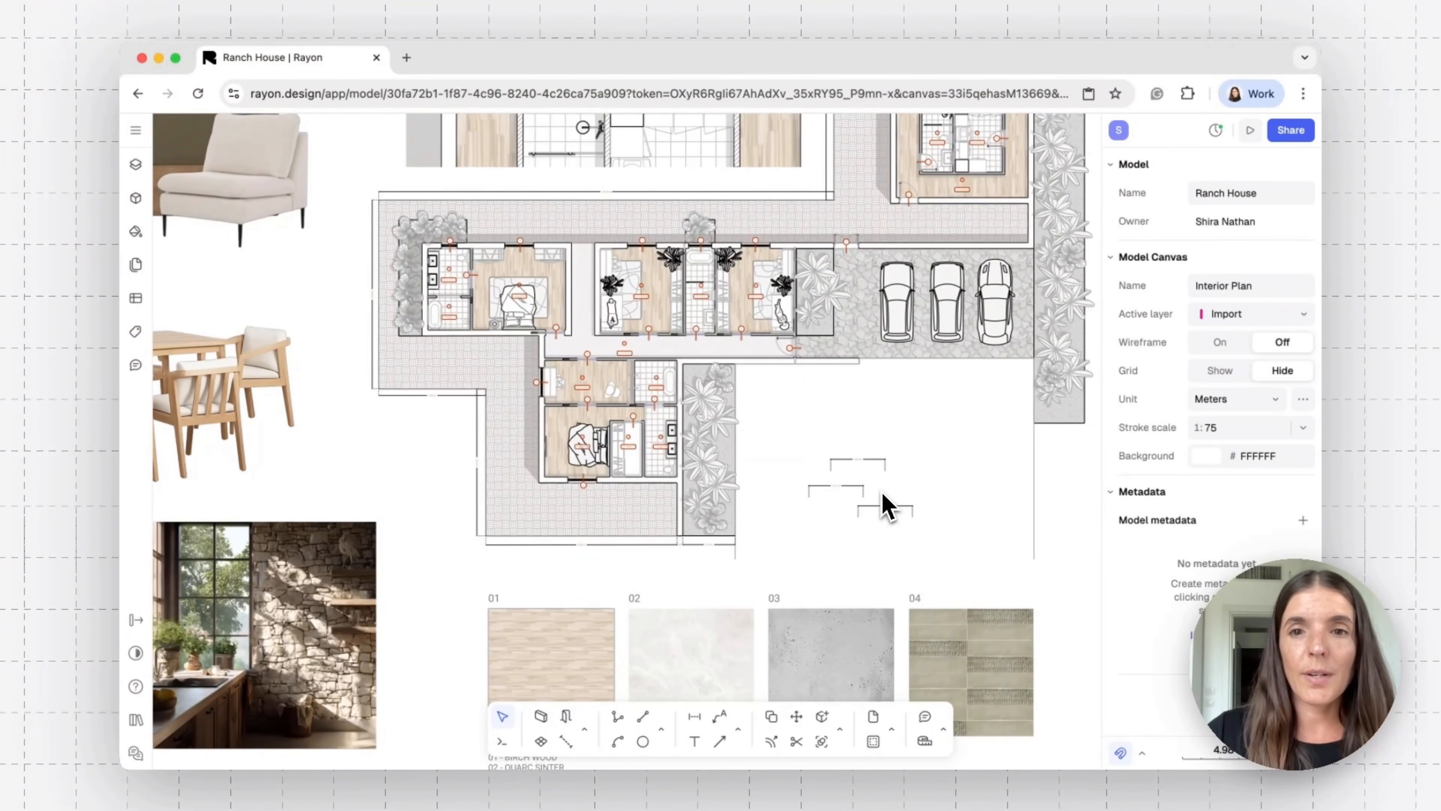
{"action": "scroll", "coordinate": [888, 507], "scroll_direction": "up", "scroll_amount": 10}
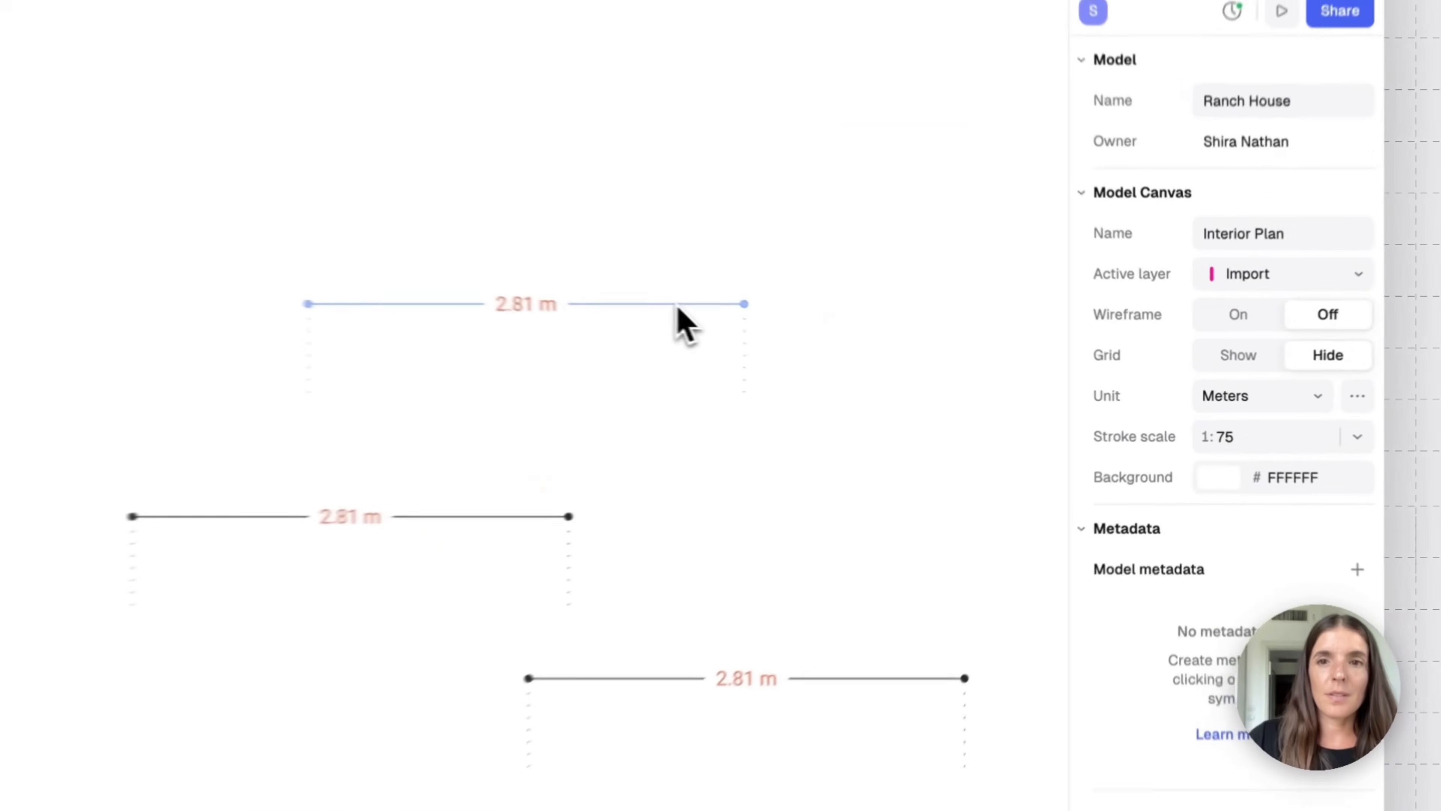
{"action": "left_click", "coordinate": [828, 338]}
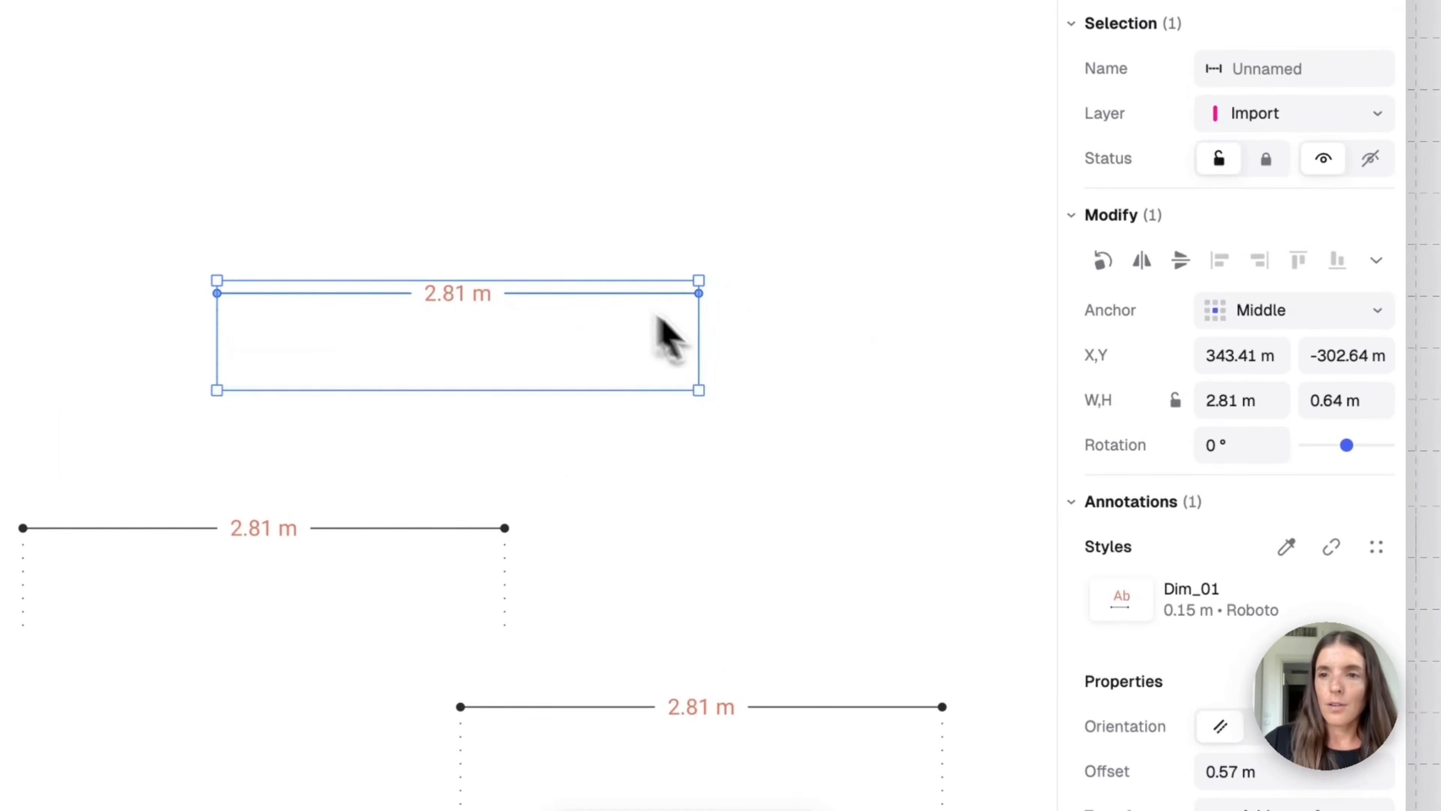
{"action": "left_click", "coordinate": [1331, 548]}
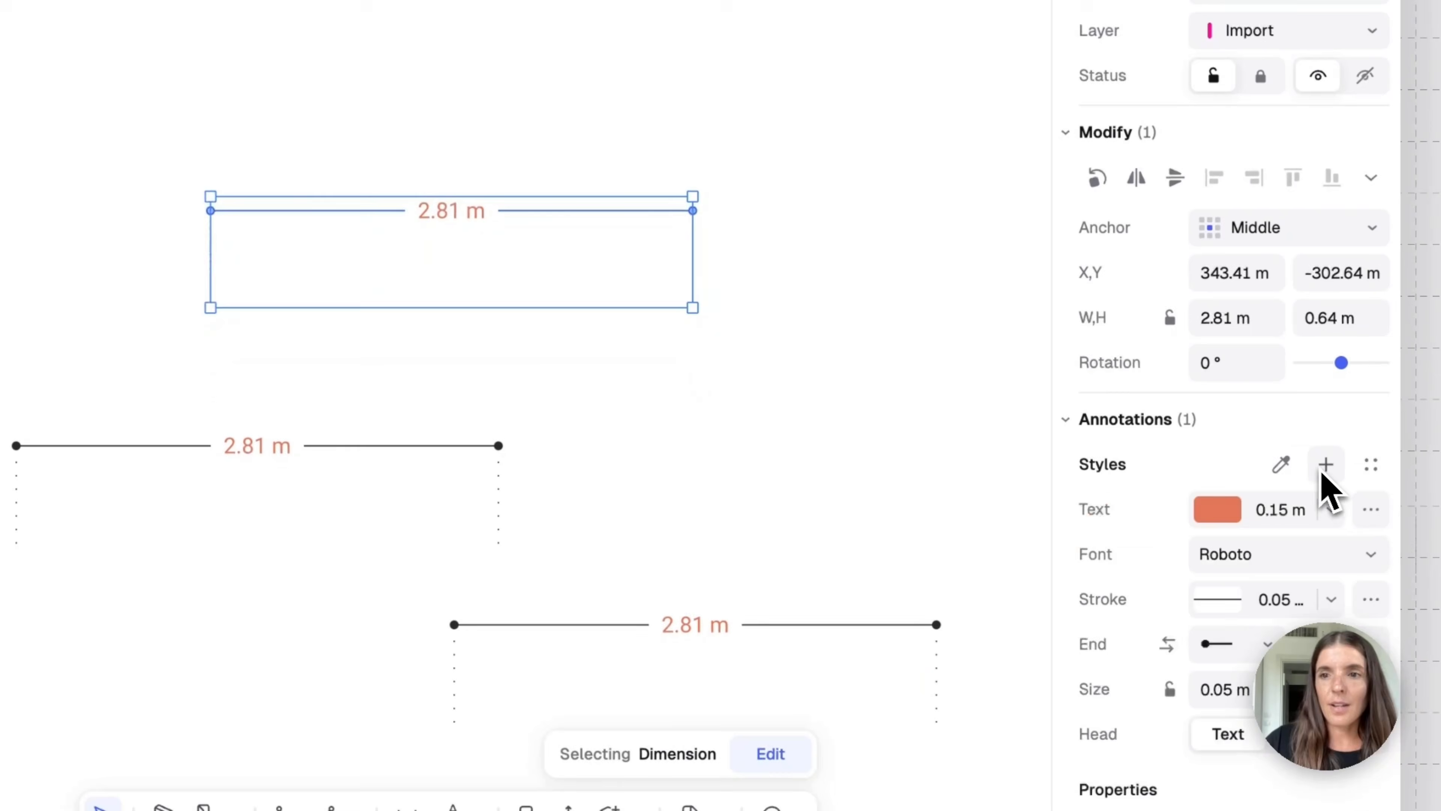
{"action": "left_click", "coordinate": [1220, 510]}
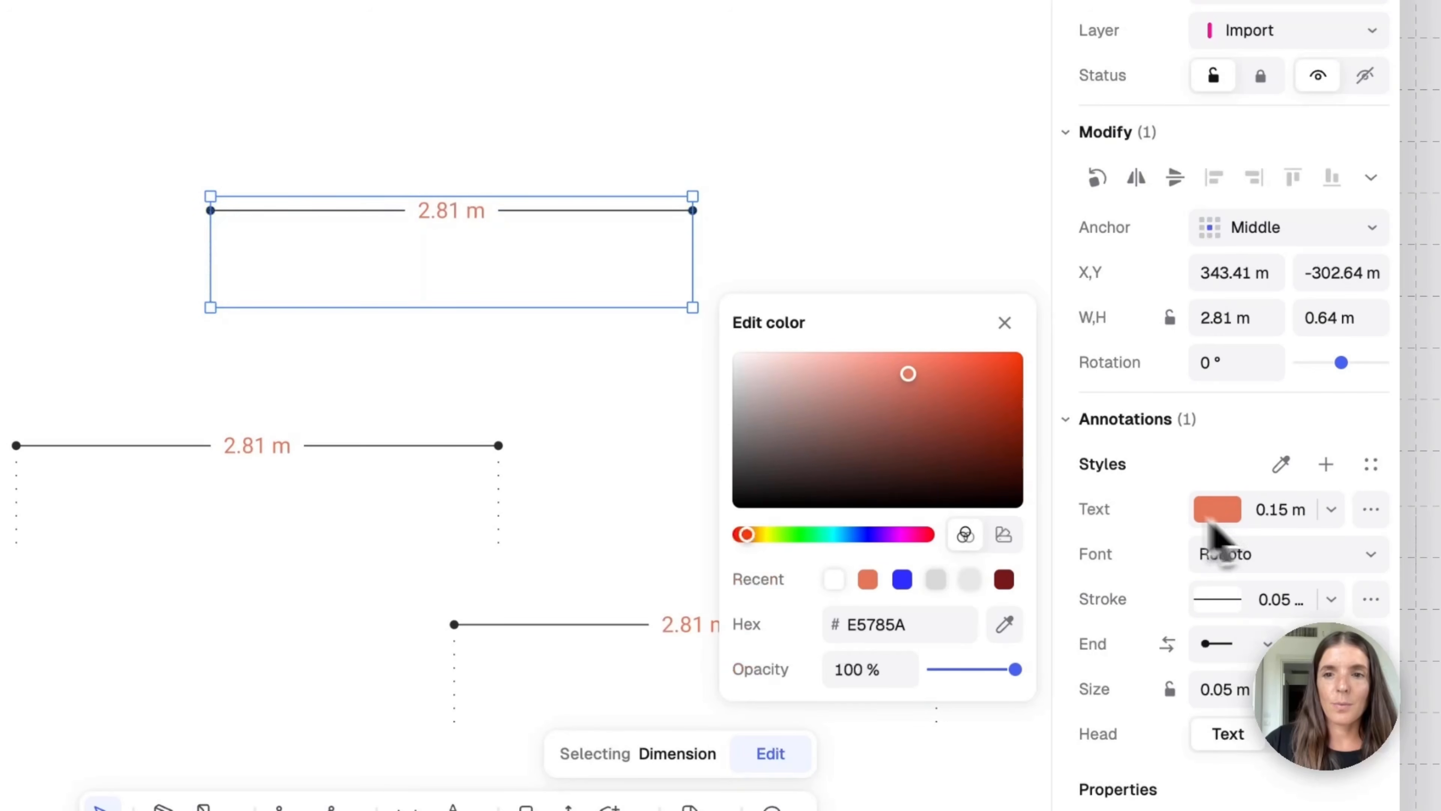
{"action": "left_click", "coordinate": [901, 534]}
{"action": "left_click_drag", "start_coordinate": [970, 413], "coordinate": [1038, 398]}
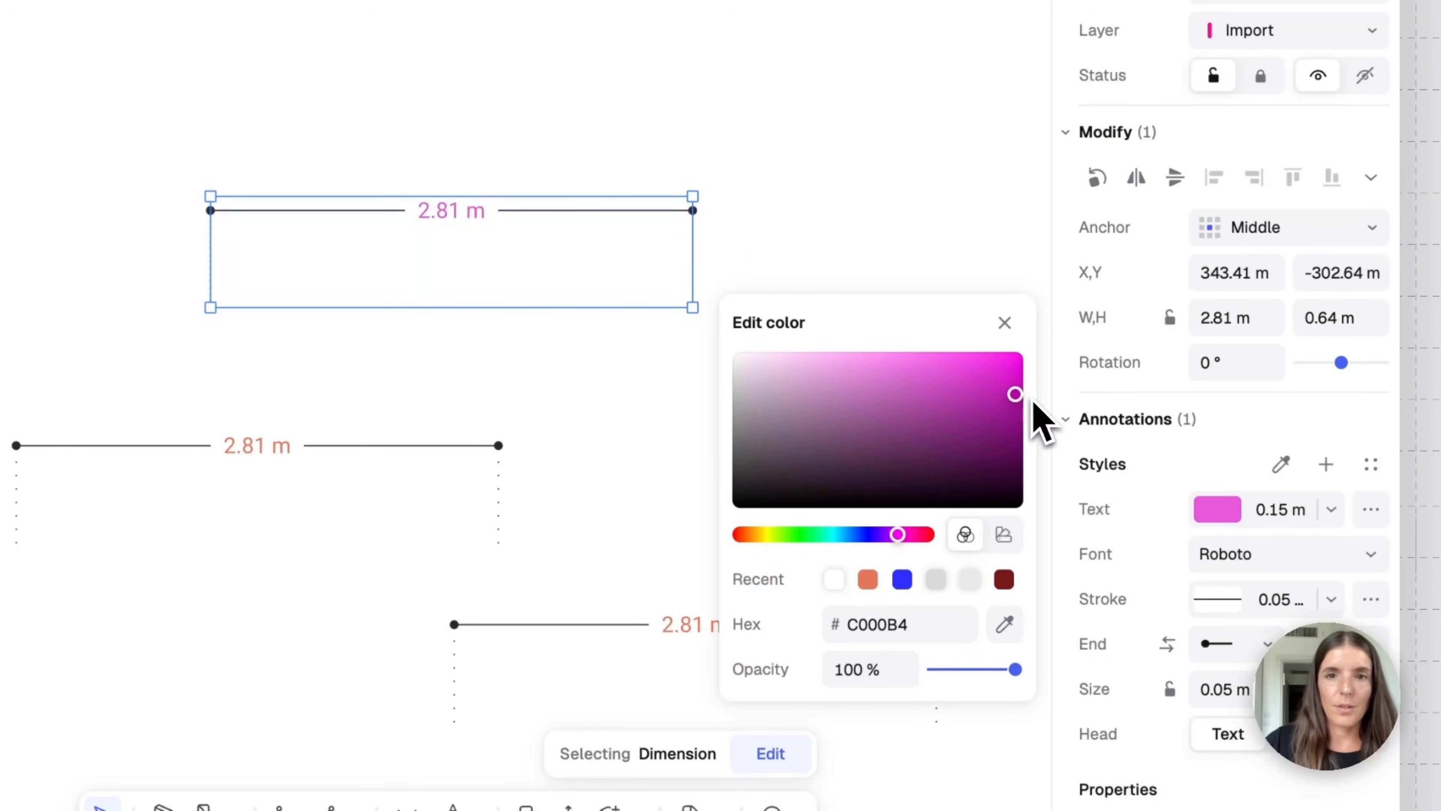
{"action": "left_click", "coordinate": [902, 359]}
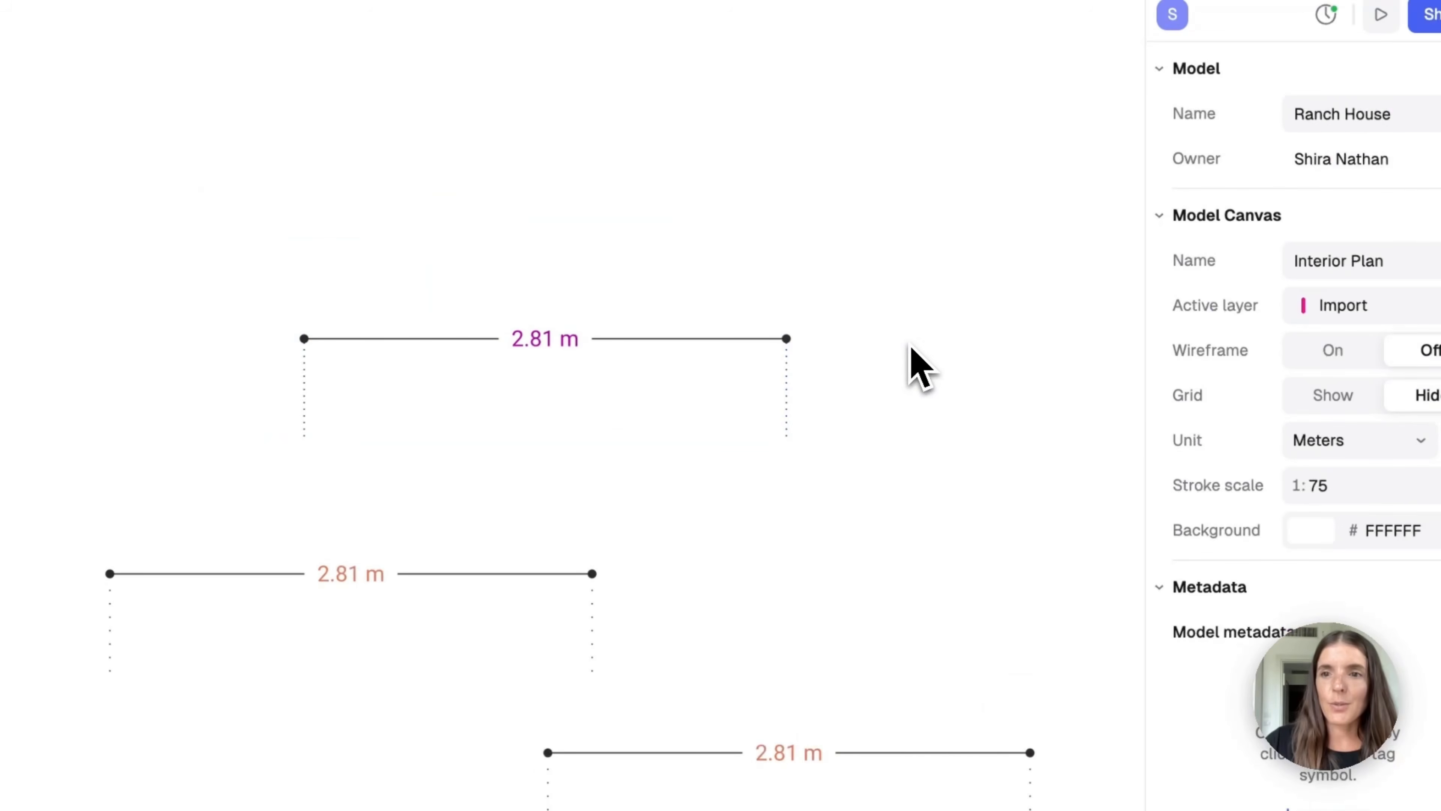
Reapply Dim_01 to the uppermost dimension by sampling the style from the dimension directly below it.
{"action": "left_click", "coordinate": [785, 341]}
{"action": "left_click", "coordinate": [1374, 594]}
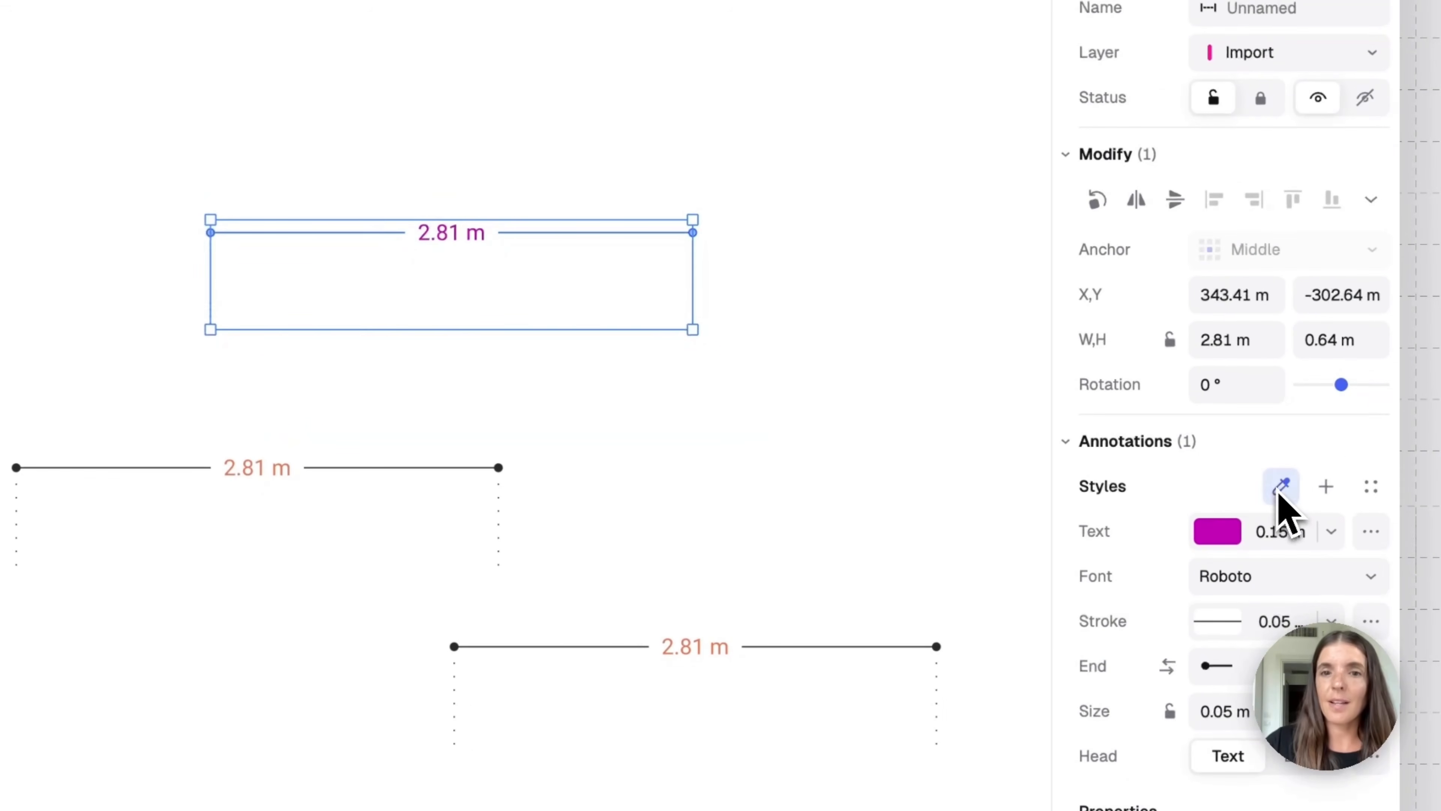
{"action": "left_click", "coordinate": [300, 468]}
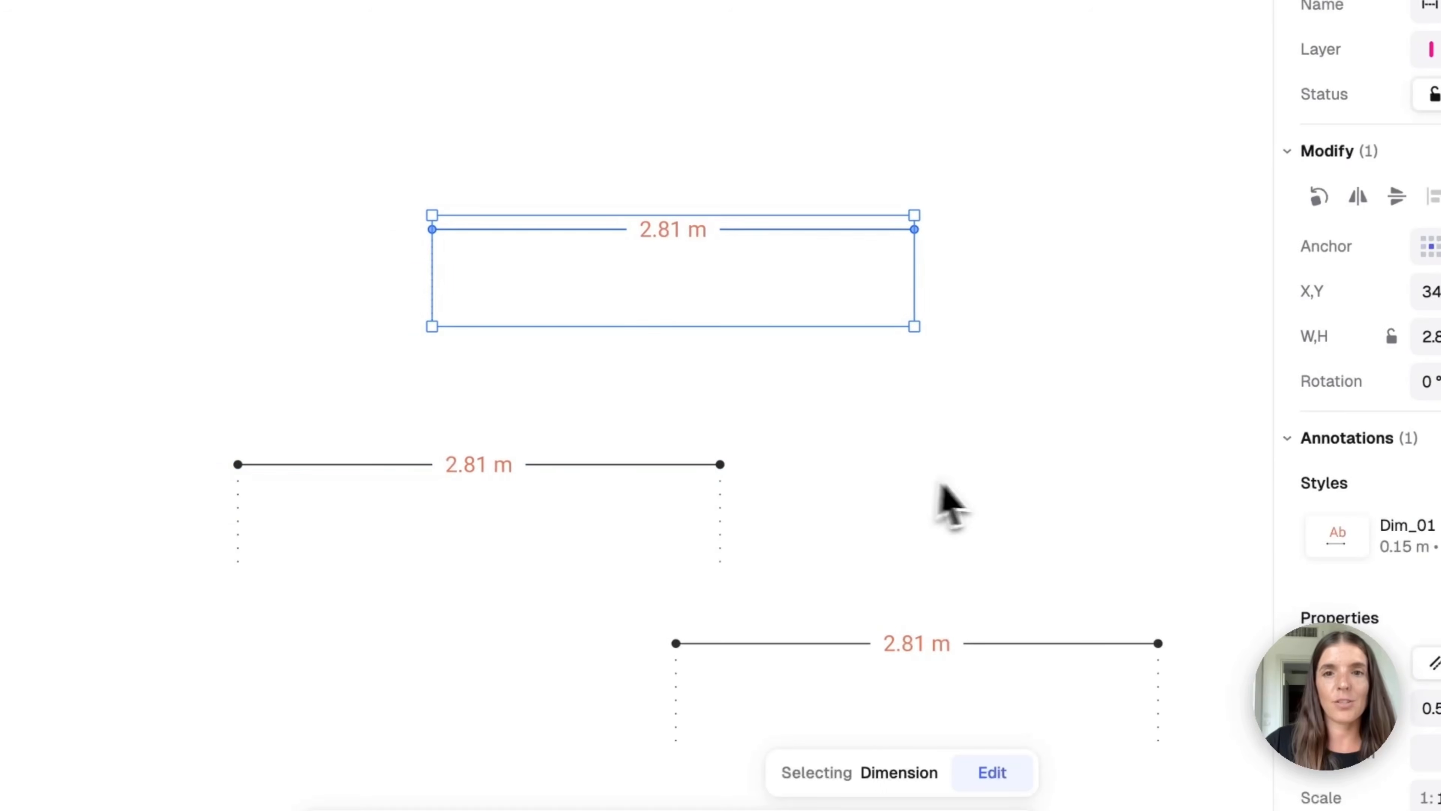
{"action": "left_click", "coordinate": [959, 487]}
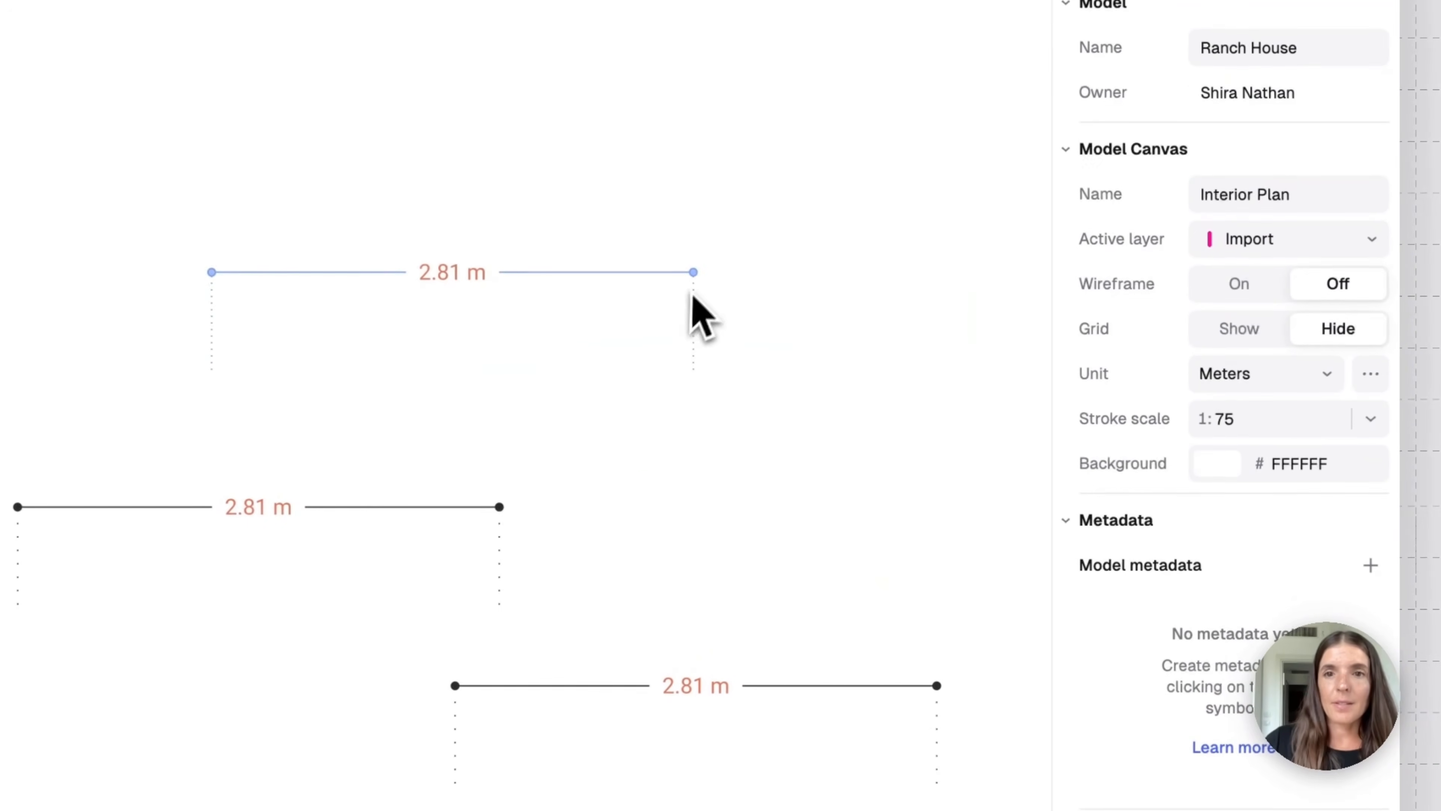
Examine the saved annotation styles available for the uppermost dimension, then close the list and deselect.
{"action": "left_click", "coordinate": [693, 273]}
{"action": "scroll", "coordinate": [1191, 476], "scroll_direction": "down", "scroll_amount": 4}
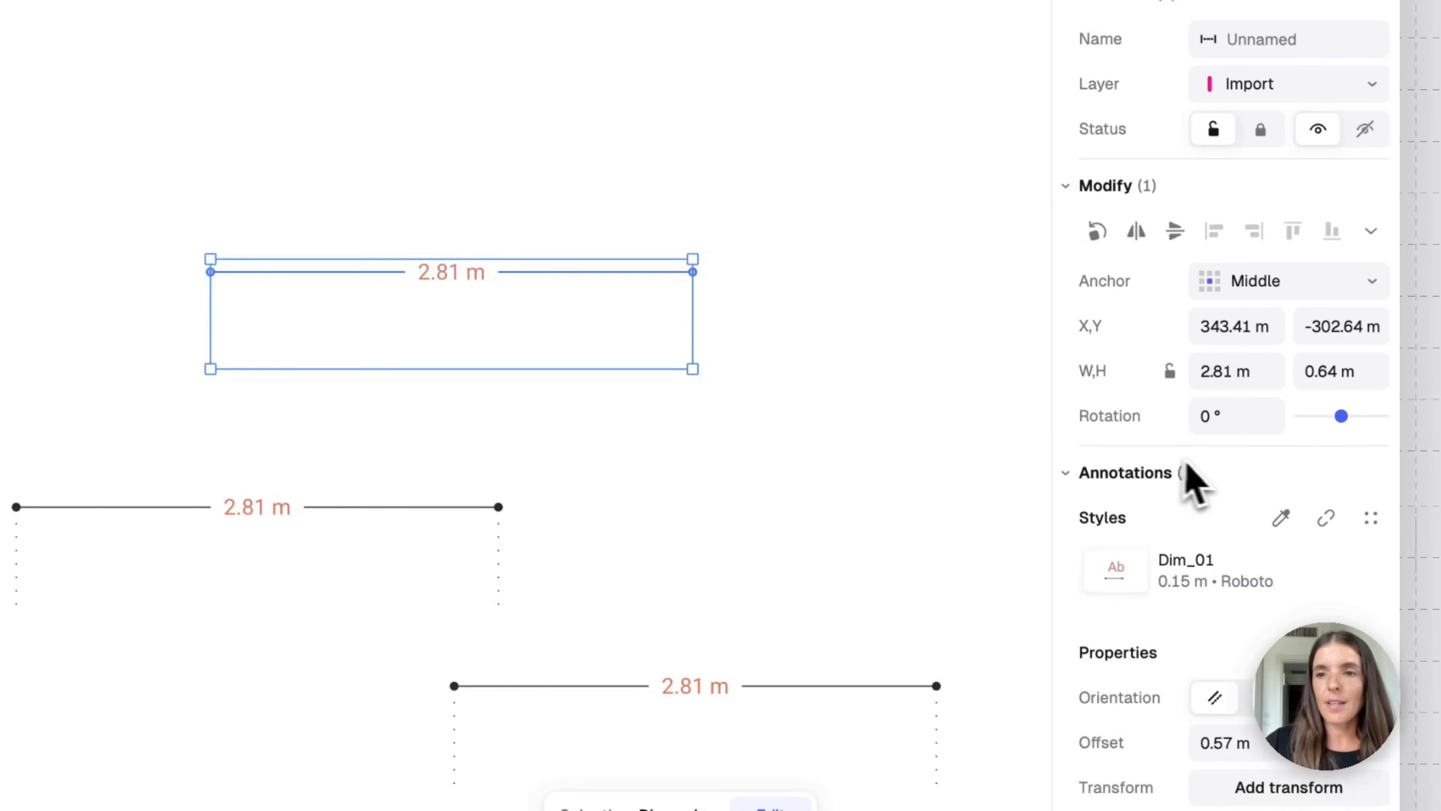
{"action": "left_click", "coordinate": [1371, 308]}
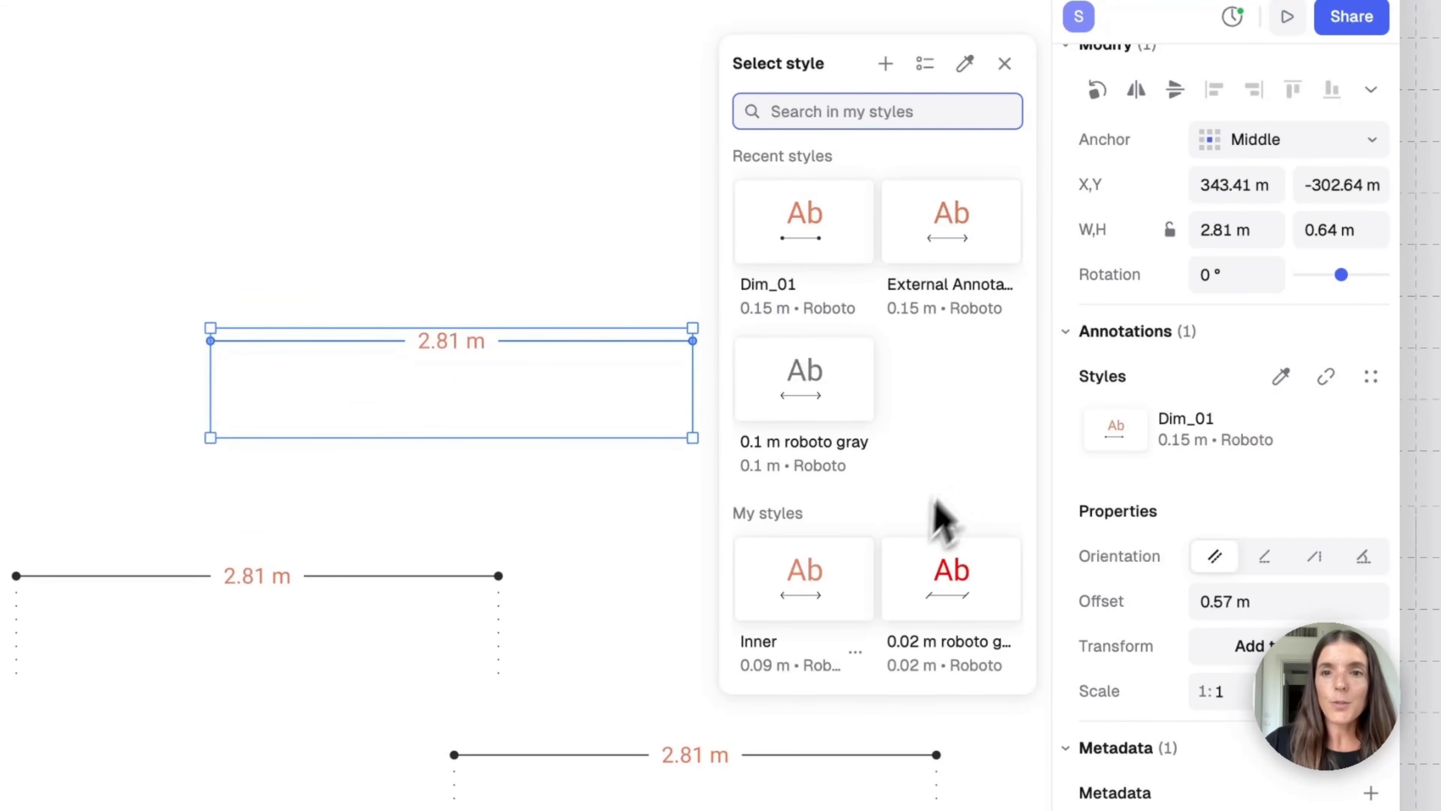
{"action": "left_click", "coordinate": [639, 589]}
{"action": "left_click", "coordinate": [629, 589]}
Examine the saved wall styles available for the wall below the lower bedroom, then close the list and deselect.
{"action": "scroll", "coordinate": [534, 585], "scroll_direction": "down", "scroll_amount": 5}
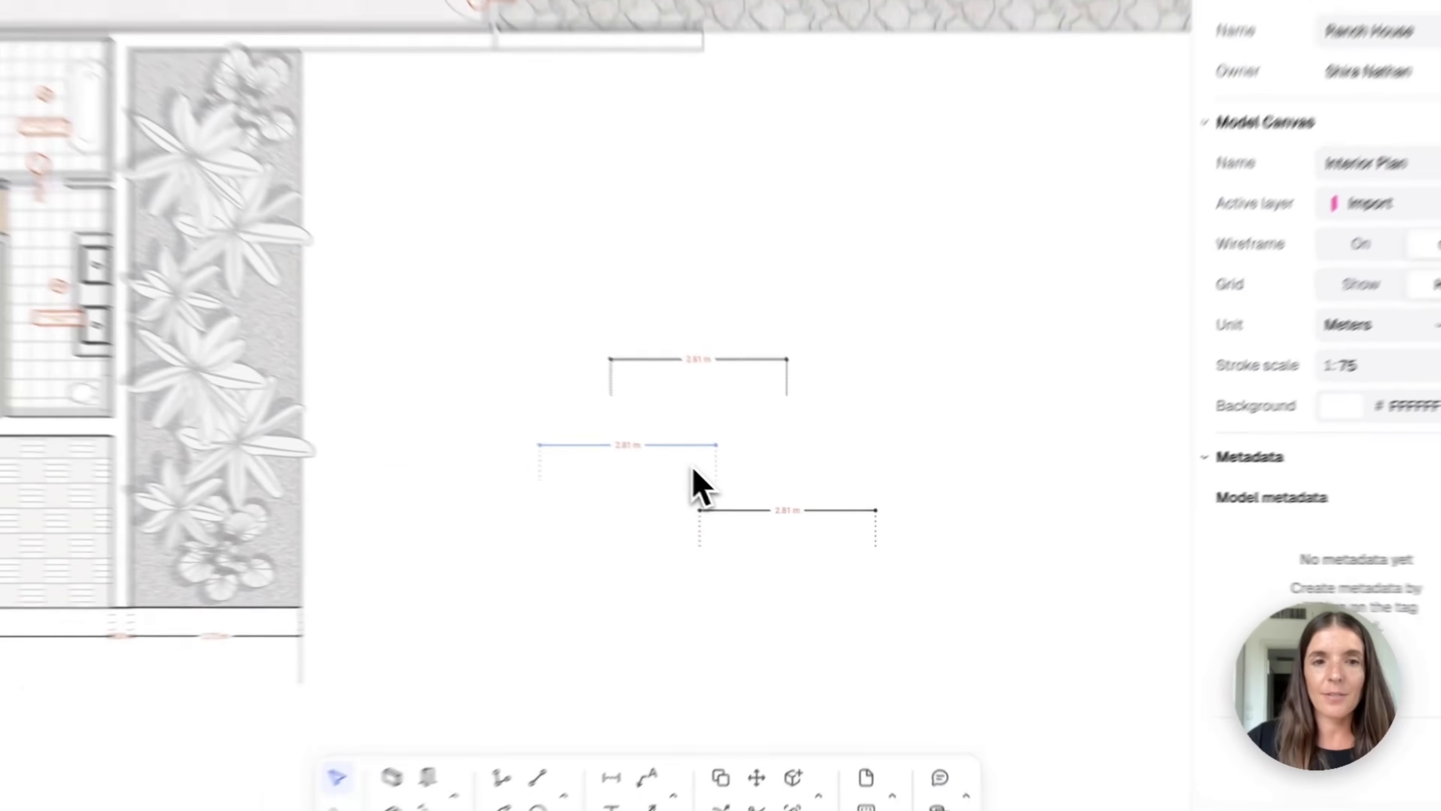
{"action": "scroll", "coordinate": [514, 580], "scroll_direction": "left", "scroll_amount": 4}
{"action": "left_click", "coordinate": [503, 446]}
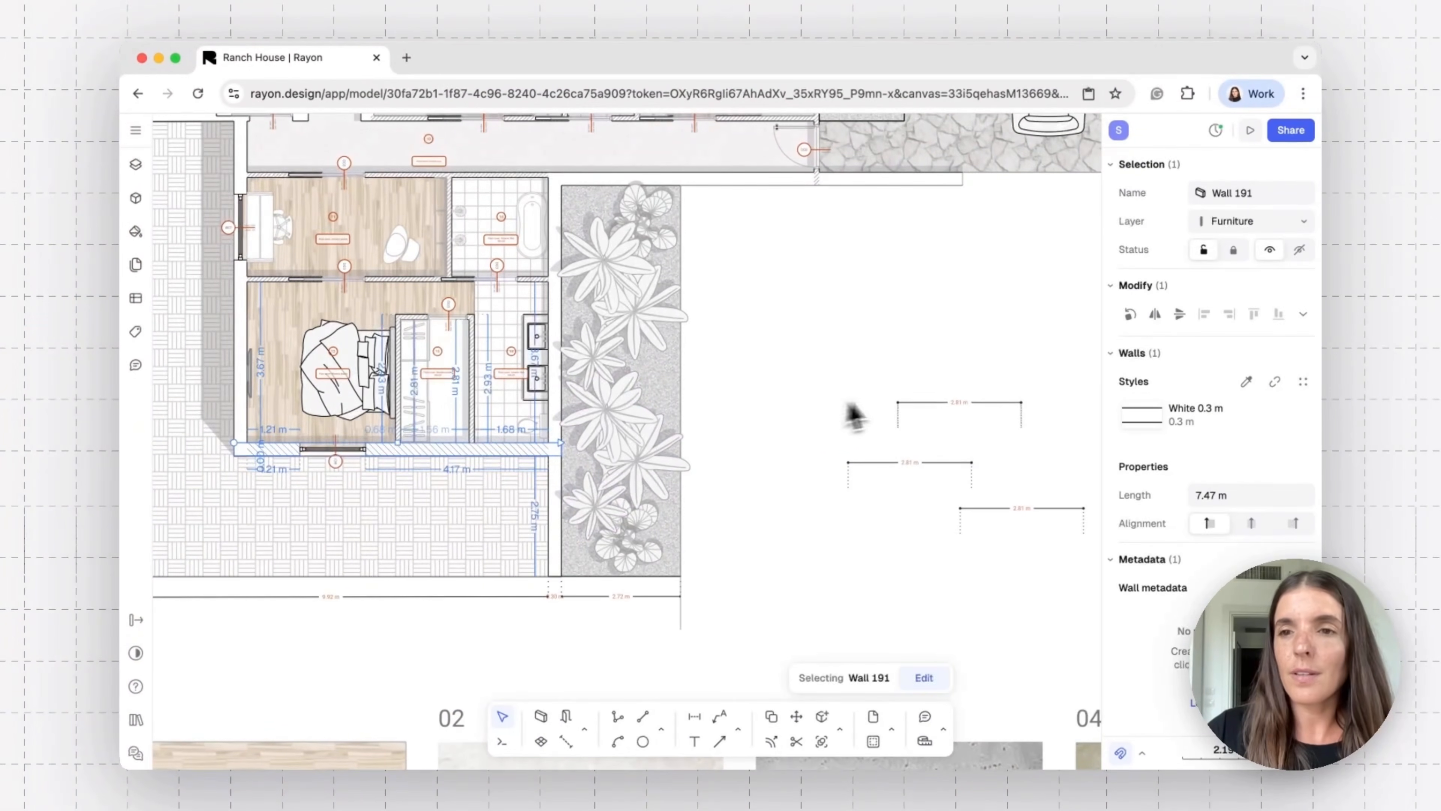
{"action": "left_click", "coordinate": [1301, 380]}
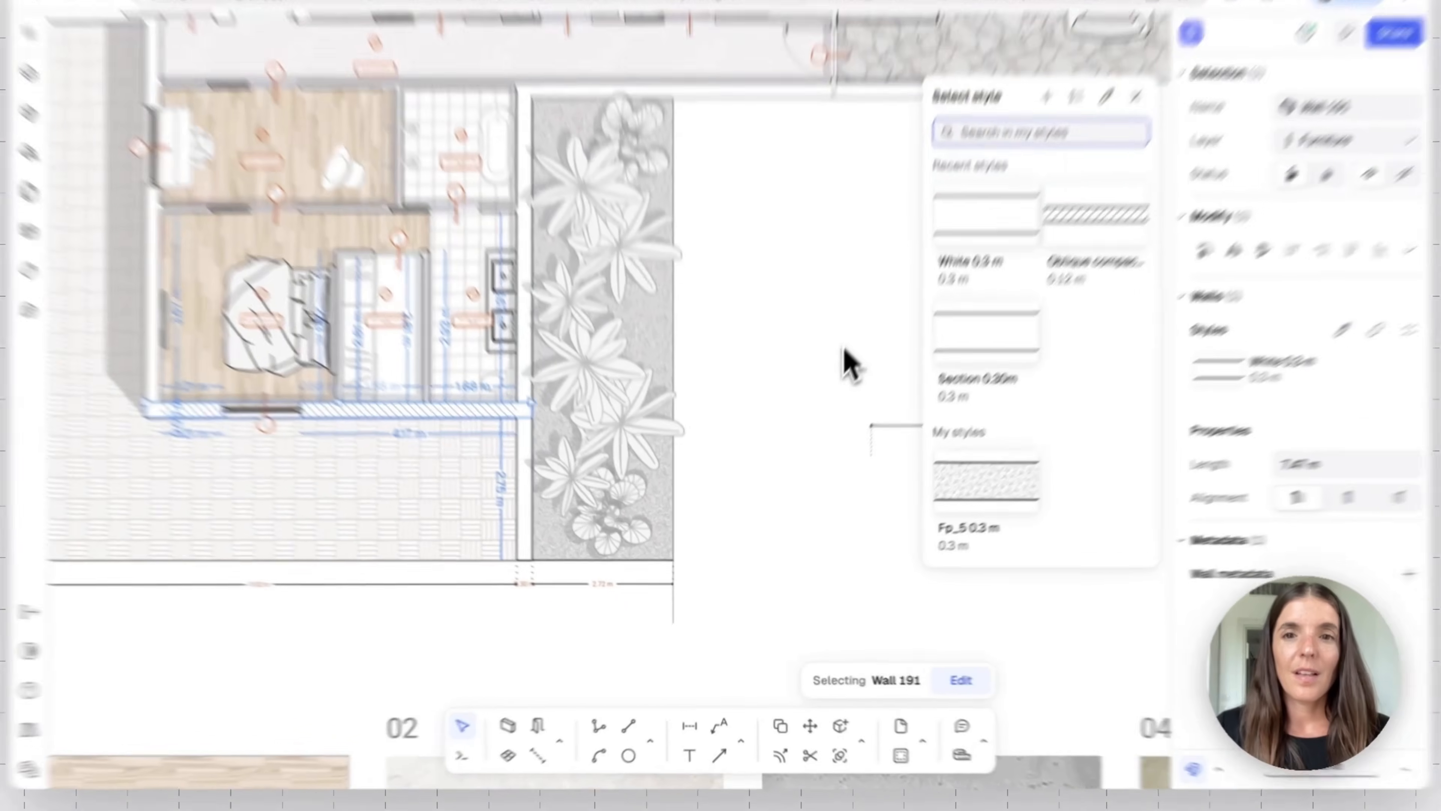
{"action": "left_click", "coordinate": [832, 409]}
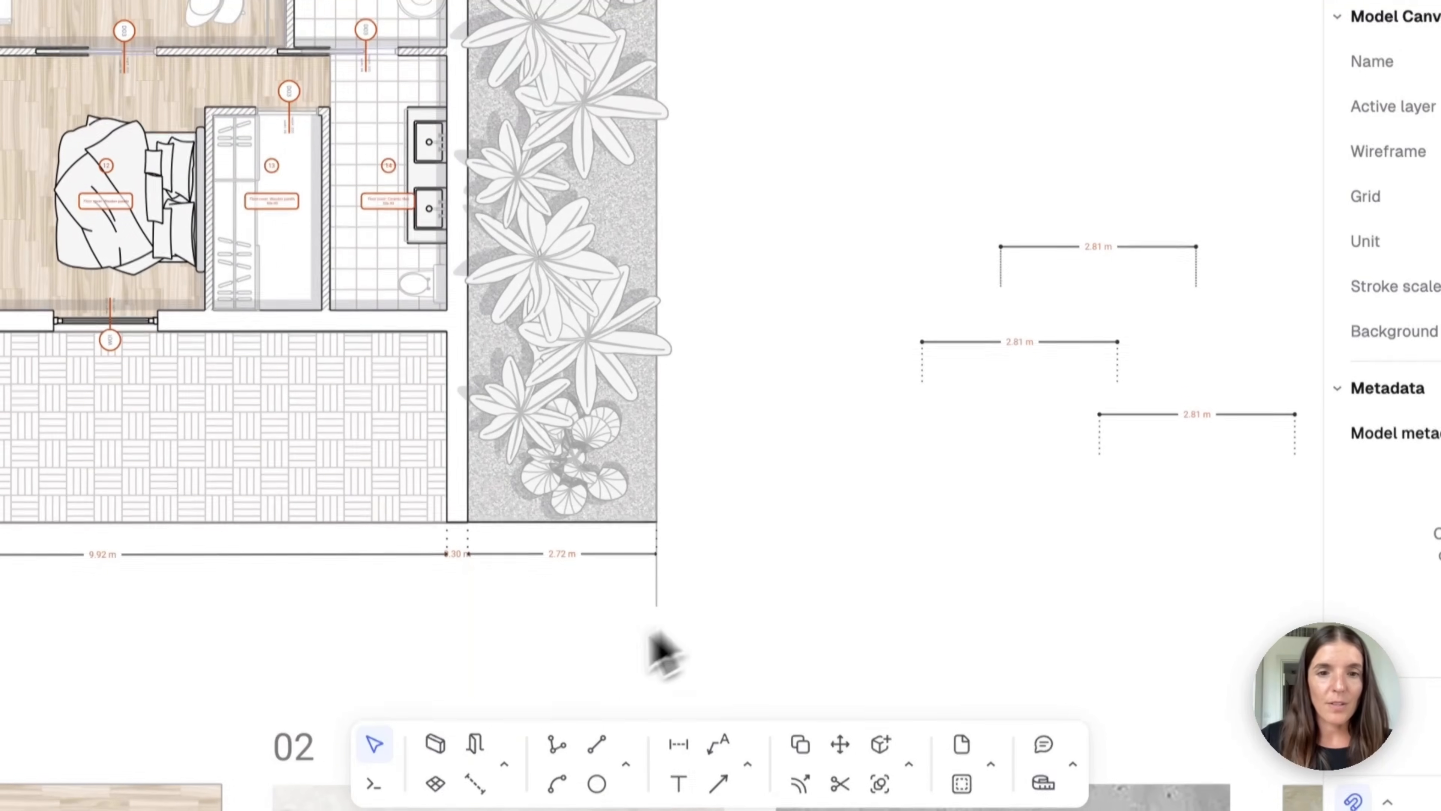
Draw a stepped three-segment wall in the Oblique compact 0.12 m style above the loose dimensions, with first segments about 2.39 m and 2.19 m long.
{"action": "left_click", "coordinate": [444, 695]}
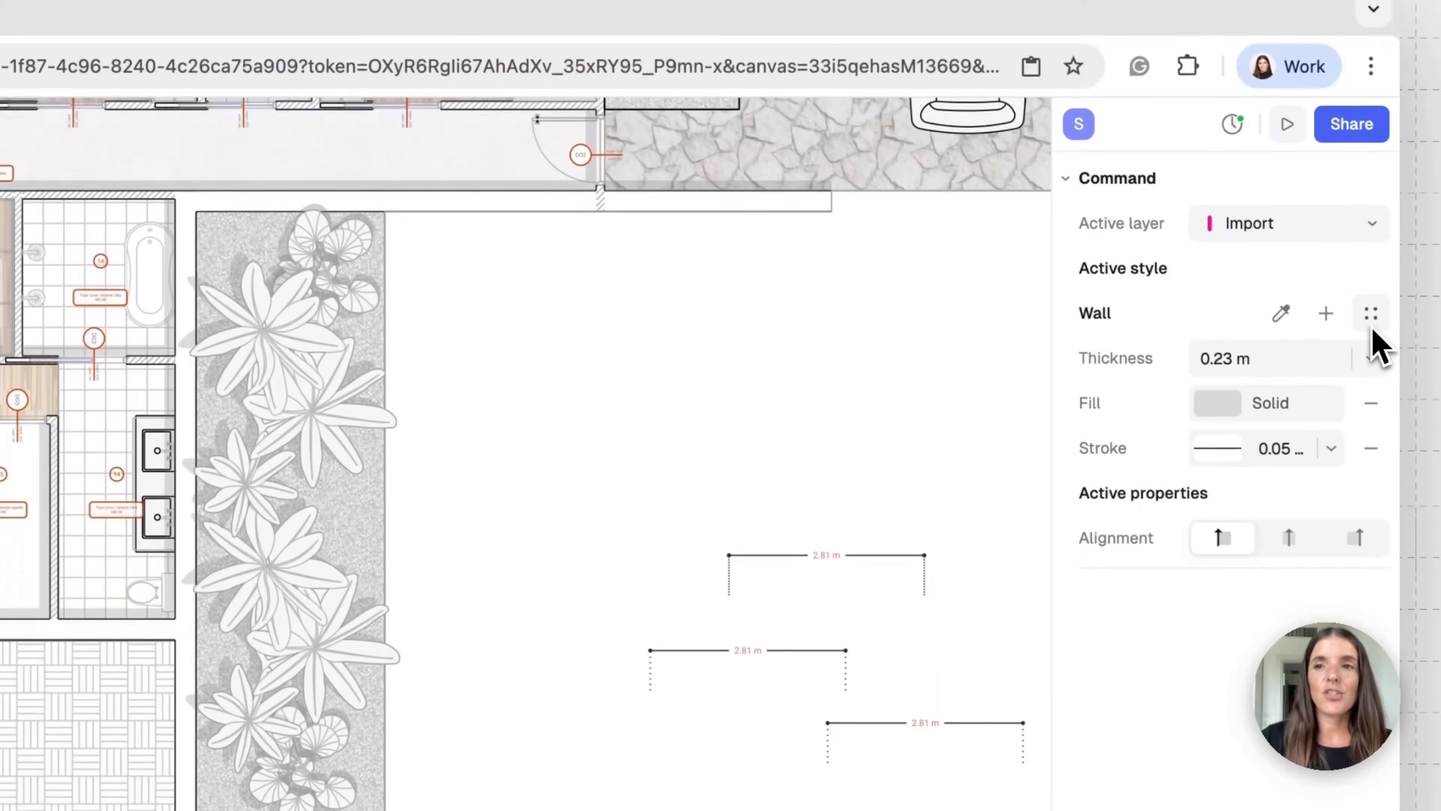
{"action": "left_click", "coordinate": [1370, 233]}
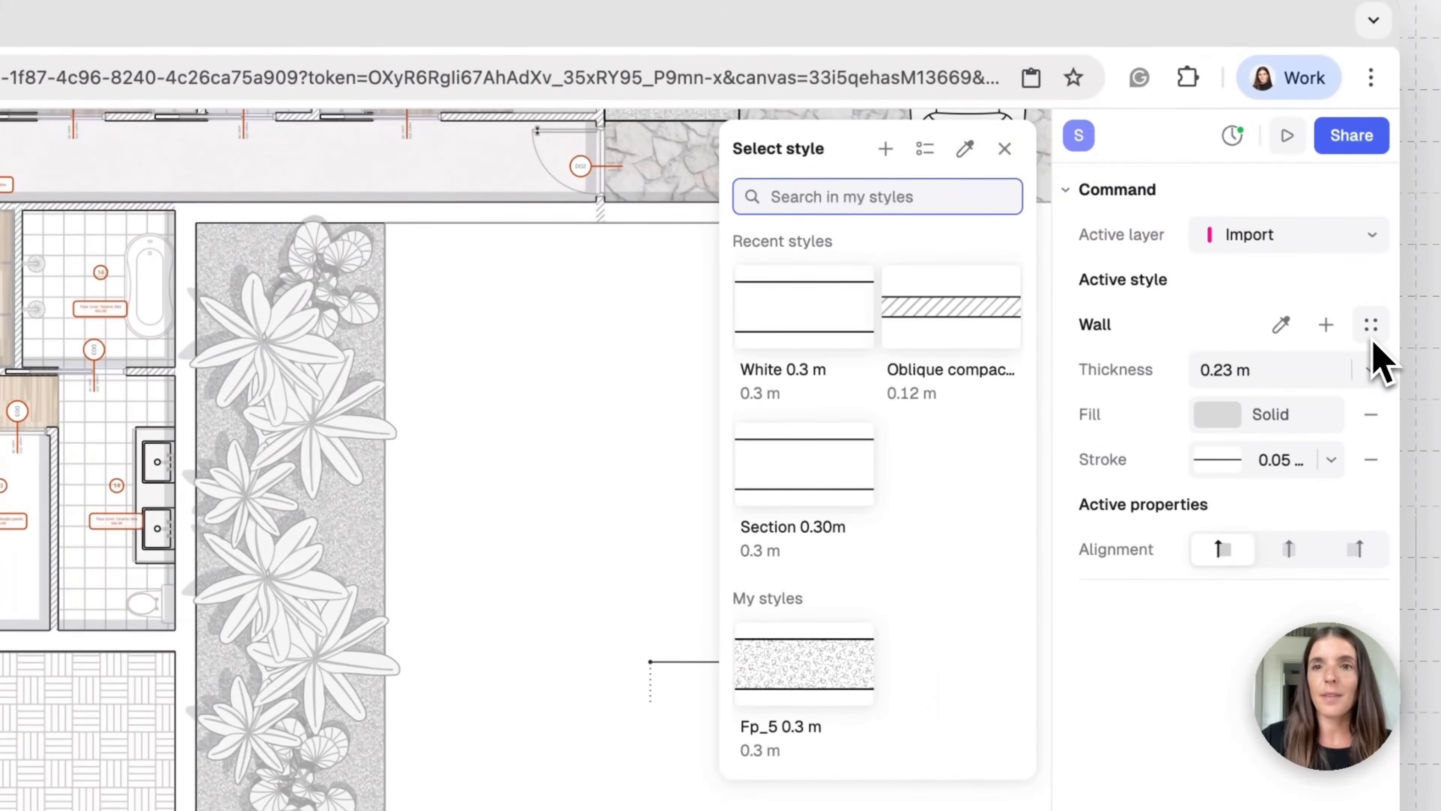
{"action": "left_click", "coordinate": [959, 321]}
{"action": "left_click", "coordinate": [622, 512]}
{"action": "left_click", "coordinate": [784, 460]}
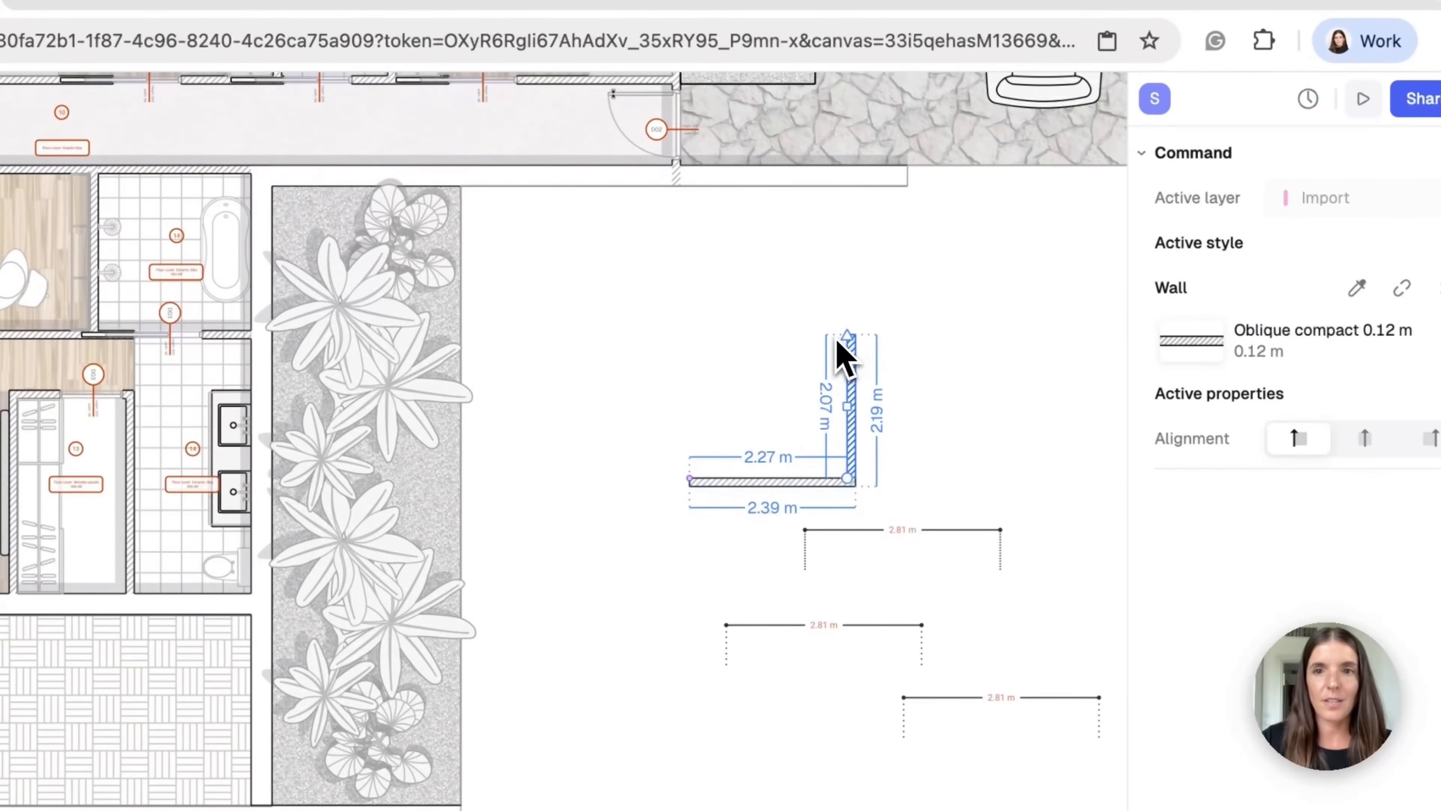
{"action": "left_click", "coordinate": [780, 369]}
{"action": "left_click", "coordinate": [942, 336]}
{"action": "key", "text": "Escape"}
{"action": "key", "text": "Escape"}
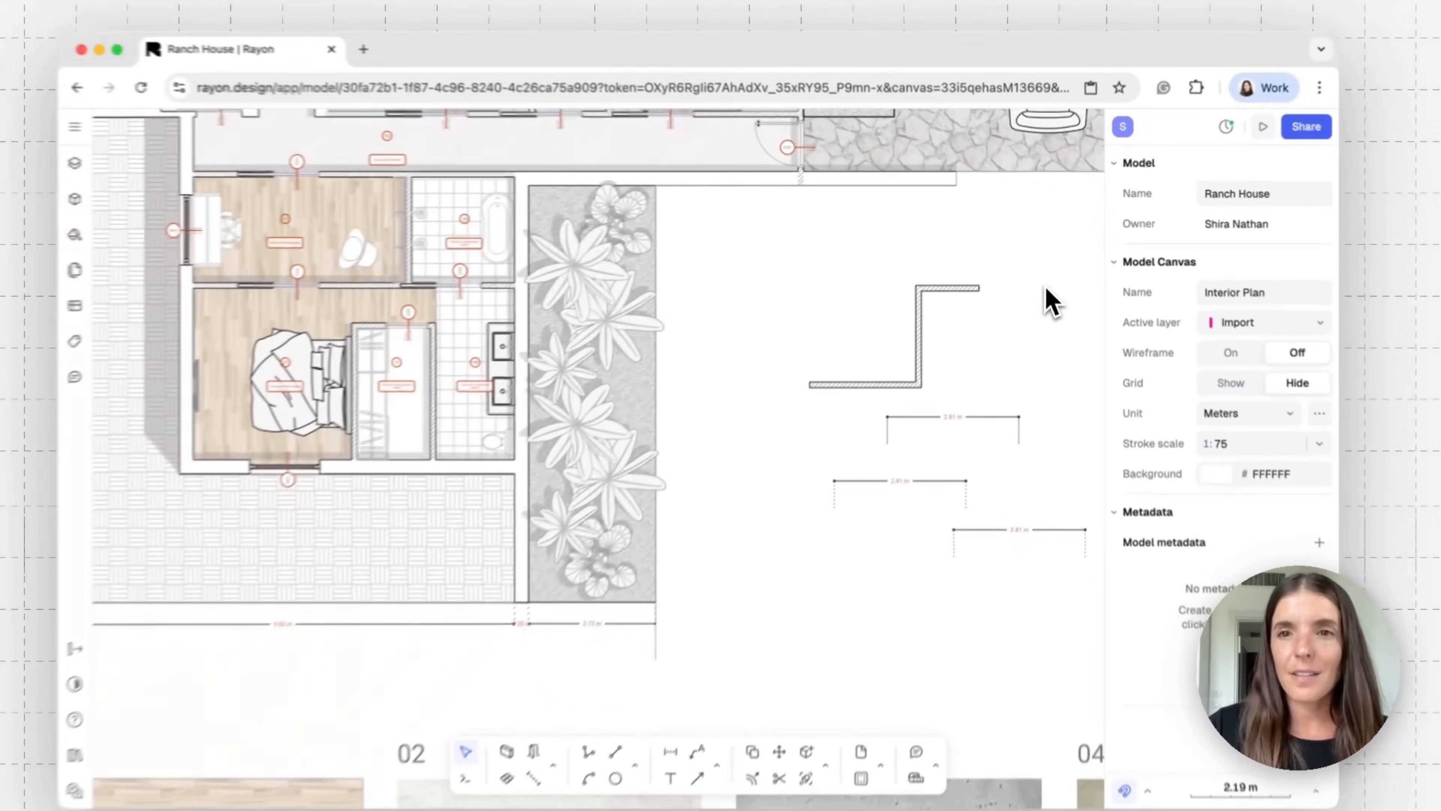
Delete the stepped sample wall together with the three loose dimensions beside the planting bed.
{"action": "mouse_move", "coordinate": [1059, 249]}
{"action": "left_mouse_down"}
{"action": "mouse_move", "coordinate": [990, 382]}
{"action": "mouse_move", "coordinate": [840, 596]}
{"action": "left_mouse_up"}
{"action": "key", "text": "Delete"}
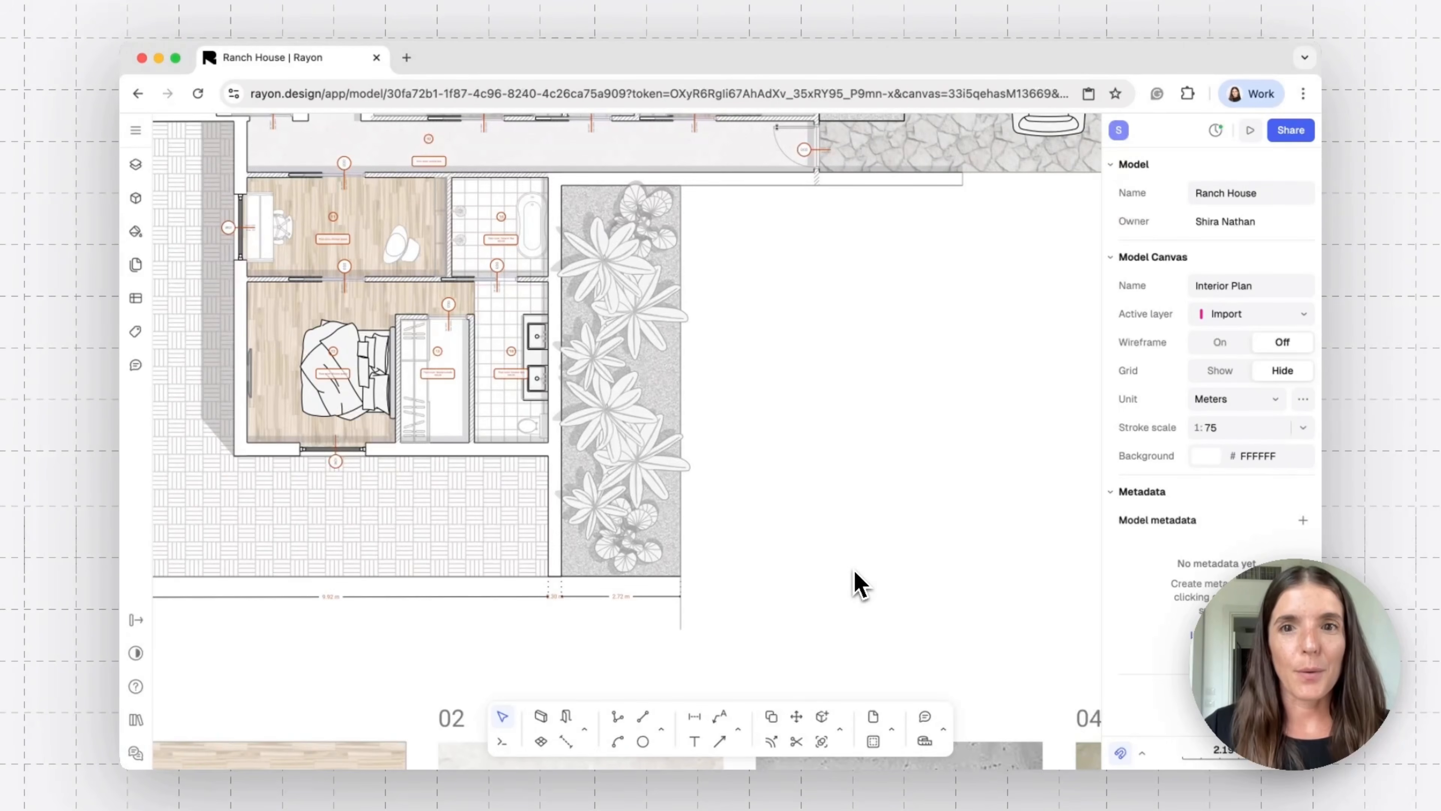
Browse the model's saved shape styles and inspect the settings of BackgroundColor2, then close its editor.
{"action": "scroll", "coordinate": [855, 572], "scroll_direction": "down", "scroll_amount": 10}
{"action": "scroll", "coordinate": [854, 572], "scroll_direction": "down", "scroll_amount": 4}
{"action": "scroll", "coordinate": [855, 573], "scroll_direction": "right", "scroll_amount": 1}
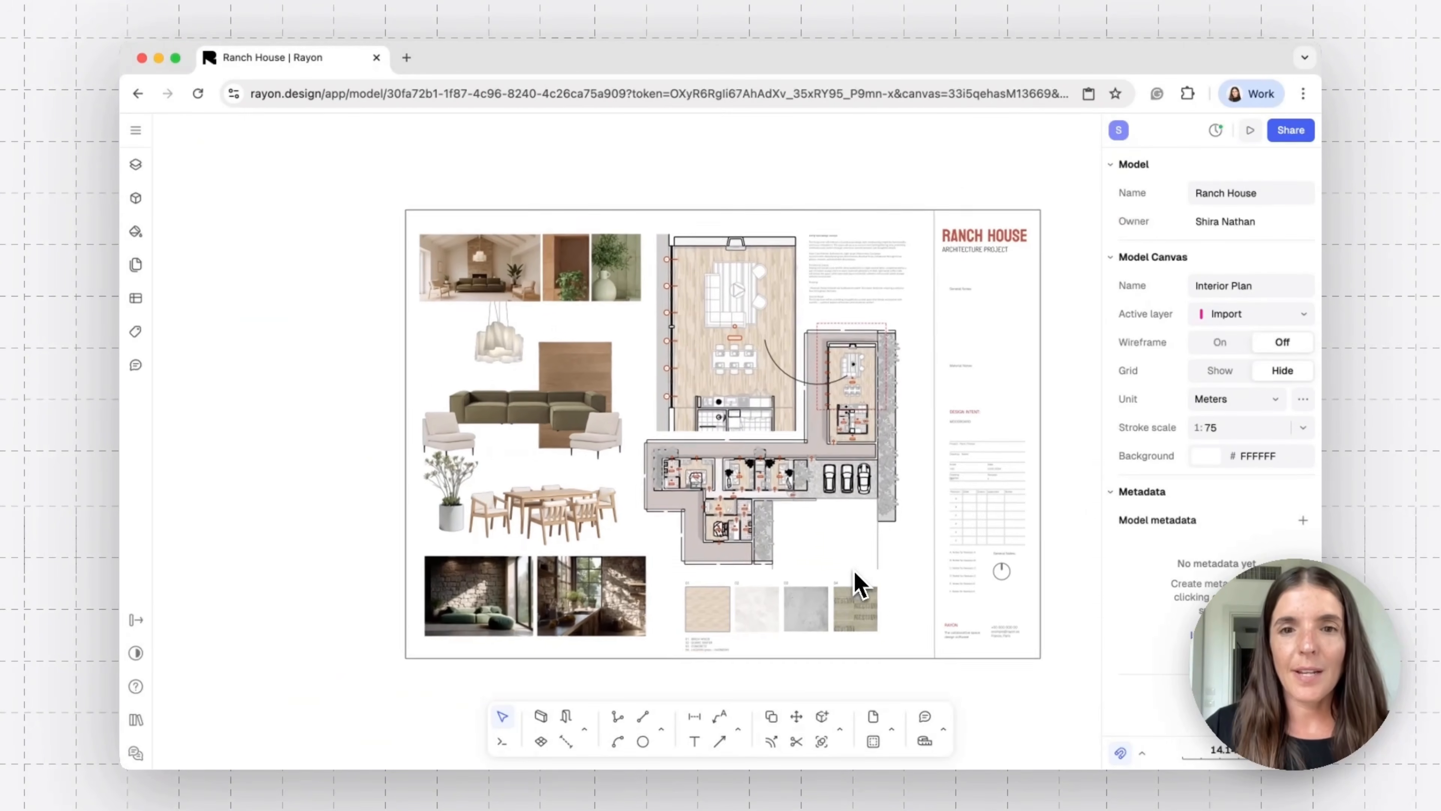
{"action": "scroll", "coordinate": [858, 585], "scroll_direction": "right", "scroll_amount": 3}
{"action": "scroll", "coordinate": [858, 585], "scroll_direction": "down", "scroll_amount": 1}
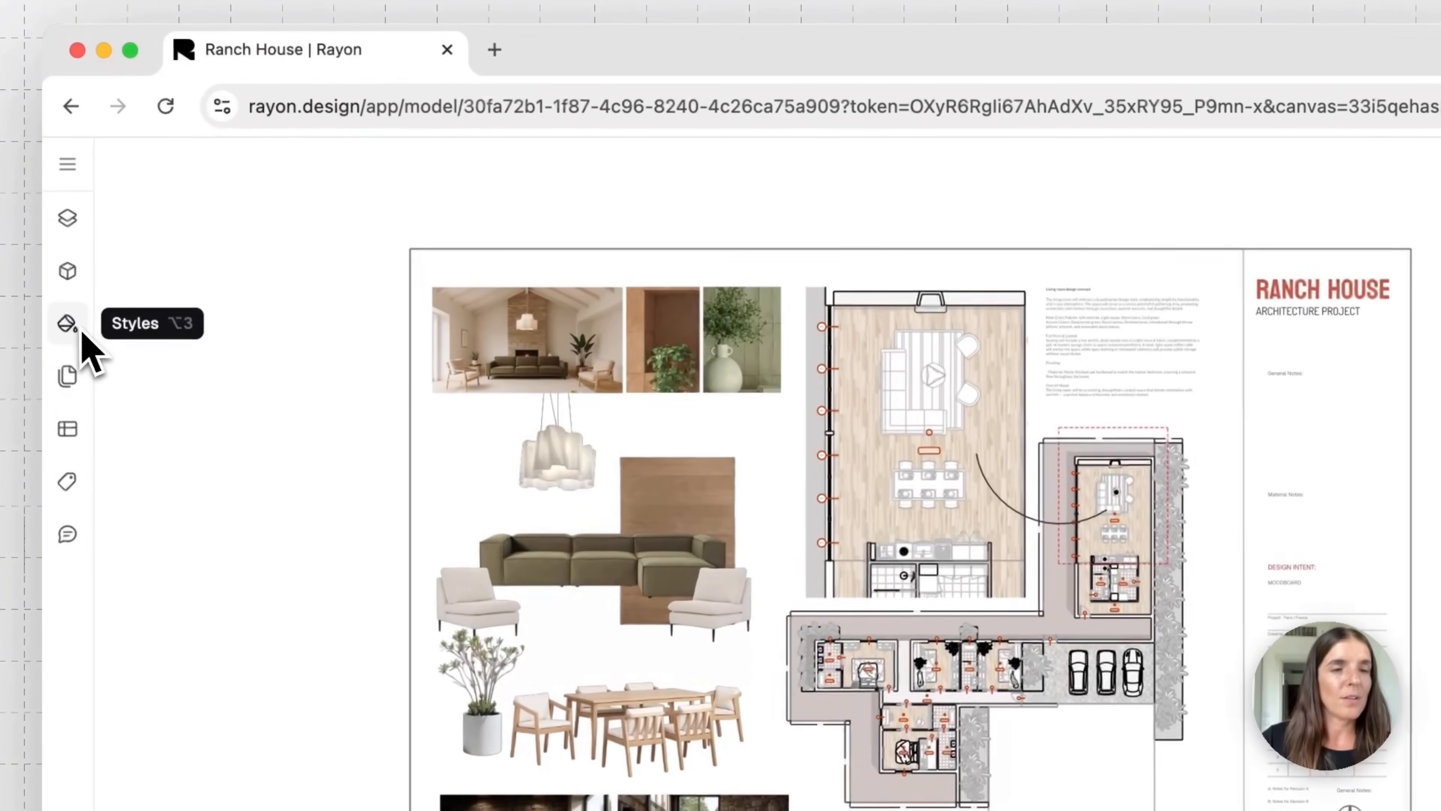
{"action": "left_click", "coordinate": [79, 336]}
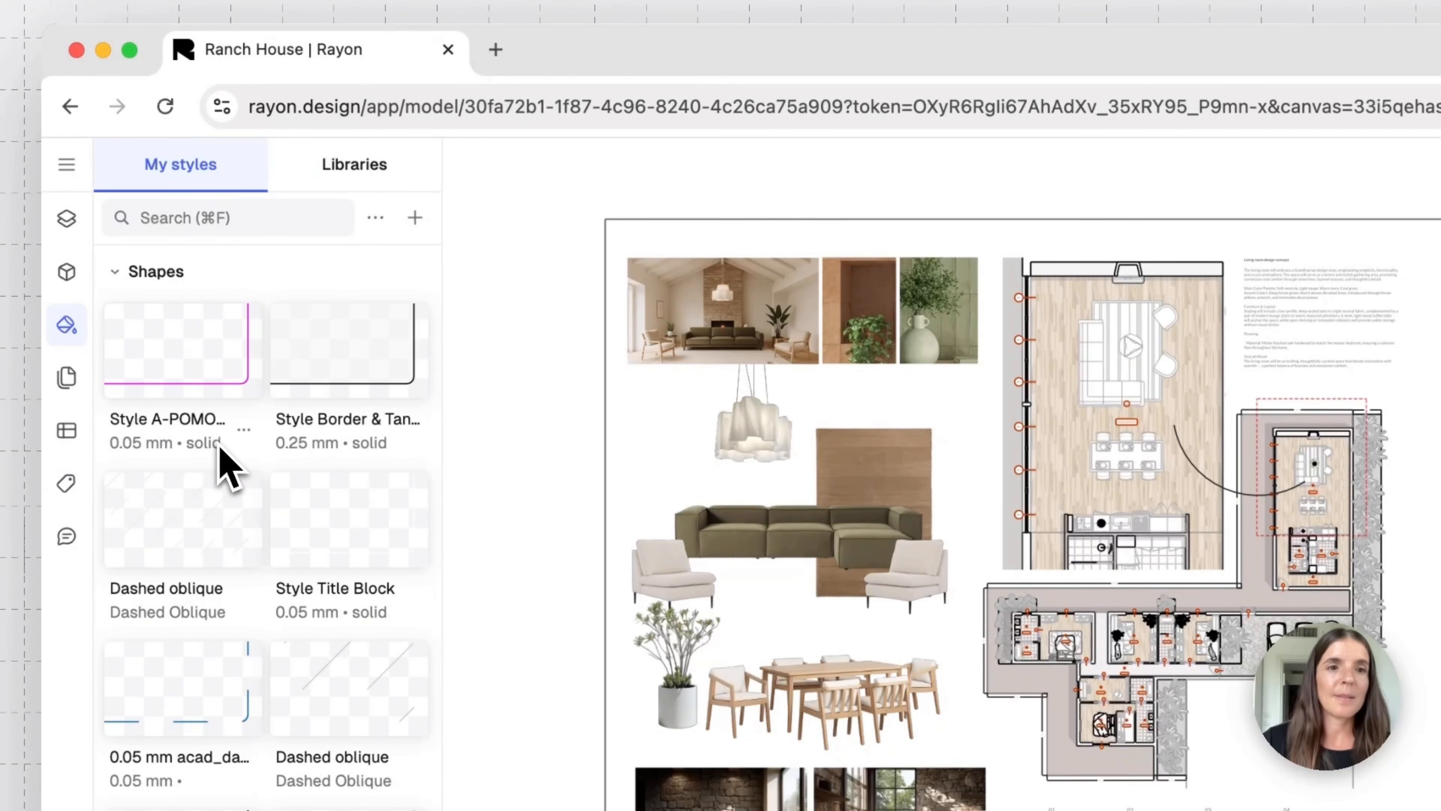
{"action": "scroll", "coordinate": [221, 449], "scroll_direction": "down", "scroll_amount": 9}
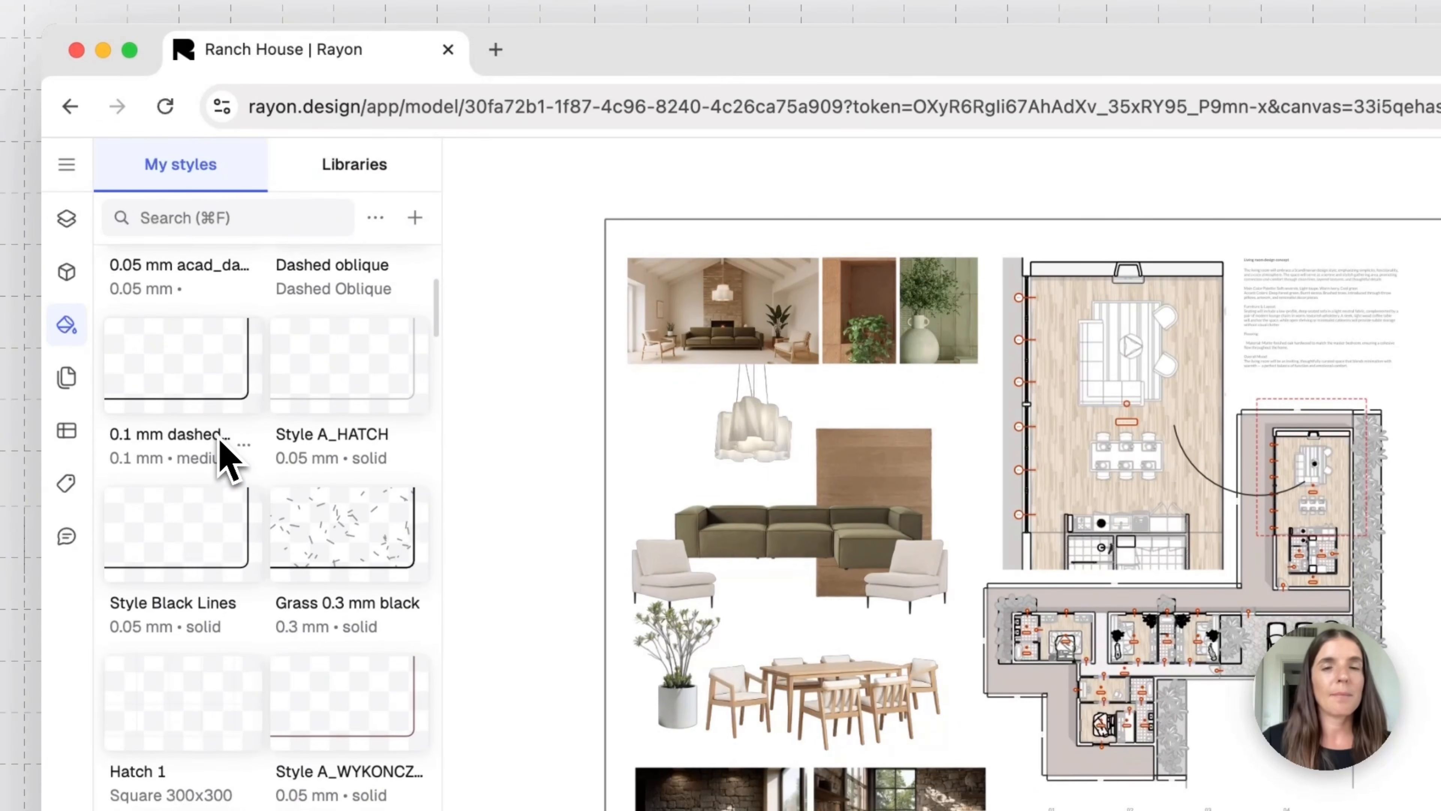
{"action": "scroll", "coordinate": [227, 460], "scroll_direction": "down", "scroll_amount": 10}
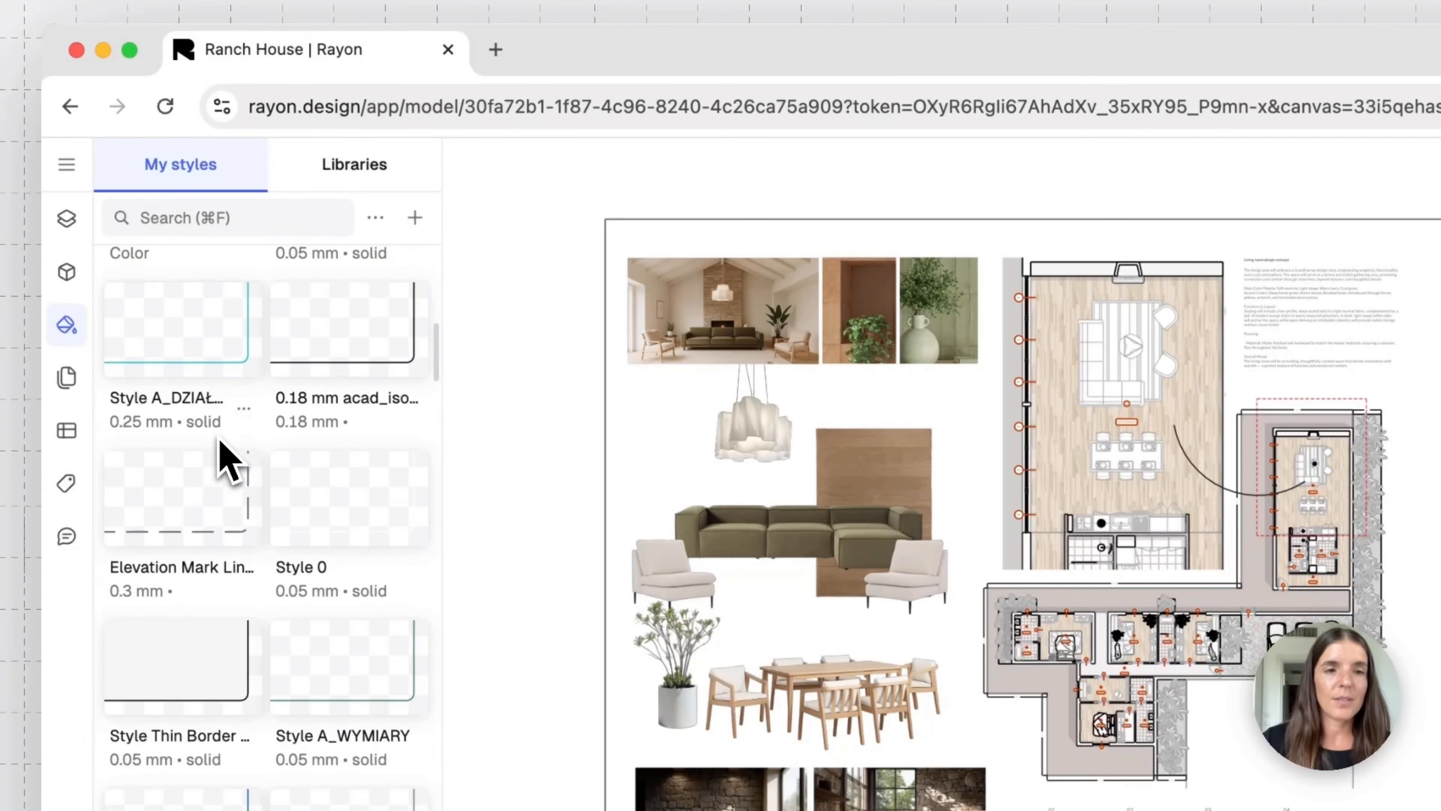
{"action": "scroll", "coordinate": [227, 460], "scroll_direction": "down", "scroll_amount": 10}
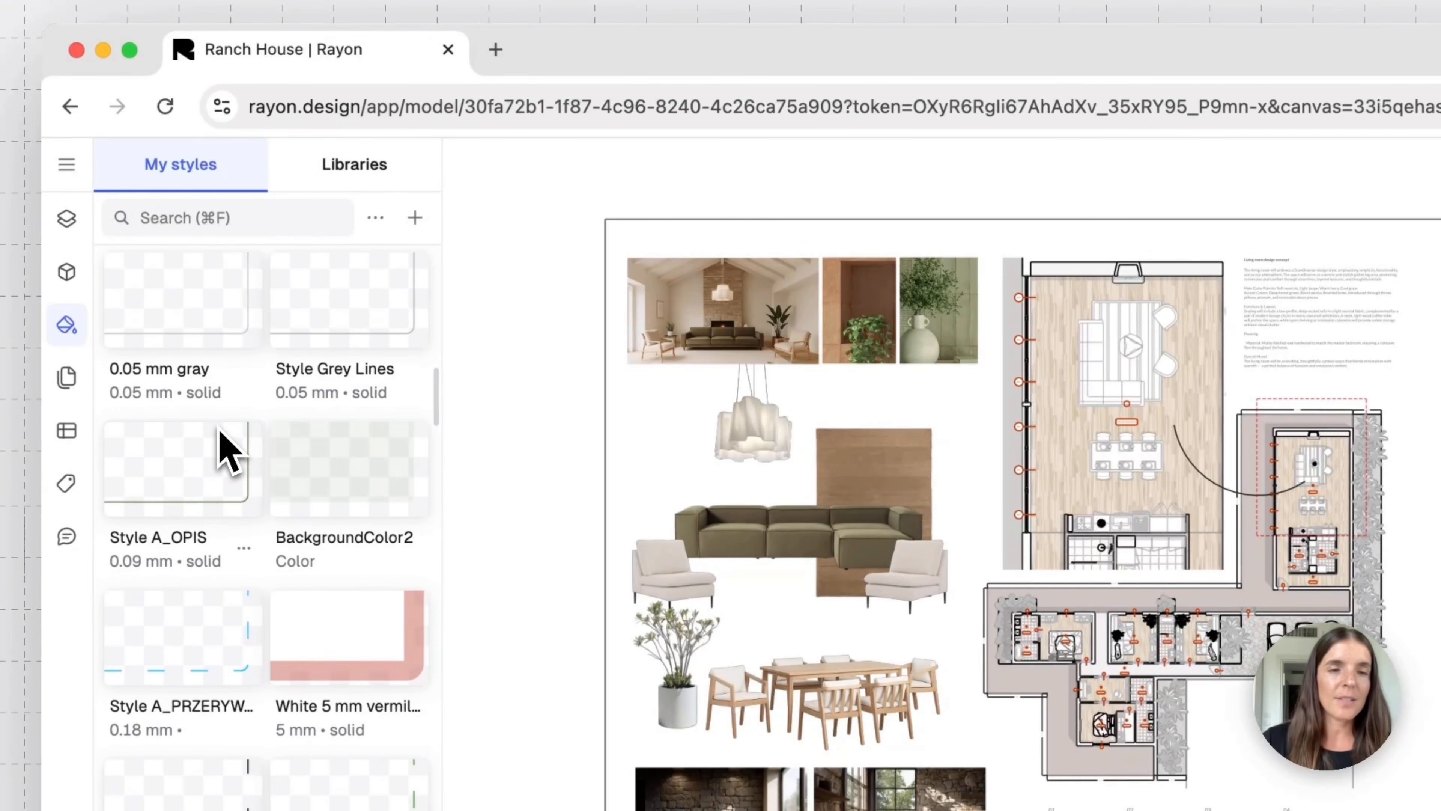
{"action": "left_click", "coordinate": [325, 472]}
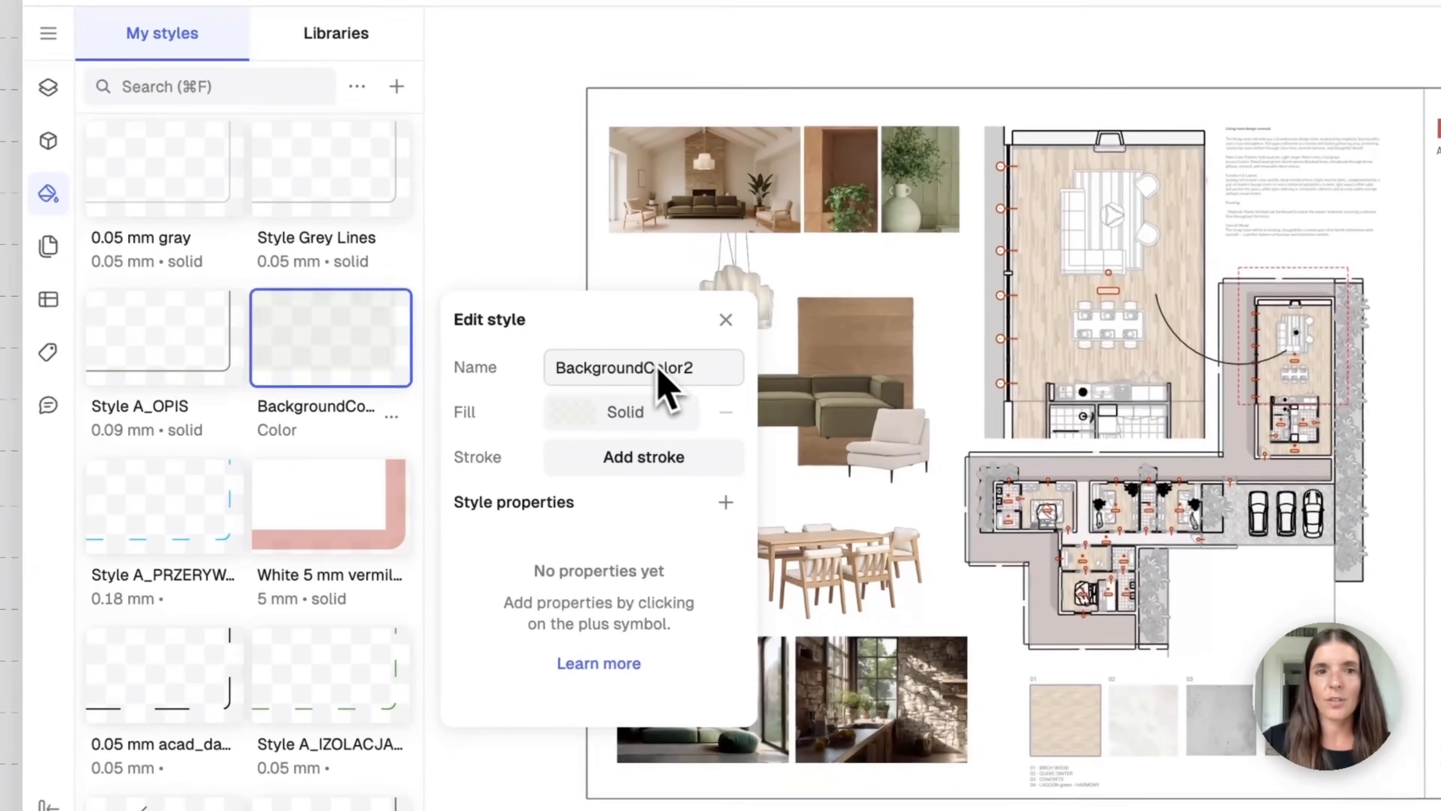
{"action": "left_click", "coordinate": [724, 315]}
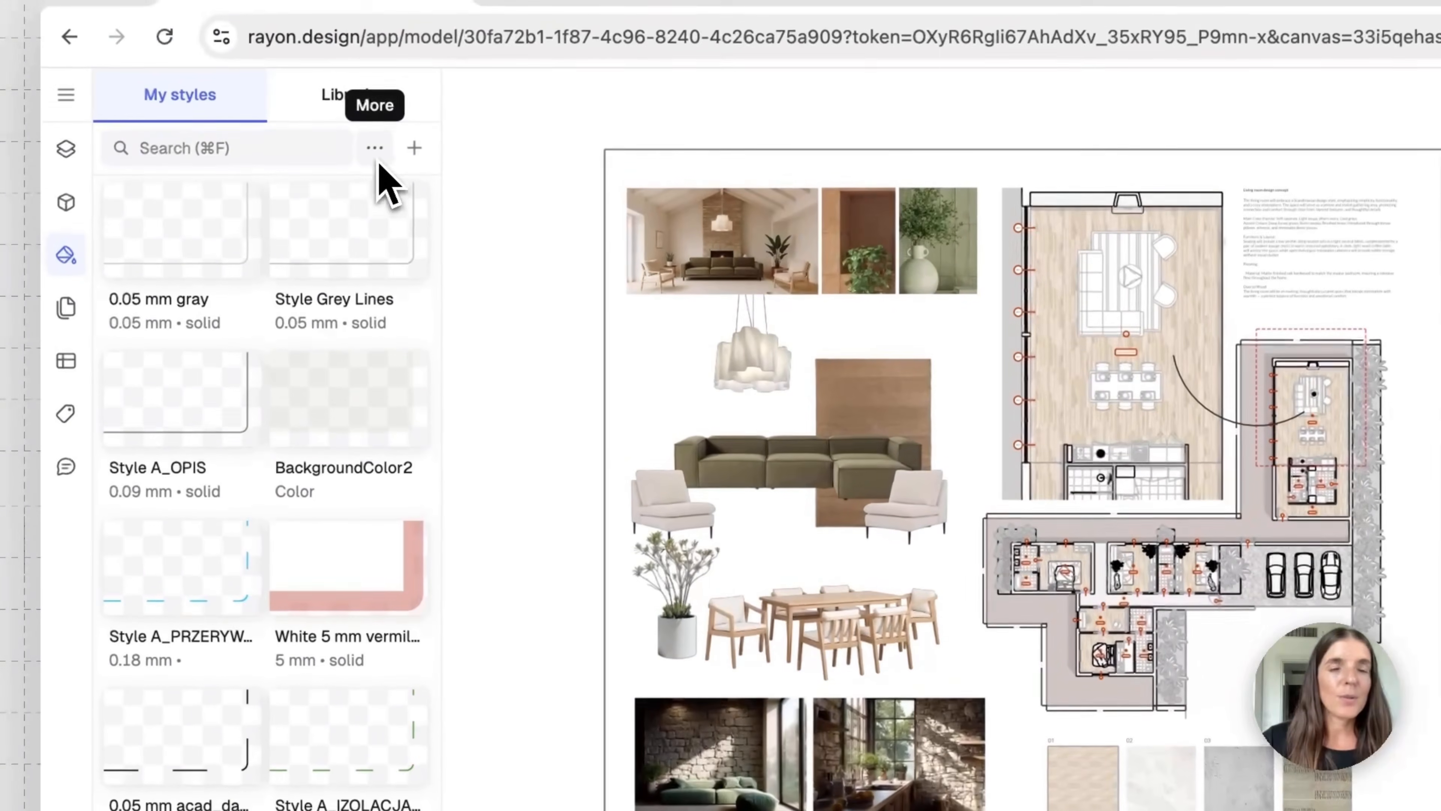
Merge the model's similar styles and delete its unused styles, then look through the remaining list.
{"action": "left_click", "coordinate": [357, 80]}
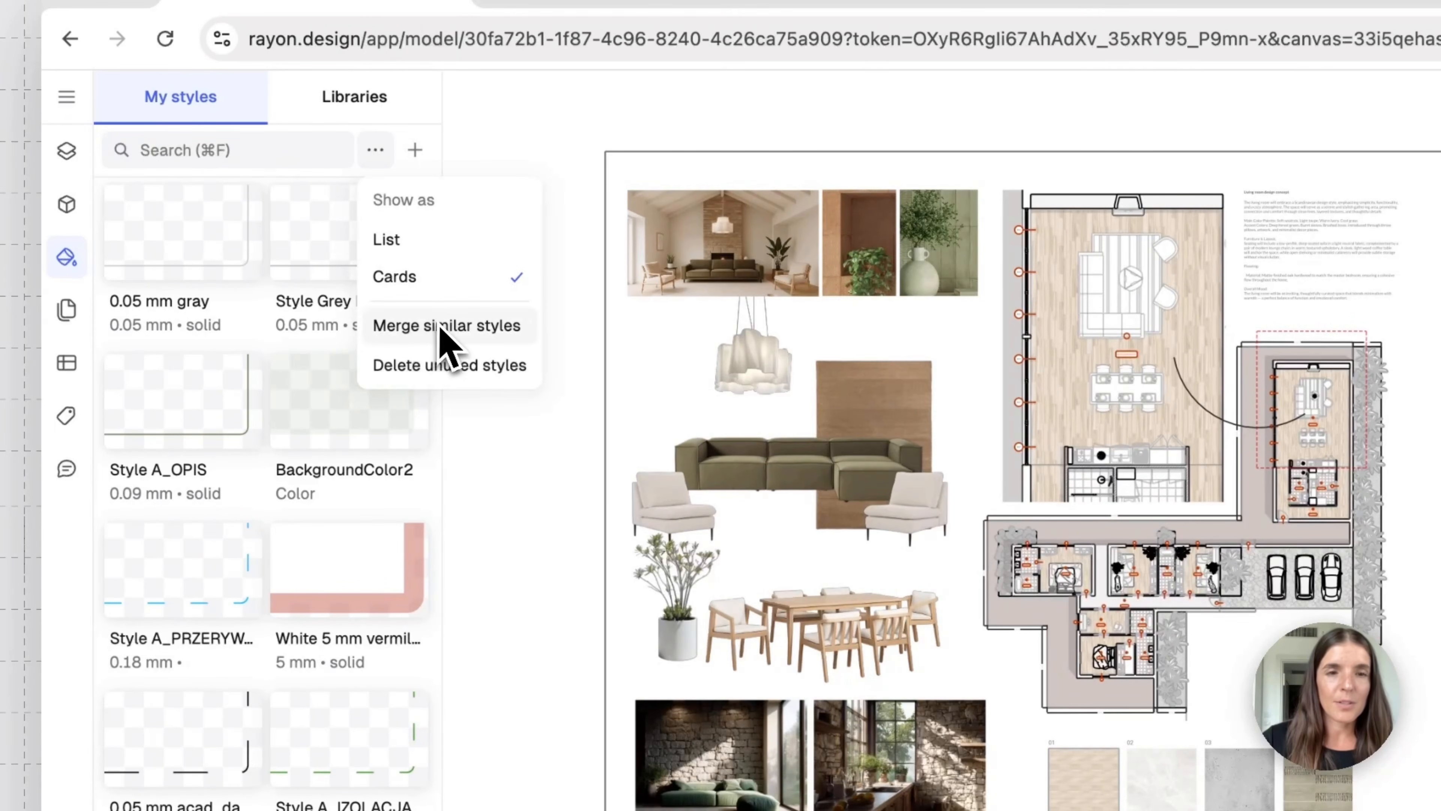
{"action": "left_click", "coordinate": [442, 328]}
{"action": "left_click", "coordinate": [377, 152]}
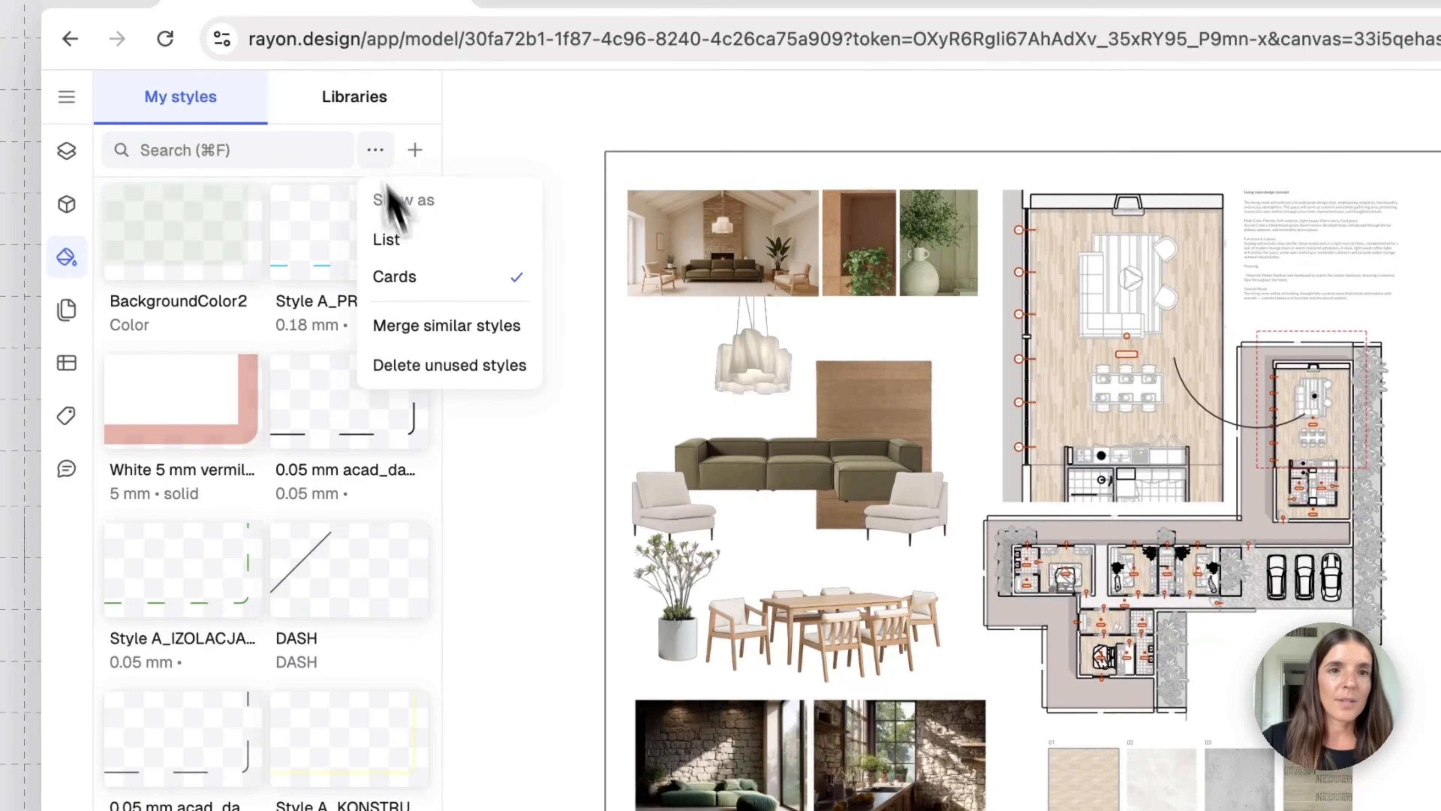
{"action": "left_click", "coordinate": [449, 366]}
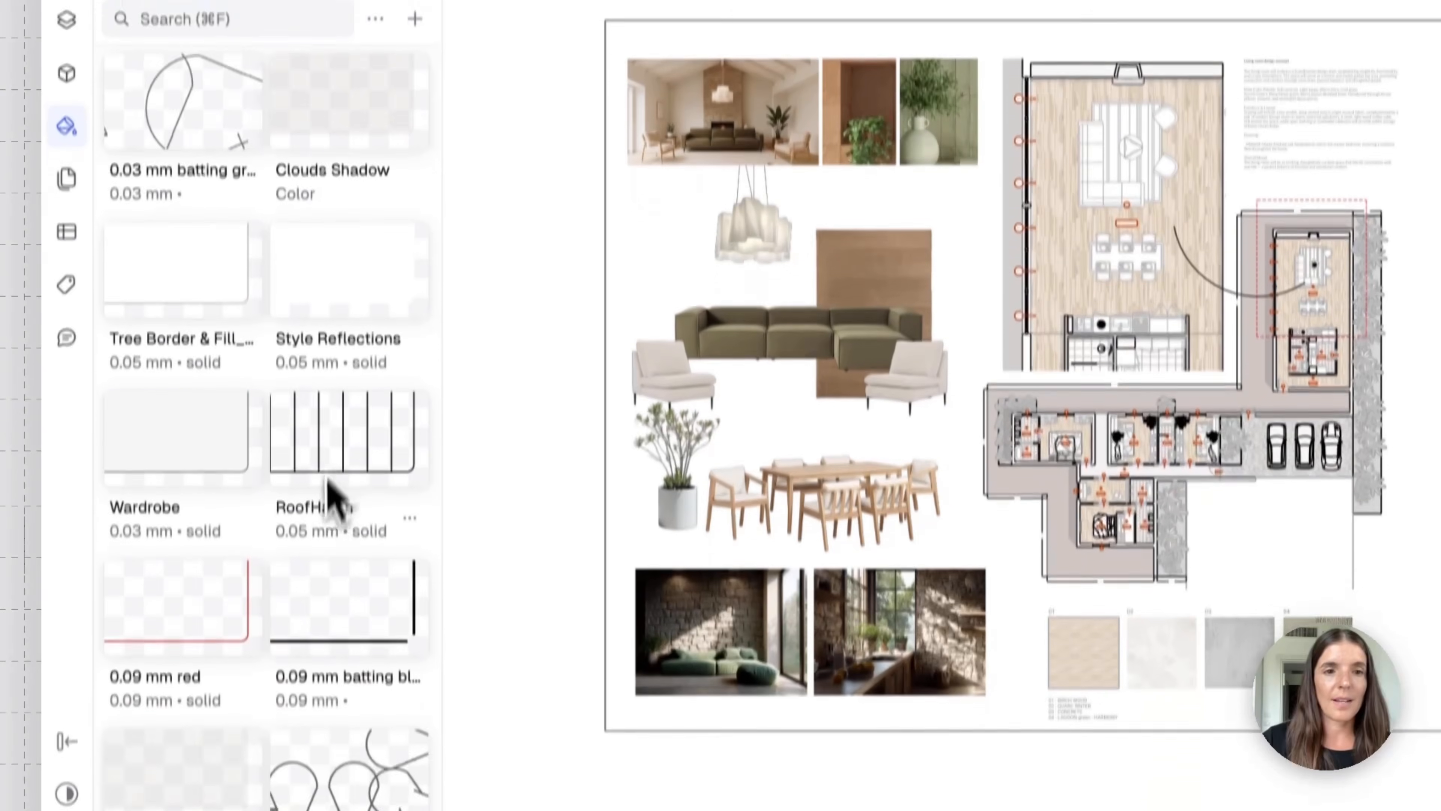
{"action": "scroll", "coordinate": [335, 591], "scroll_direction": "down", "scroll_amount": 5}
{"action": "scroll", "coordinate": [335, 420], "scroll_direction": "down", "scroll_amount": 4}
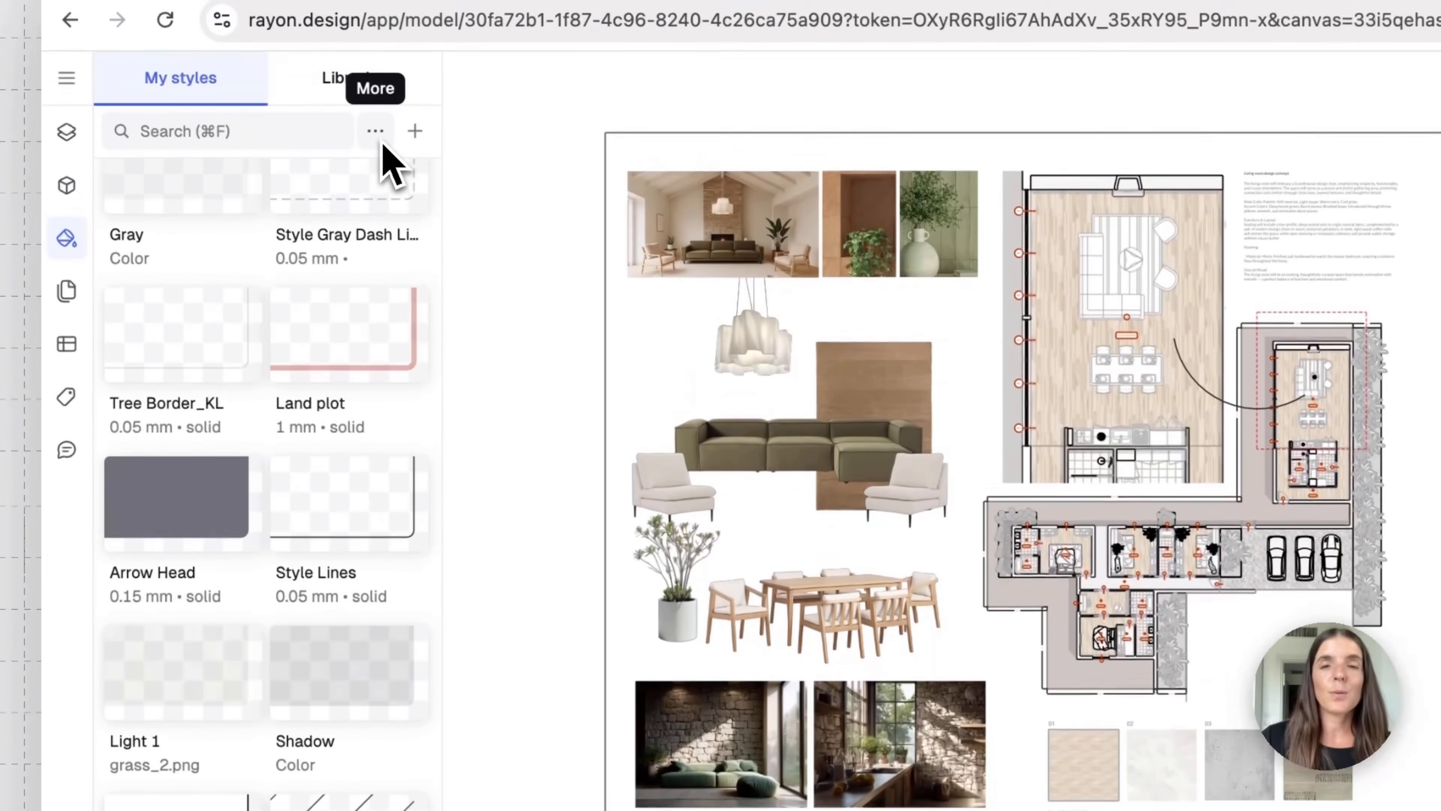
Review the style list's cleanup options and the settings of the Land plot style, then close its editor.
{"action": "left_click", "coordinate": [375, 136]}
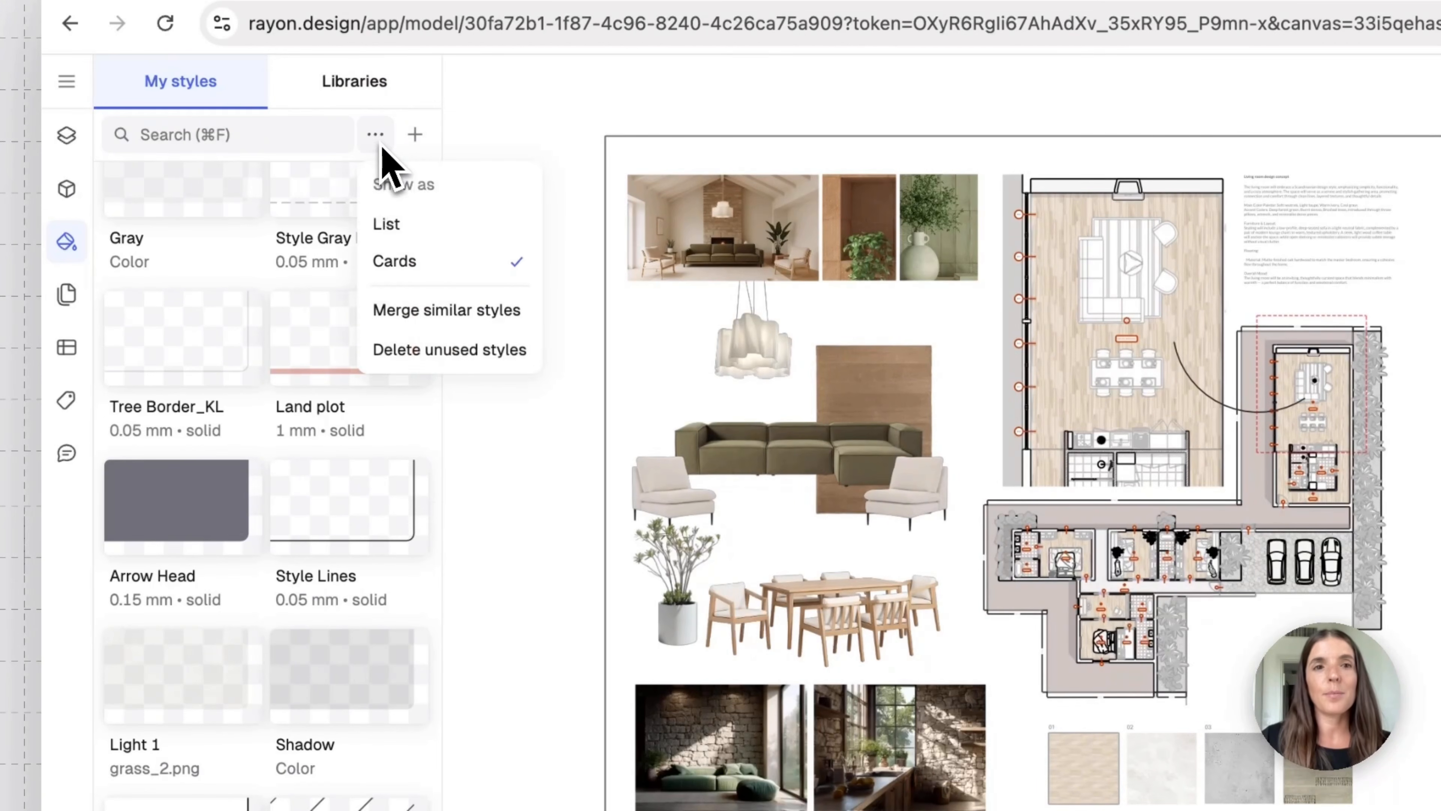
{"action": "left_click", "coordinate": [379, 161]}
{"action": "left_click", "coordinate": [355, 343]}
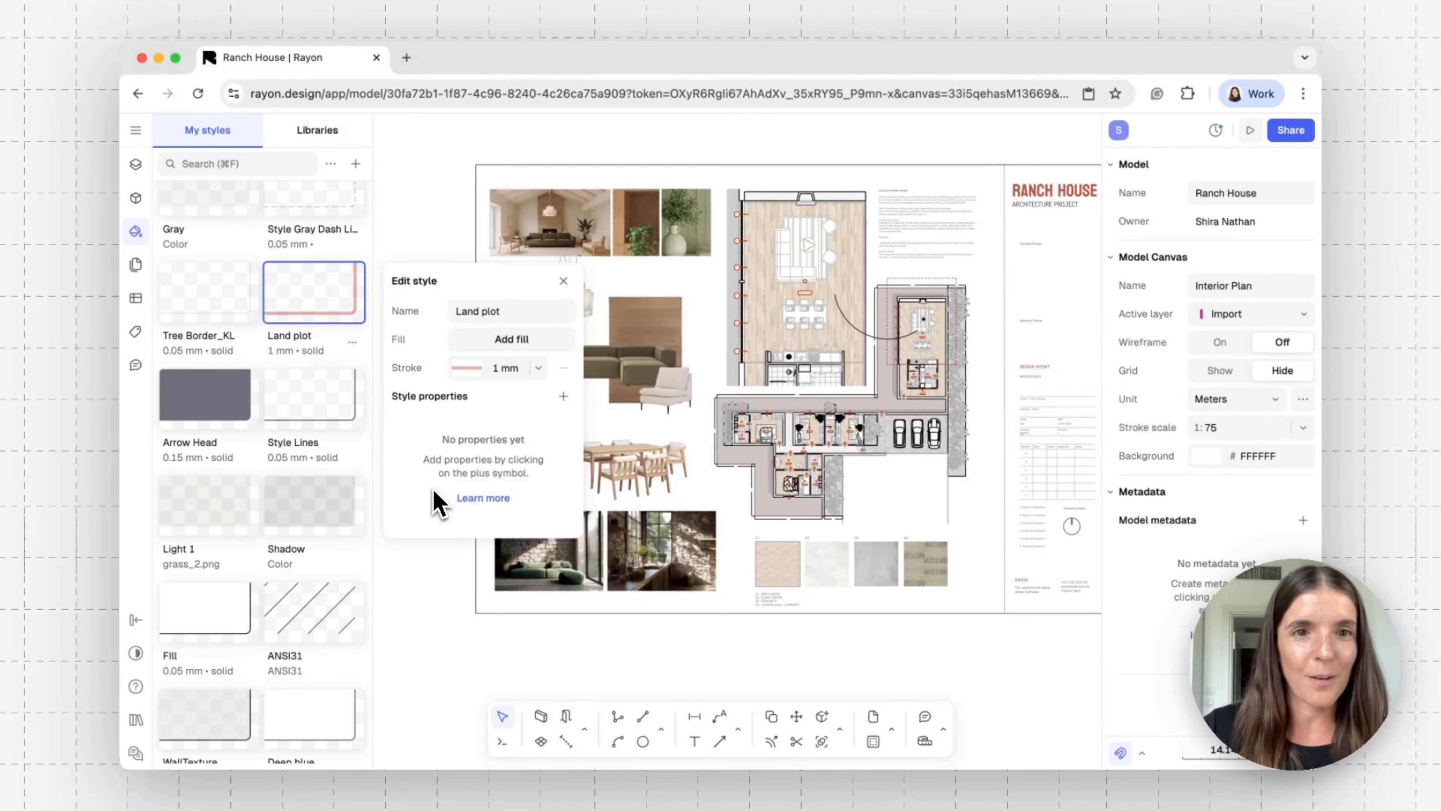
{"action": "left_click", "coordinate": [563, 281]}
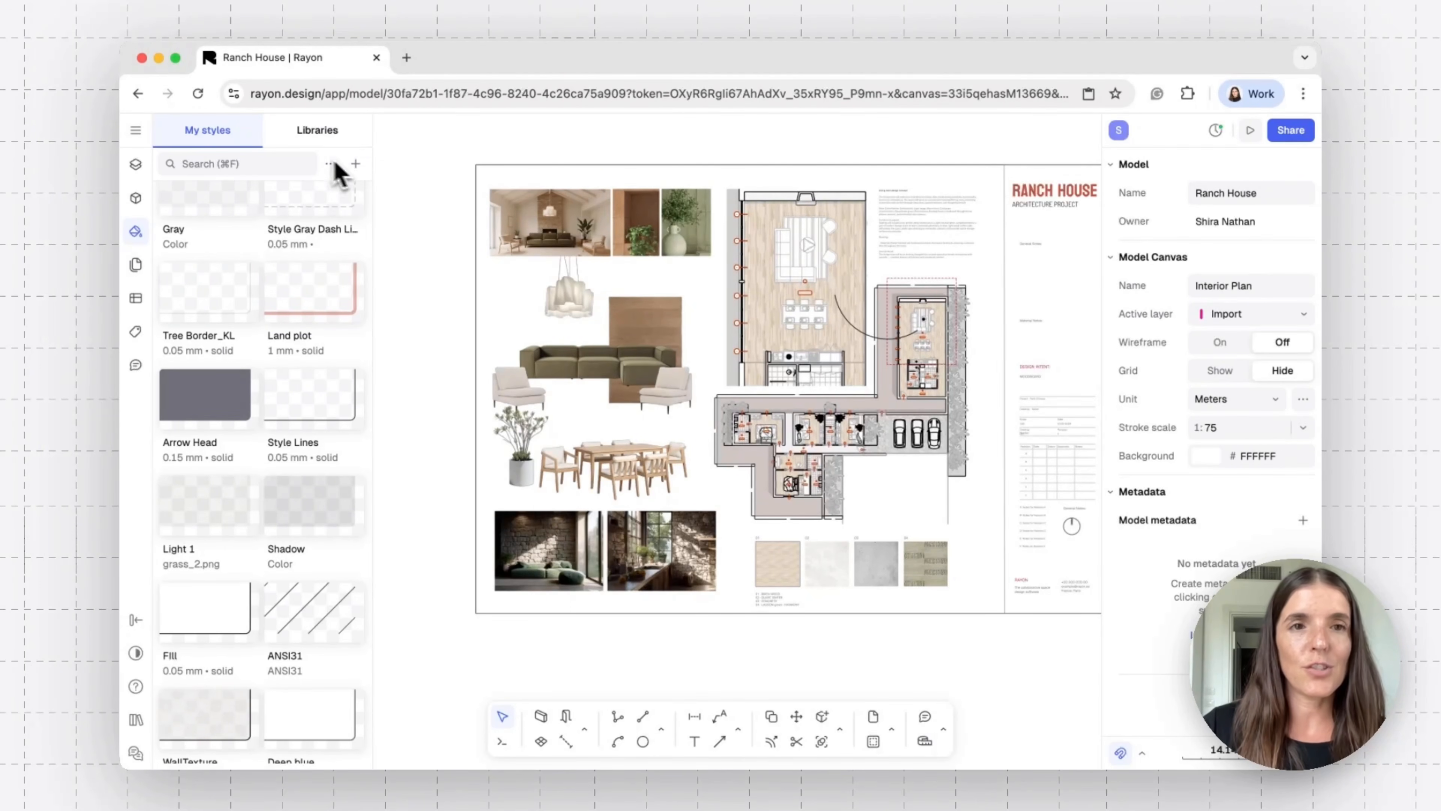
Browse the available style libraries, examine the Granite - Texture library, and return to the library overview.
{"action": "left_click", "coordinate": [309, 135]}
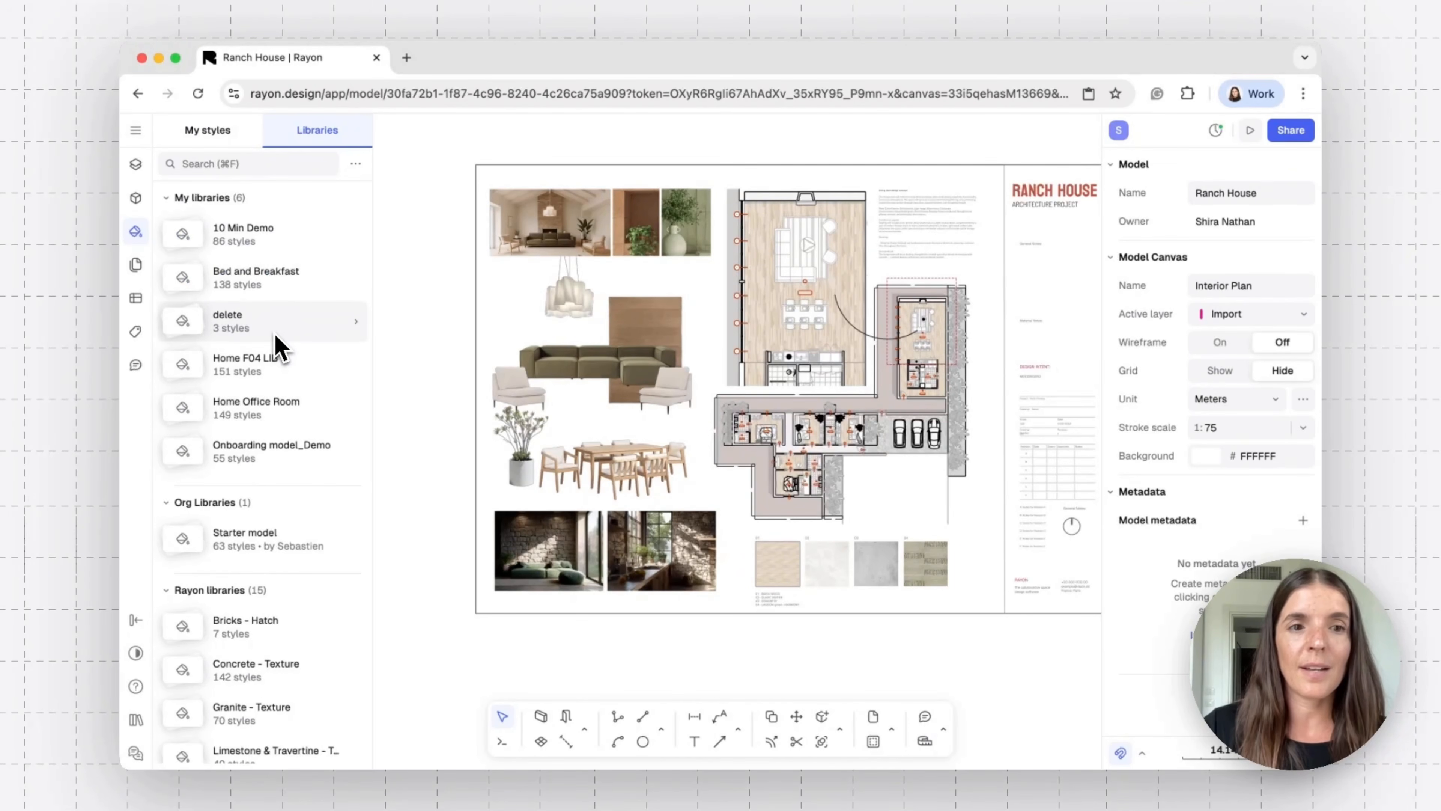
{"action": "scroll", "coordinate": [274, 343], "scroll_direction": "down", "scroll_amount": 10}
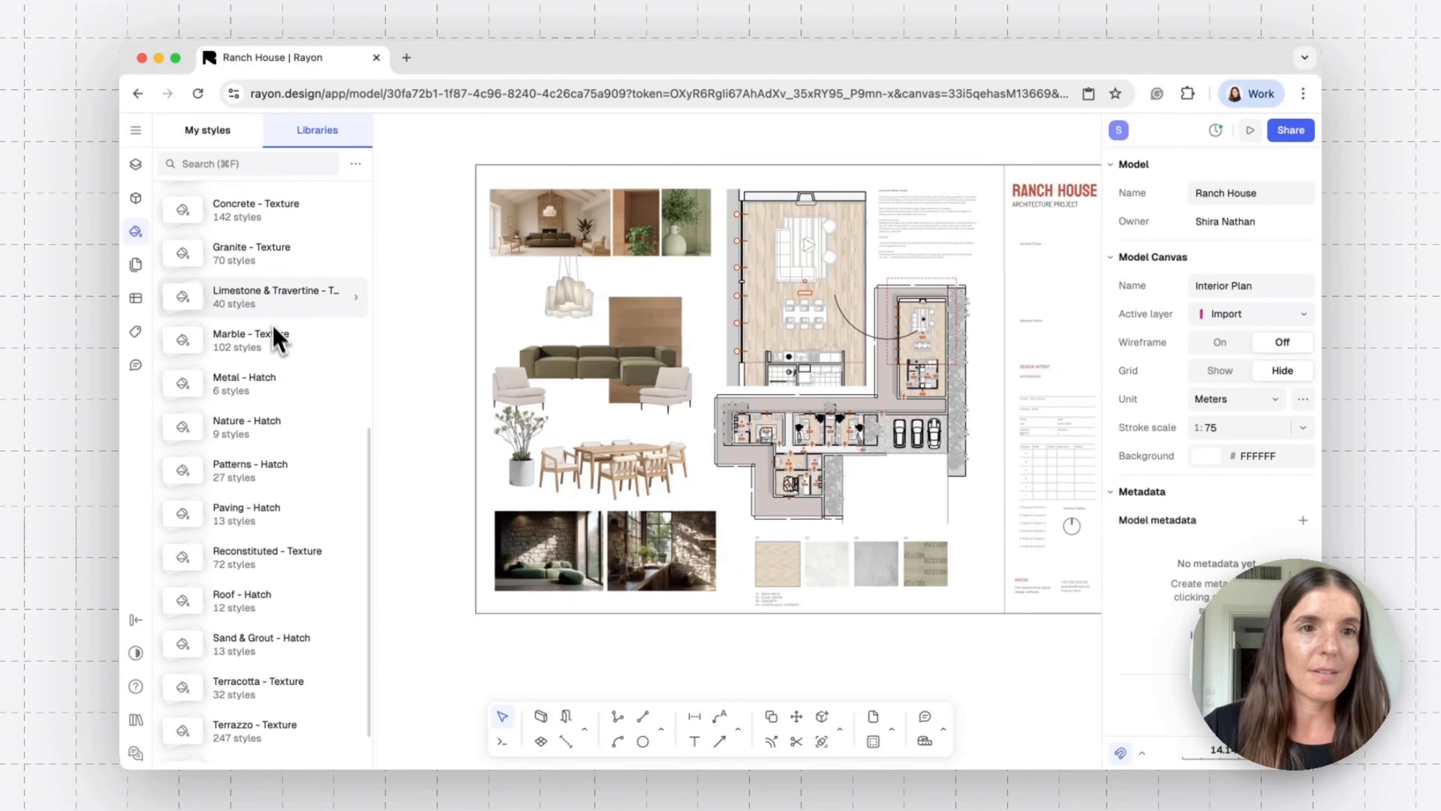
{"action": "left_click", "coordinate": [254, 271]}
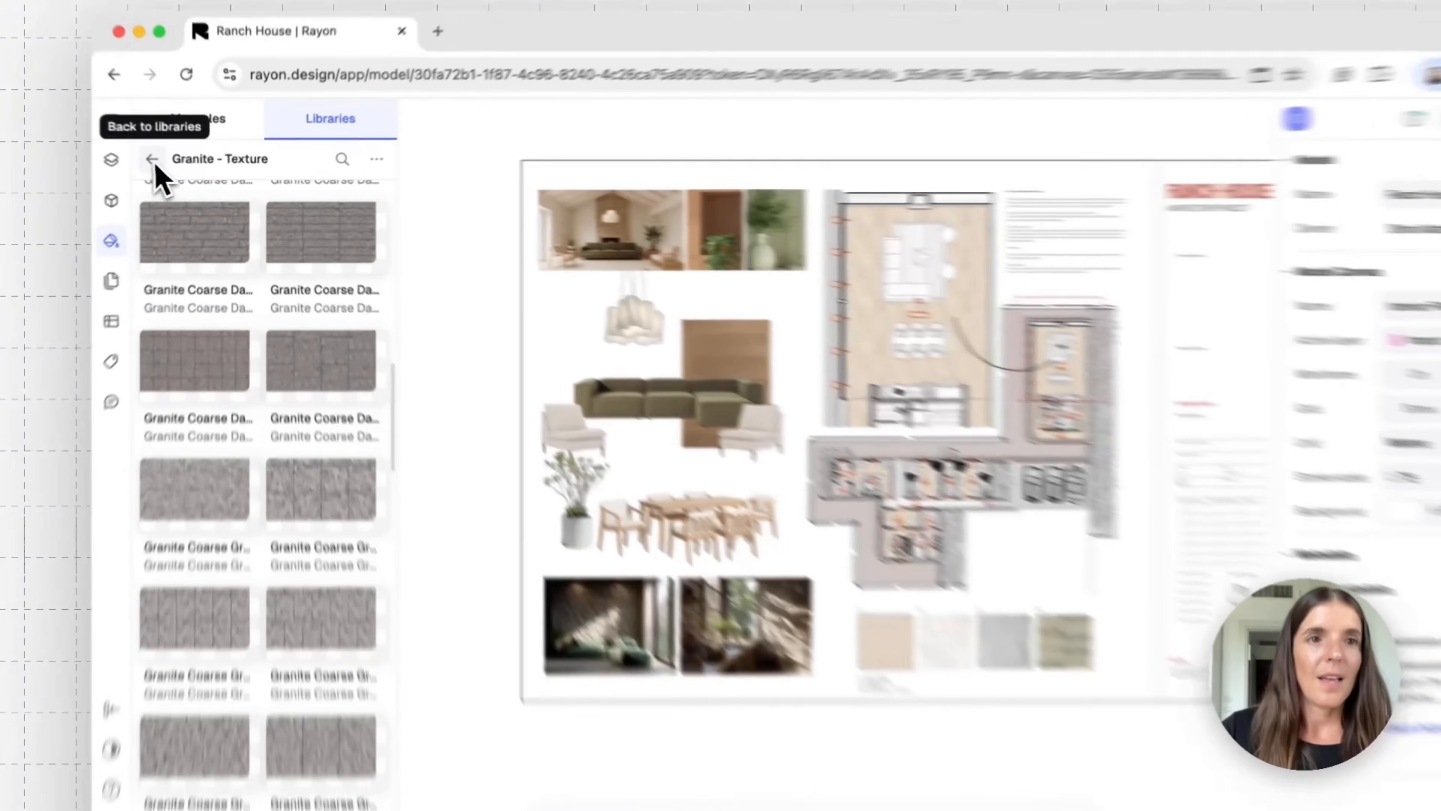
{"action": "left_click", "coordinate": [169, 164]}
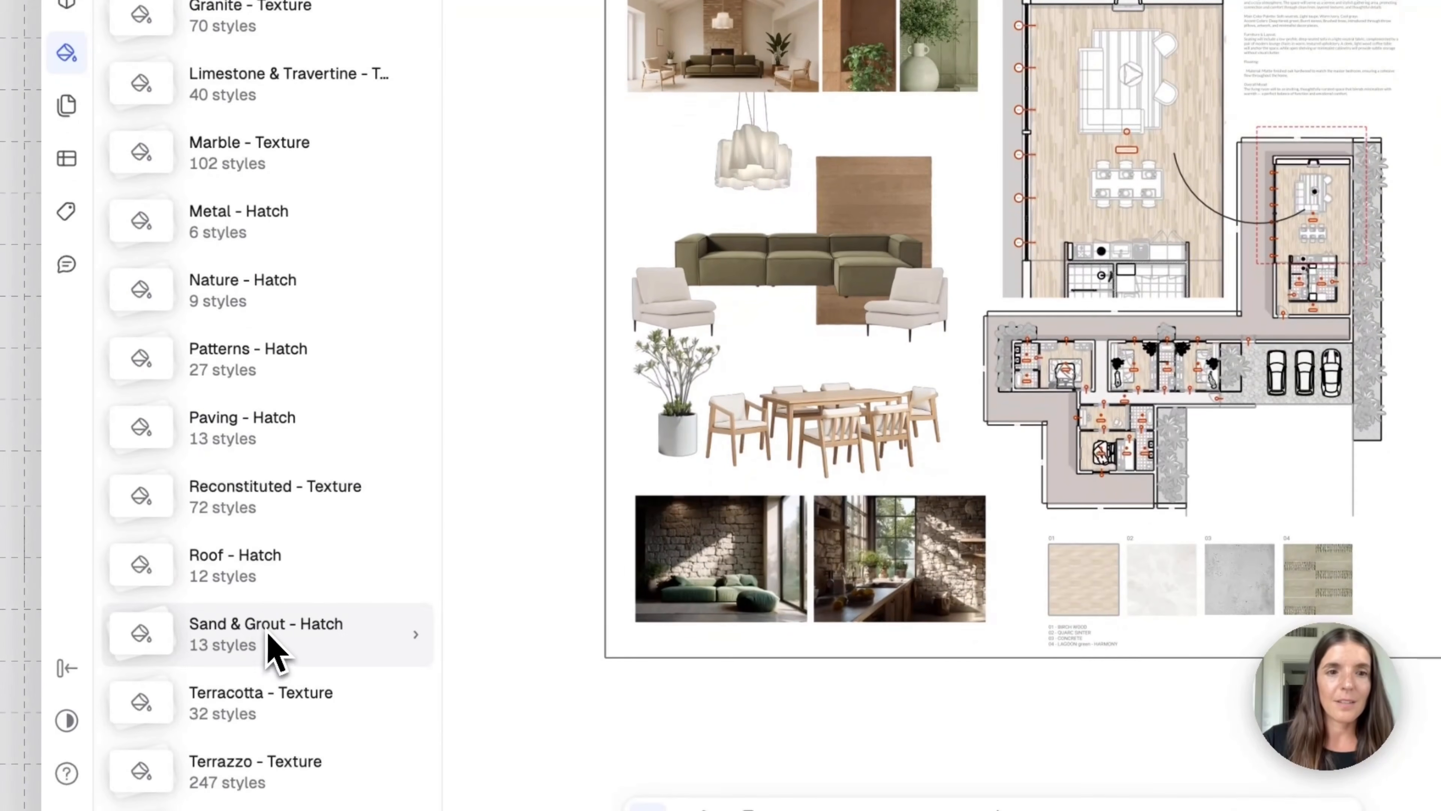
Examine the Sand & Grout - Hatch library and the import option for its Concrete Regular style, then return to the library overview.
{"action": "left_click", "coordinate": [270, 704]}
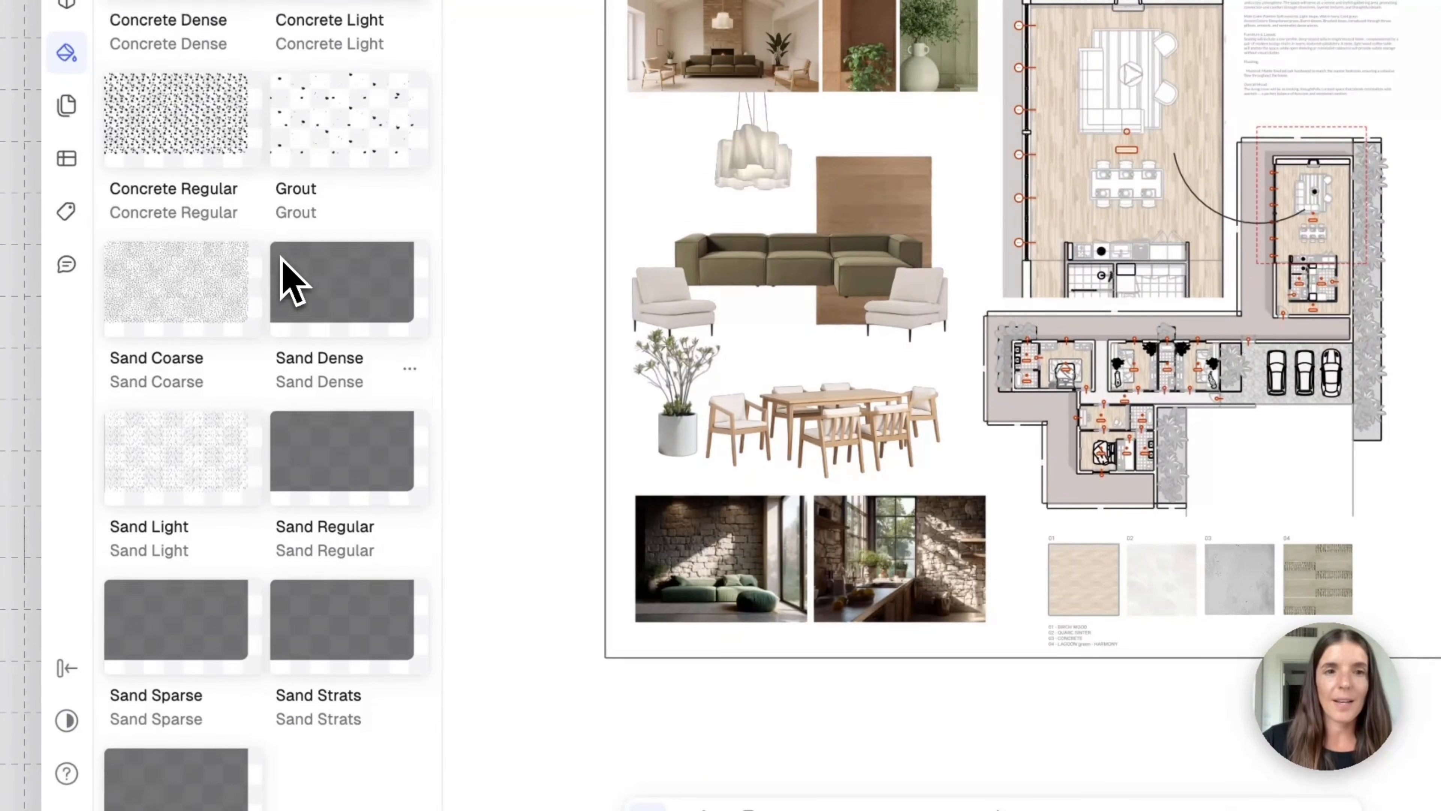
{"action": "scroll", "coordinate": [289, 278], "scroll_direction": "up", "scroll_amount": 5}
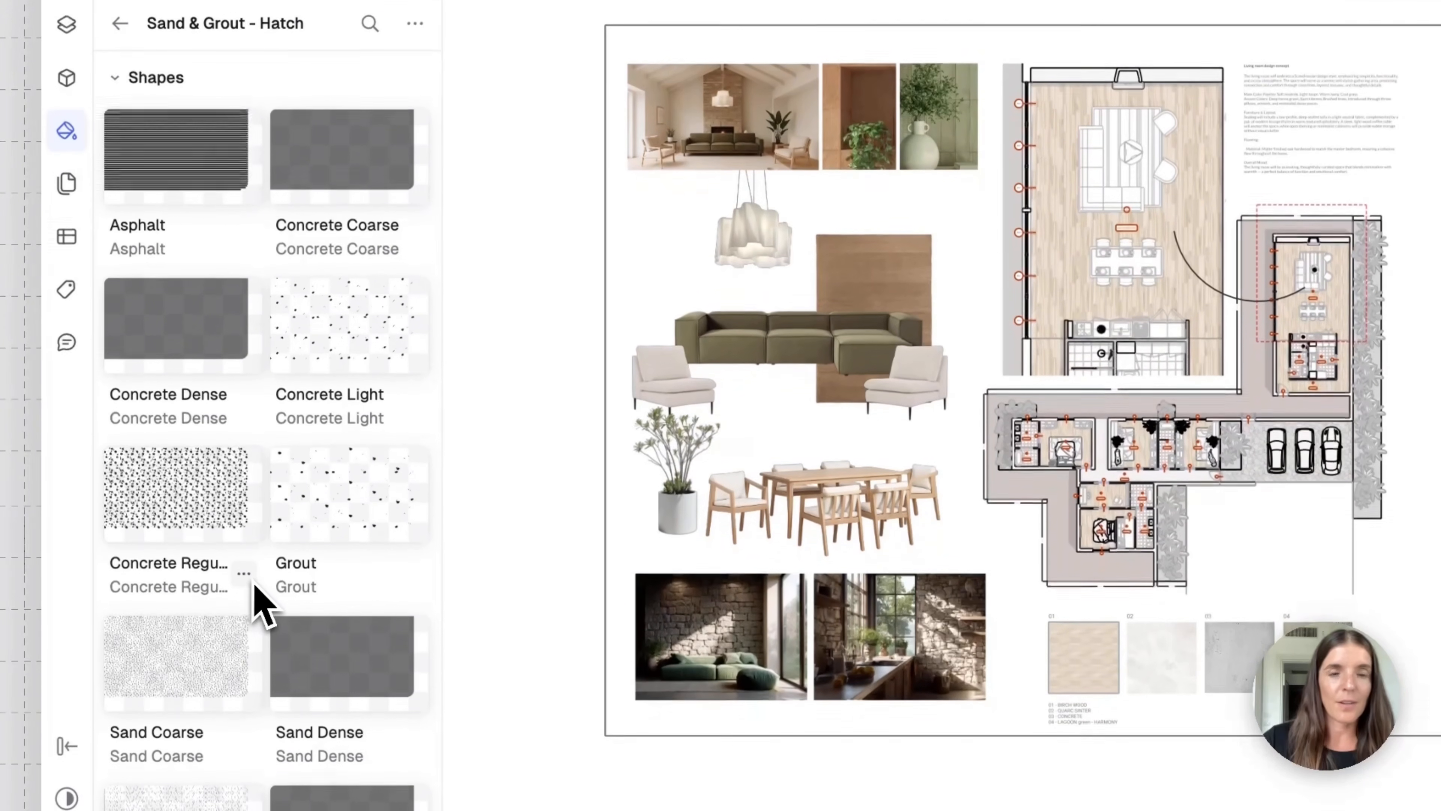
{"action": "left_click", "coordinate": [244, 681]}
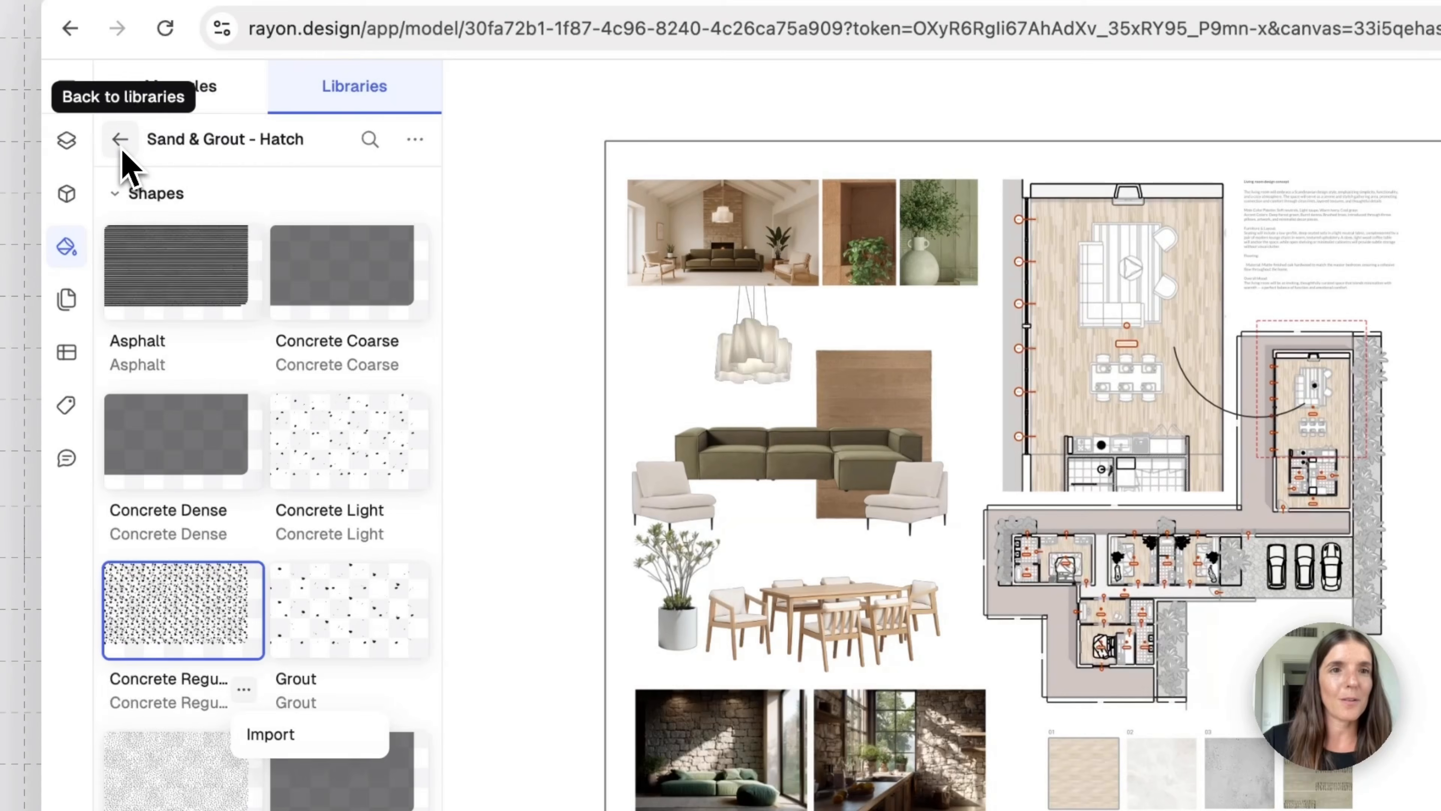
{"action": "left_click", "coordinate": [120, 140]}
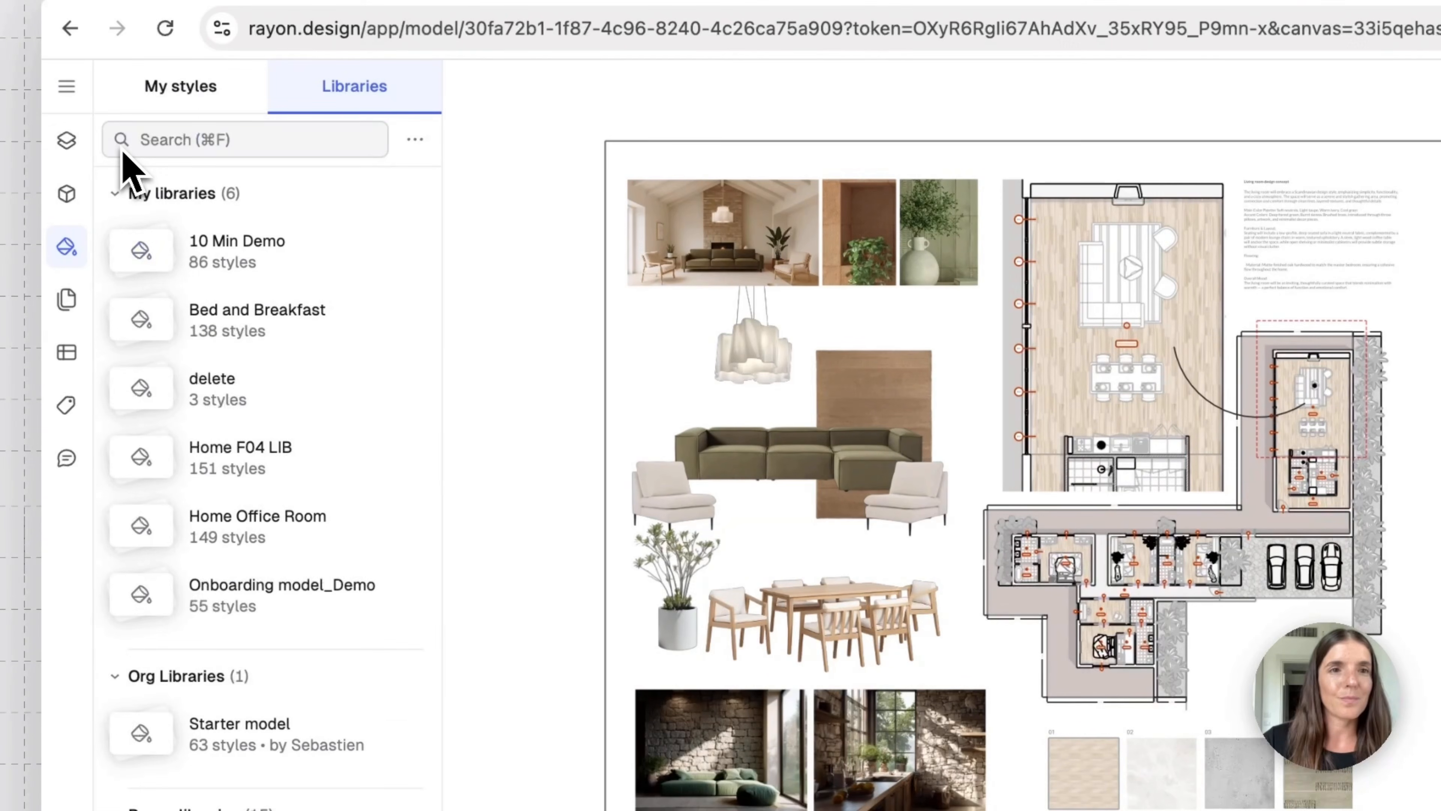
Collapse and re-expand the personal and organization style library groups to review them, then close the styles browser.
{"action": "left_click", "coordinate": [119, 197]}
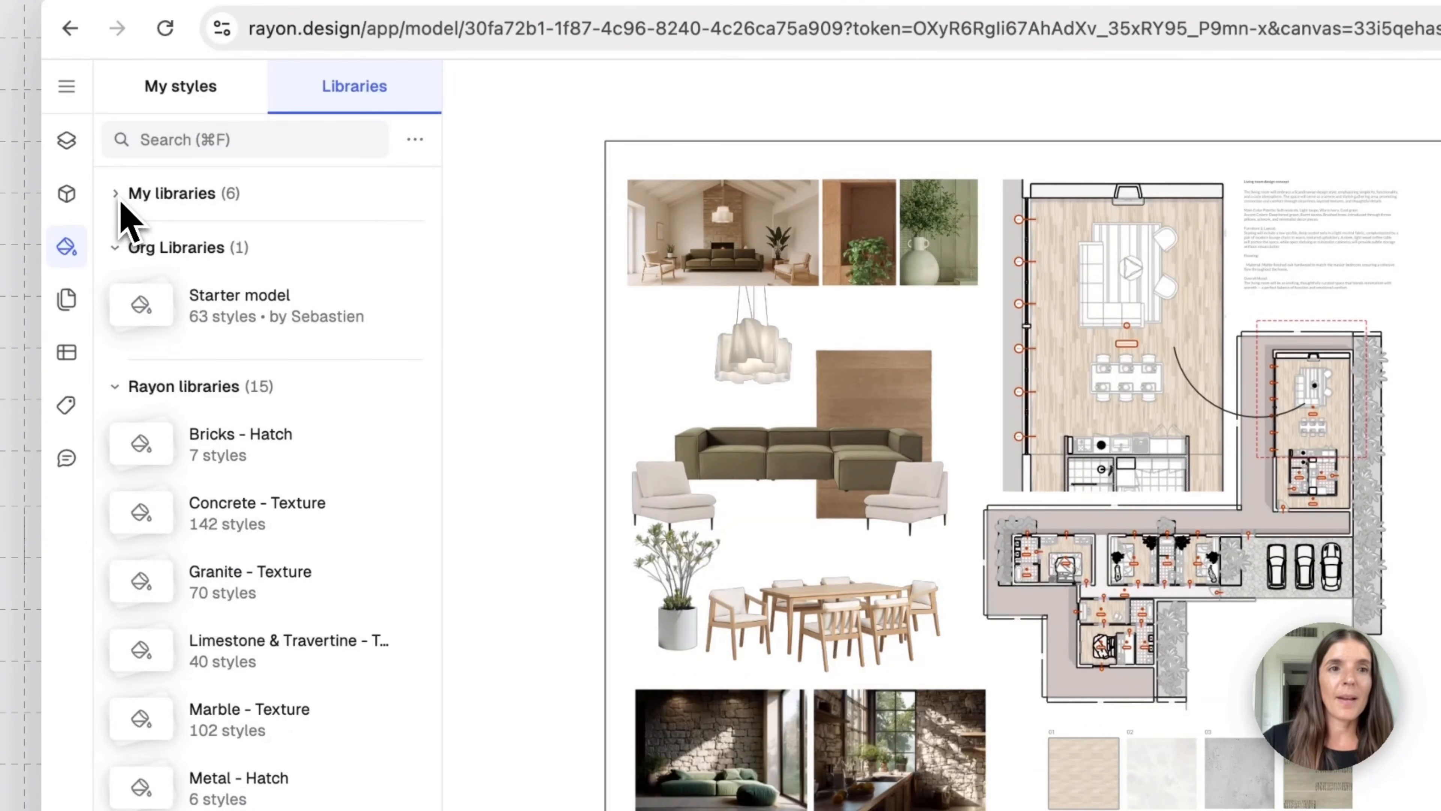
{"action": "left_click", "coordinate": [119, 252]}
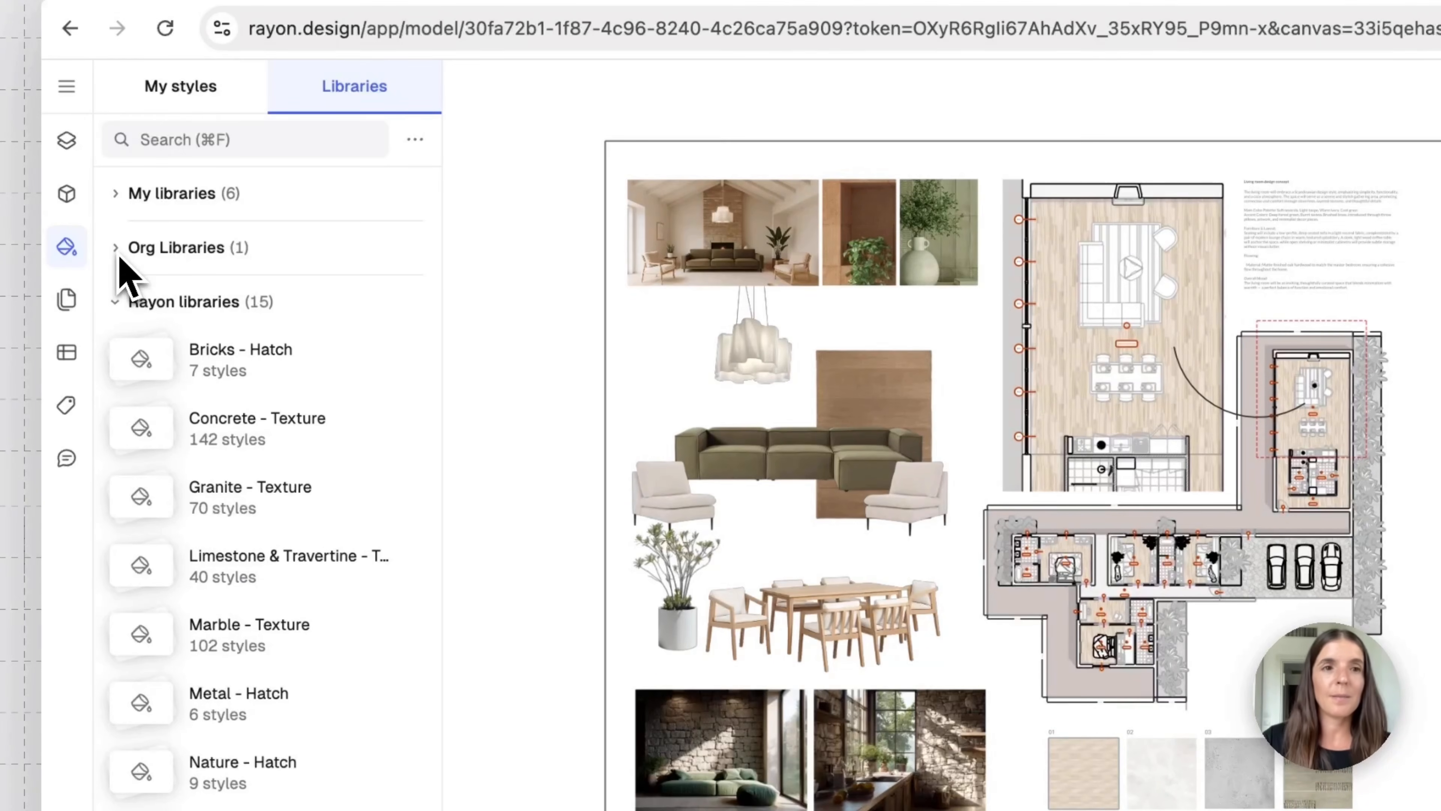
{"action": "left_click", "coordinate": [116, 250]}
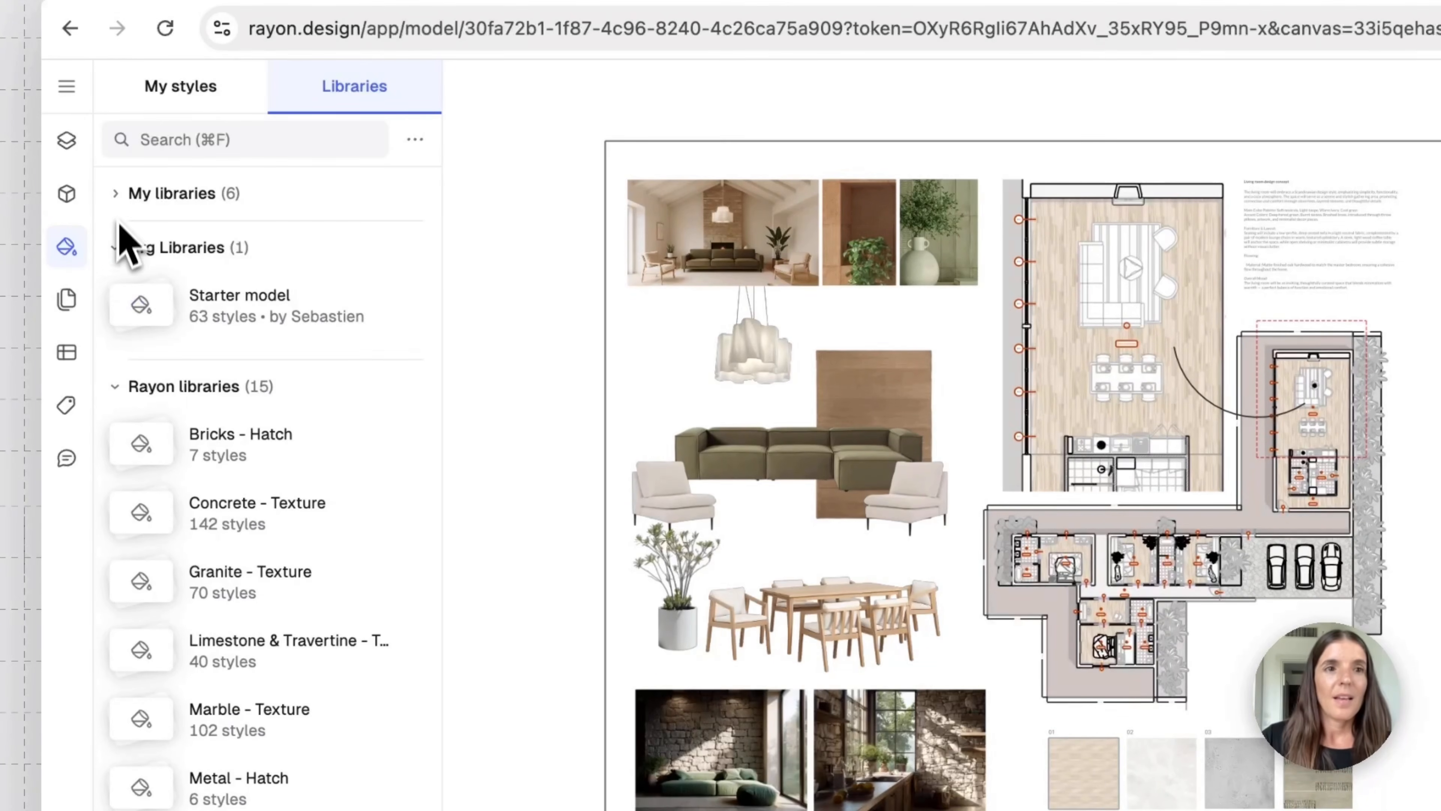
{"action": "left_click", "coordinate": [117, 199]}
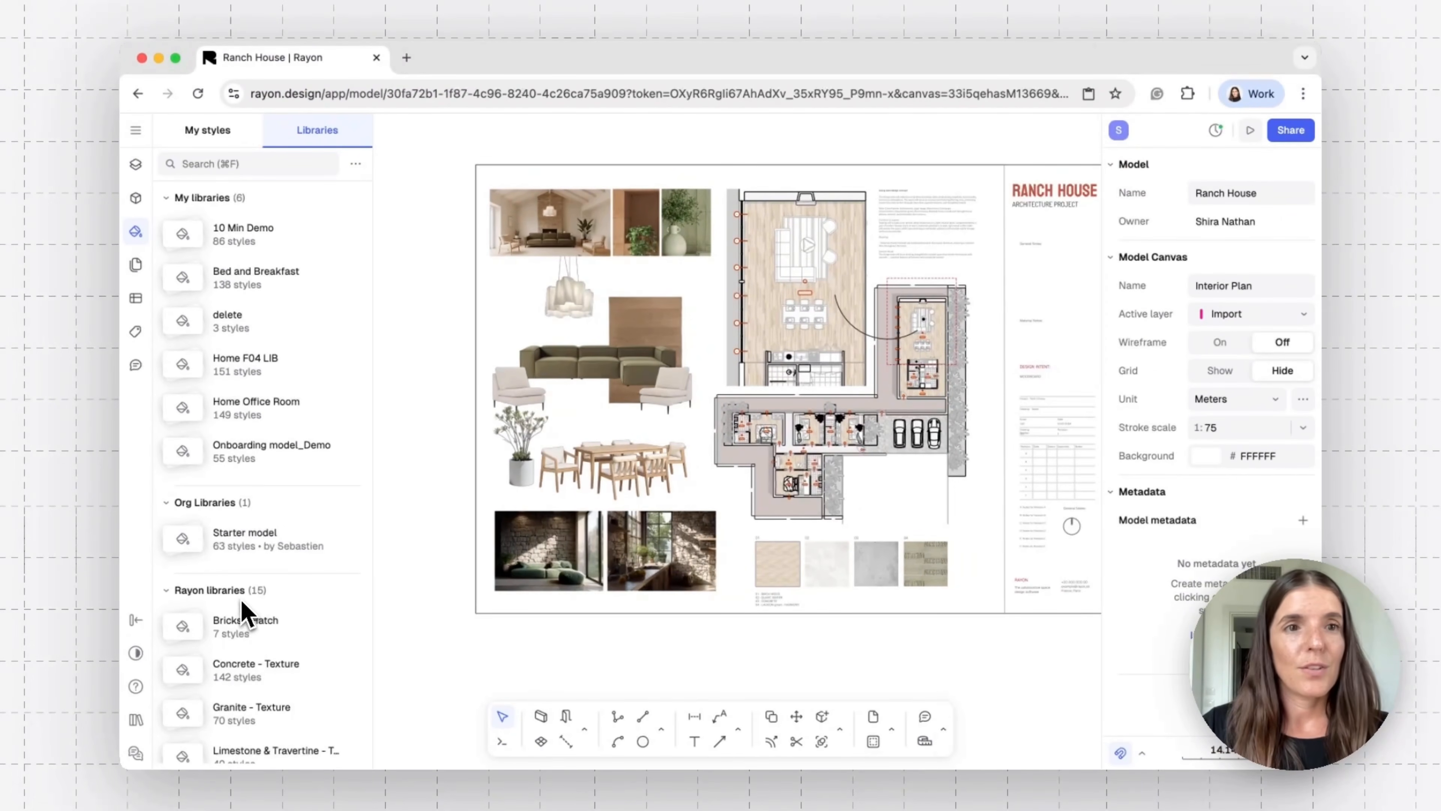
{"action": "left_click", "coordinate": [136, 232]}
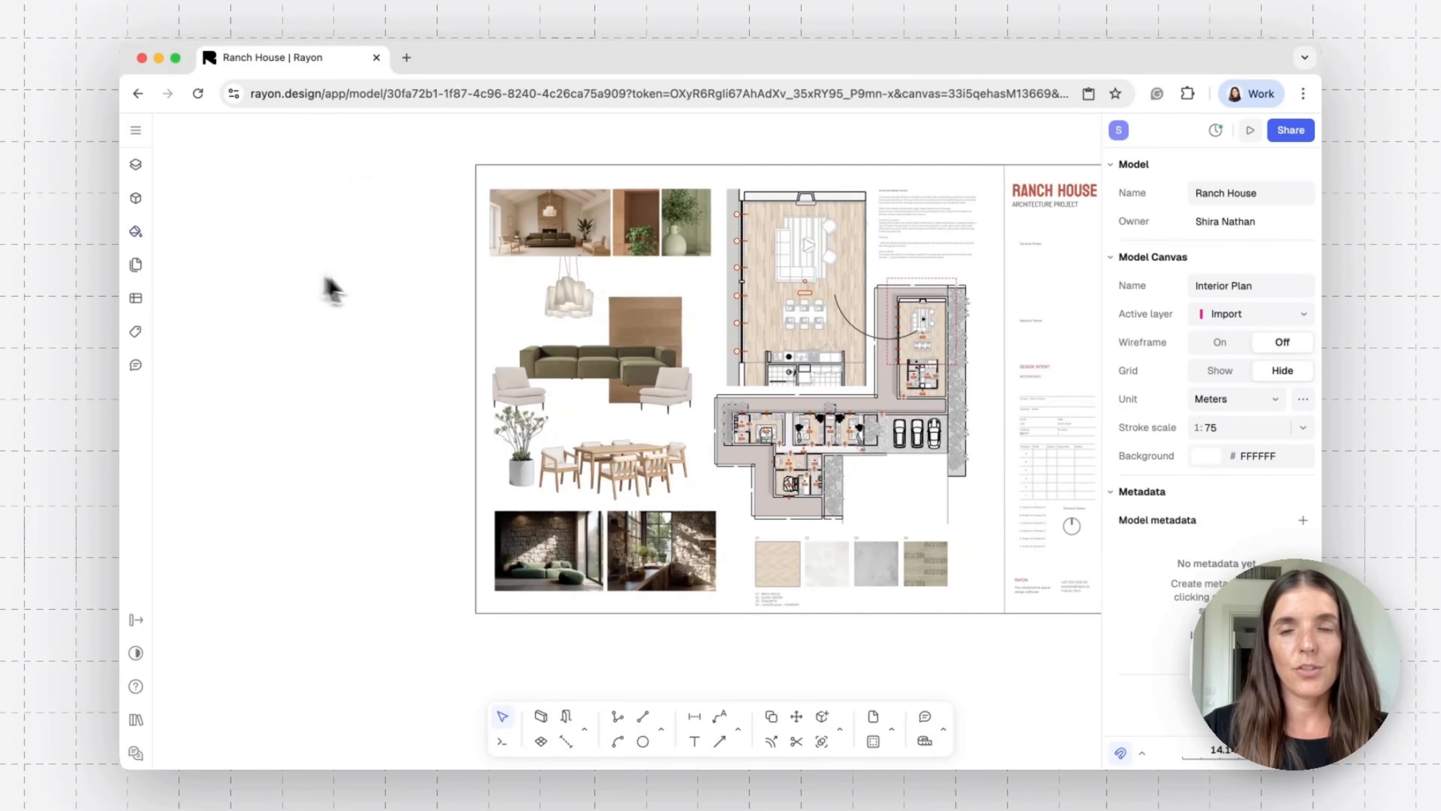
{"action": "scroll", "coordinate": [376, 283], "scroll_direction": "right", "scroll_amount": 2}
{"action": "scroll", "coordinate": [376, 283], "scroll_direction": "up", "scroll_amount": 1}
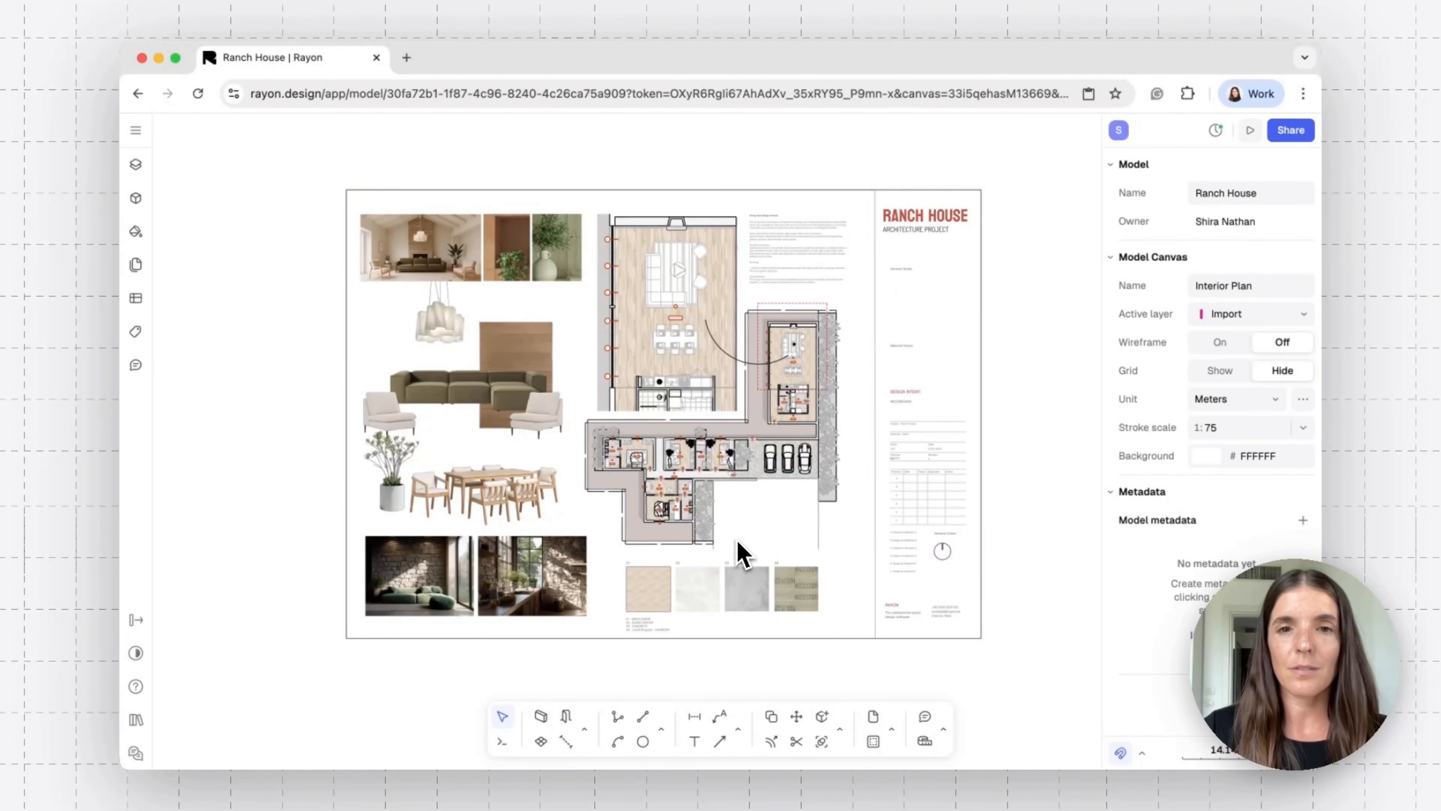
{"action": "scroll", "coordinate": [740, 554], "scroll_direction": "up", "scroll_amount": 5, "text": "ctrl"}
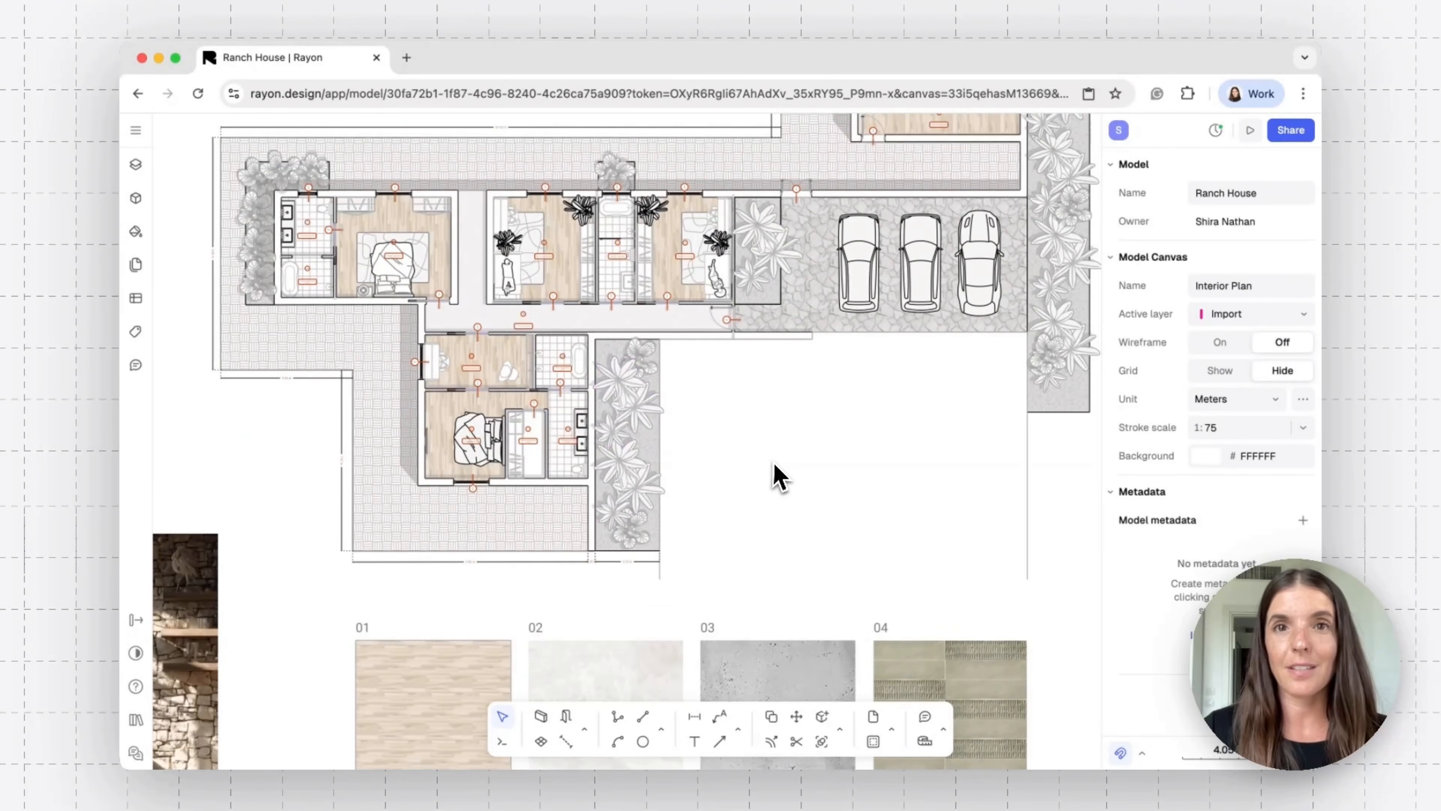
Publish all saved styles of the Ranch House model as a library through its sharing settings, then close the settings.
{"action": "scroll", "coordinate": [778, 477], "scroll_direction": "down", "scroll_amount": 5, "text": "ctrl"}
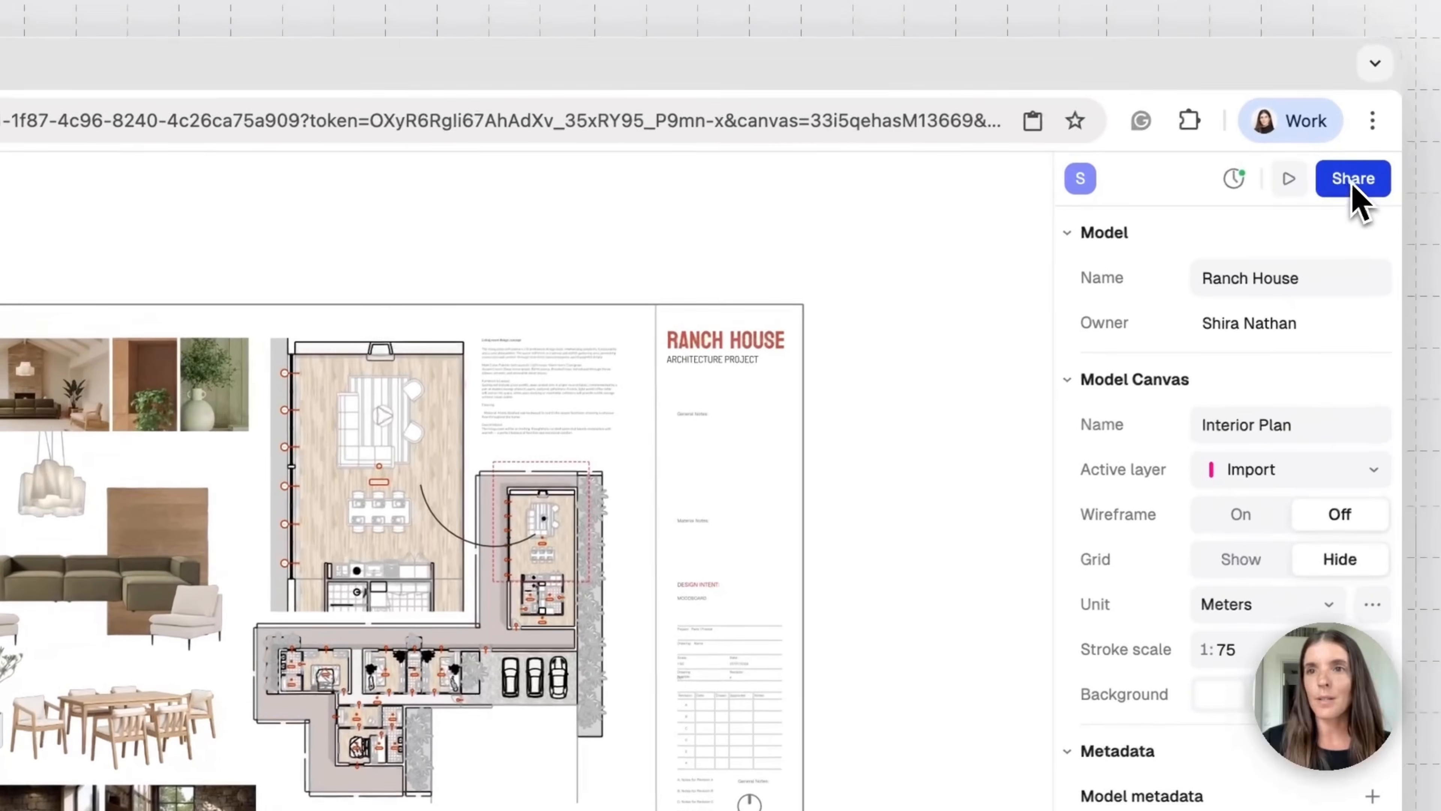
{"action": "left_click", "coordinate": [1401, 60]}
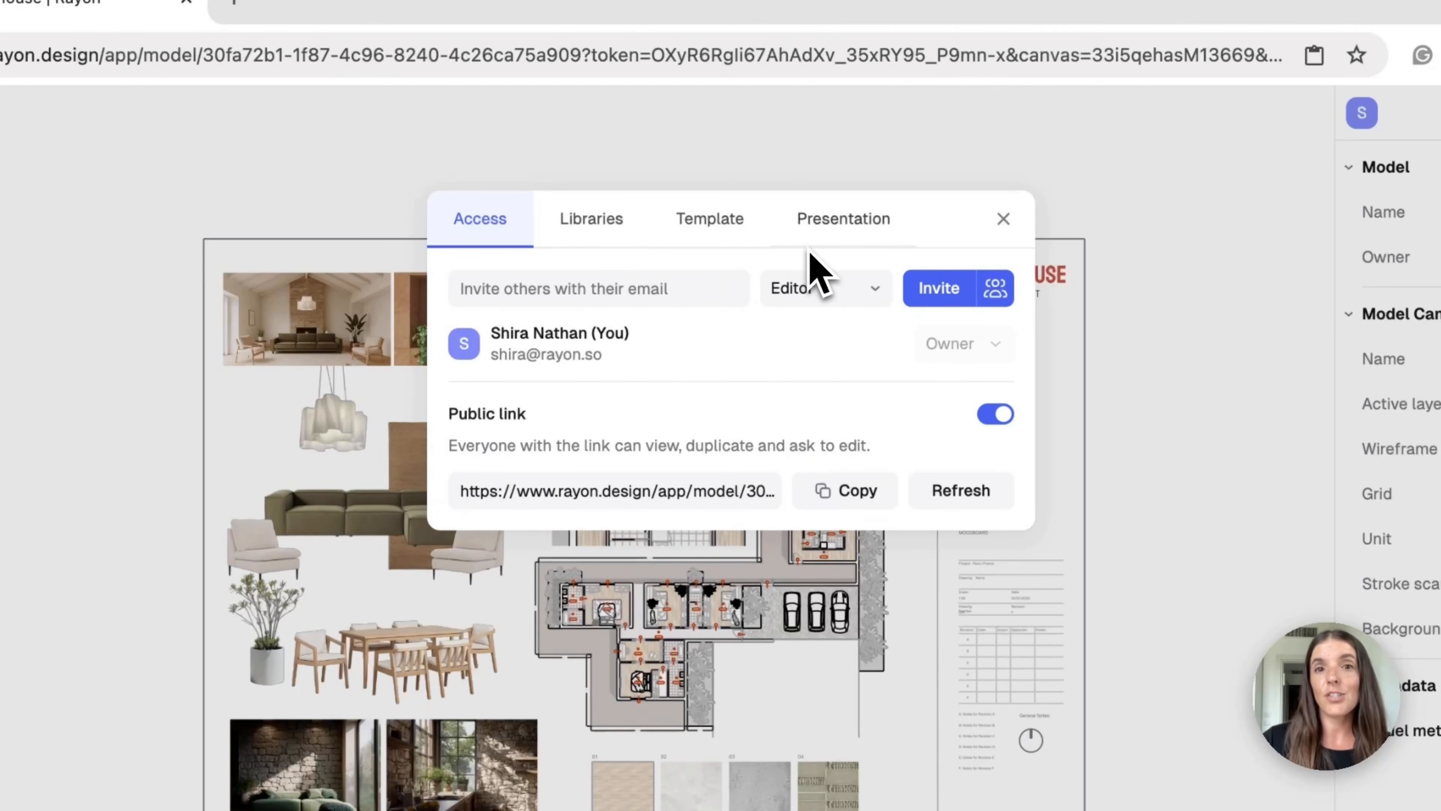
{"action": "left_click", "coordinate": [590, 223]}
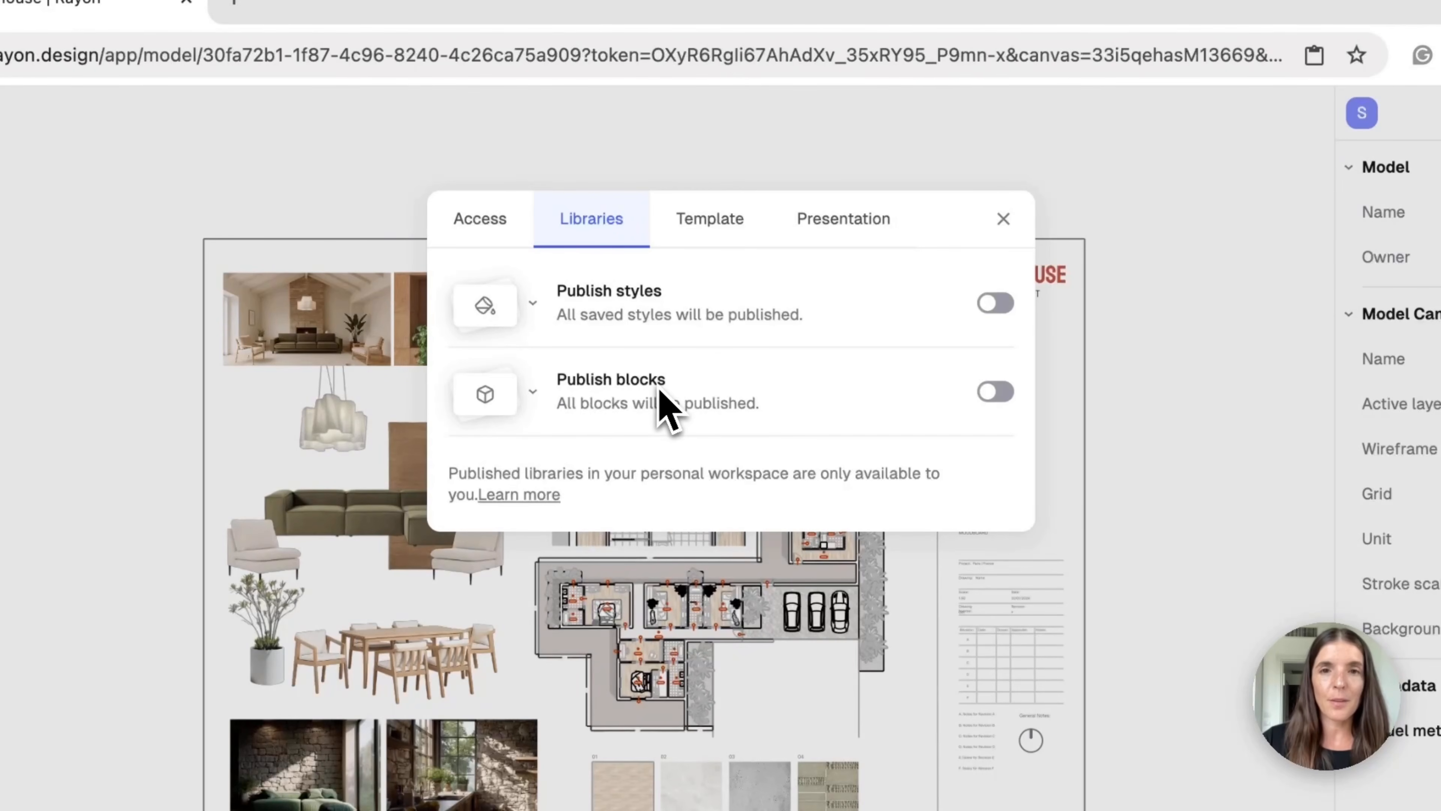
{"action": "left_click", "coordinate": [993, 303]}
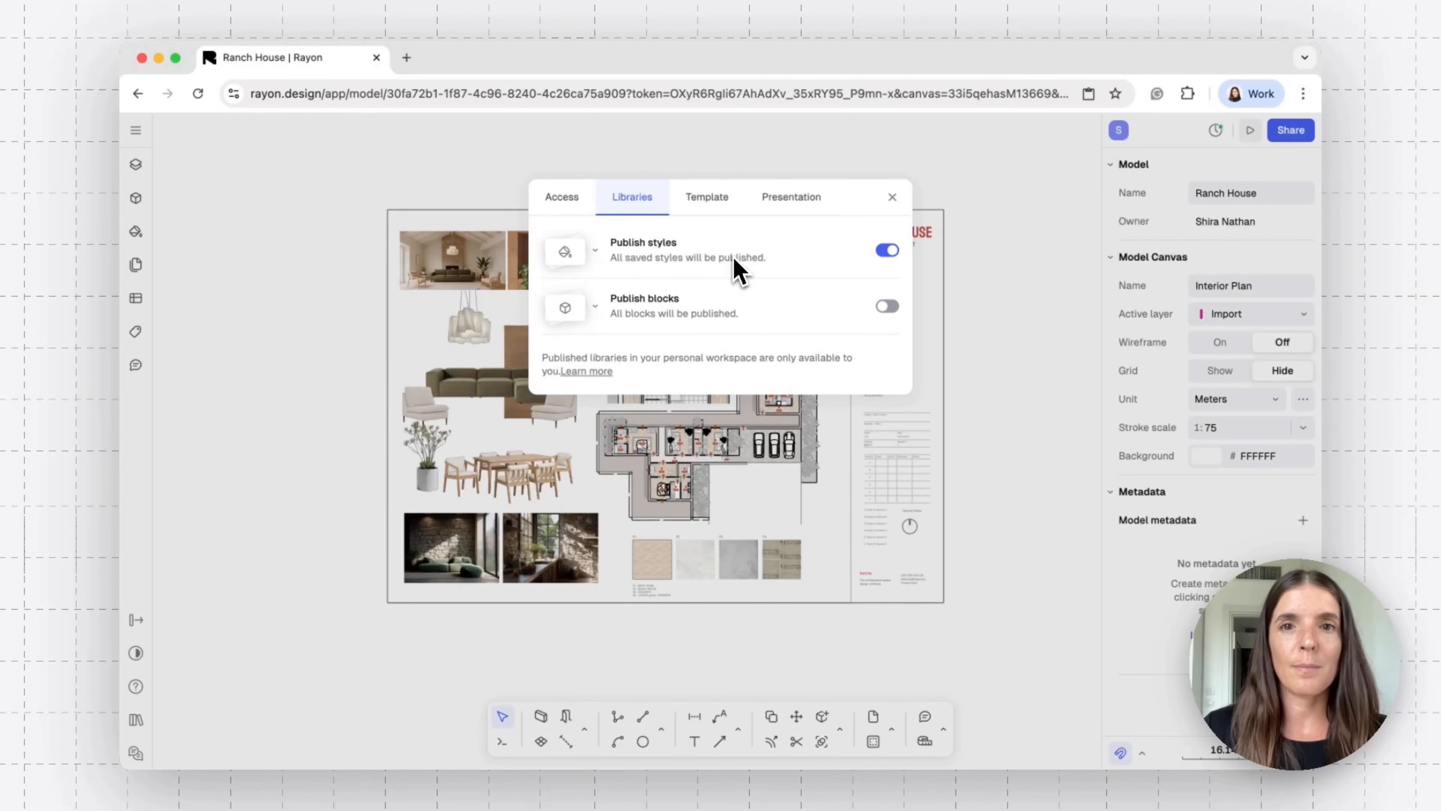
{"action": "left_click", "coordinate": [892, 198]}
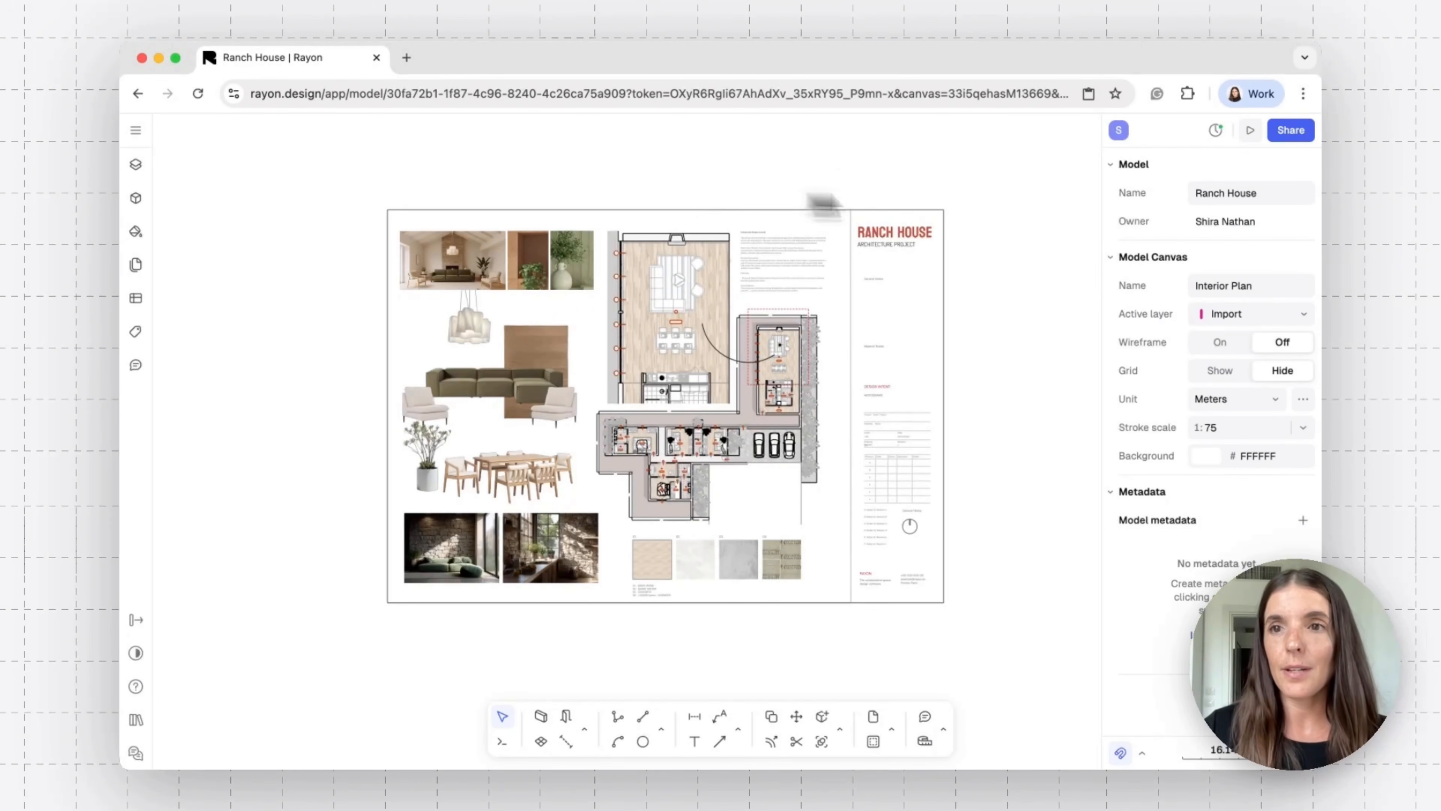
Rename the model to LIB_Ranch House and return to the personal workspace's model overview.
{"action": "left_click", "coordinate": [1274, 196]}
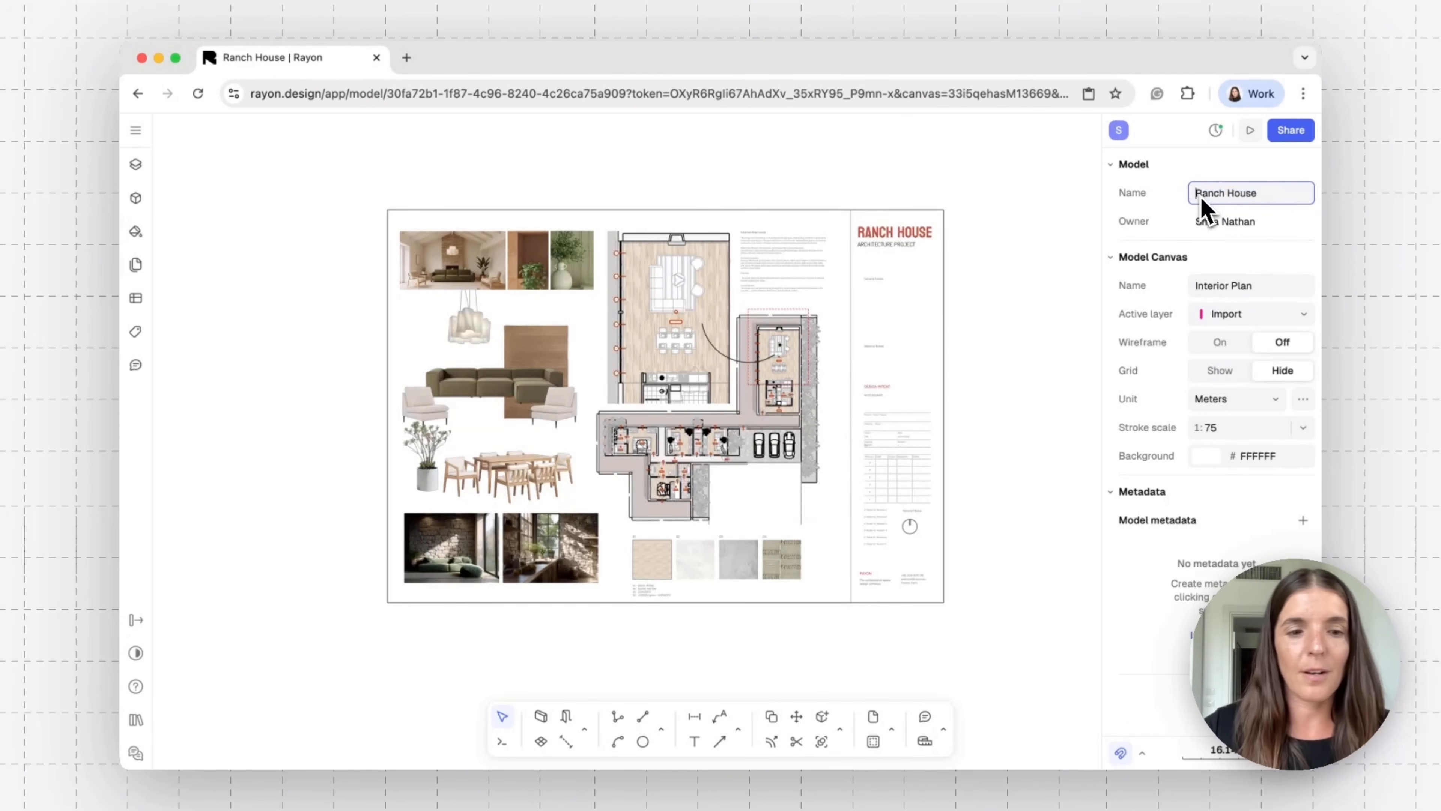
{"action": "left_click", "coordinate": [1017, 234]}
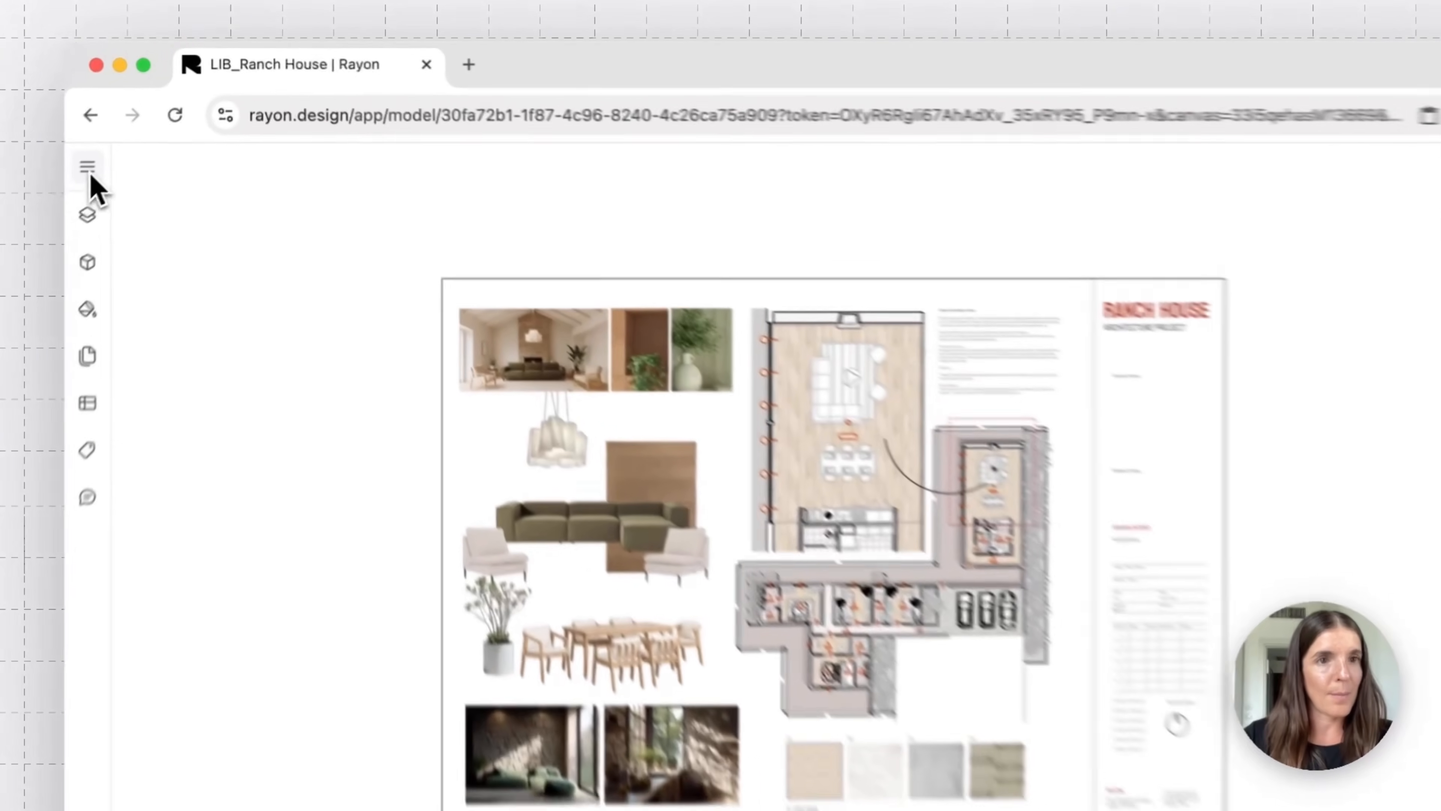
{"action": "left_click", "coordinate": [136, 129]}
{"action": "left_click", "coordinate": [183, 136]}
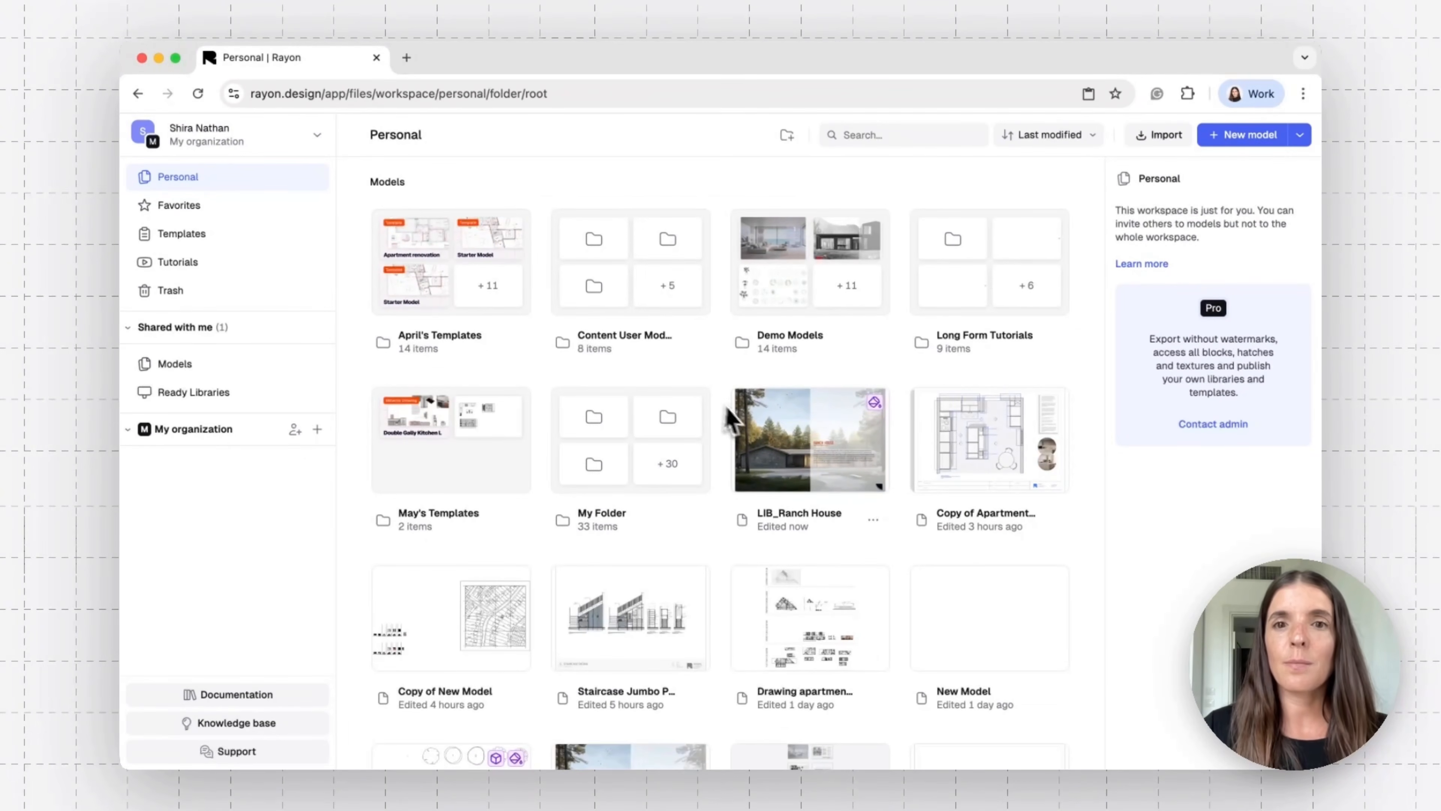
Check the published style library badge on LIB_Ranch House, then open the Copy of Apartment Renovation model and look over its sheets.
{"action": "mouse_move", "coordinate": [875, 404]}
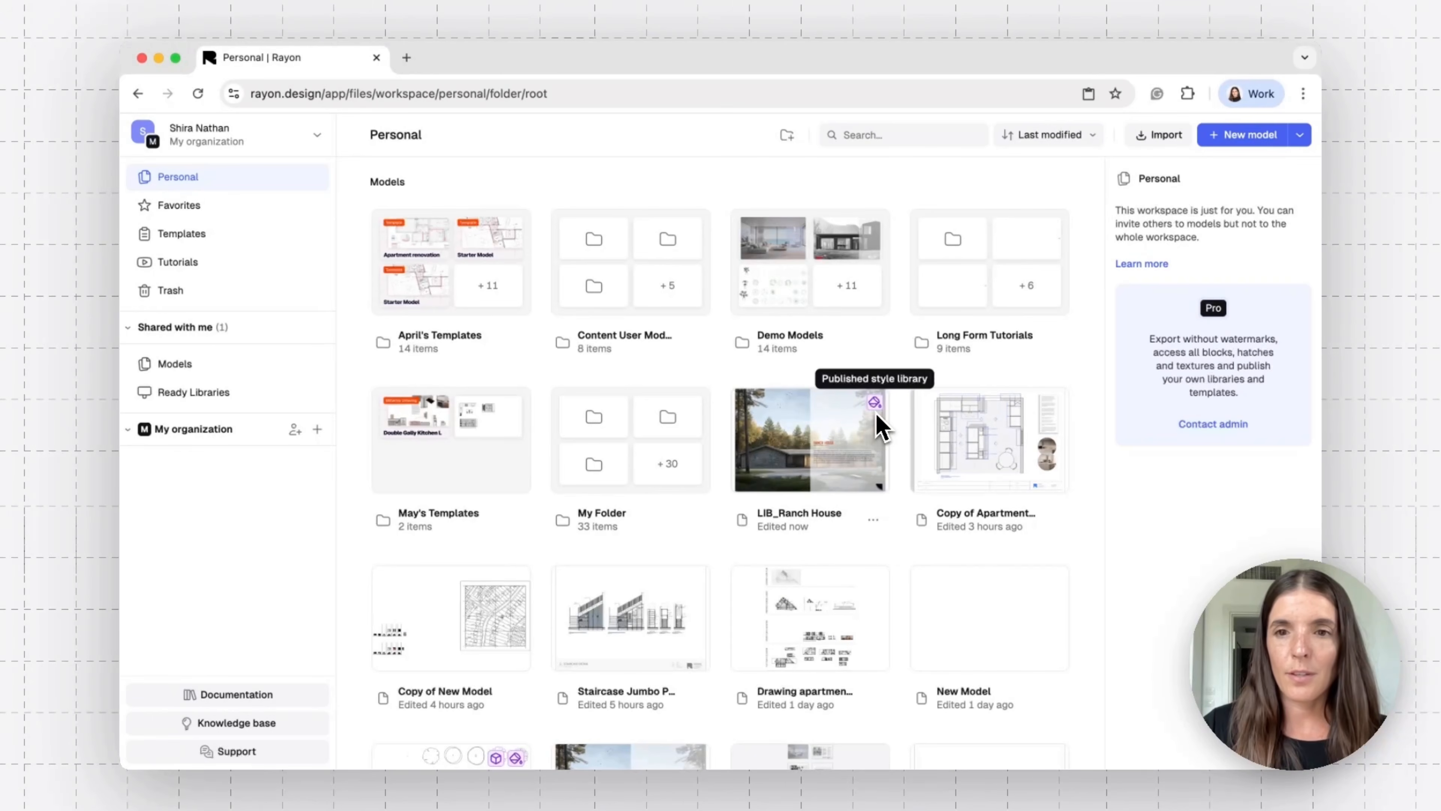
{"action": "left_click", "coordinate": [980, 463]}
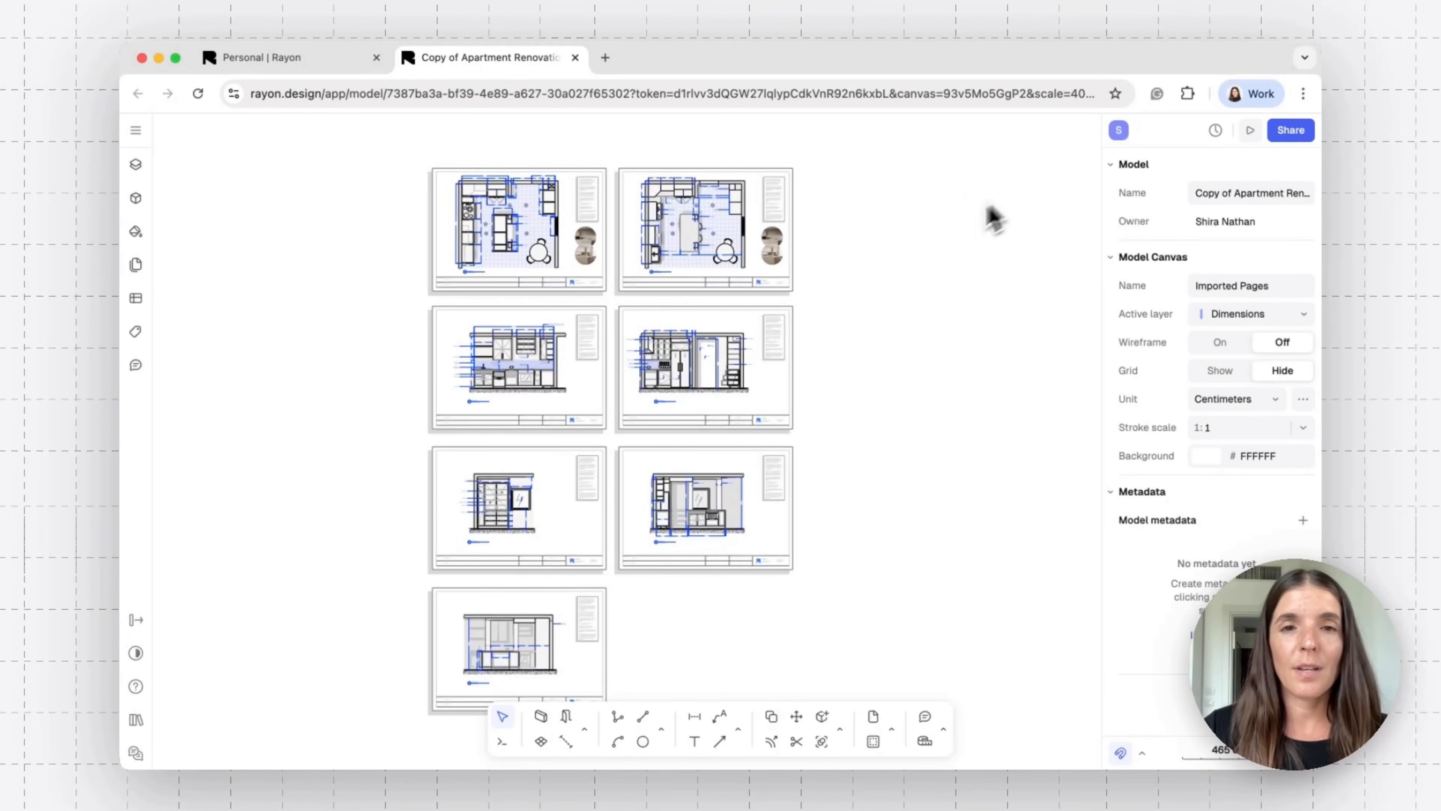
{"action": "scroll", "coordinate": [408, 331], "scroll_direction": "up", "scroll_amount": 10}
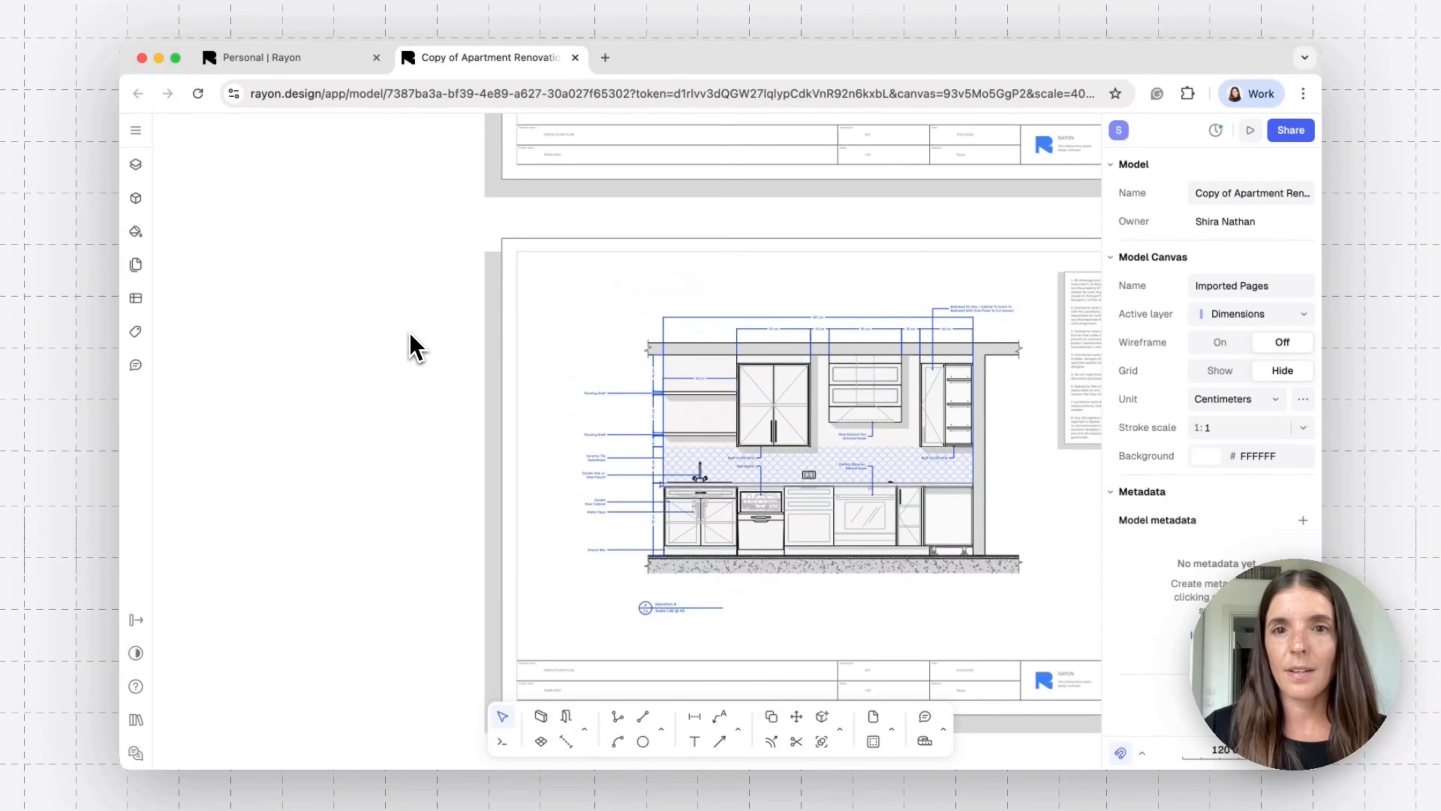
{"action": "scroll", "coordinate": [409, 331], "scroll_direction": "right", "scroll_amount": 3}
{"action": "scroll", "coordinate": [447, 293], "scroll_direction": "down", "scroll_amount": 10}
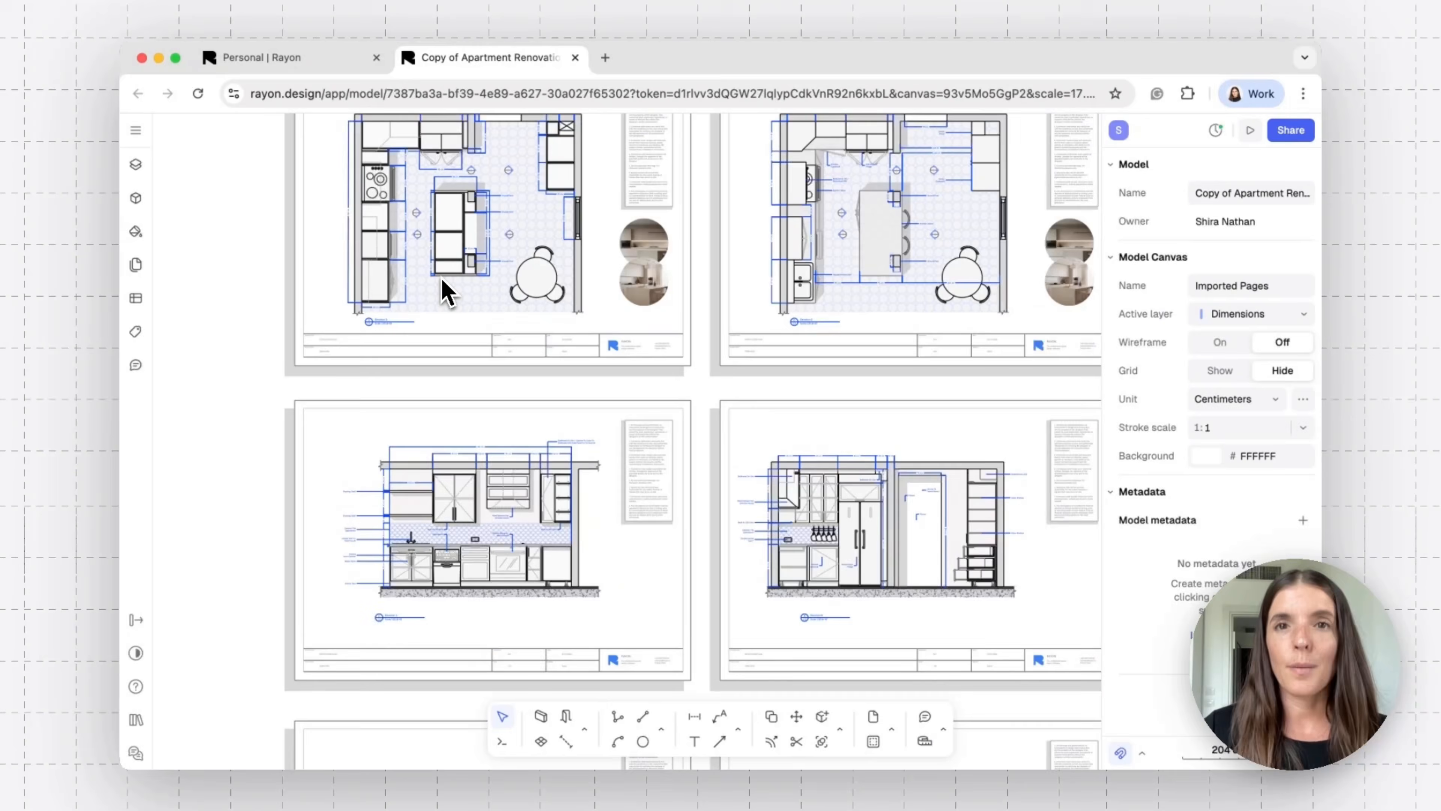
{"action": "scroll", "coordinate": [447, 293], "scroll_direction": "up", "scroll_amount": 3}
{"action": "scroll", "coordinate": [446, 292], "scroll_direction": "right", "scroll_amount": 2}
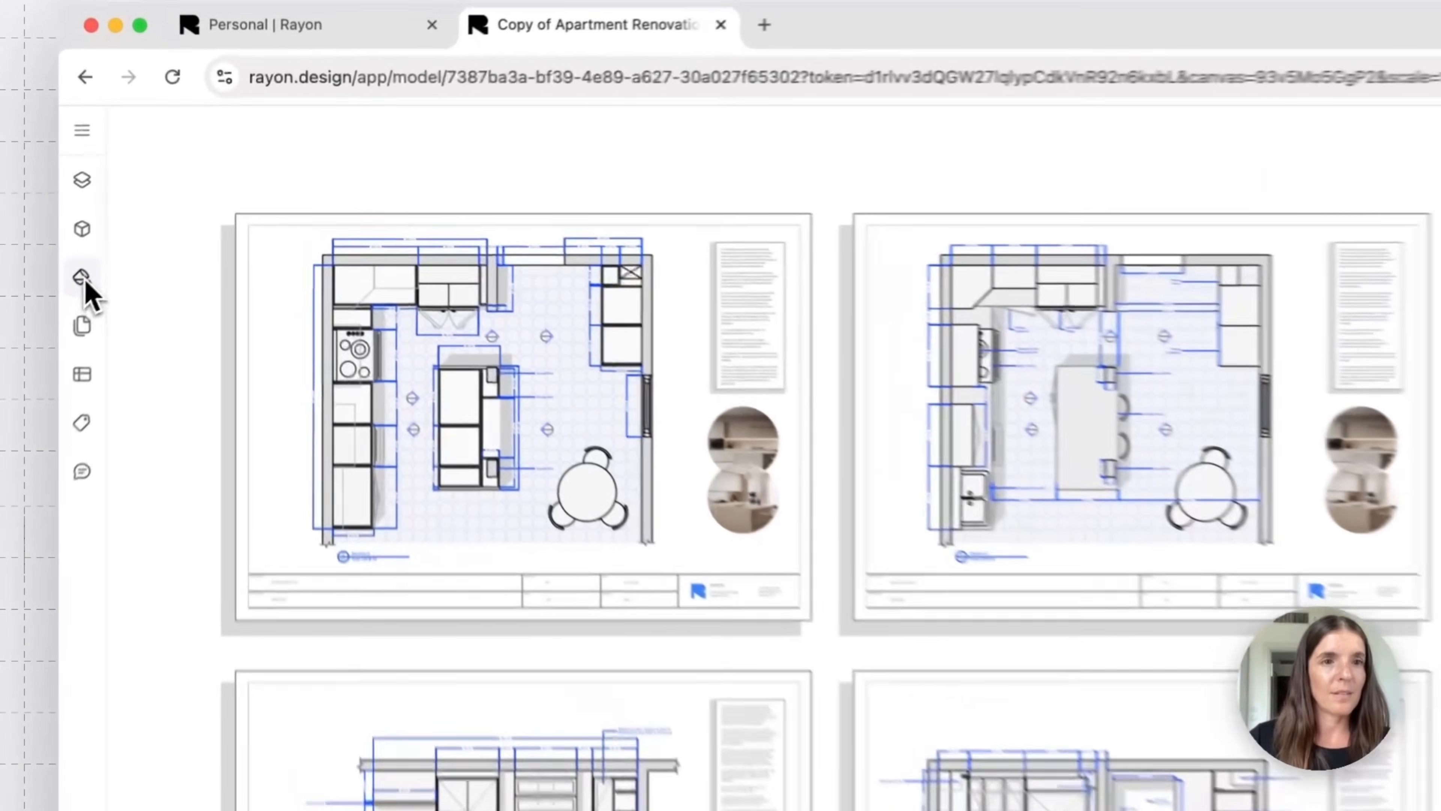
Browse the LIB_Ranch House style library and import all of its styles into the apartment model.
{"action": "left_click", "coordinate": [82, 278]}
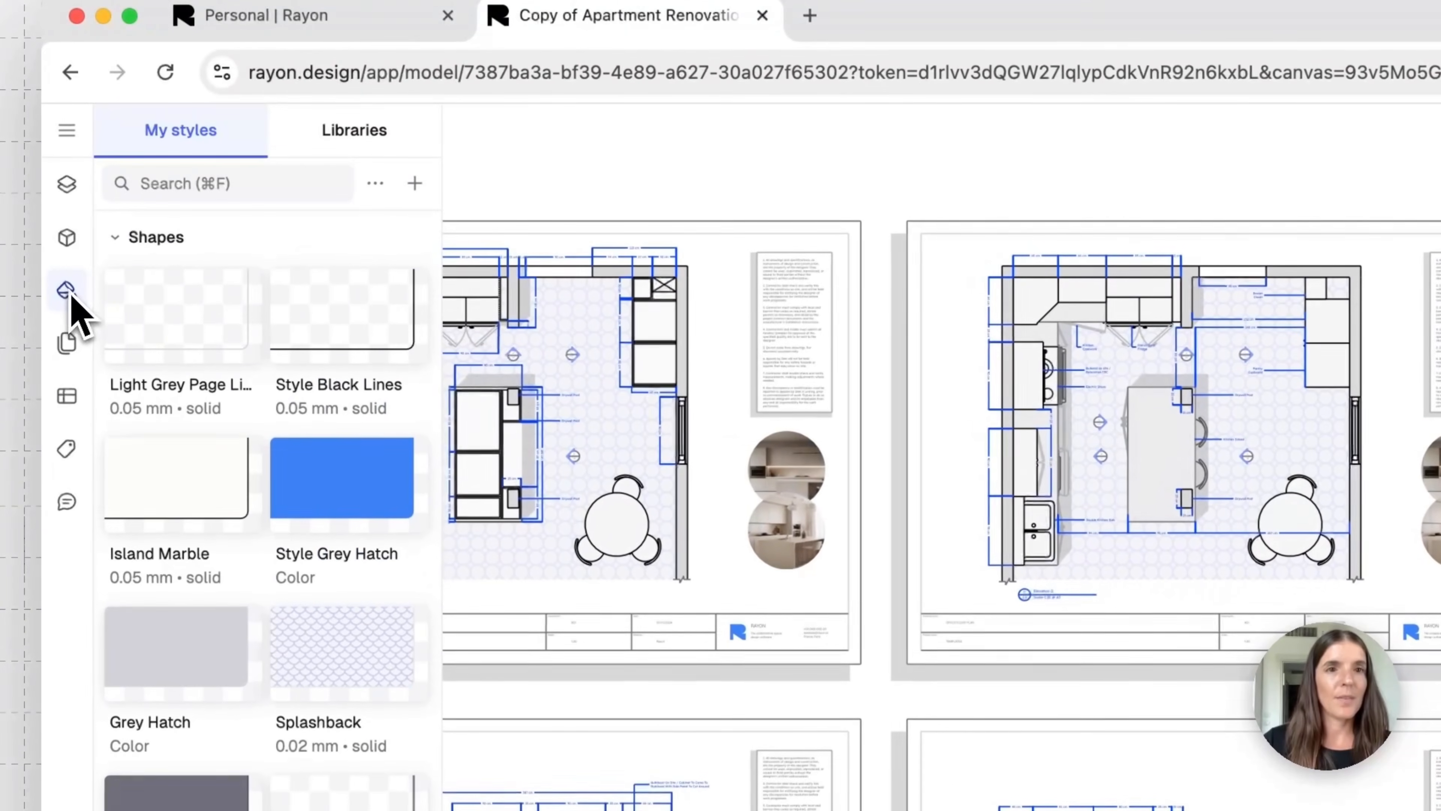
{"action": "left_click", "coordinate": [330, 133]}
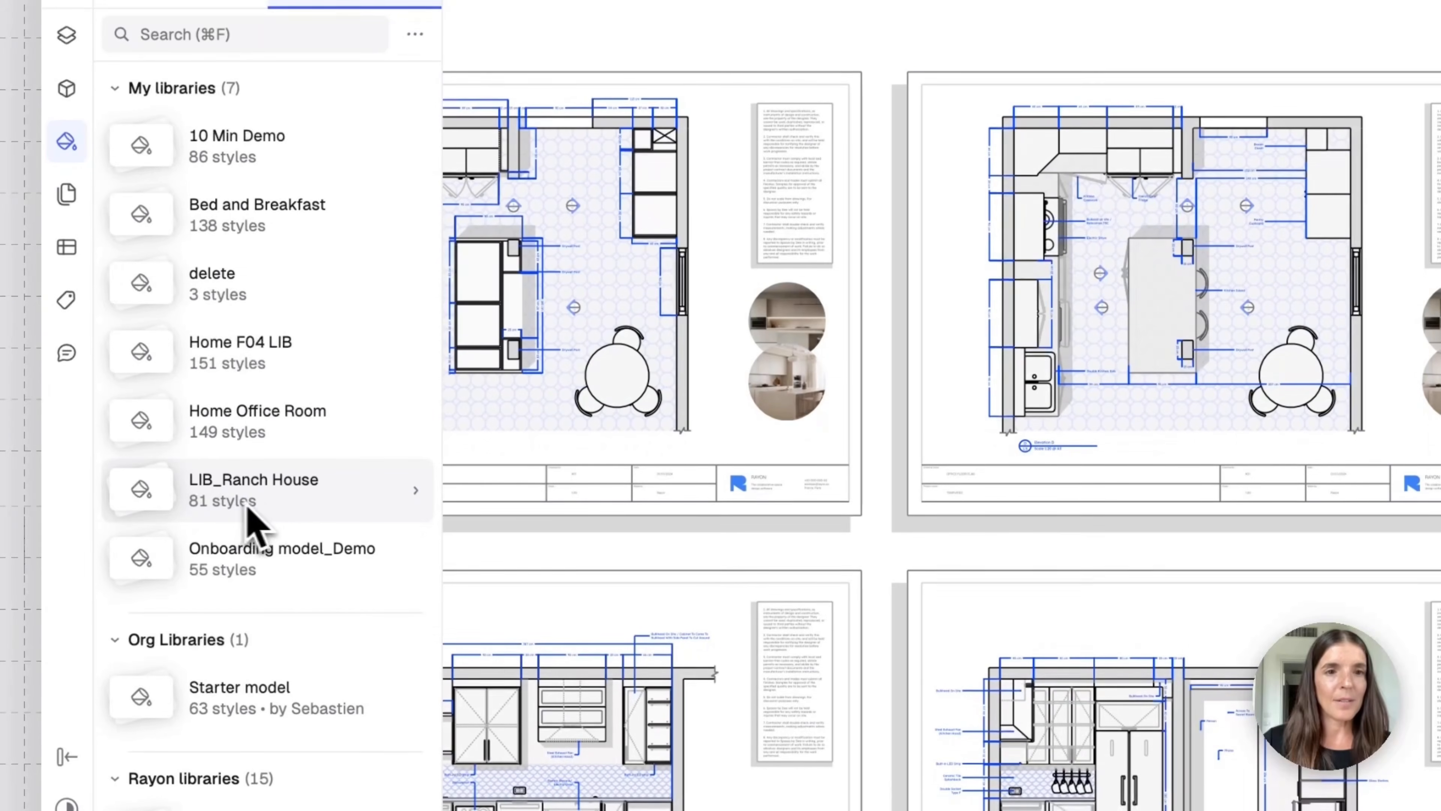
{"action": "left_click", "coordinate": [293, 513]}
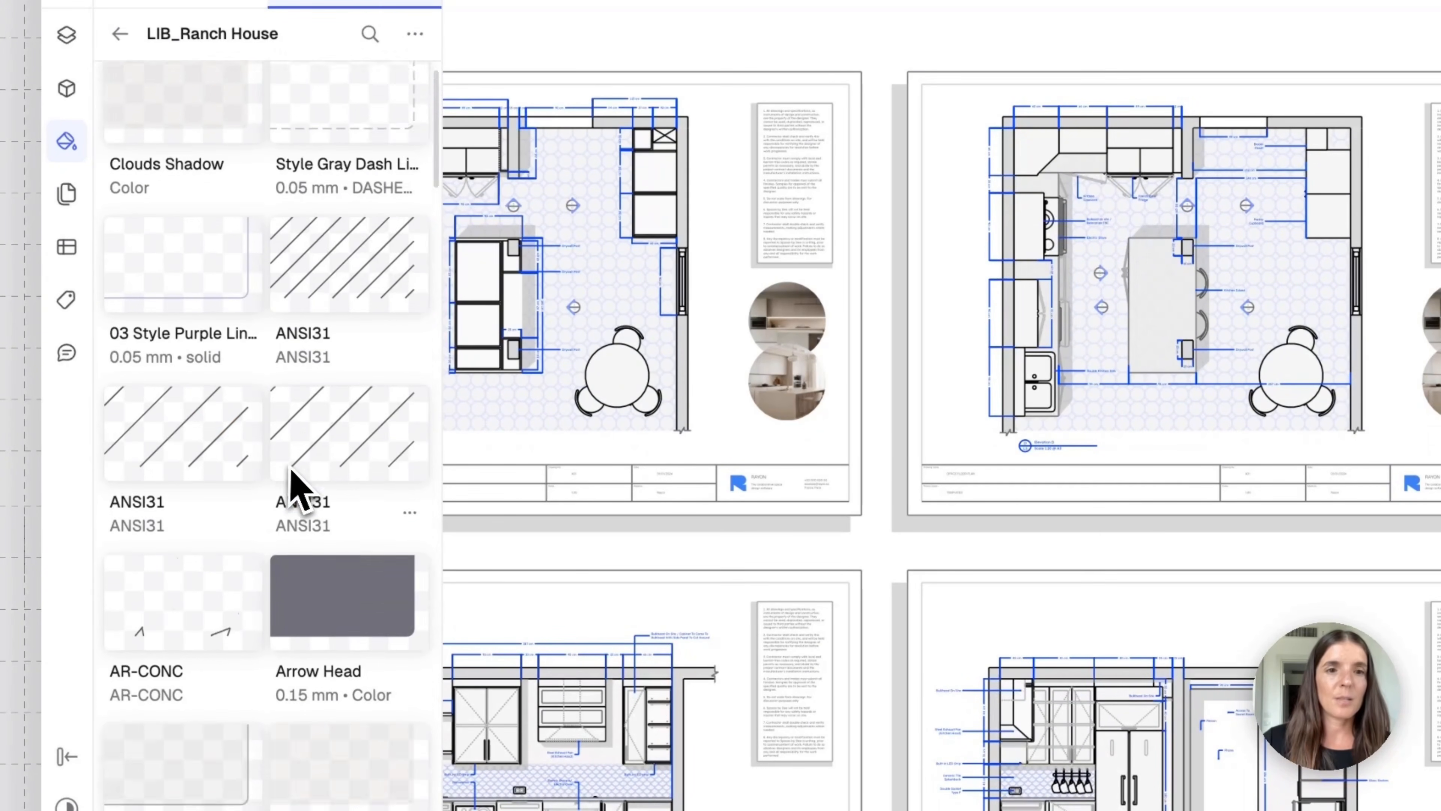
{"action": "scroll", "coordinate": [292, 485], "scroll_direction": "down", "scroll_amount": 20}
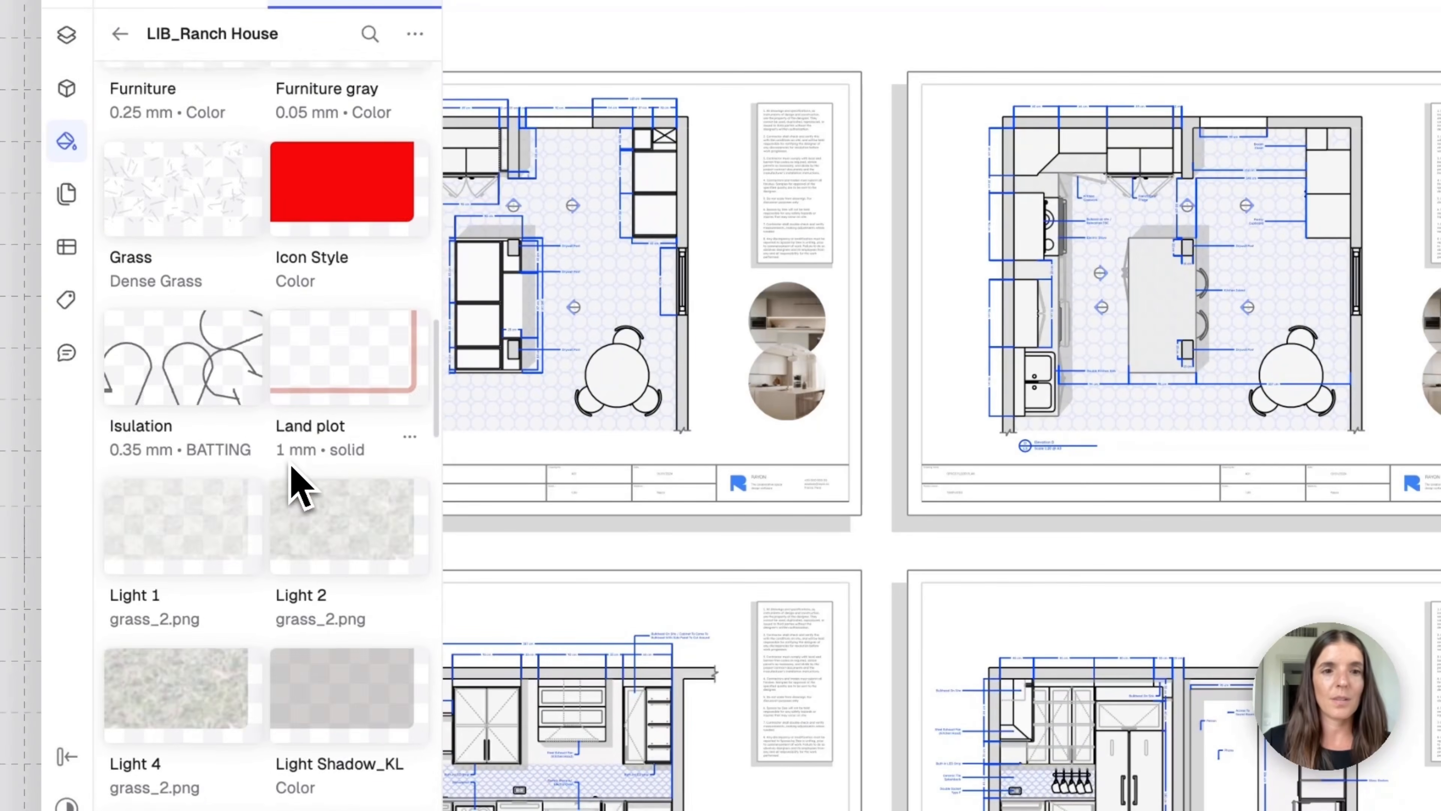
{"action": "scroll", "coordinate": [298, 485], "scroll_direction": "down", "scroll_amount": 17}
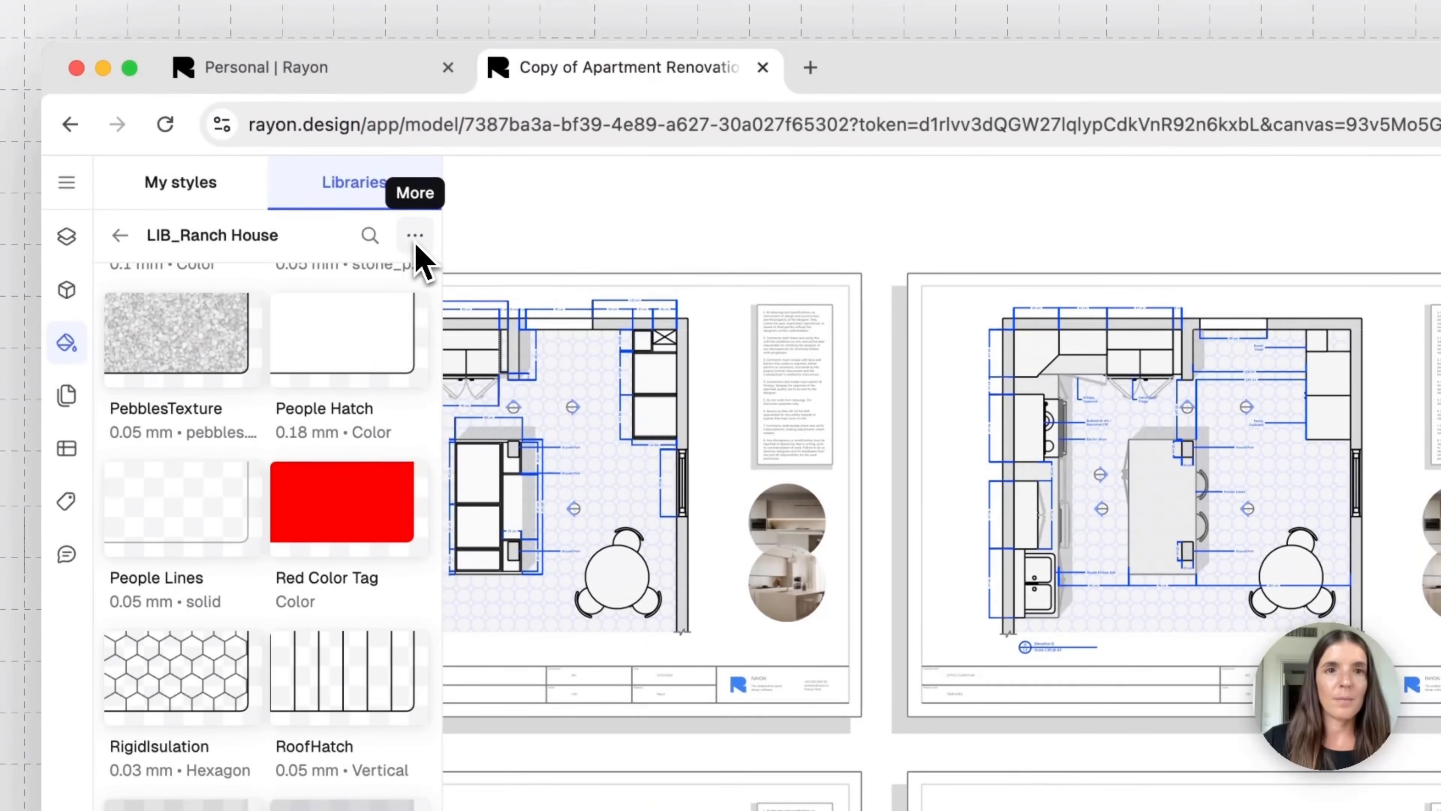
{"action": "left_click", "coordinate": [415, 236]}
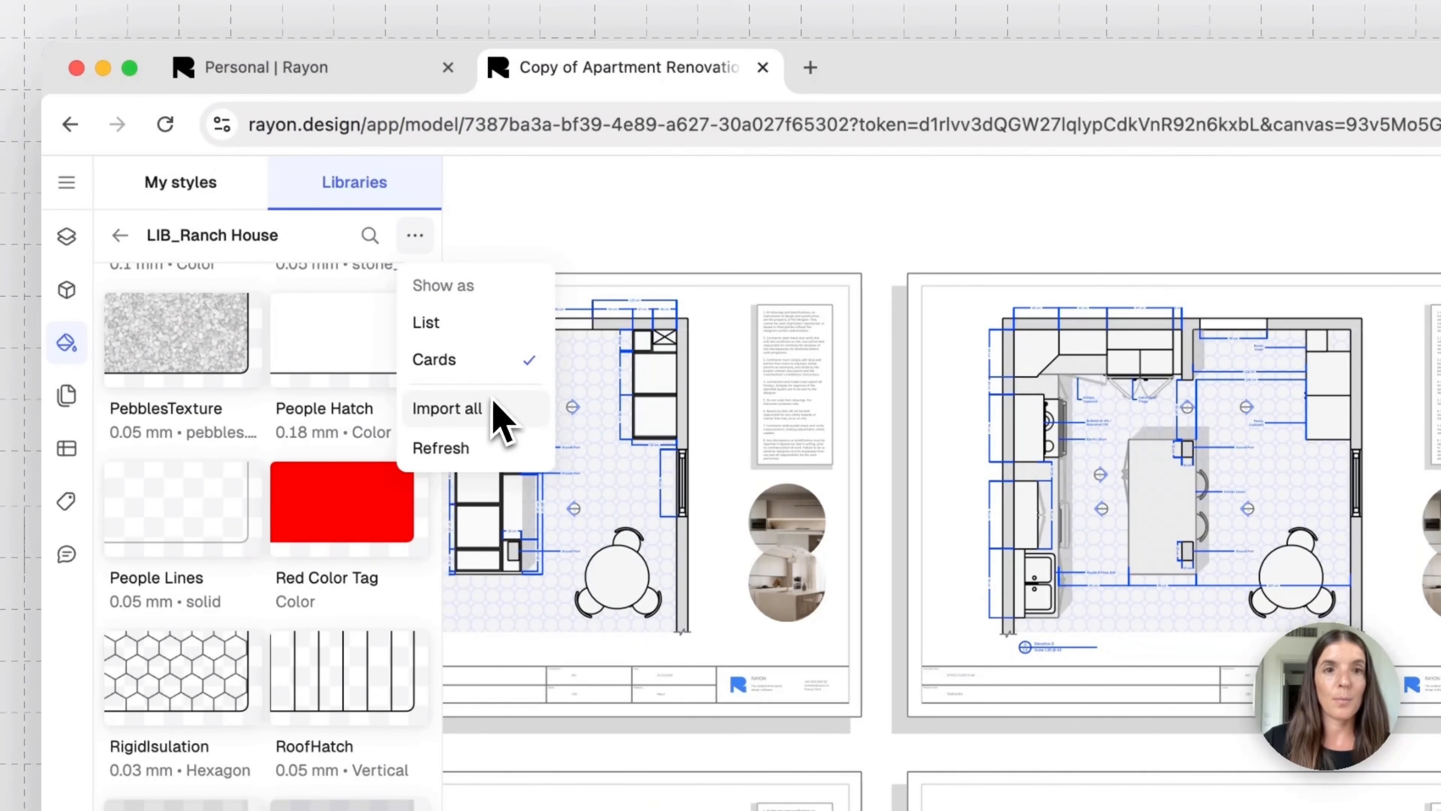
{"action": "left_click", "coordinate": [502, 427]}
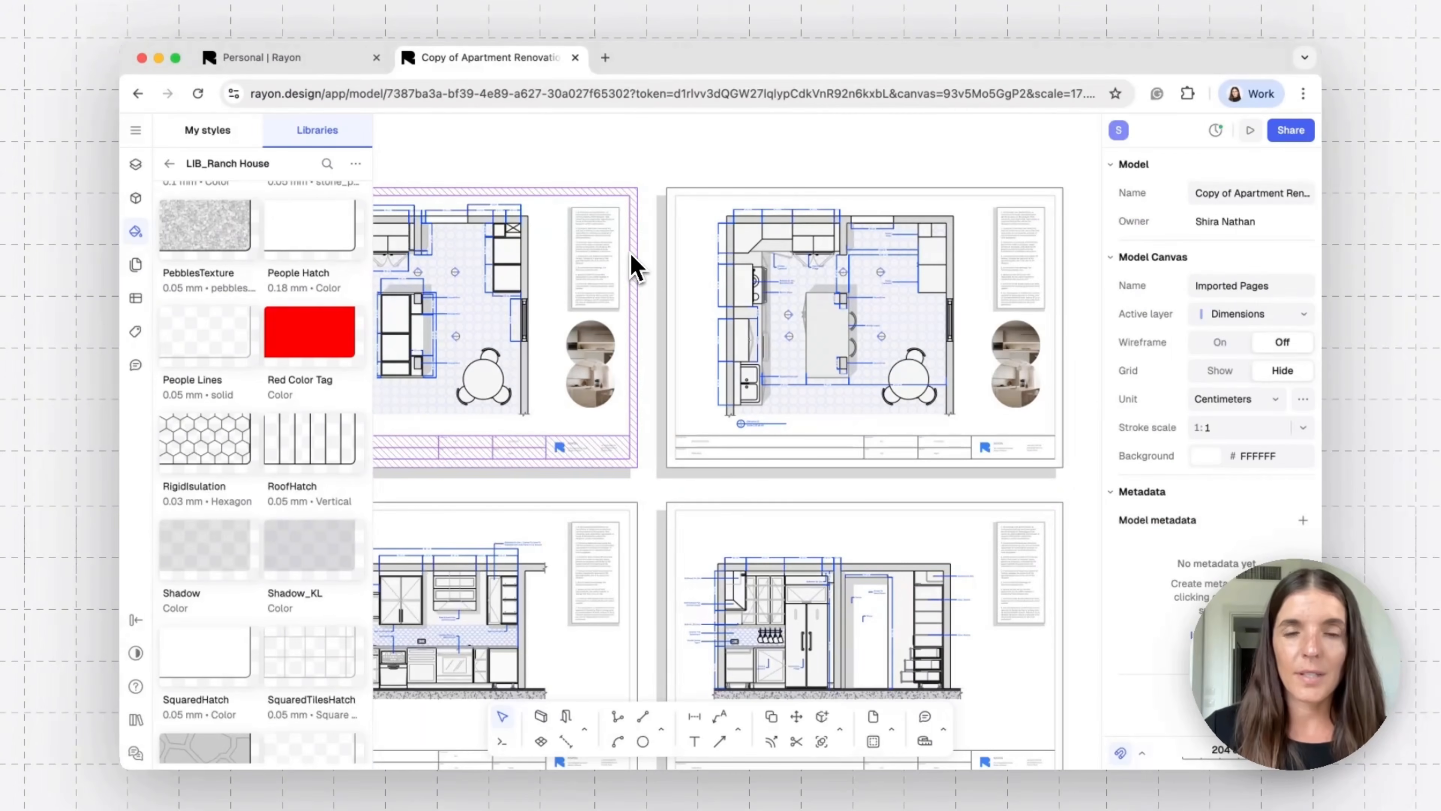
Apply the imported 15 cm Roboto external annotation style to the 70 cm dimension in Elevation E, then deselect it.
{"action": "scroll", "coordinate": [635, 267], "scroll_direction": "down", "scroll_amount": 5, "text": "ctrl"}
{"action": "scroll", "coordinate": [636, 267], "scroll_direction": "down", "scroll_amount": 10}
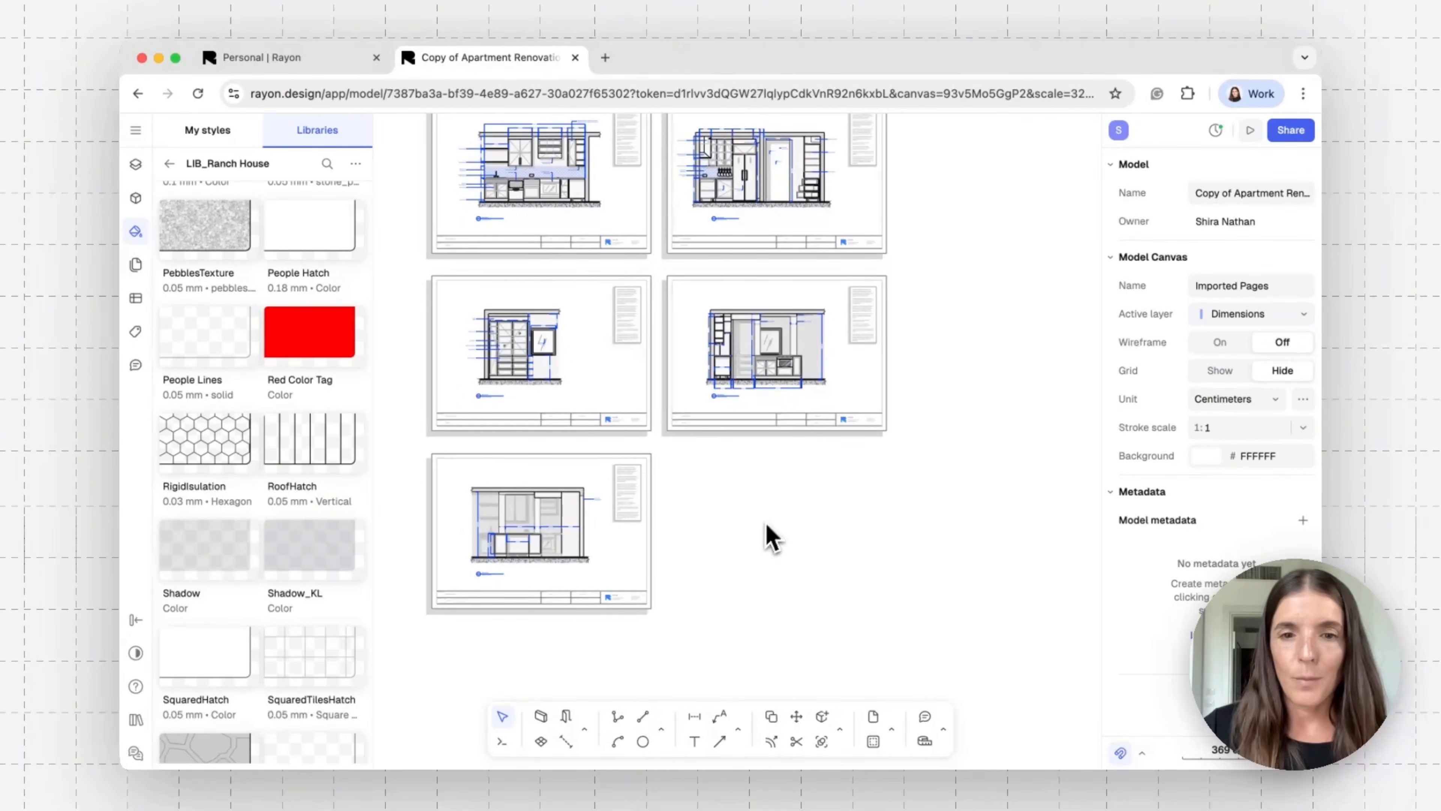
{"action": "scroll", "coordinate": [511, 568], "scroll_direction": "up", "scroll_amount": 5, "text": "ctrl"}
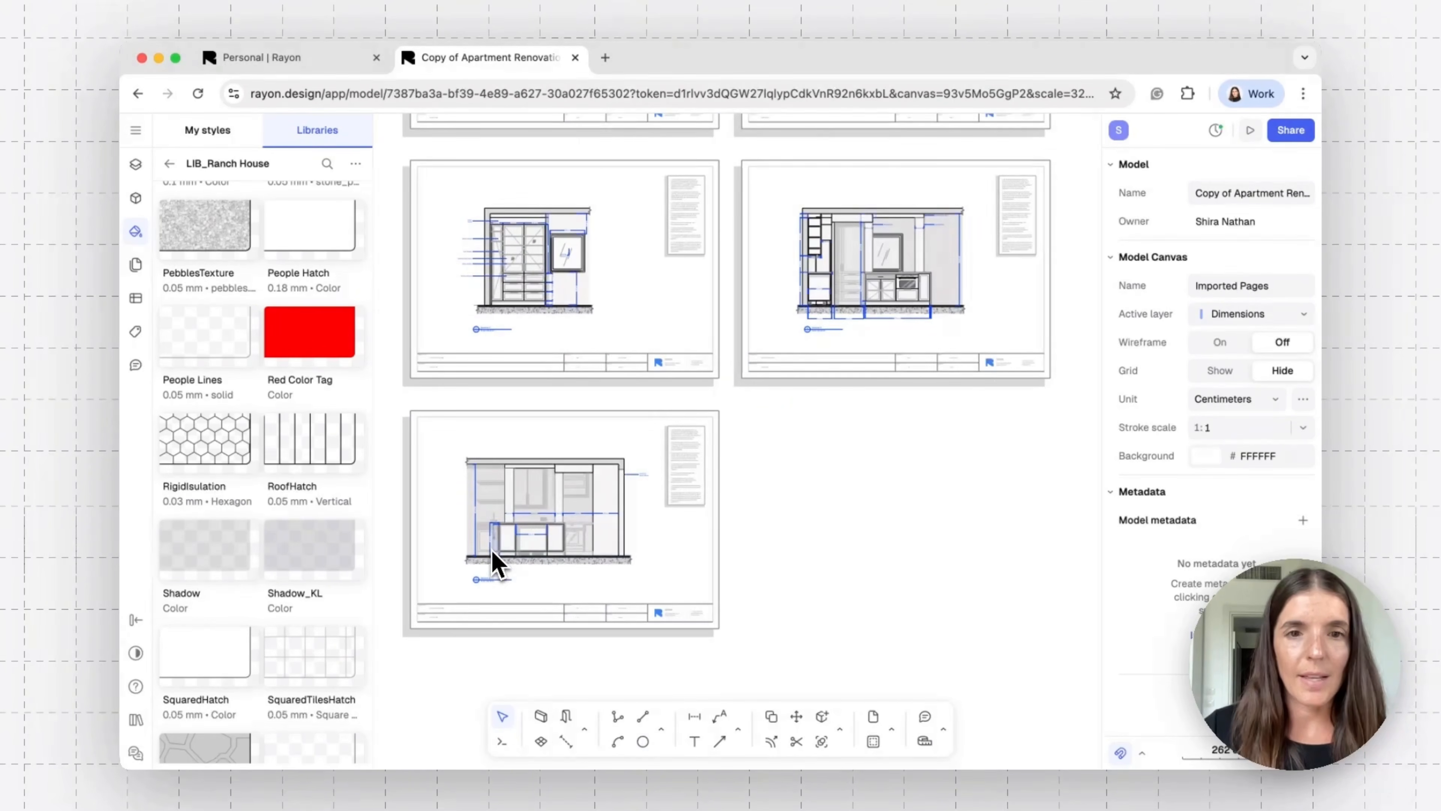
{"action": "scroll", "coordinate": [511, 536], "scroll_direction": "up", "scroll_amount": 5, "text": "ctrl"}
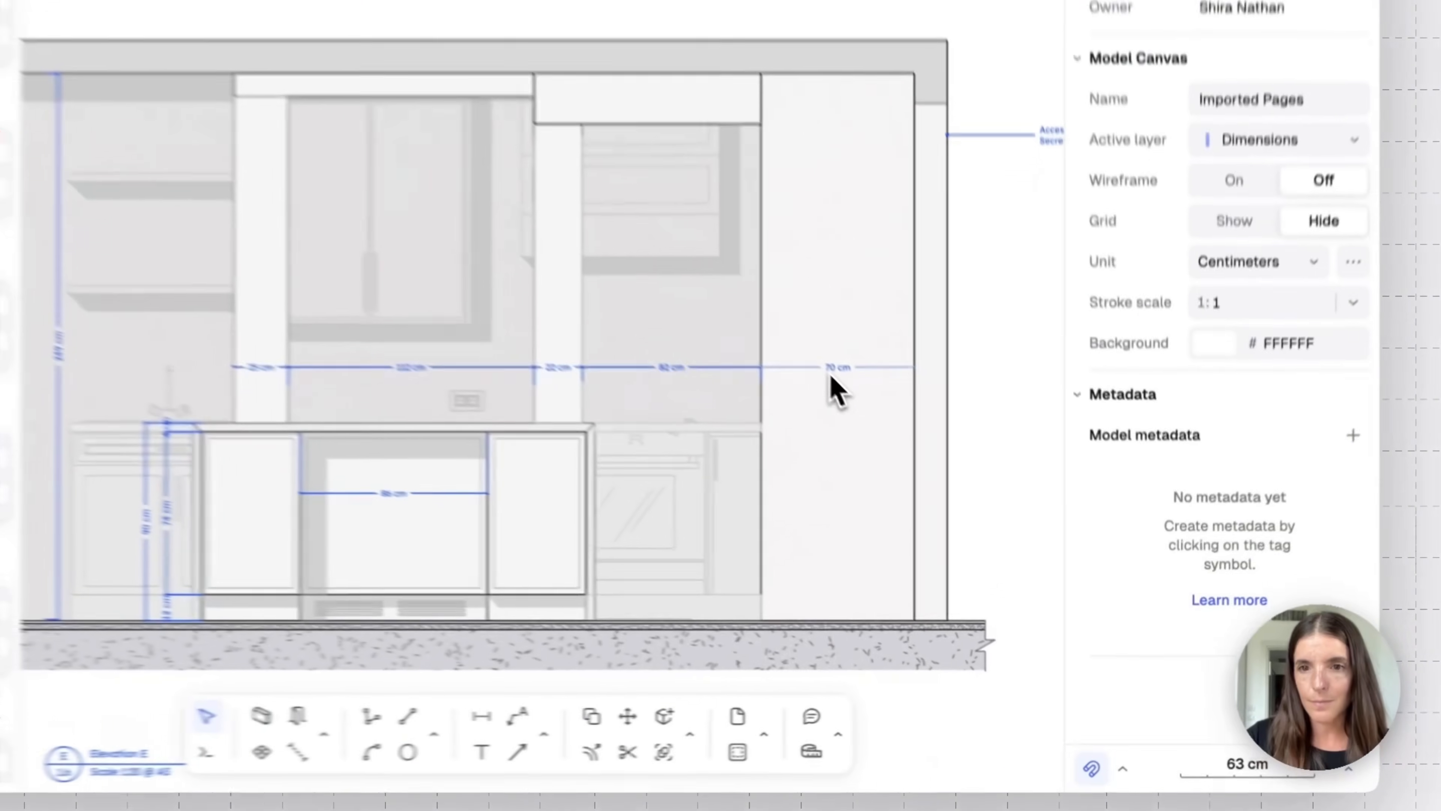
{"action": "left_click", "coordinate": [939, 473]}
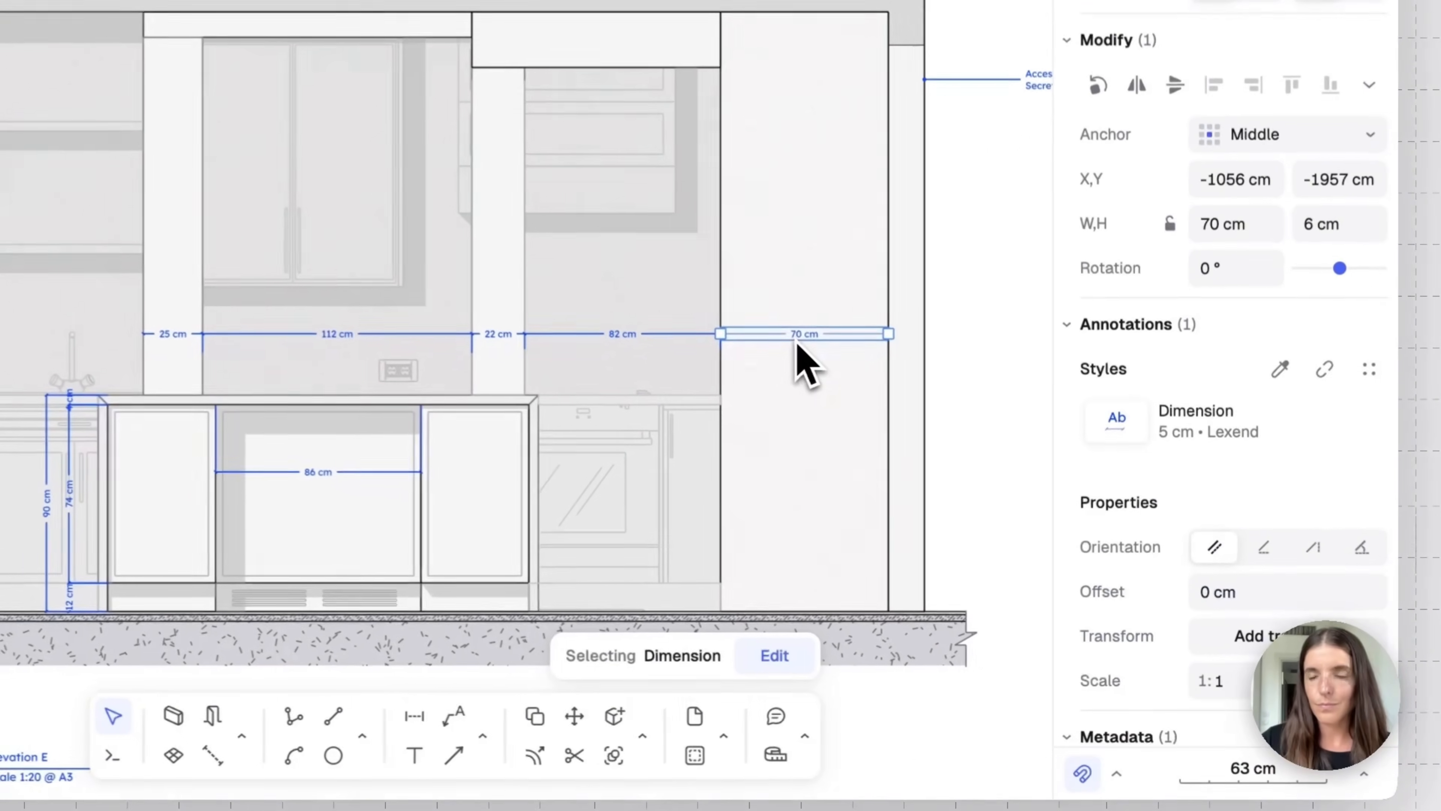
{"action": "left_click", "coordinate": [1373, 367]}
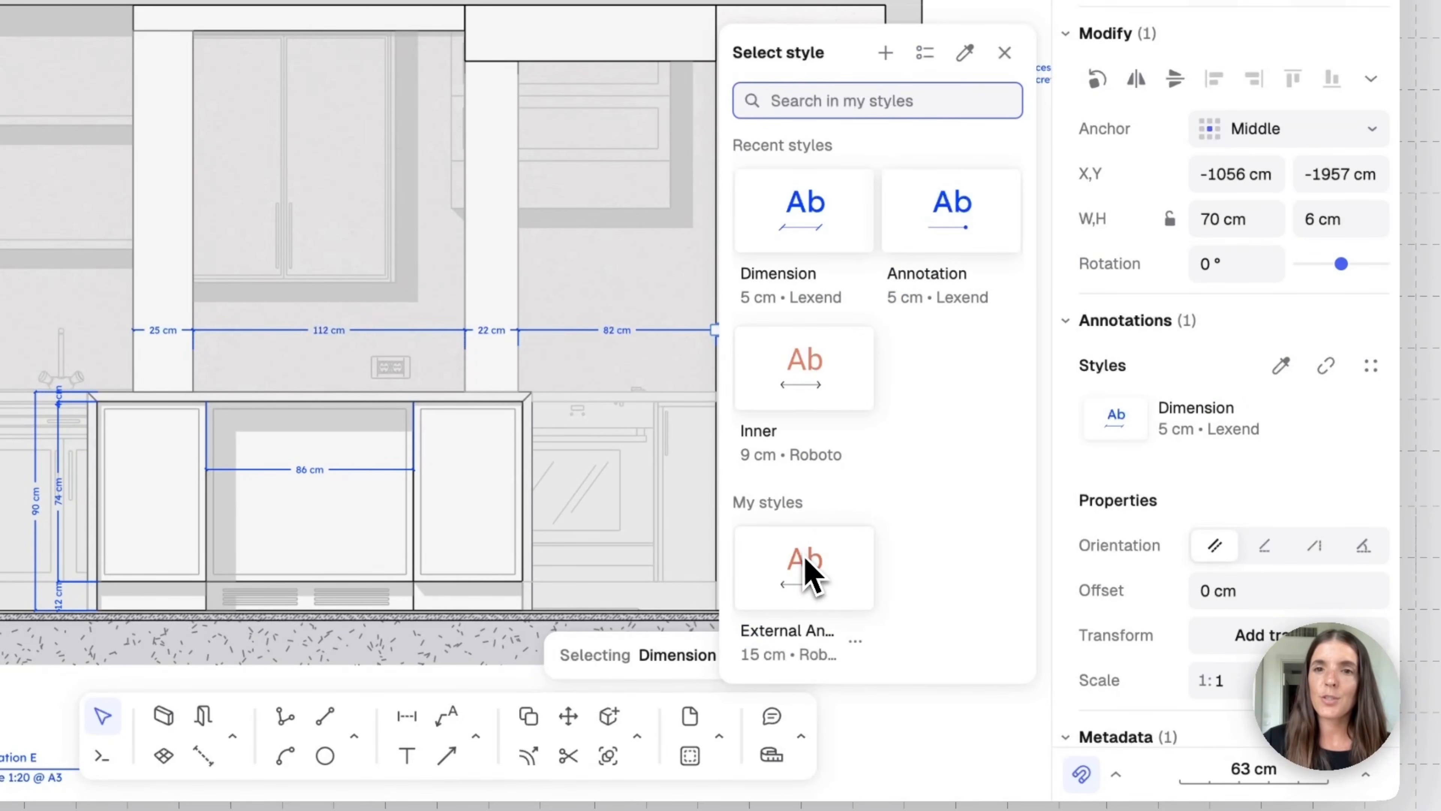
{"action": "left_click", "coordinate": [801, 570]}
{"action": "scroll", "coordinate": [619, 208], "scroll_direction": "right", "scroll_amount": 5}
{"action": "left_click", "coordinate": [717, 333]}
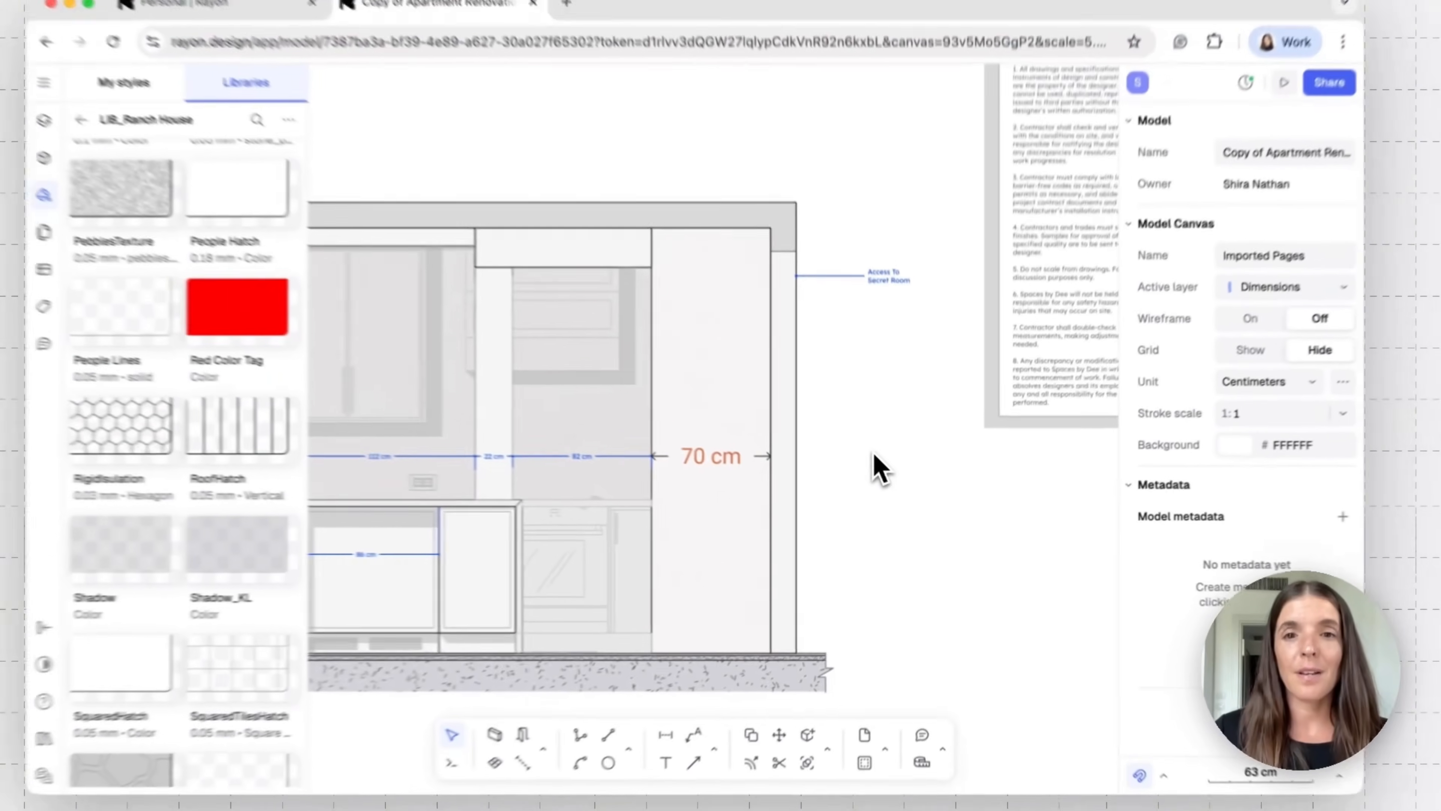
Review the apartment's floor plan and elevation sheets, including the kitchen shelves, sink and dishwasher details in Elevation A.
{"action": "scroll", "coordinate": [842, 417], "scroll_direction": "down", "scroll_amount": 10}
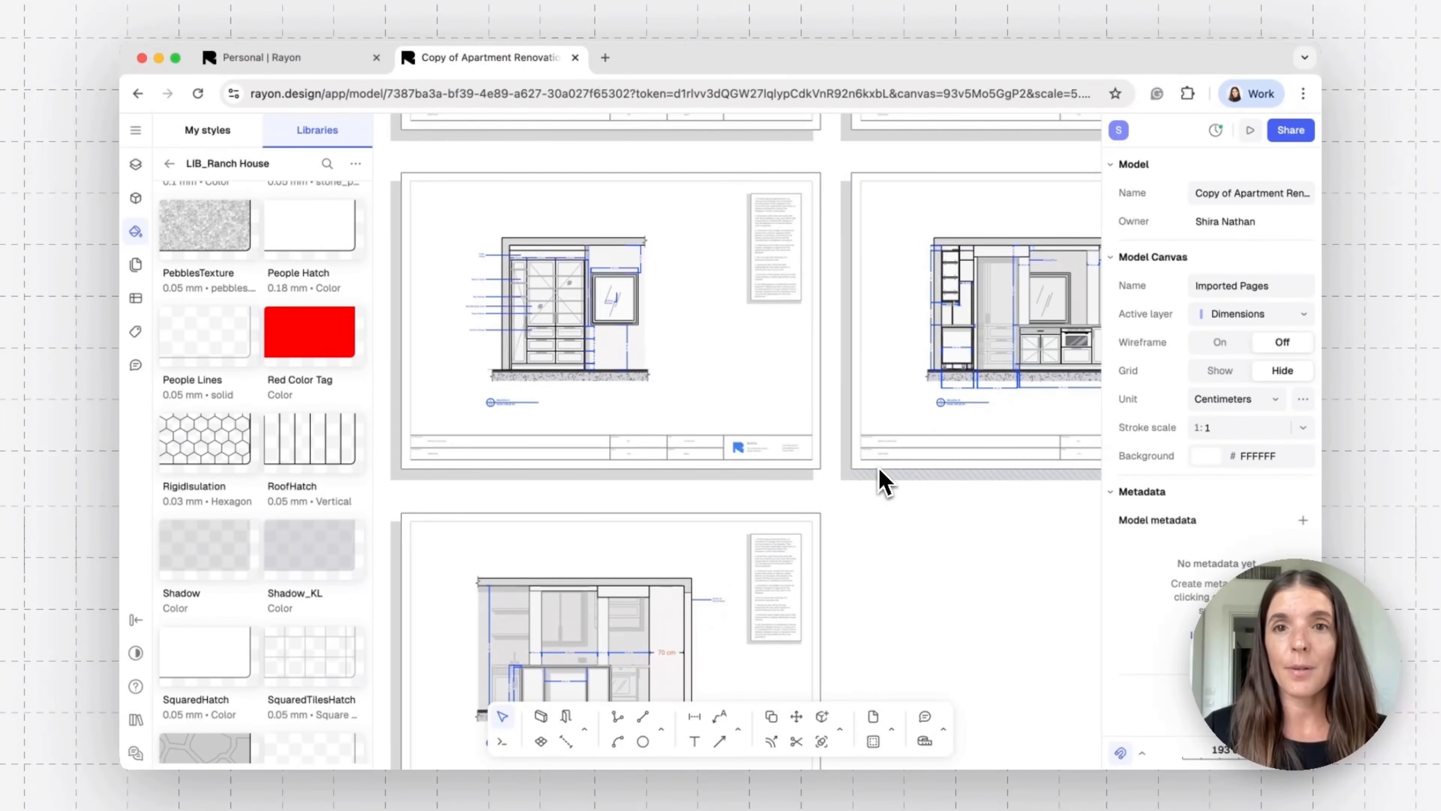
{"action": "scroll", "coordinate": [871, 486], "scroll_direction": "down", "scroll_amount": 3}
{"action": "scroll", "coordinate": [870, 487], "scroll_direction": "up", "scroll_amount": 6}
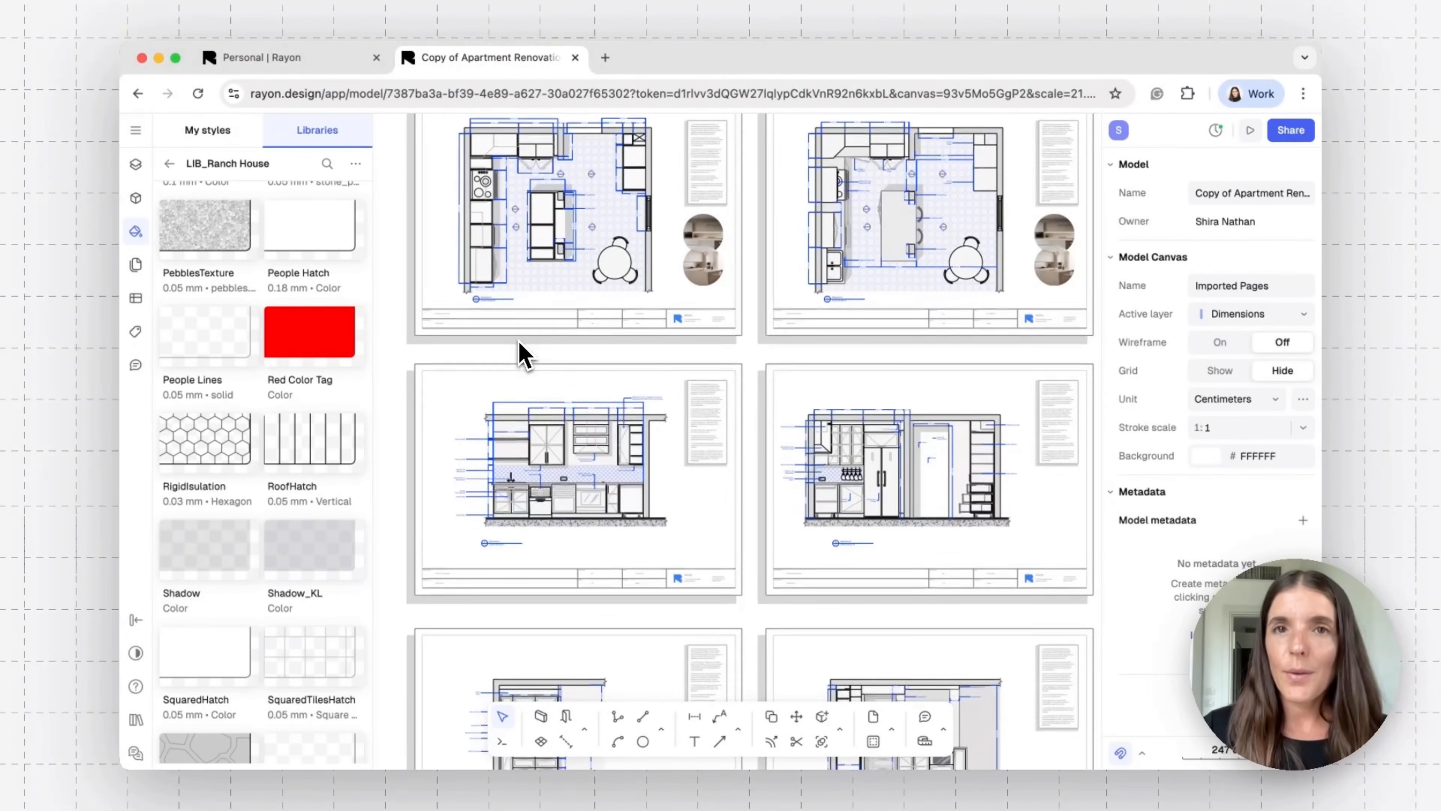
{"action": "scroll", "coordinate": [519, 341], "scroll_direction": "down", "scroll_amount": 2}
{"action": "scroll", "coordinate": [519, 341], "scroll_direction": "down", "scroll_amount": 3}
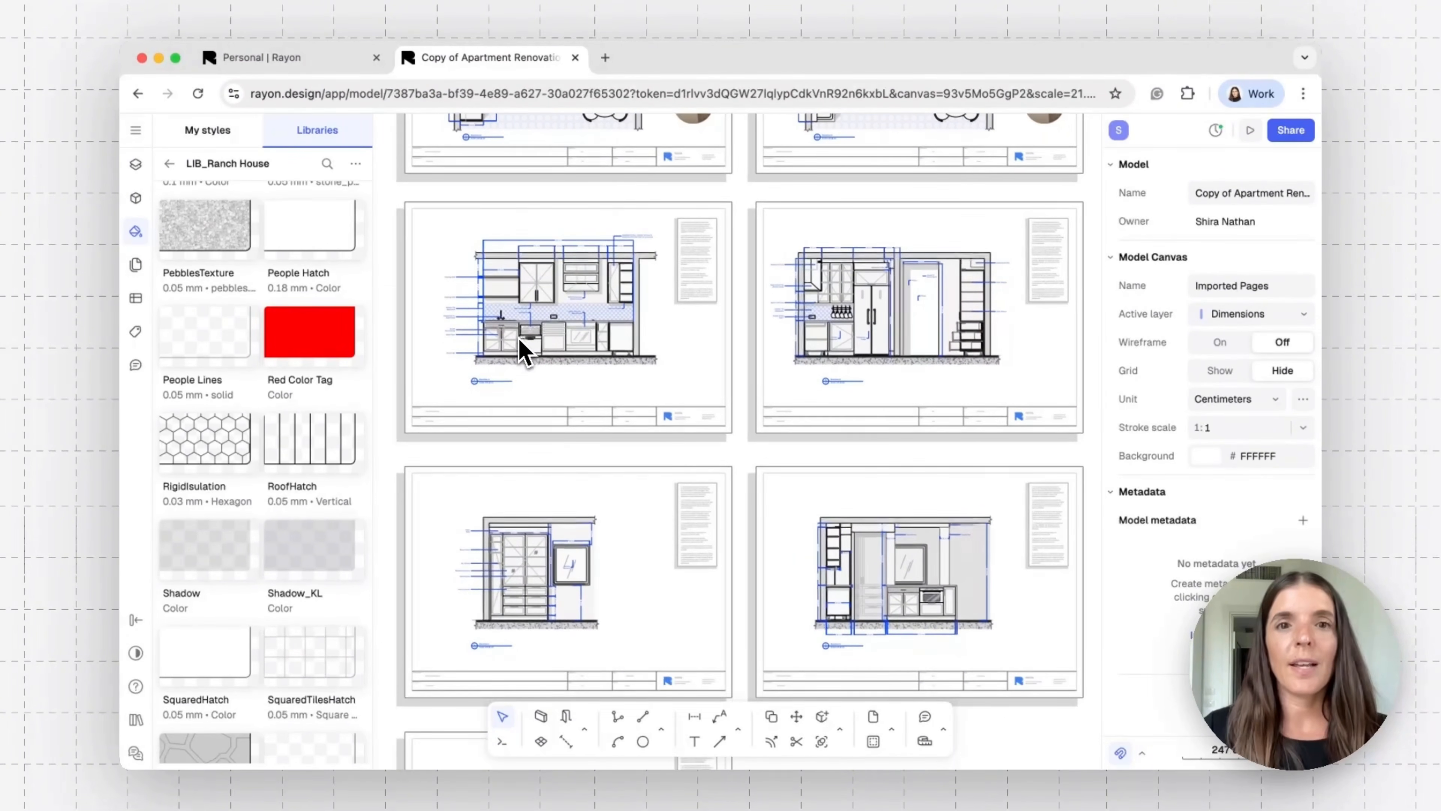
{"action": "scroll", "coordinate": [526, 349], "scroll_direction": "up", "scroll_amount": 6}
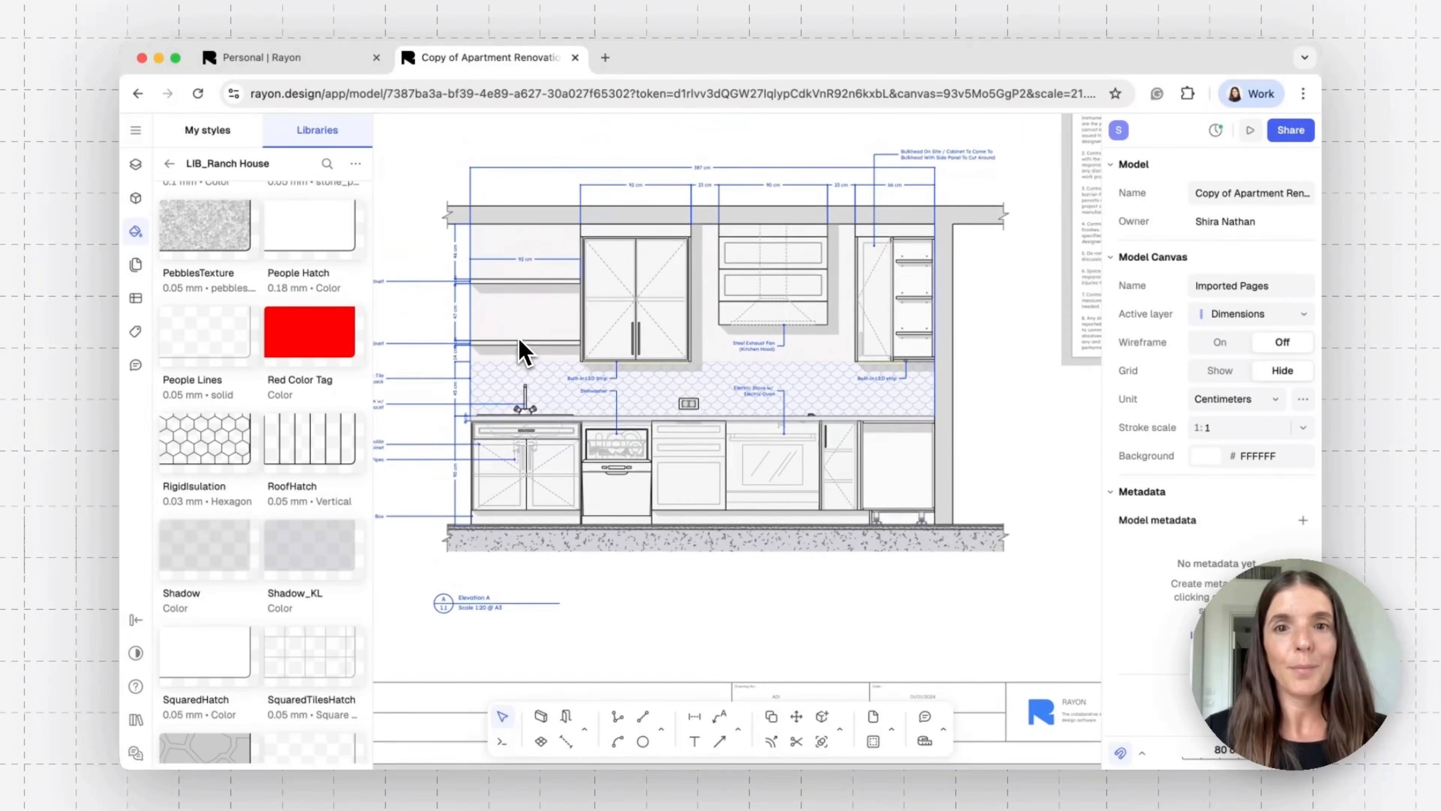
{"action": "scroll", "coordinate": [519, 339], "scroll_direction": "up", "scroll_amount": 1}
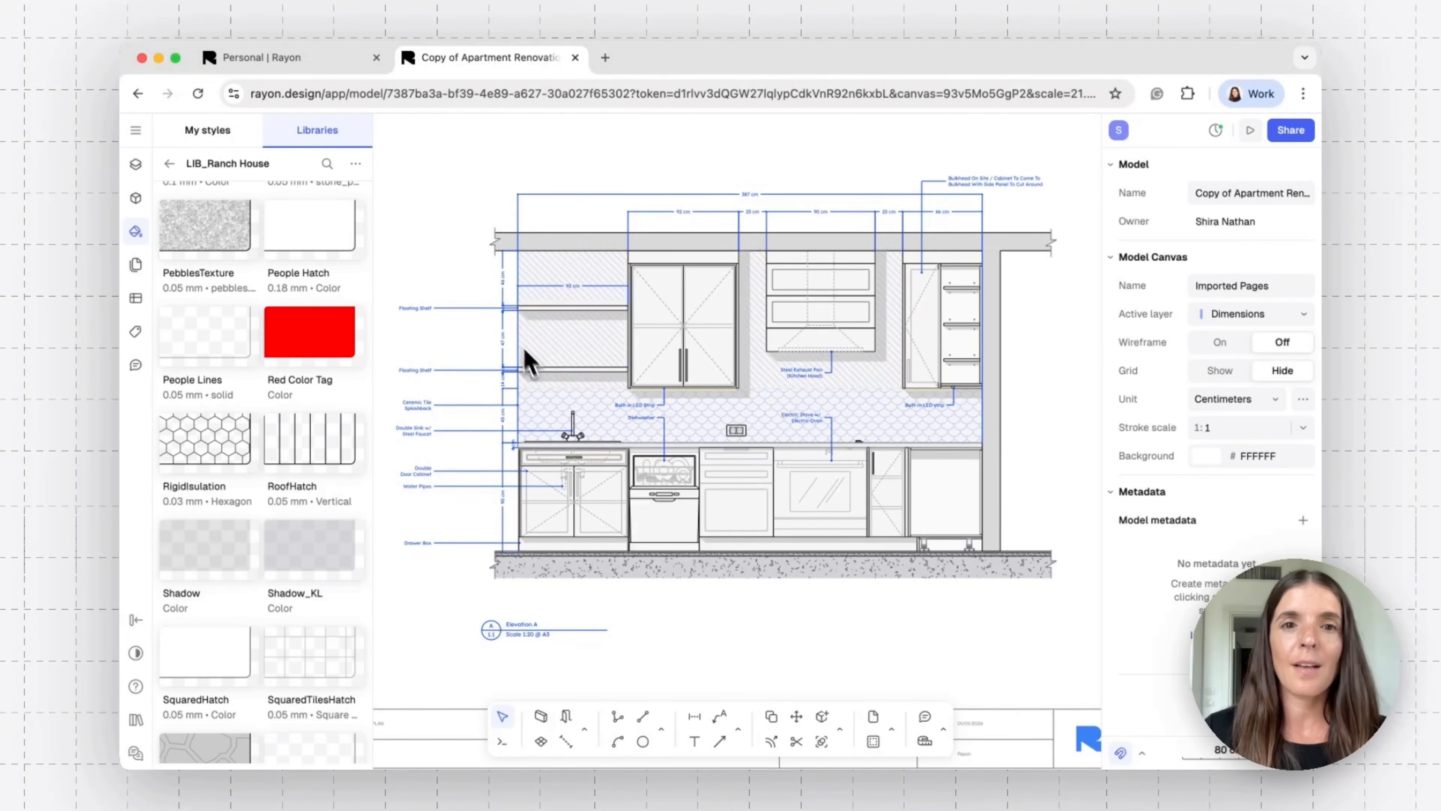
{"action": "scroll", "coordinate": [525, 362], "scroll_direction": "up", "scroll_amount": 5}
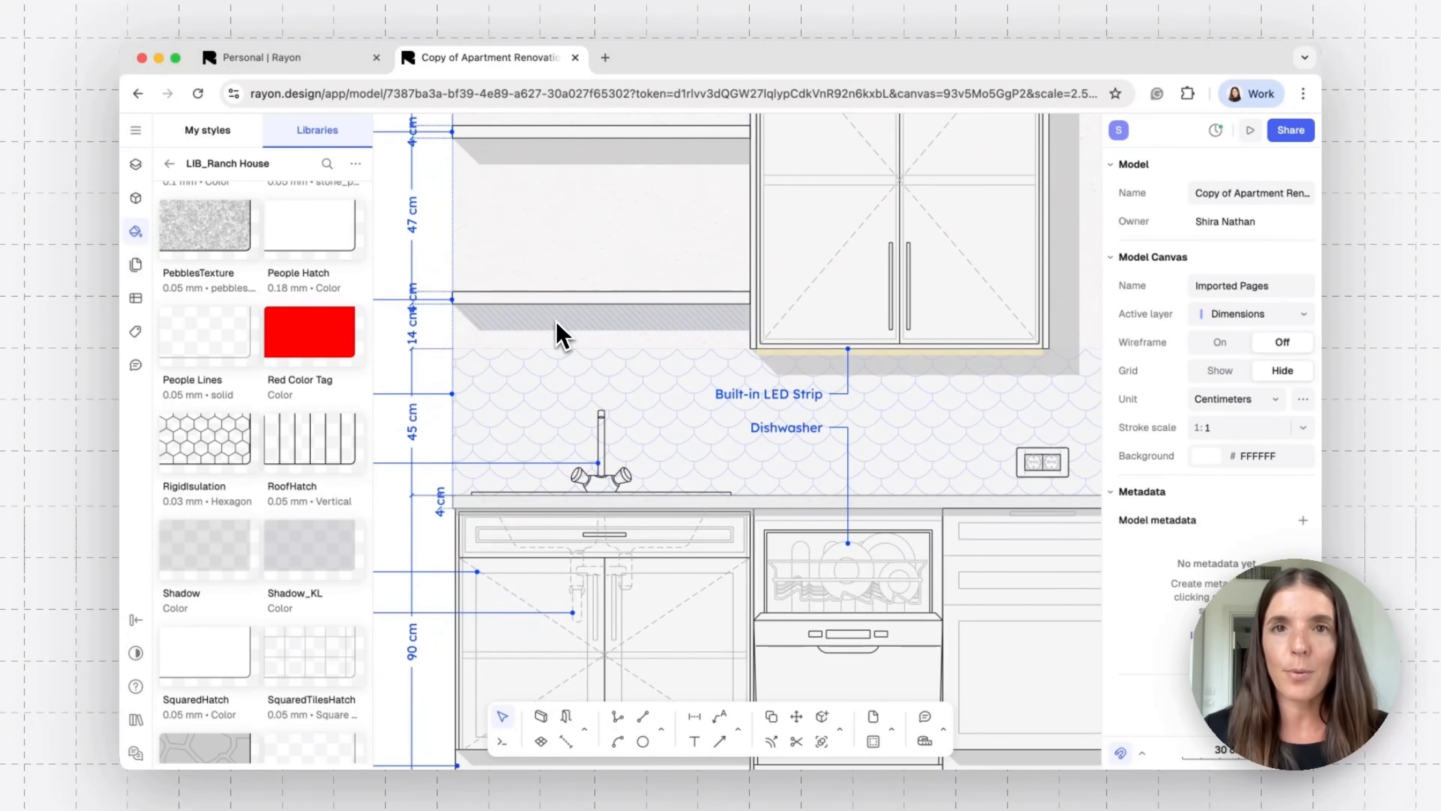
{"action": "scroll", "coordinate": [559, 335], "scroll_direction": "down", "scroll_amount": 10}
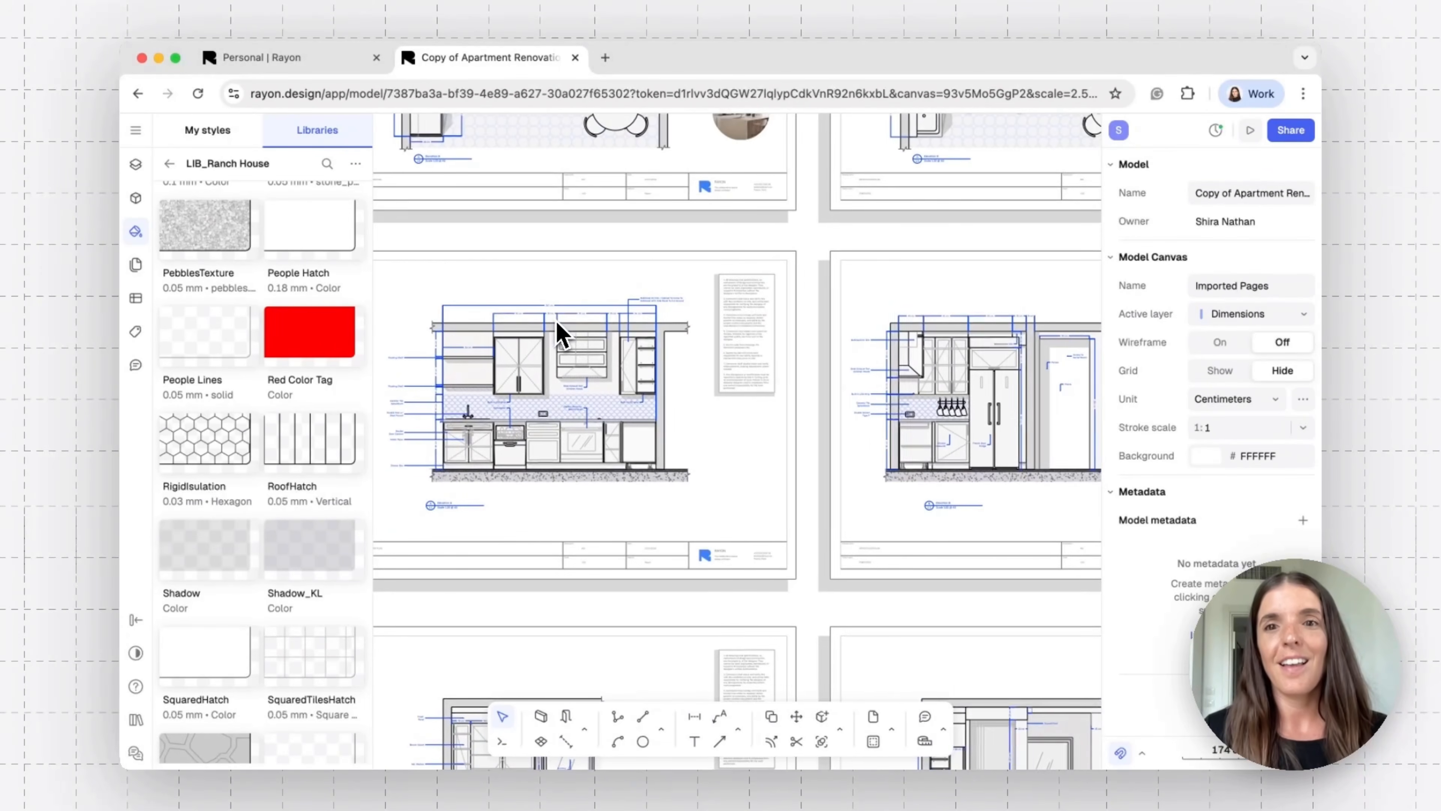
{"action": "scroll", "coordinate": [559, 335], "scroll_direction": "up", "scroll_amount": 5}
{"action": "scroll", "coordinate": [559, 334], "scroll_direction": "right", "scroll_amount": 4}
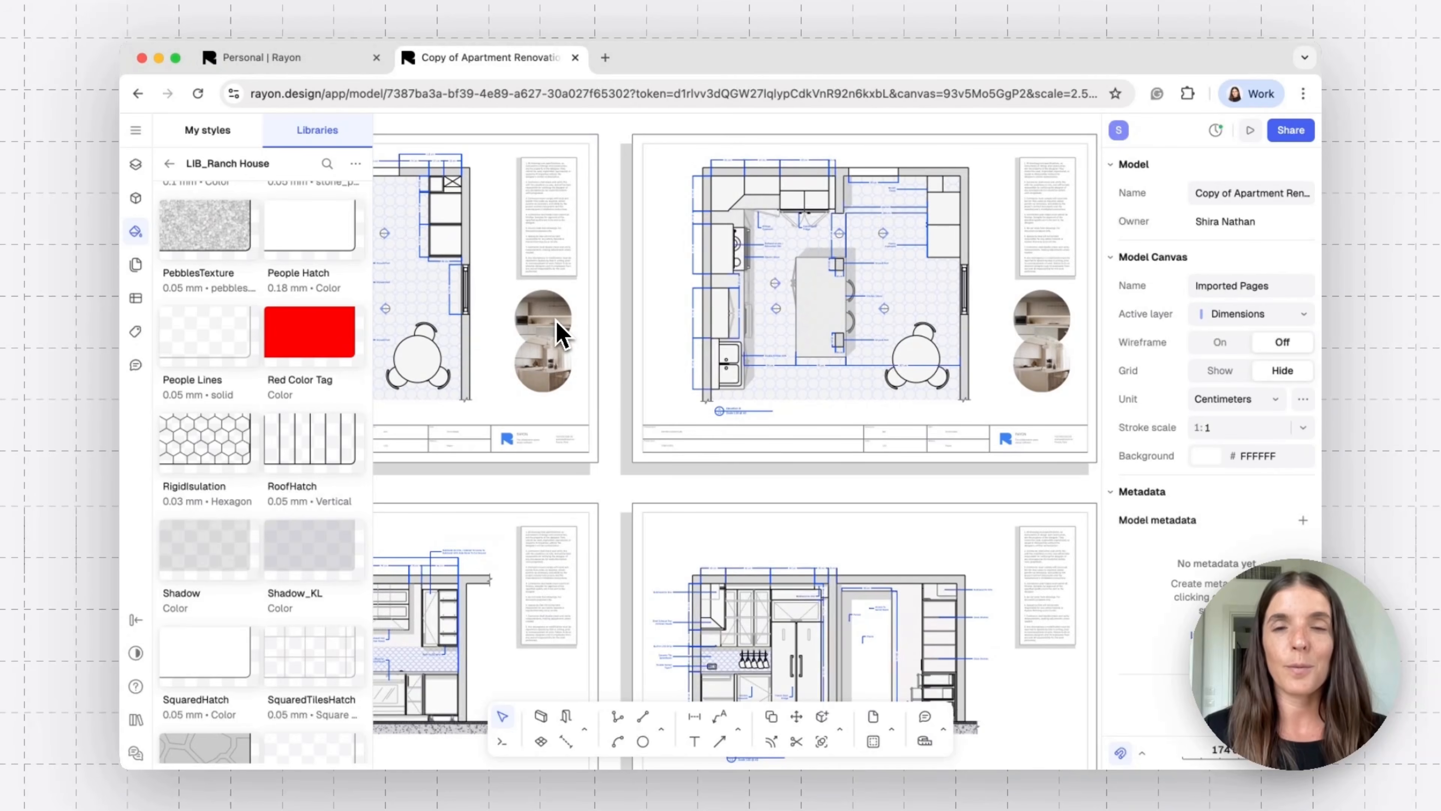